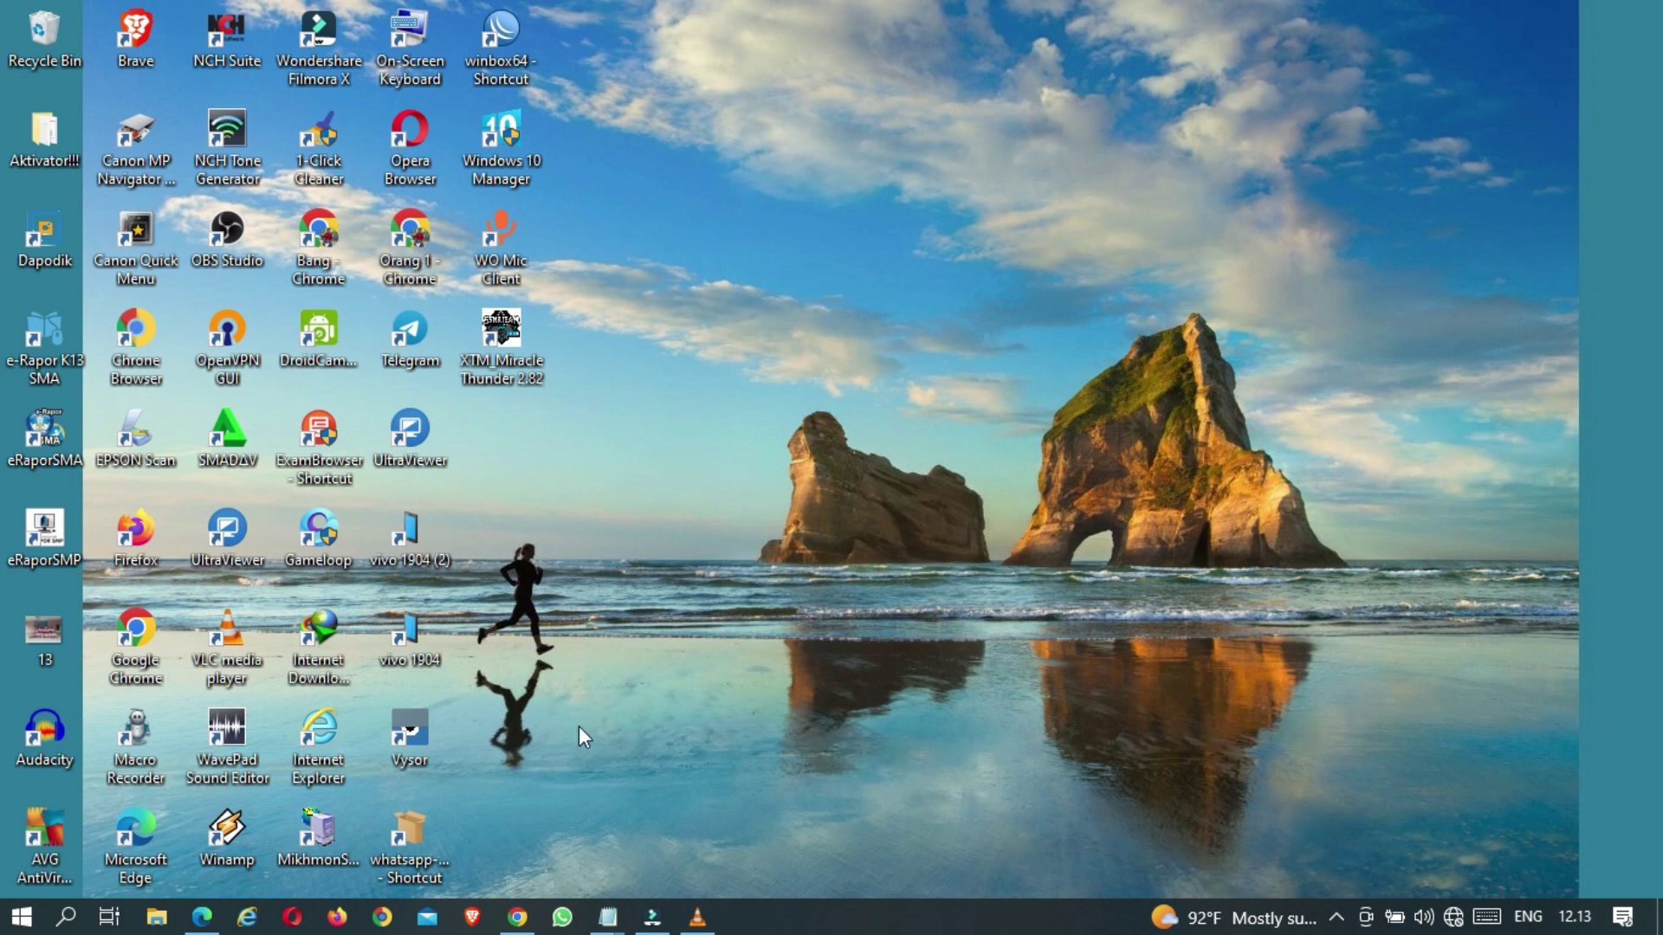
Switch to Chrome and bring up the e-Rapor K13 SMA login page
click(517, 917)
click(504, 407)
click(562, 323)
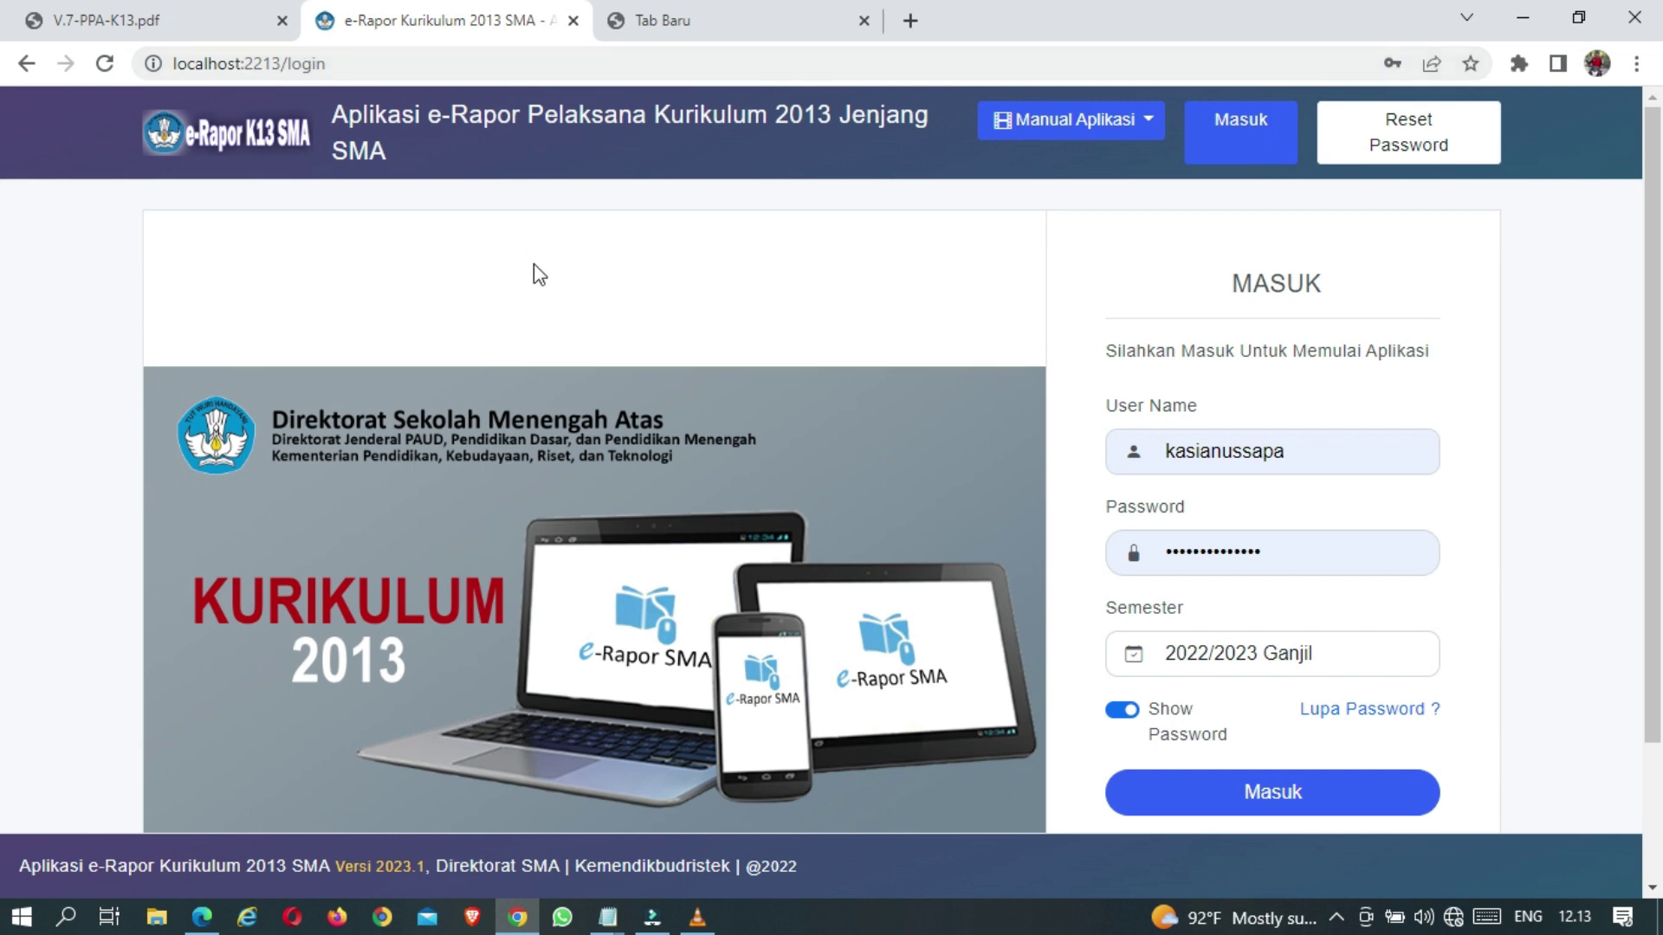
click(542, 290)
Log in with the prefilled credentials for semester 2022/2023 Ganjil and open the school SMA ALVAREZ PAGA
scroll(539, 280, down, 2)
scroll(538, 279, up, 2)
click(1290, 790)
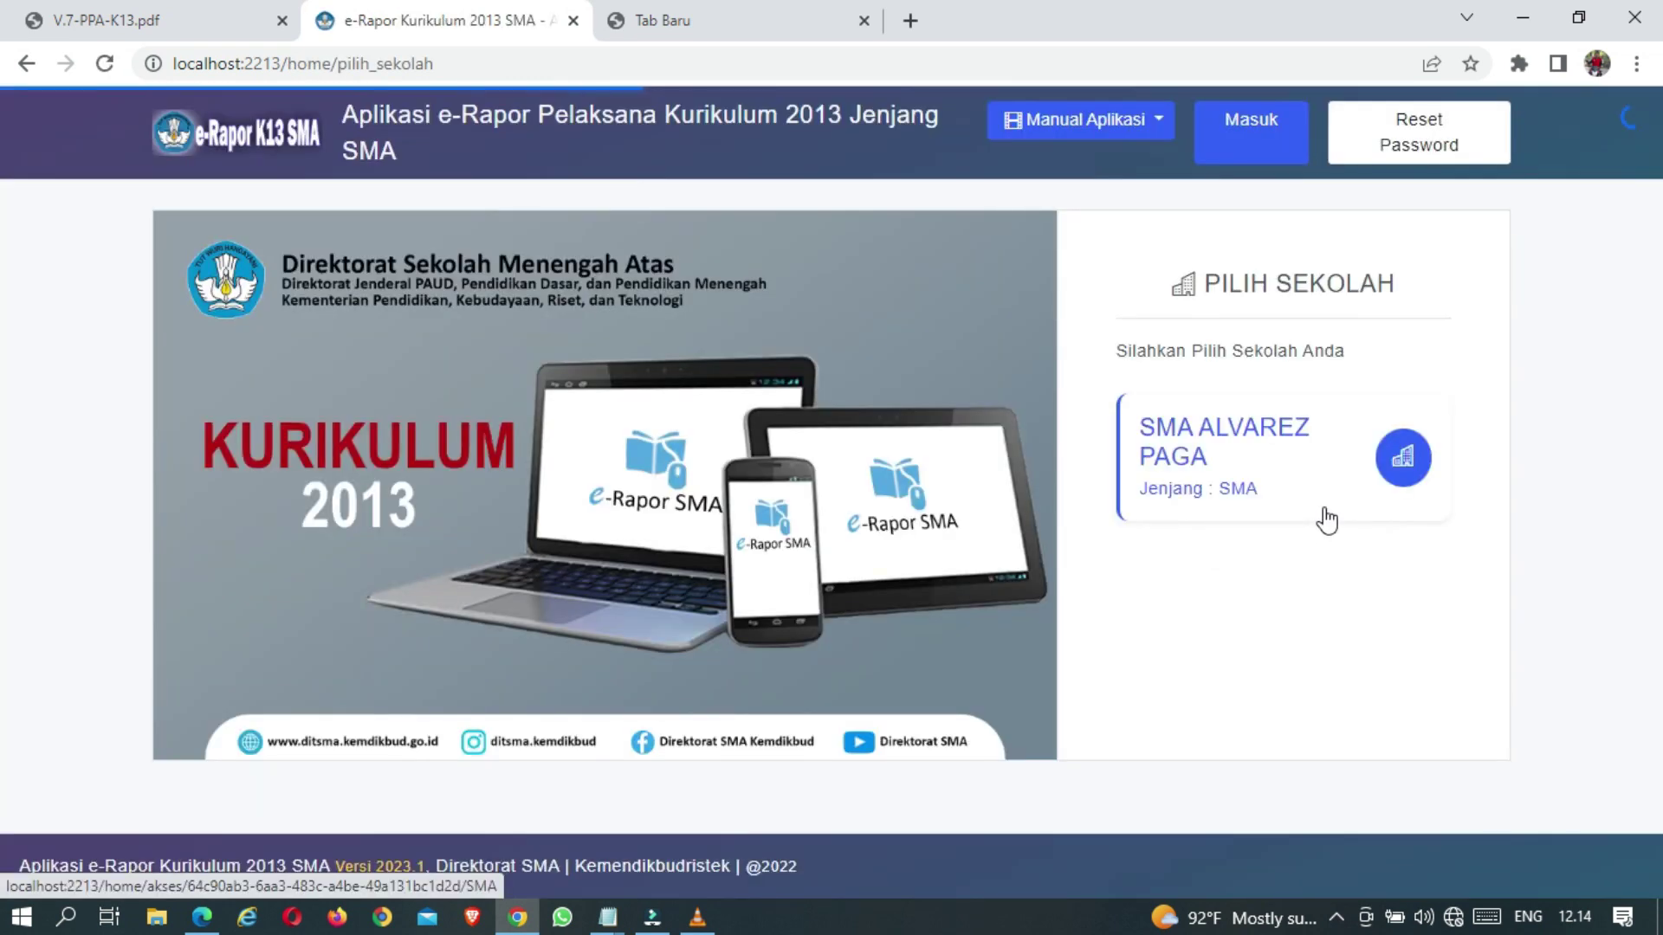
click(1234, 446)
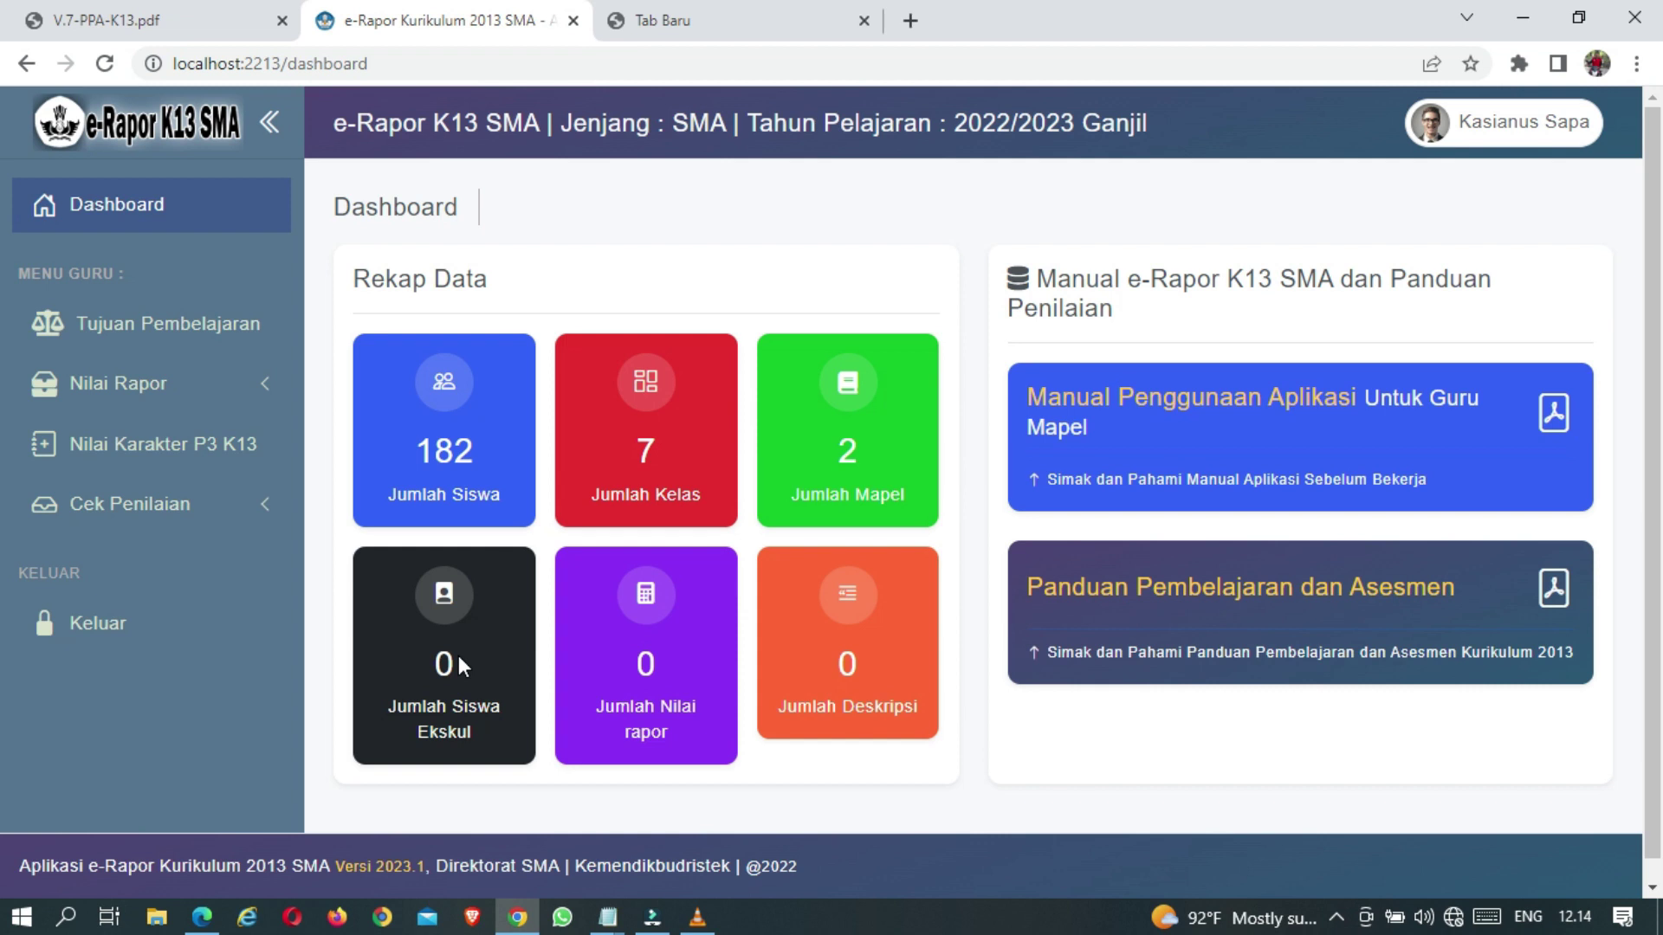
Open the Tujuan Pembelajaran list for the subject Pendidikan Agama Katholik dan Budi Pekerti
click(221, 331)
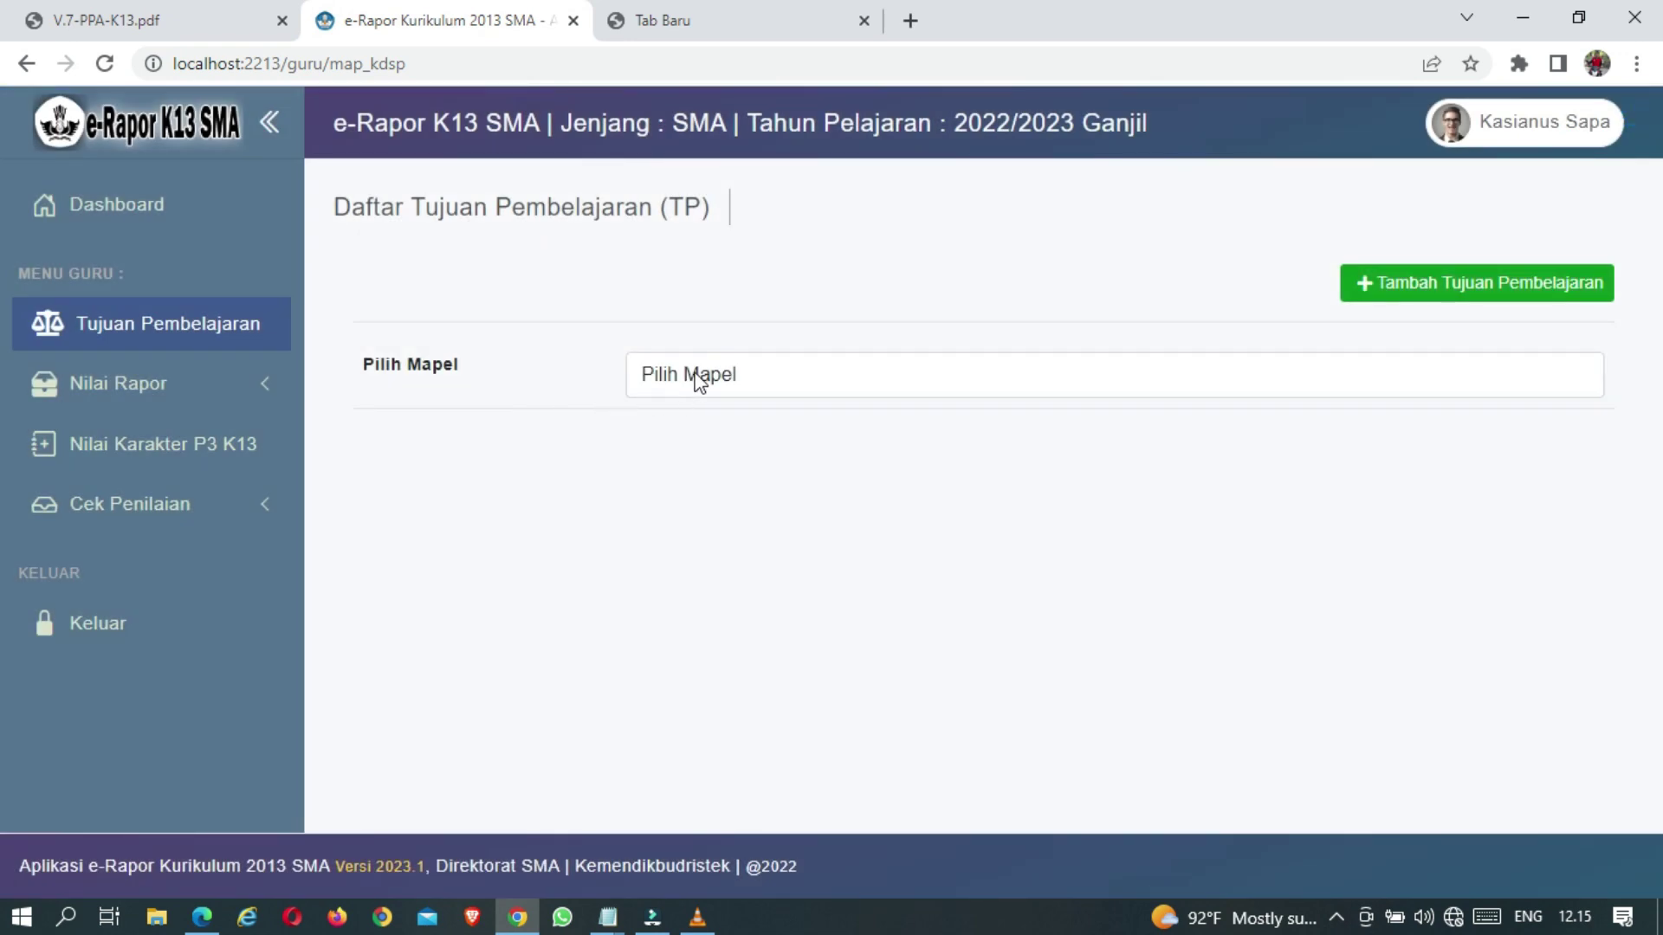
click(688, 368)
click(712, 459)
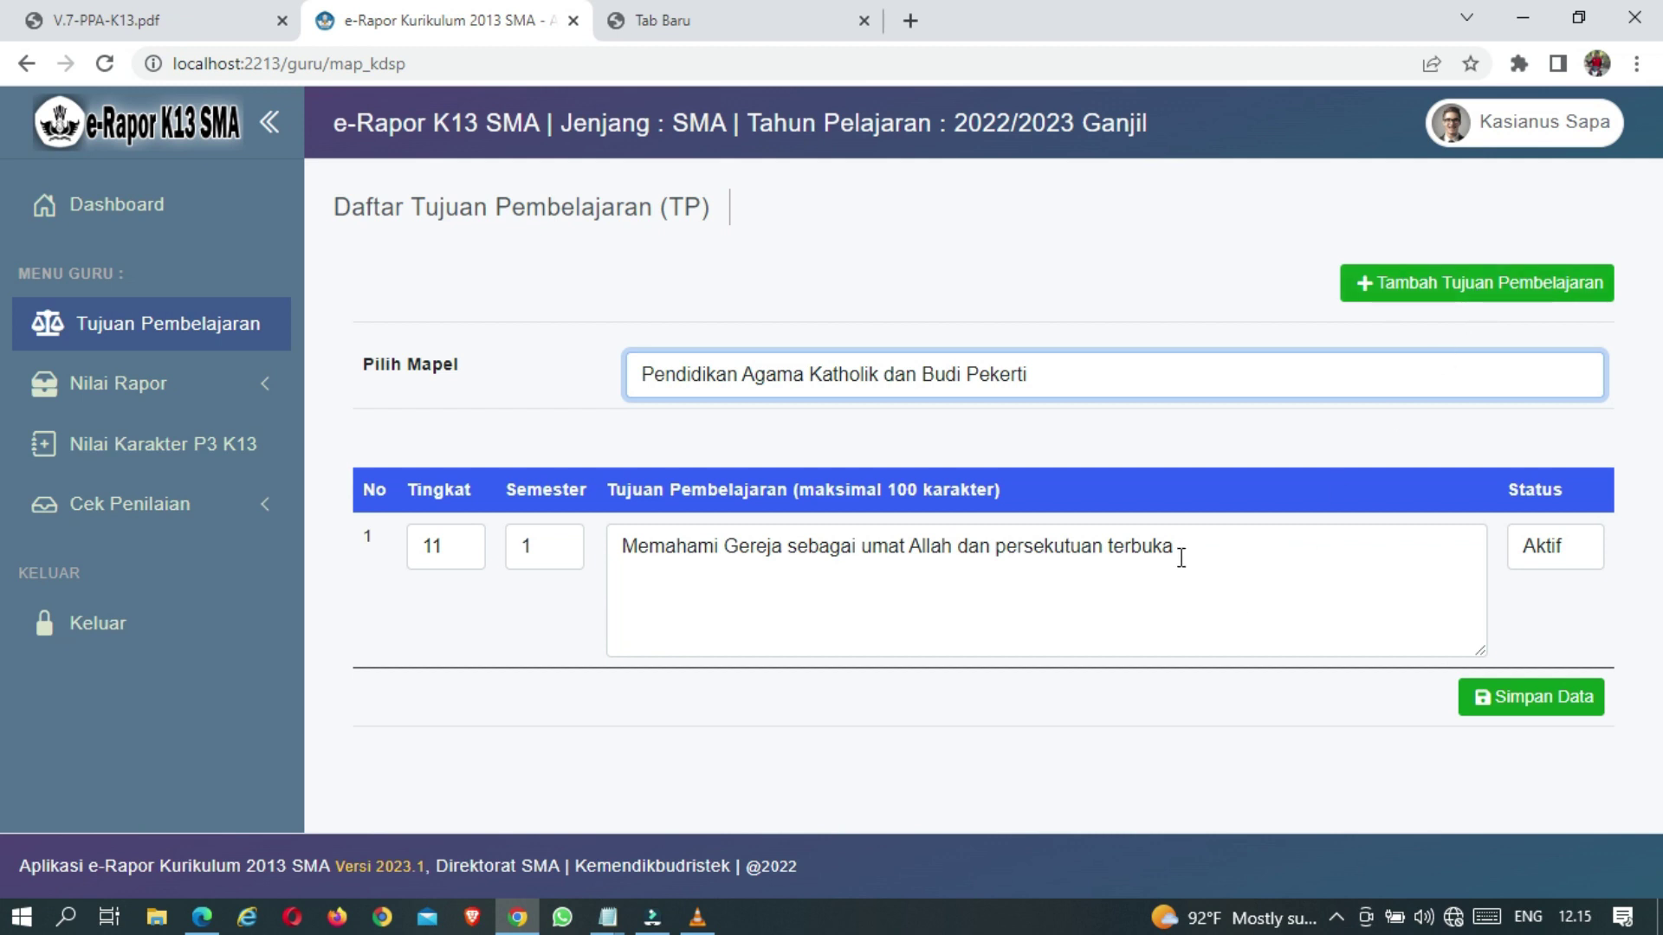
Set the status of the existing learning objective to Tidak Aktif and save the data
click(1210, 557)
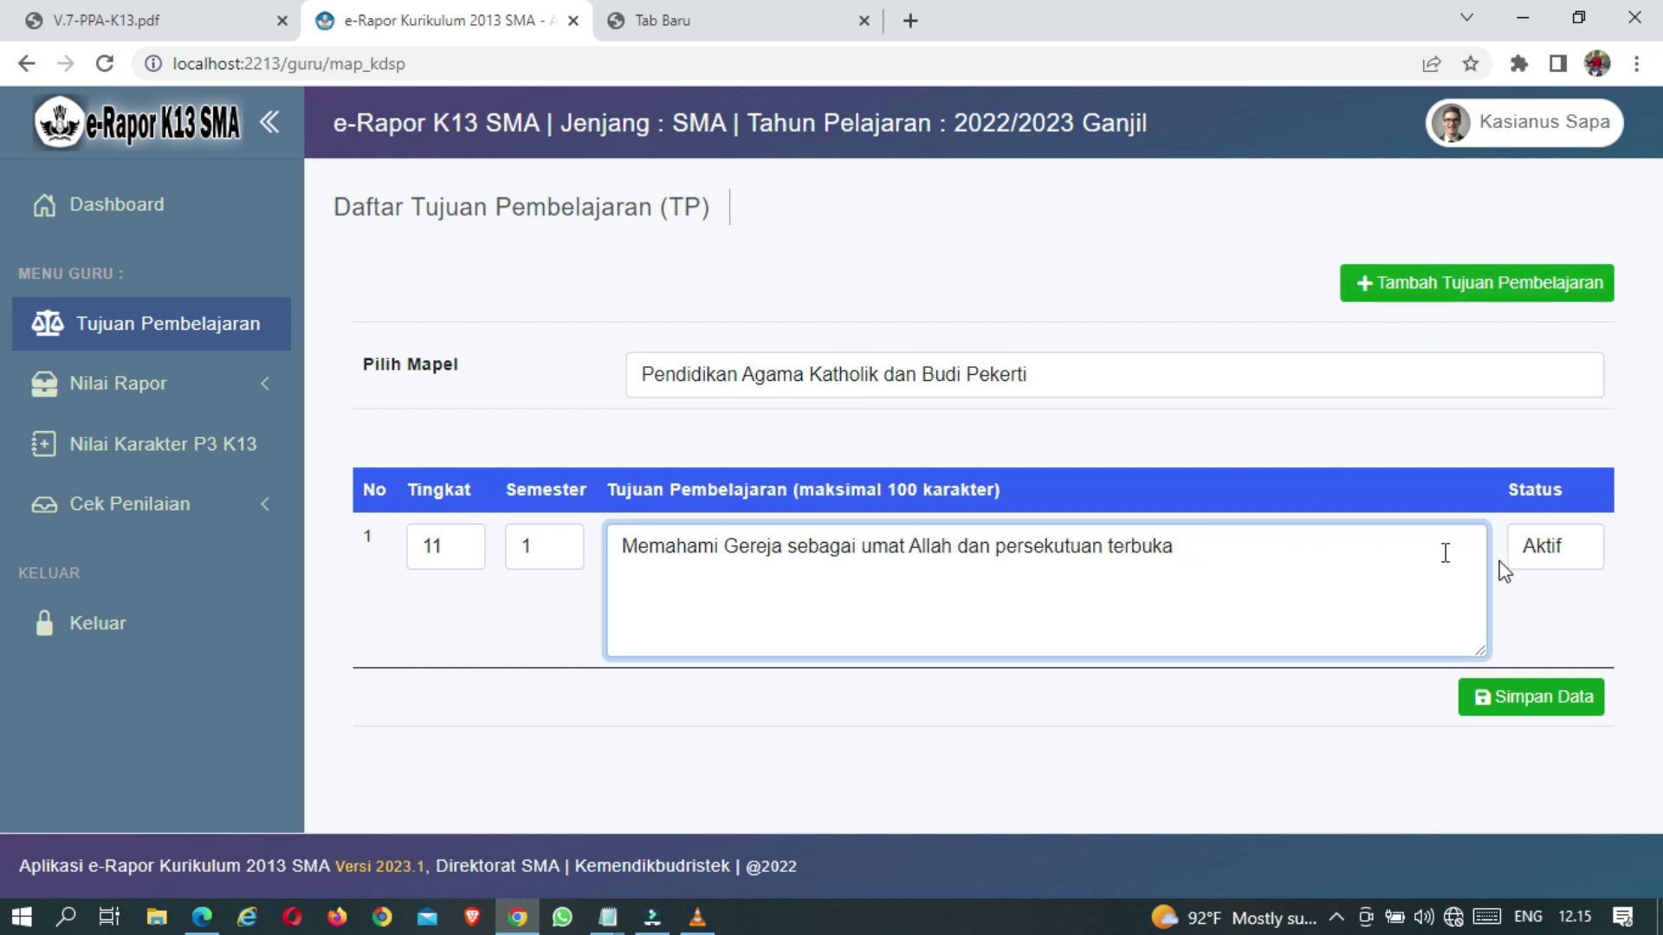
click(1541, 548)
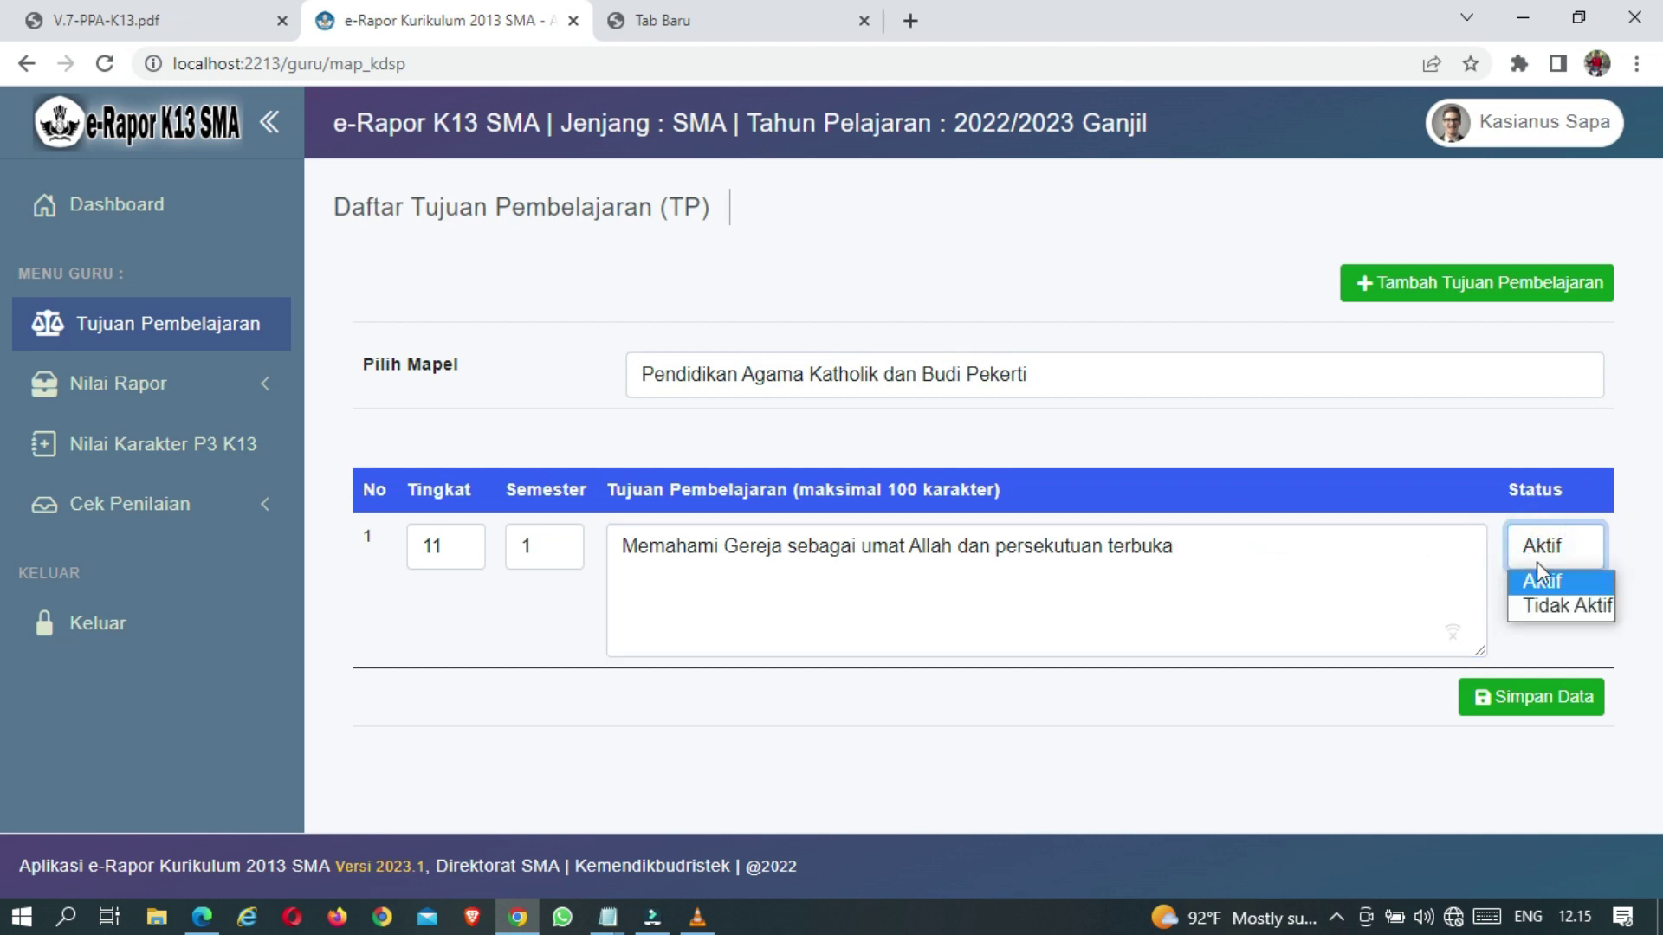
click(1544, 611)
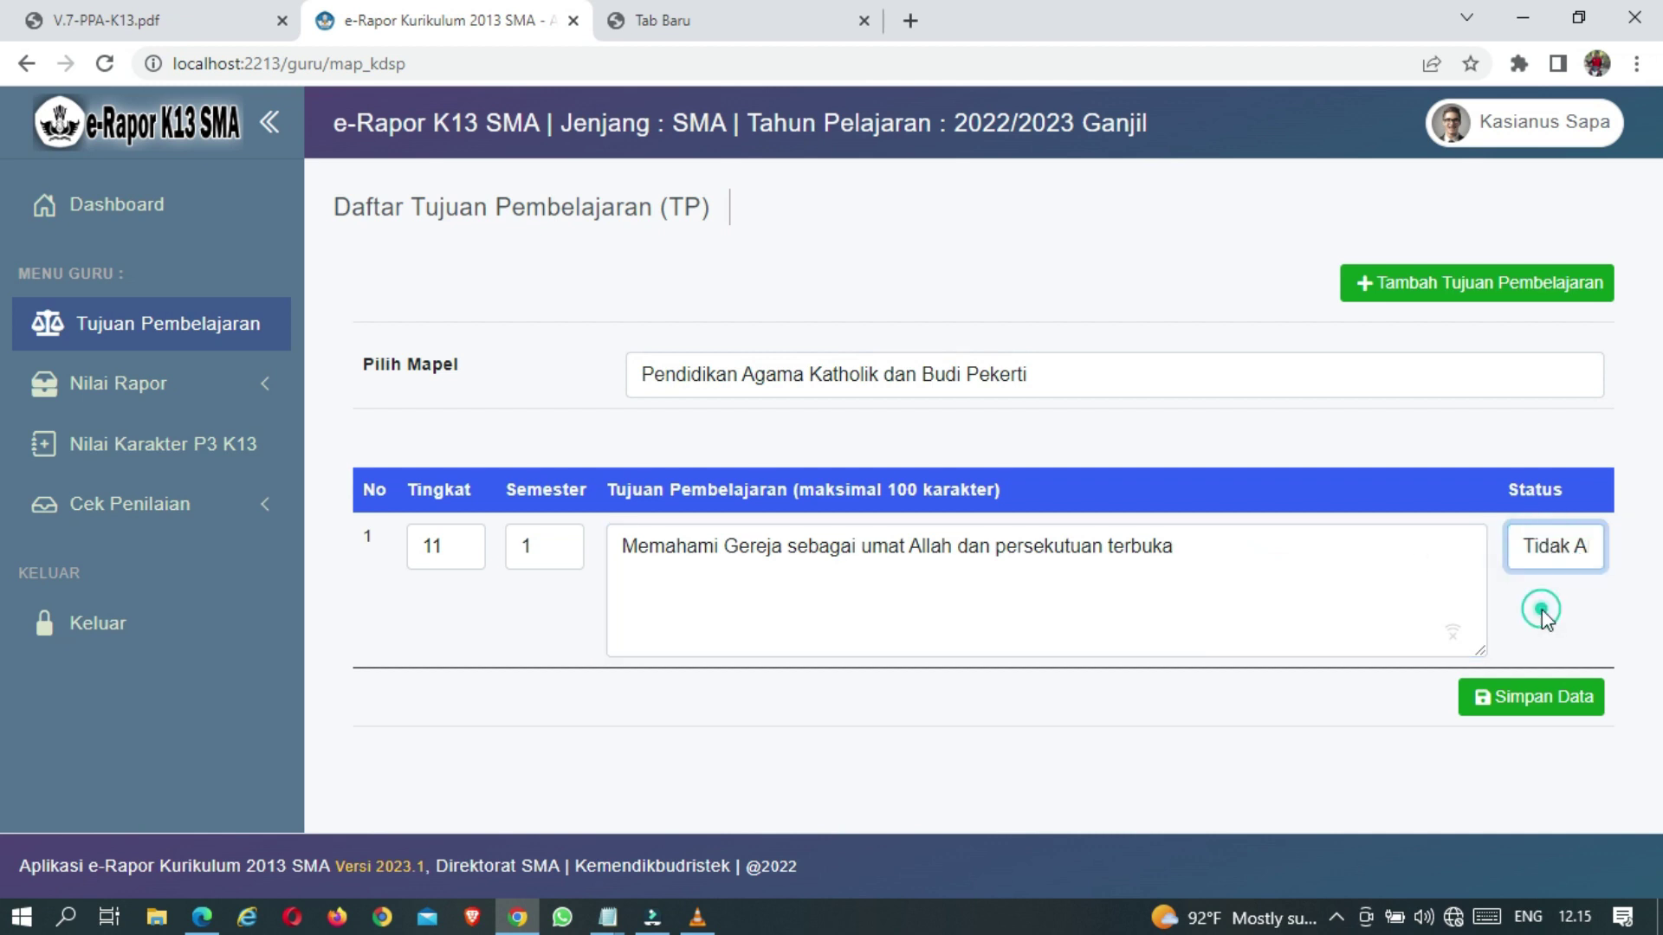
click(1540, 707)
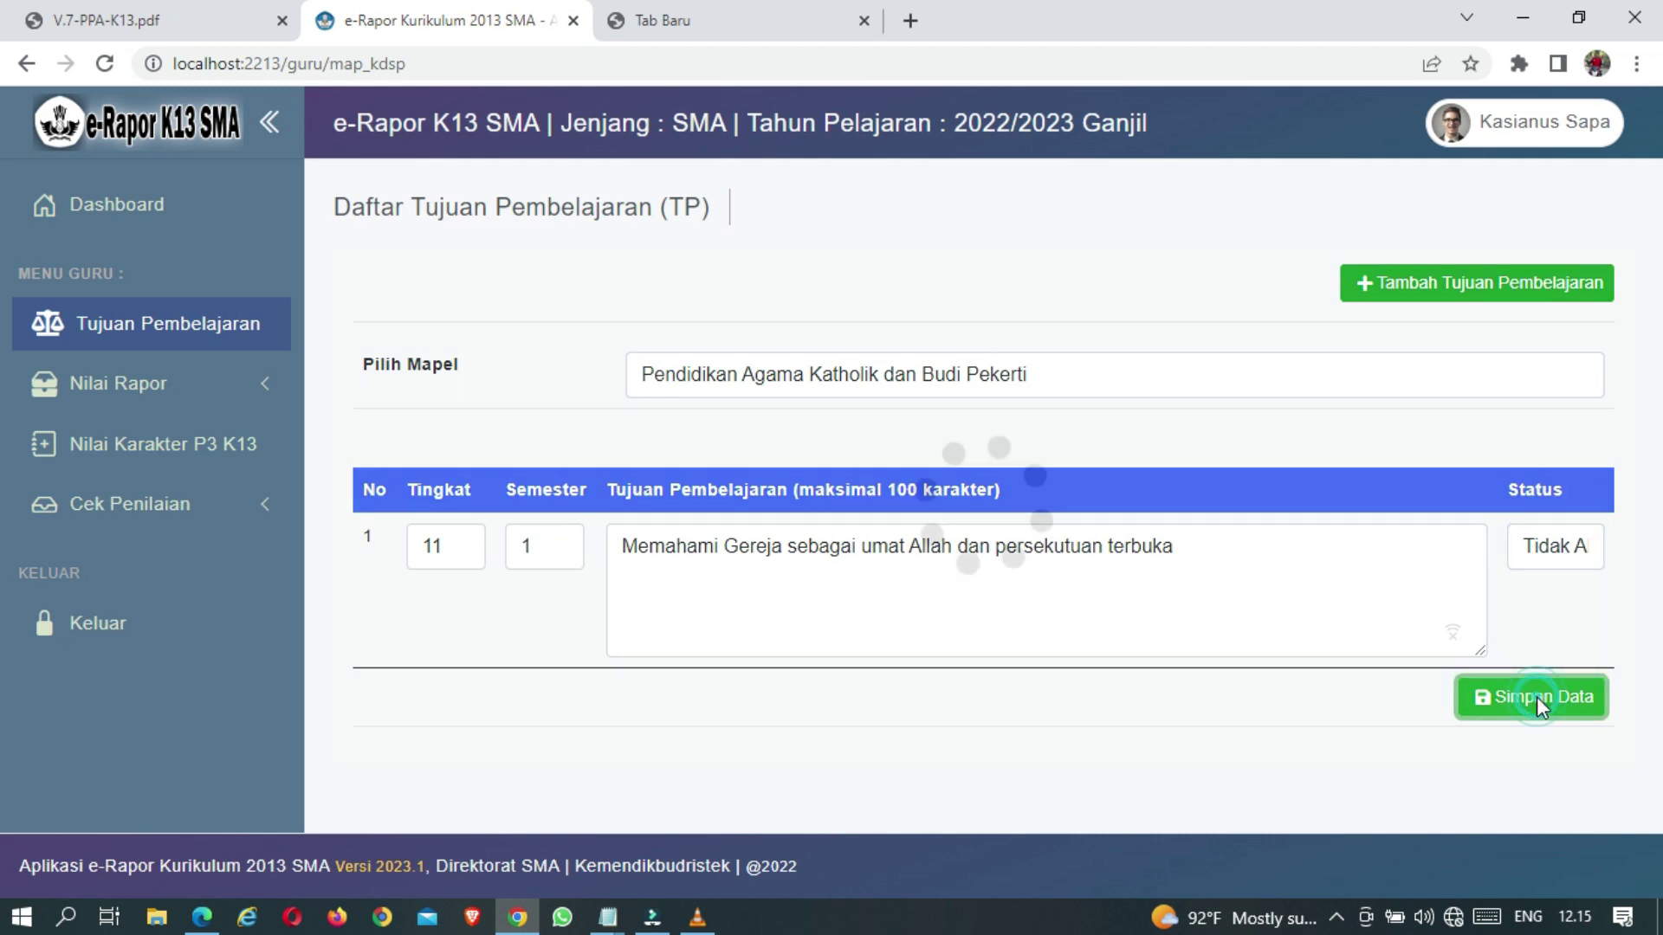
Set the existing learning objective's status back to Aktif and save the data
click(1561, 553)
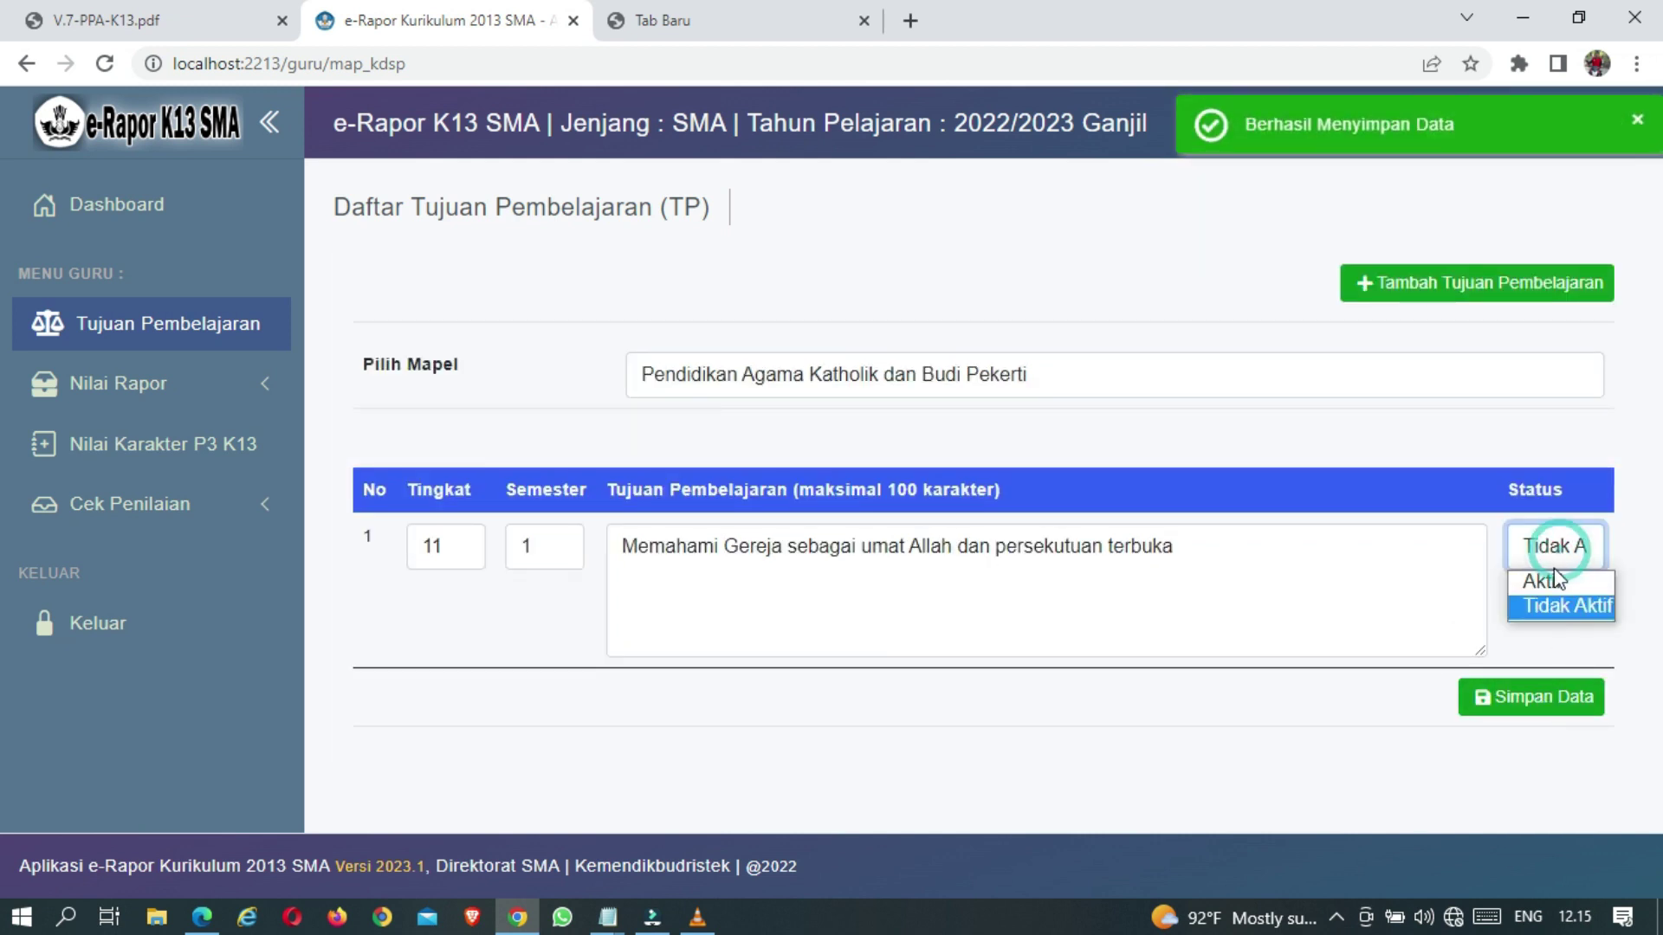
click(1554, 580)
click(1529, 698)
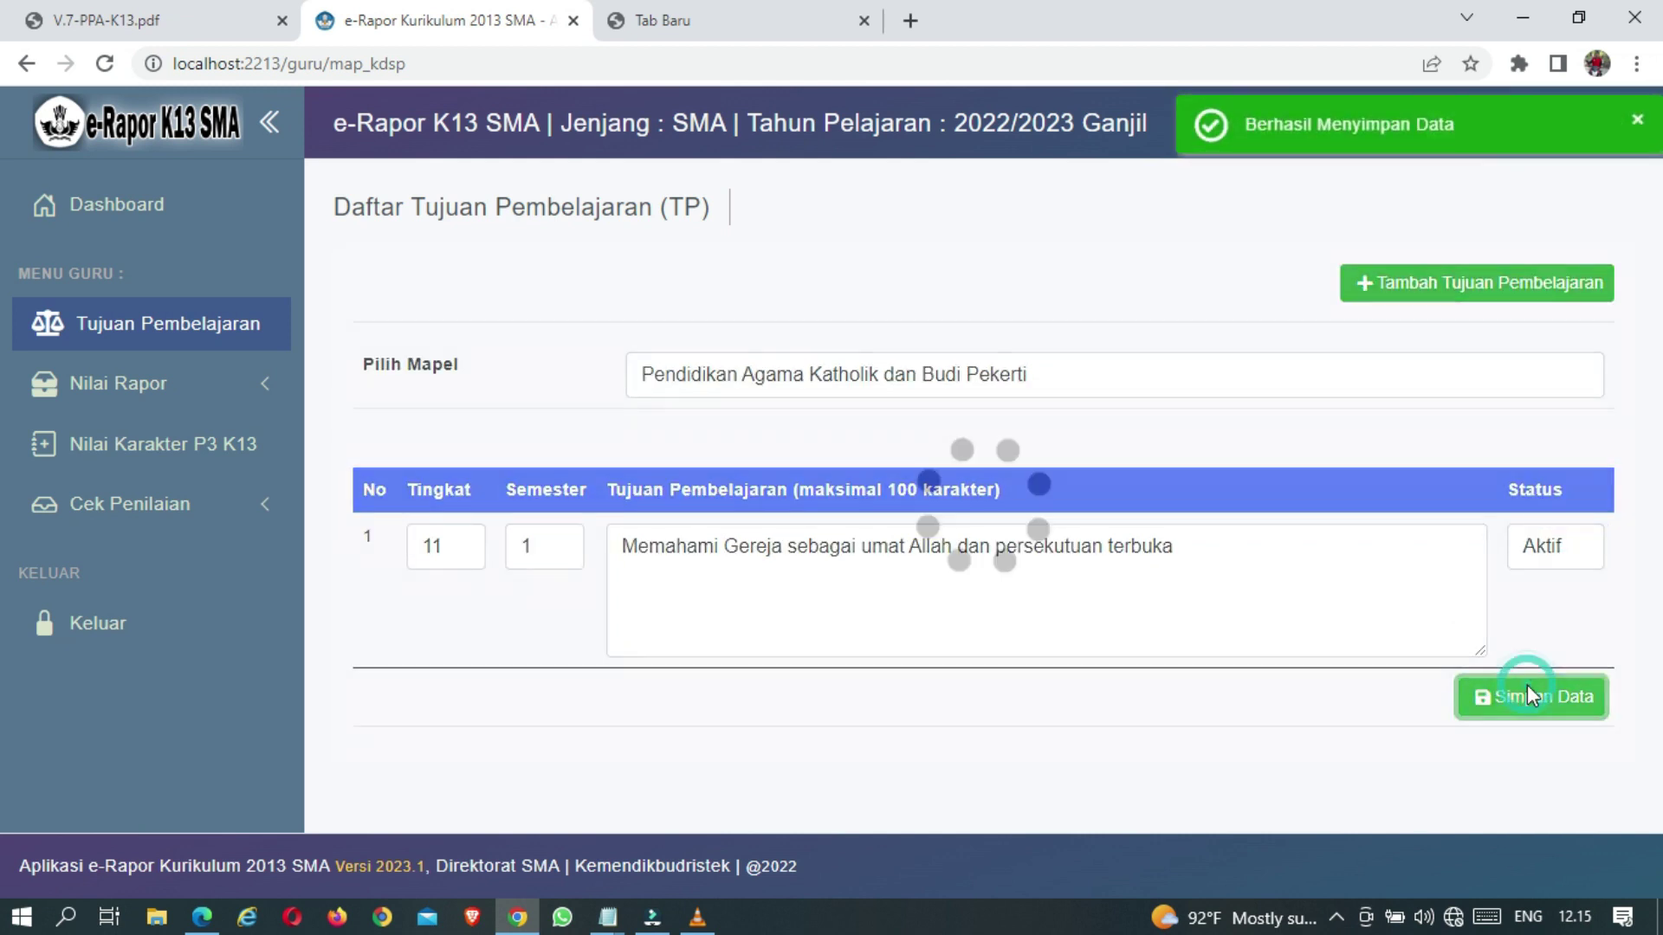
click(1277, 567)
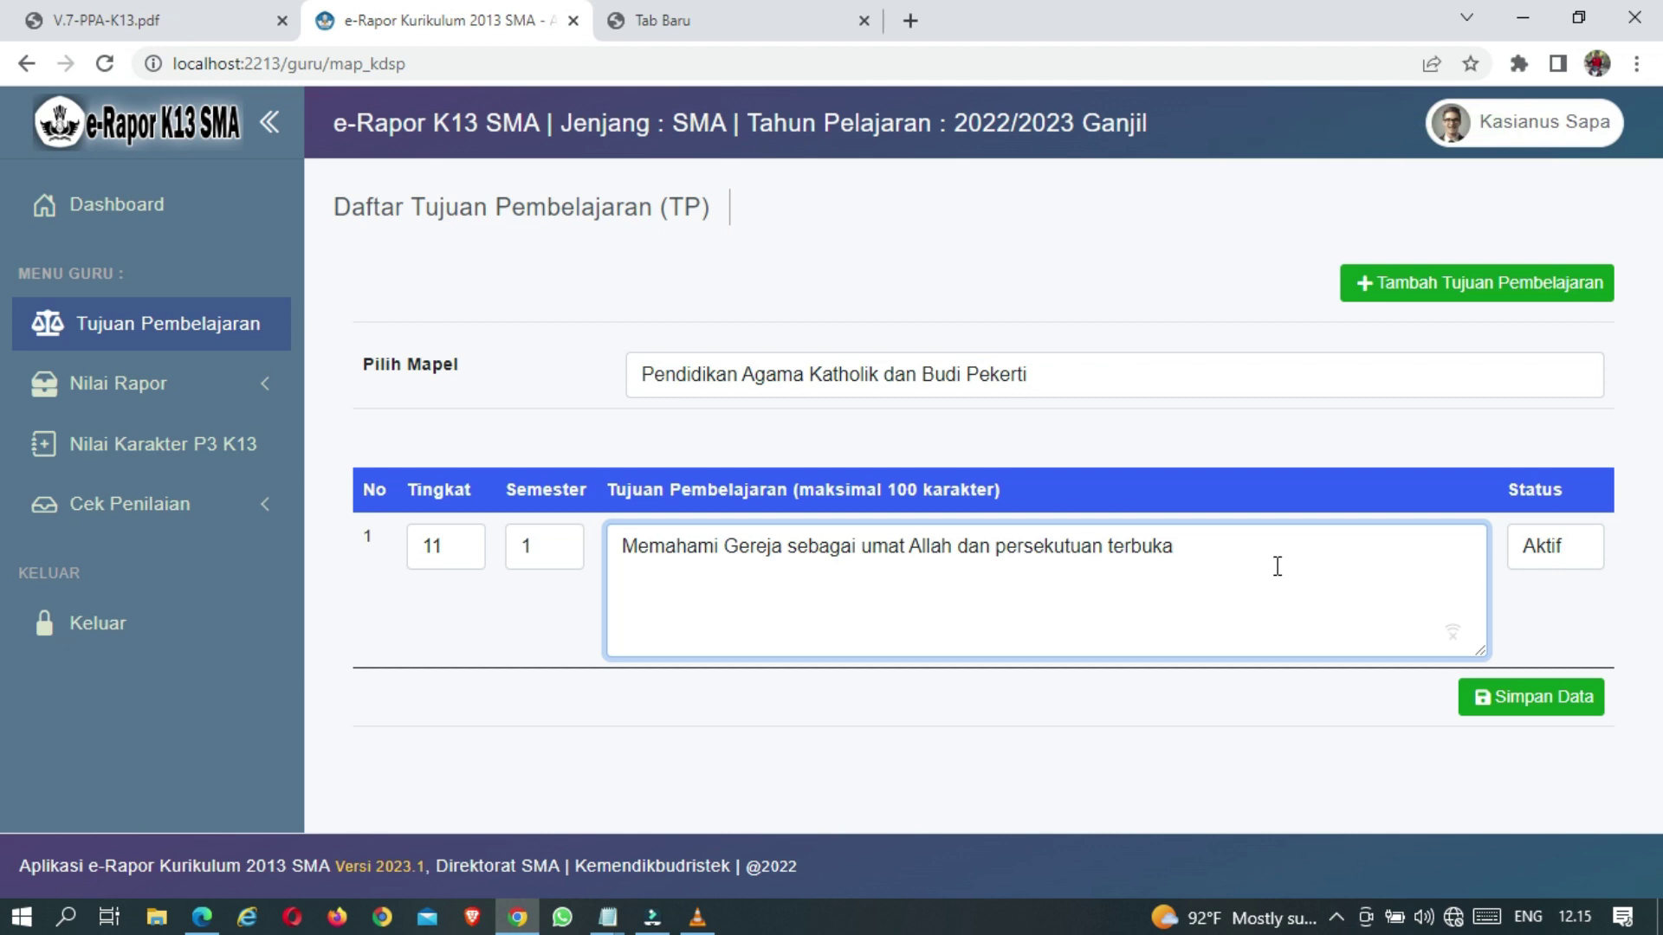
Start adding learning objectives and choose Pendidikan Agama Katholik dan Budi Pekerti as the subject
click(1395, 282)
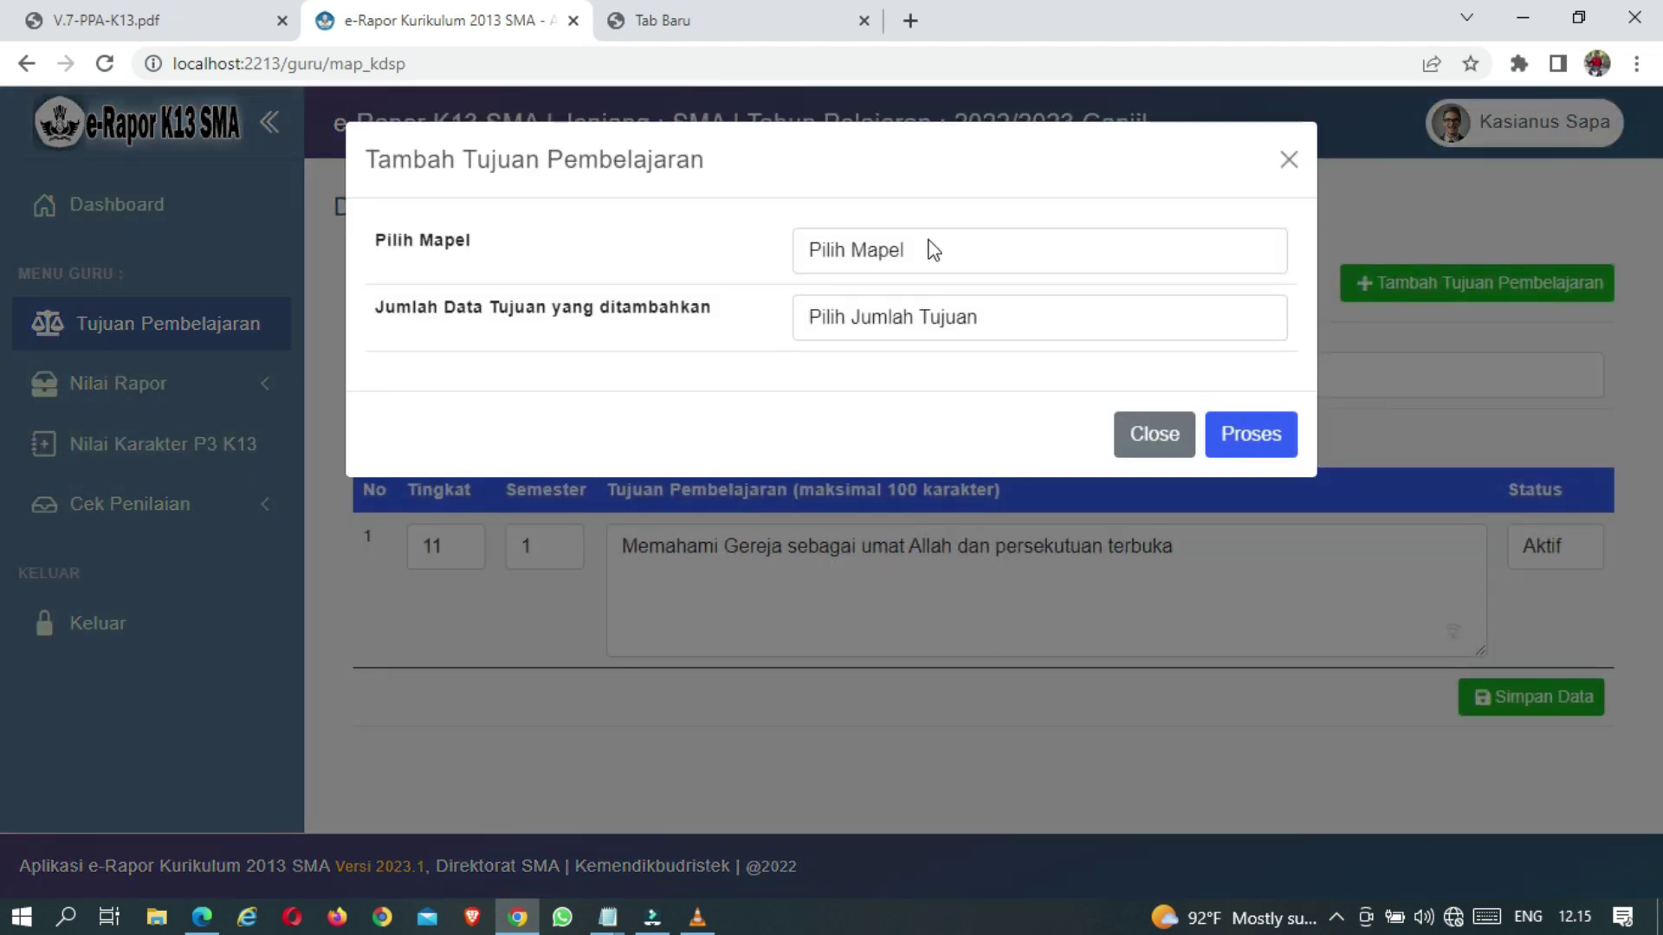
click(895, 251)
click(895, 334)
Check in the Notepad file TP agama kls XI how many objectives need adding, and return to the form
click(894, 318)
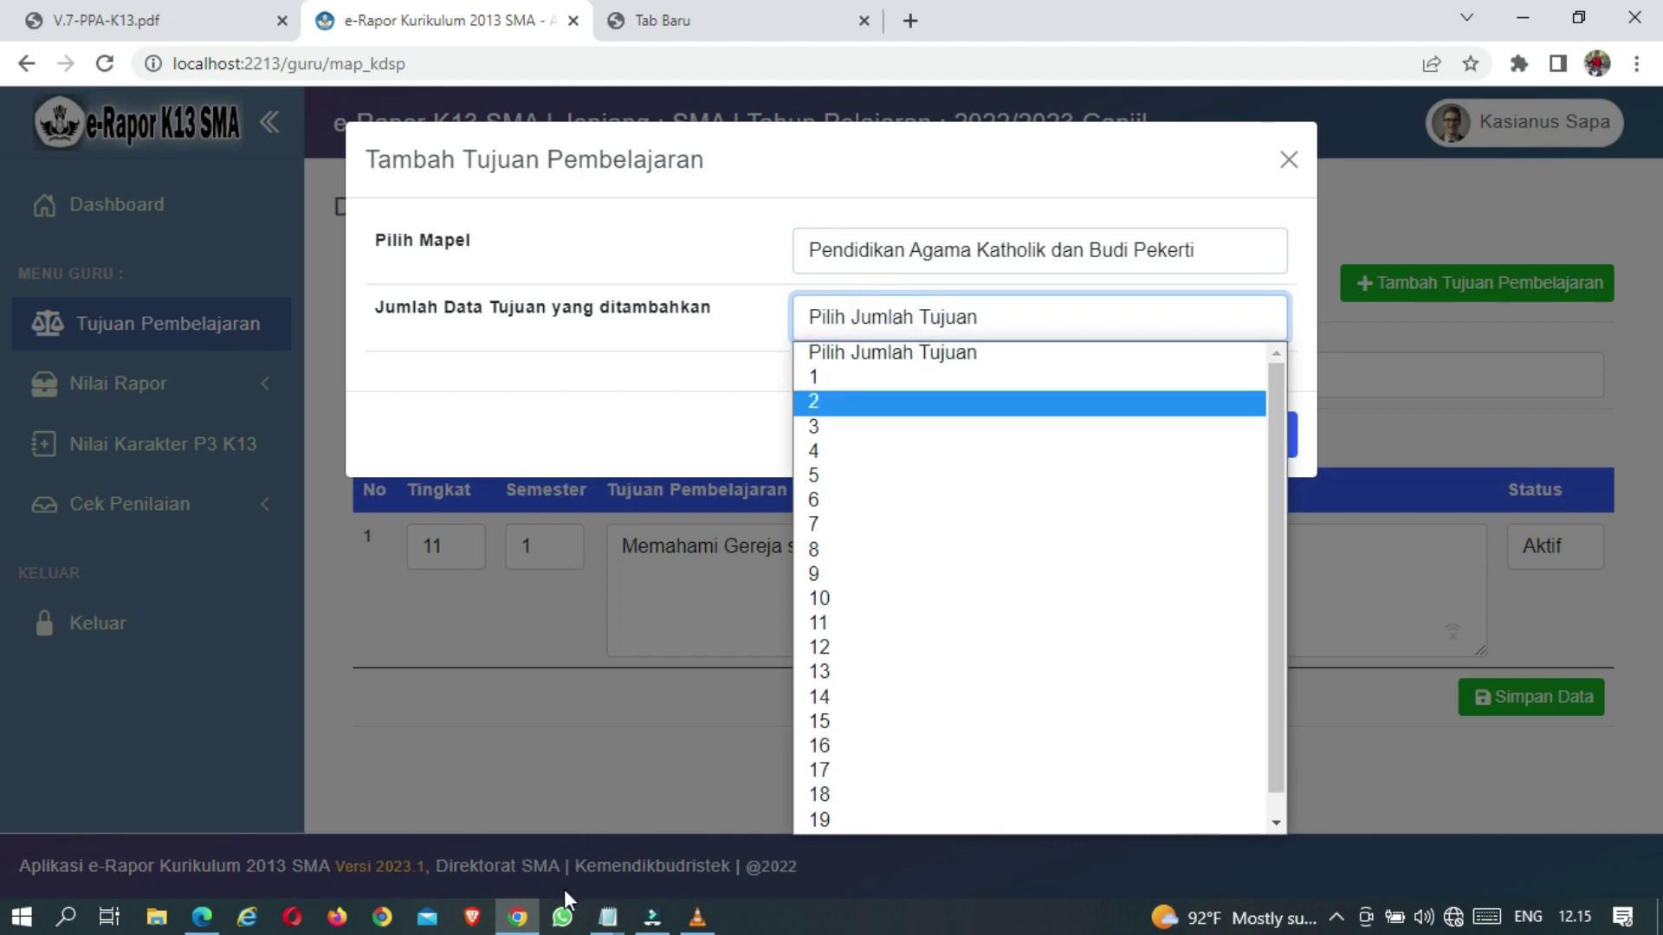
click(605, 918)
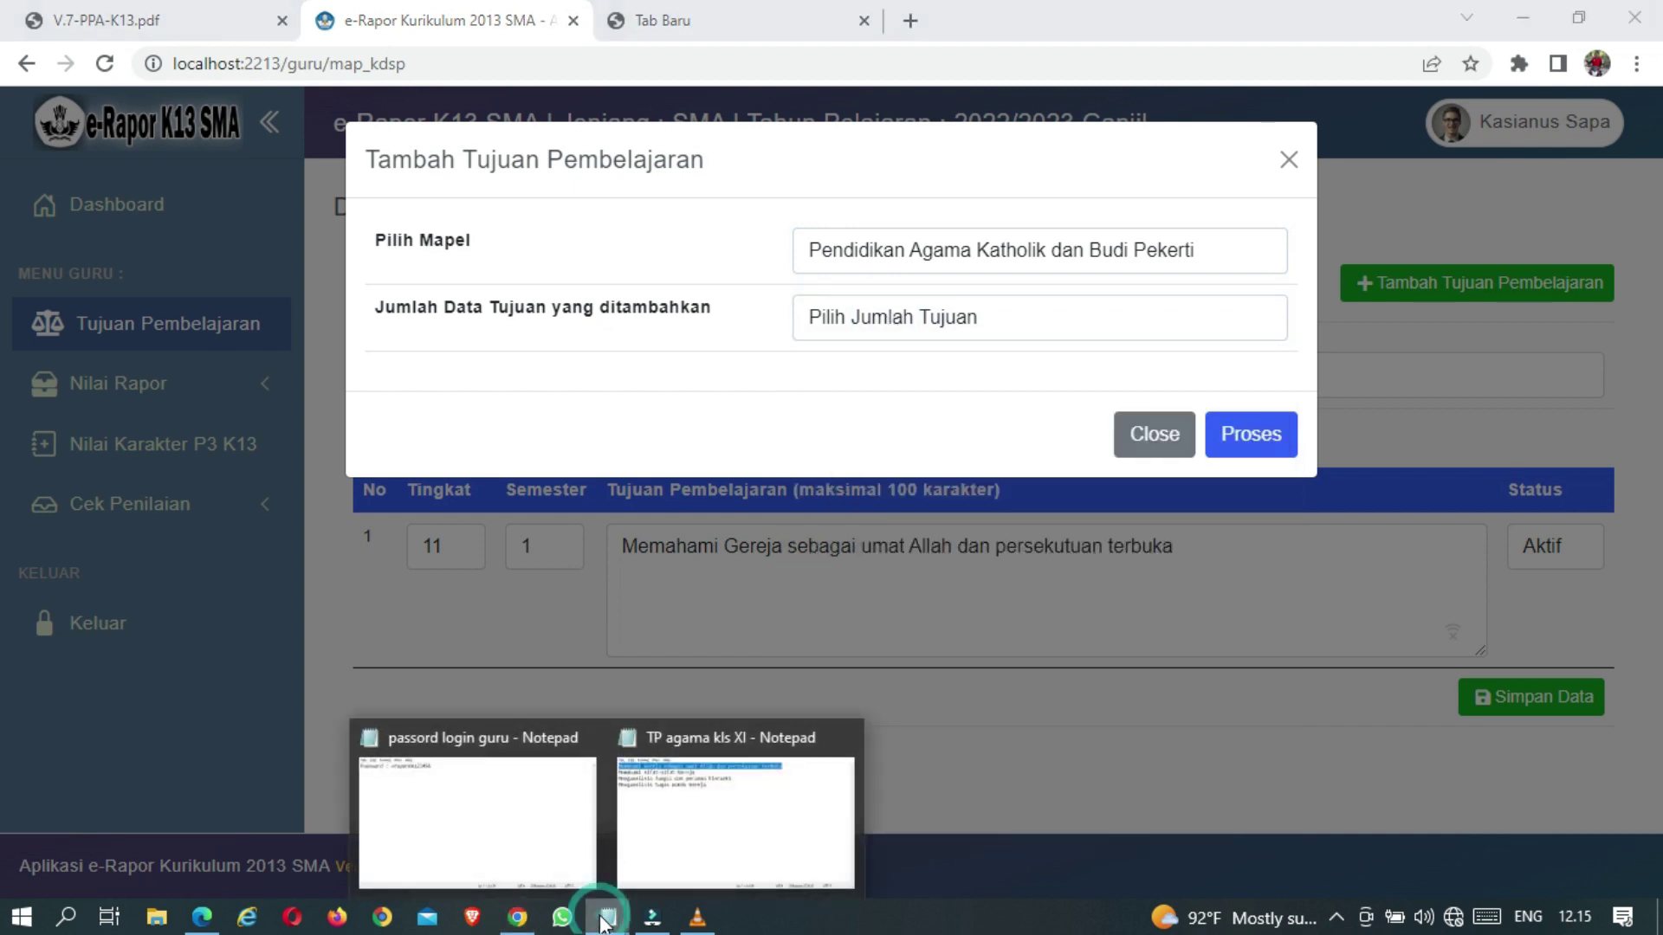
click(648, 816)
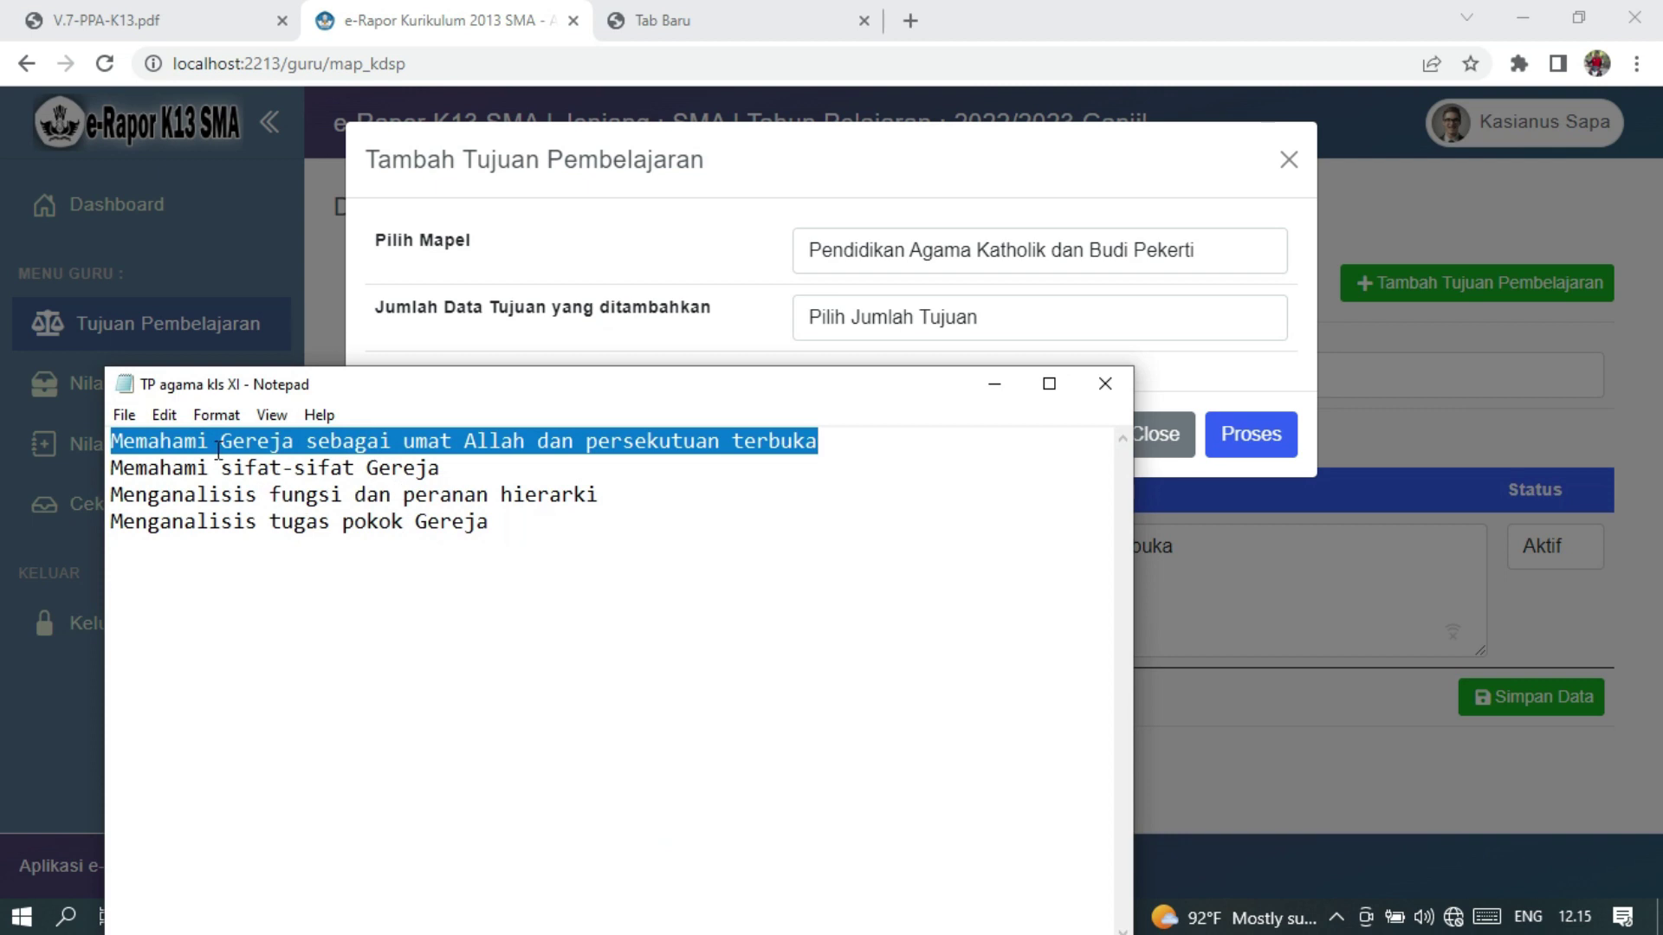
click(995, 384)
Set the number of objectives to add to 4 and process the request
click(856, 318)
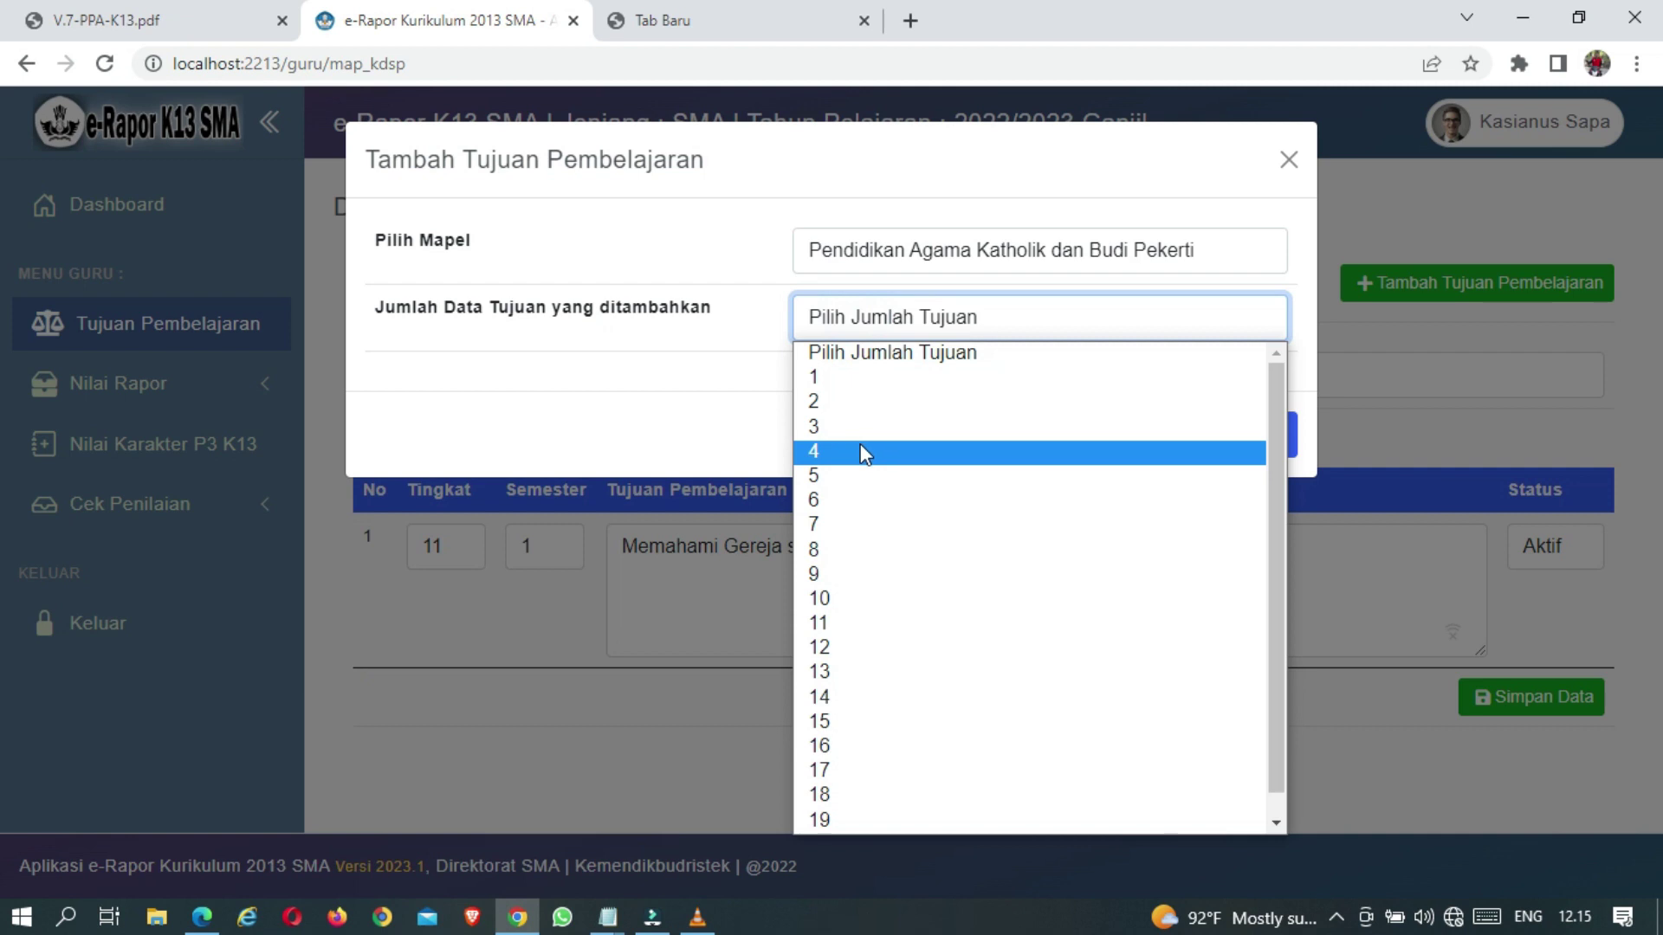
click(860, 451)
click(1233, 443)
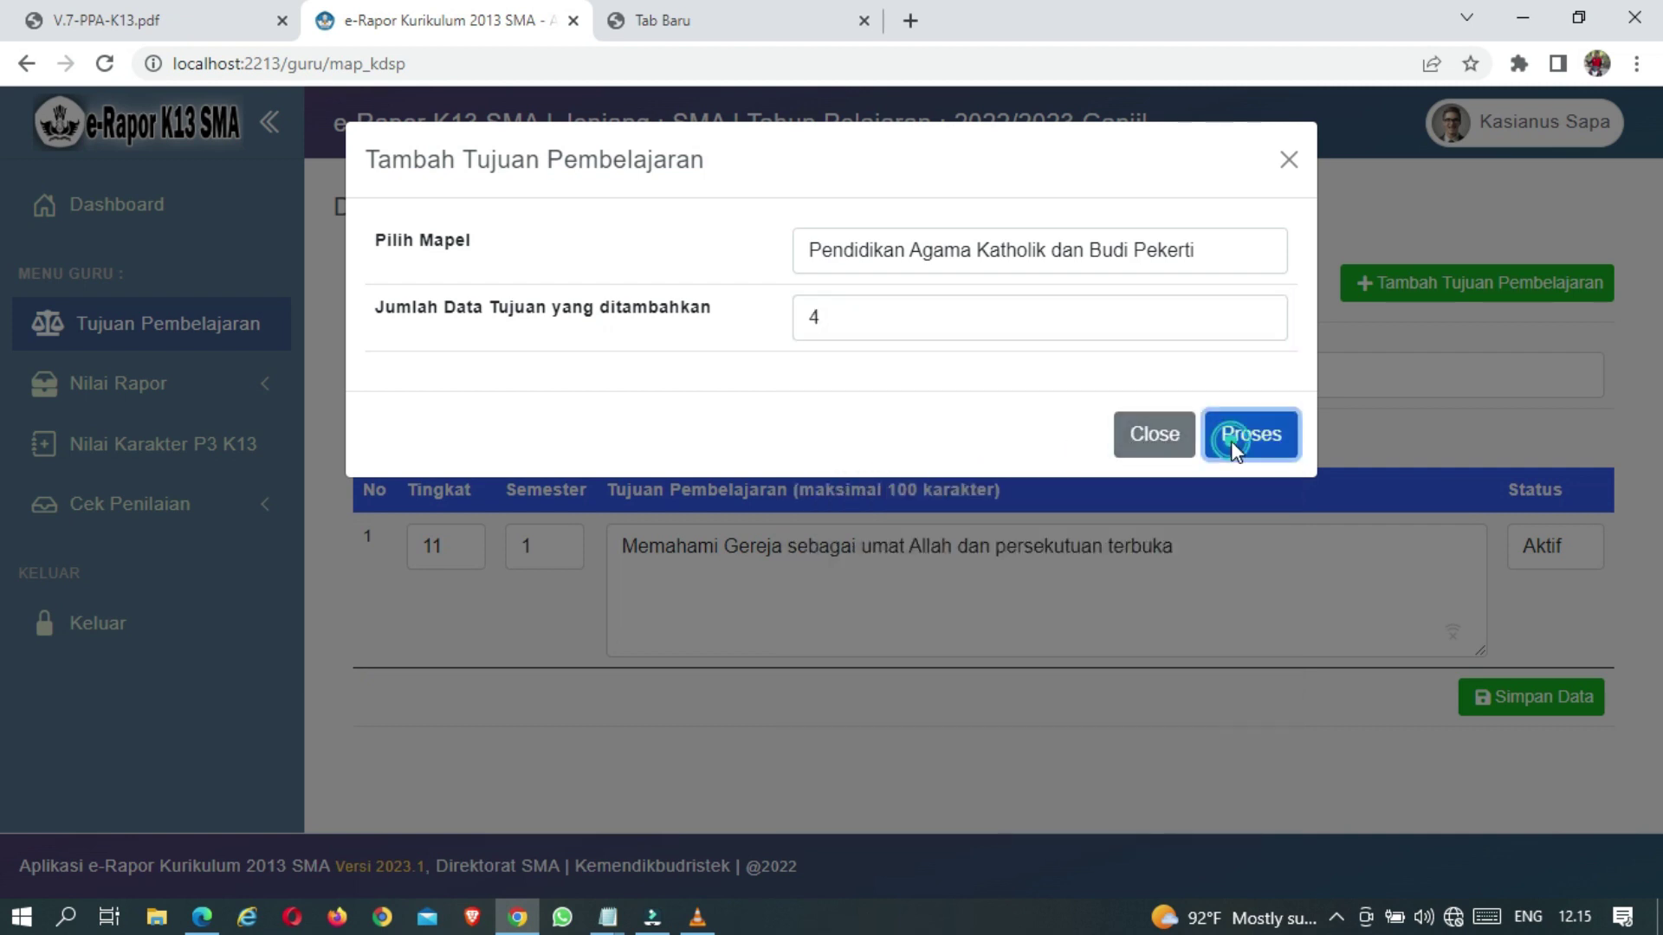
Set Tingkat to 11 for all four new learning objective rows
scroll(978, 455, down, 1)
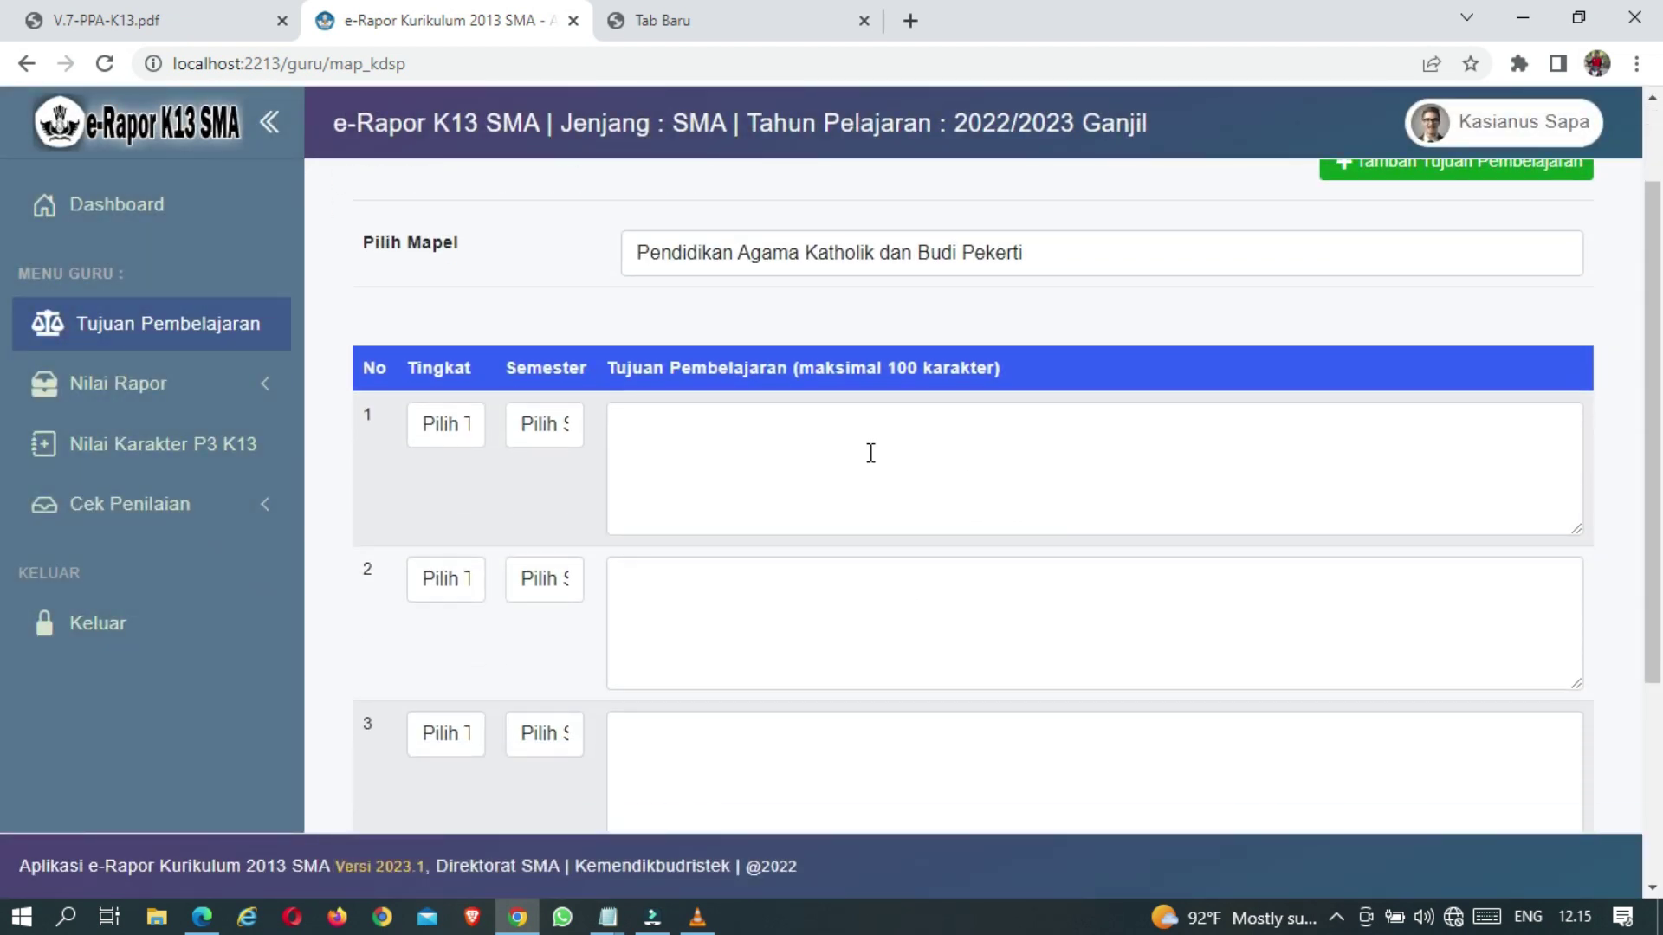
scroll(474, 438, down, 2)
click(444, 194)
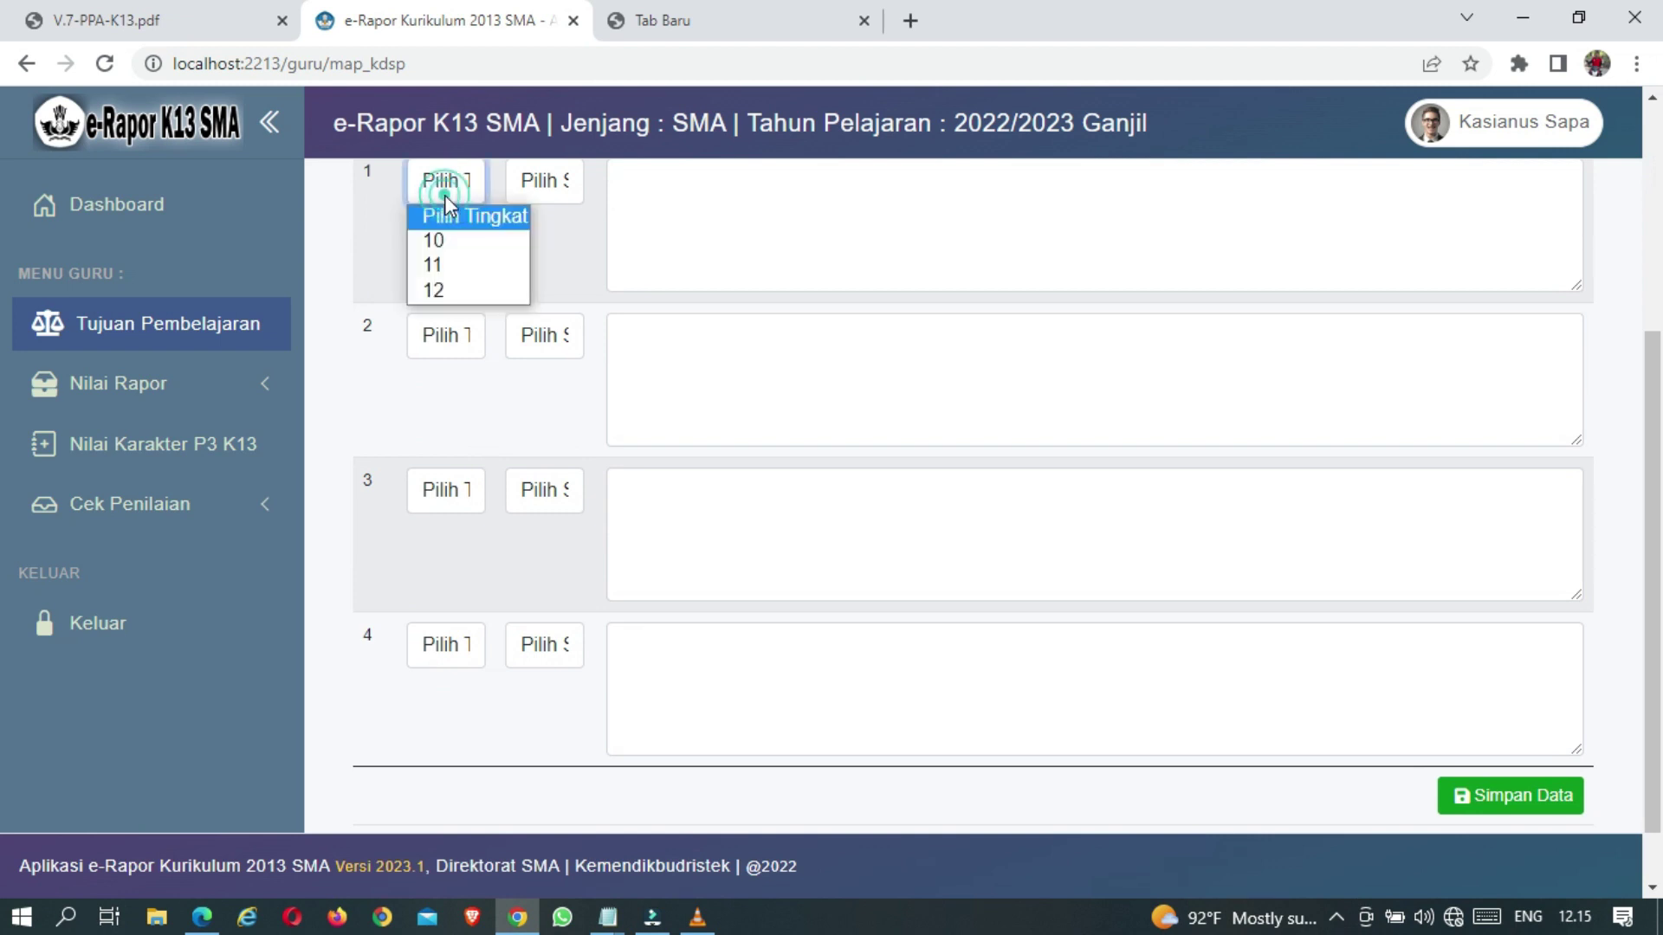
click(449, 264)
click(457, 345)
click(457, 420)
click(445, 491)
click(444, 576)
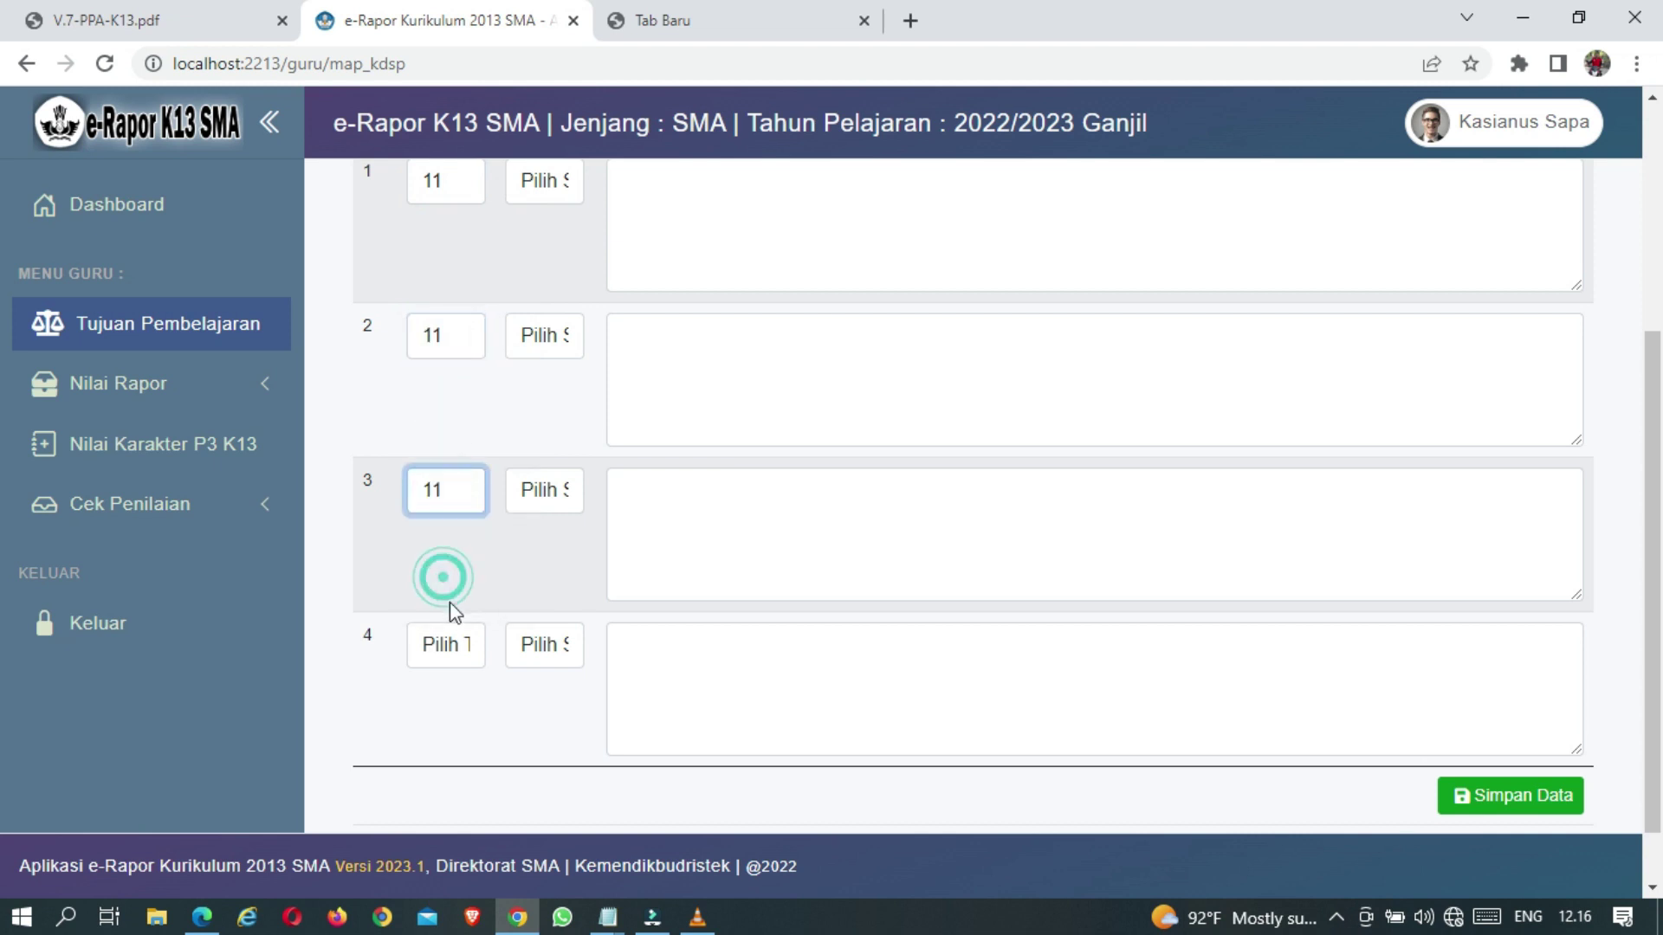
click(447, 645)
click(469, 727)
Set Semester to 1 for all four new learning objective rows
scroll(614, 642, up, 1)
scroll(614, 642, up, 2)
click(546, 426)
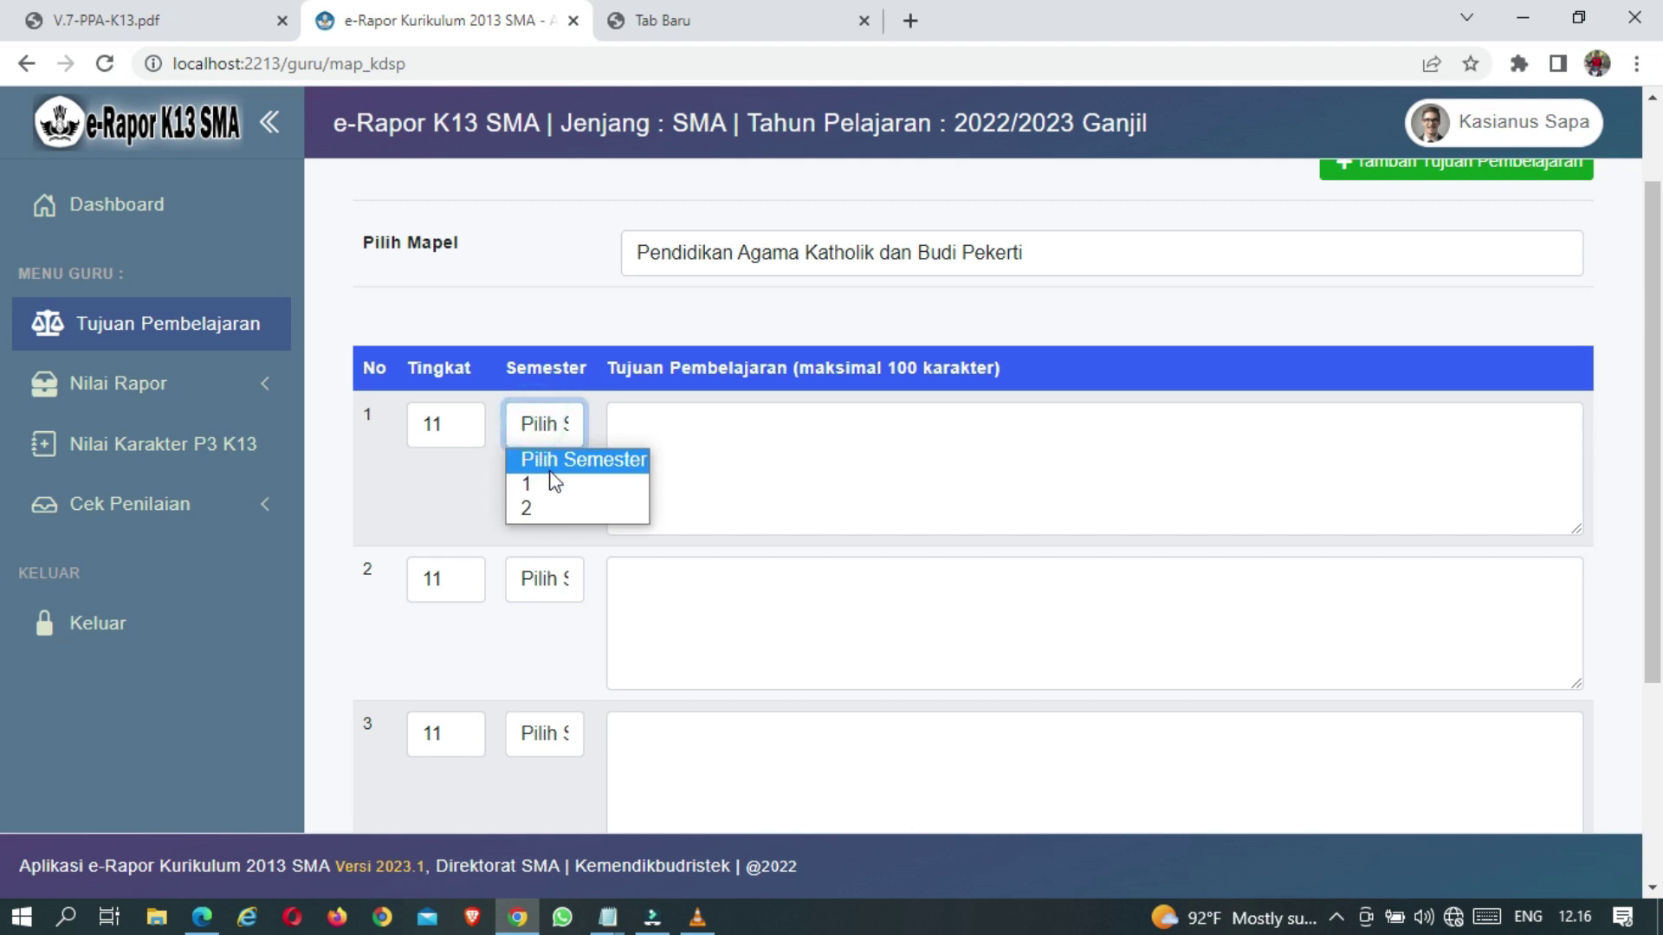
click(551, 488)
click(533, 587)
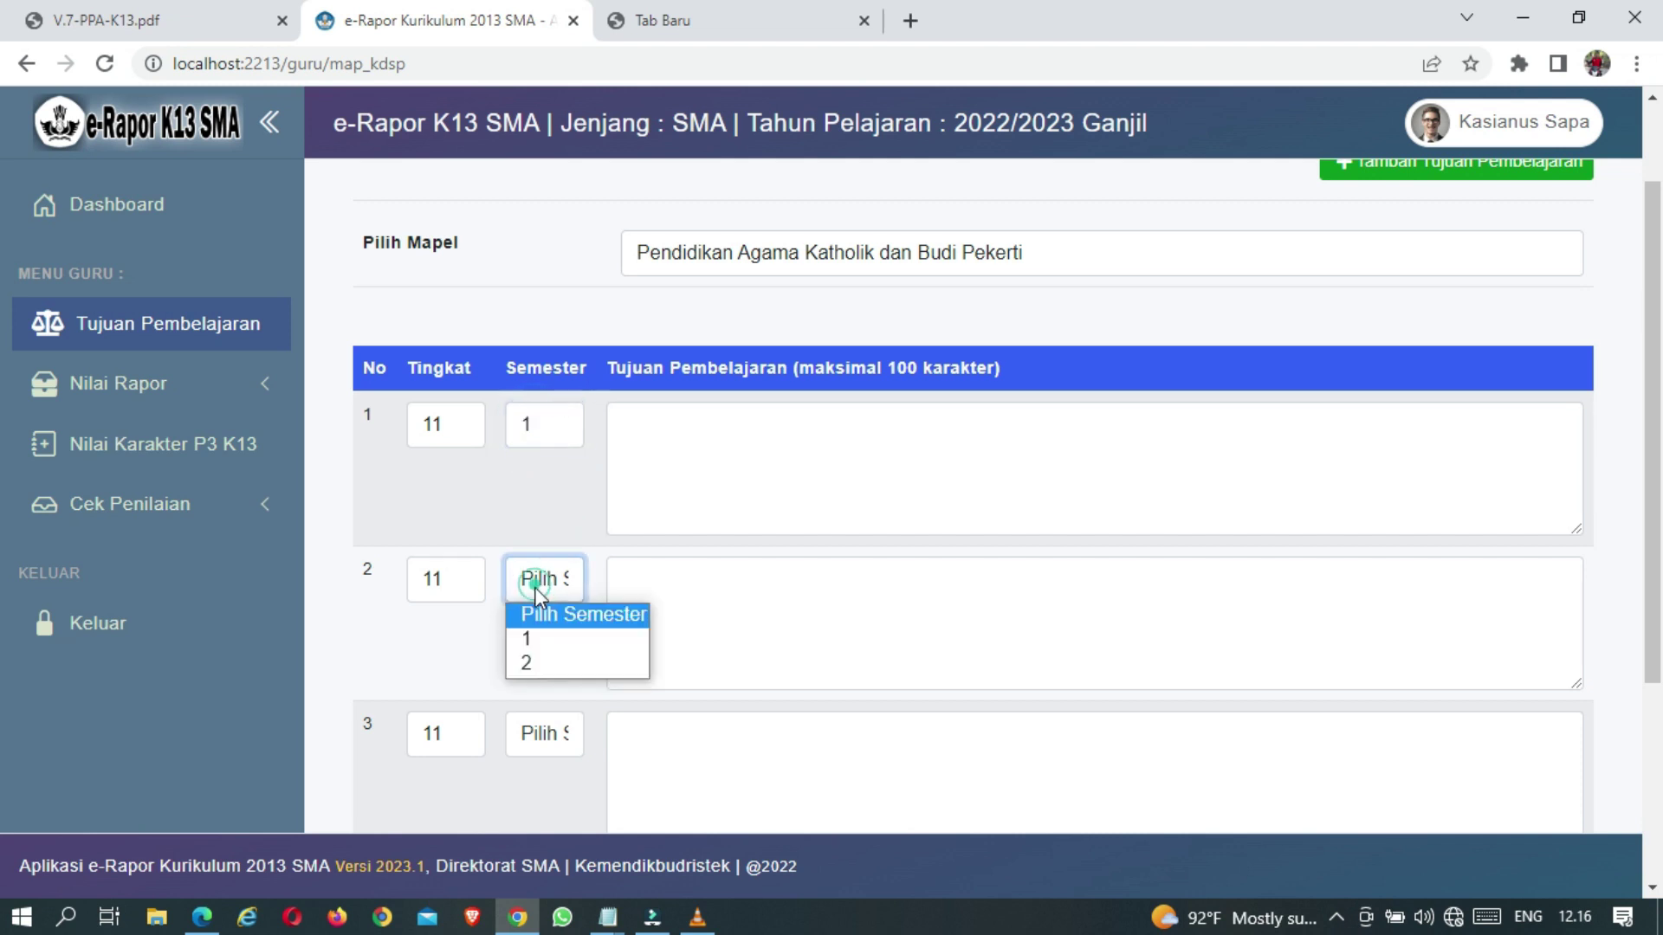
click(544, 641)
scroll(606, 607, down, 3)
click(535, 489)
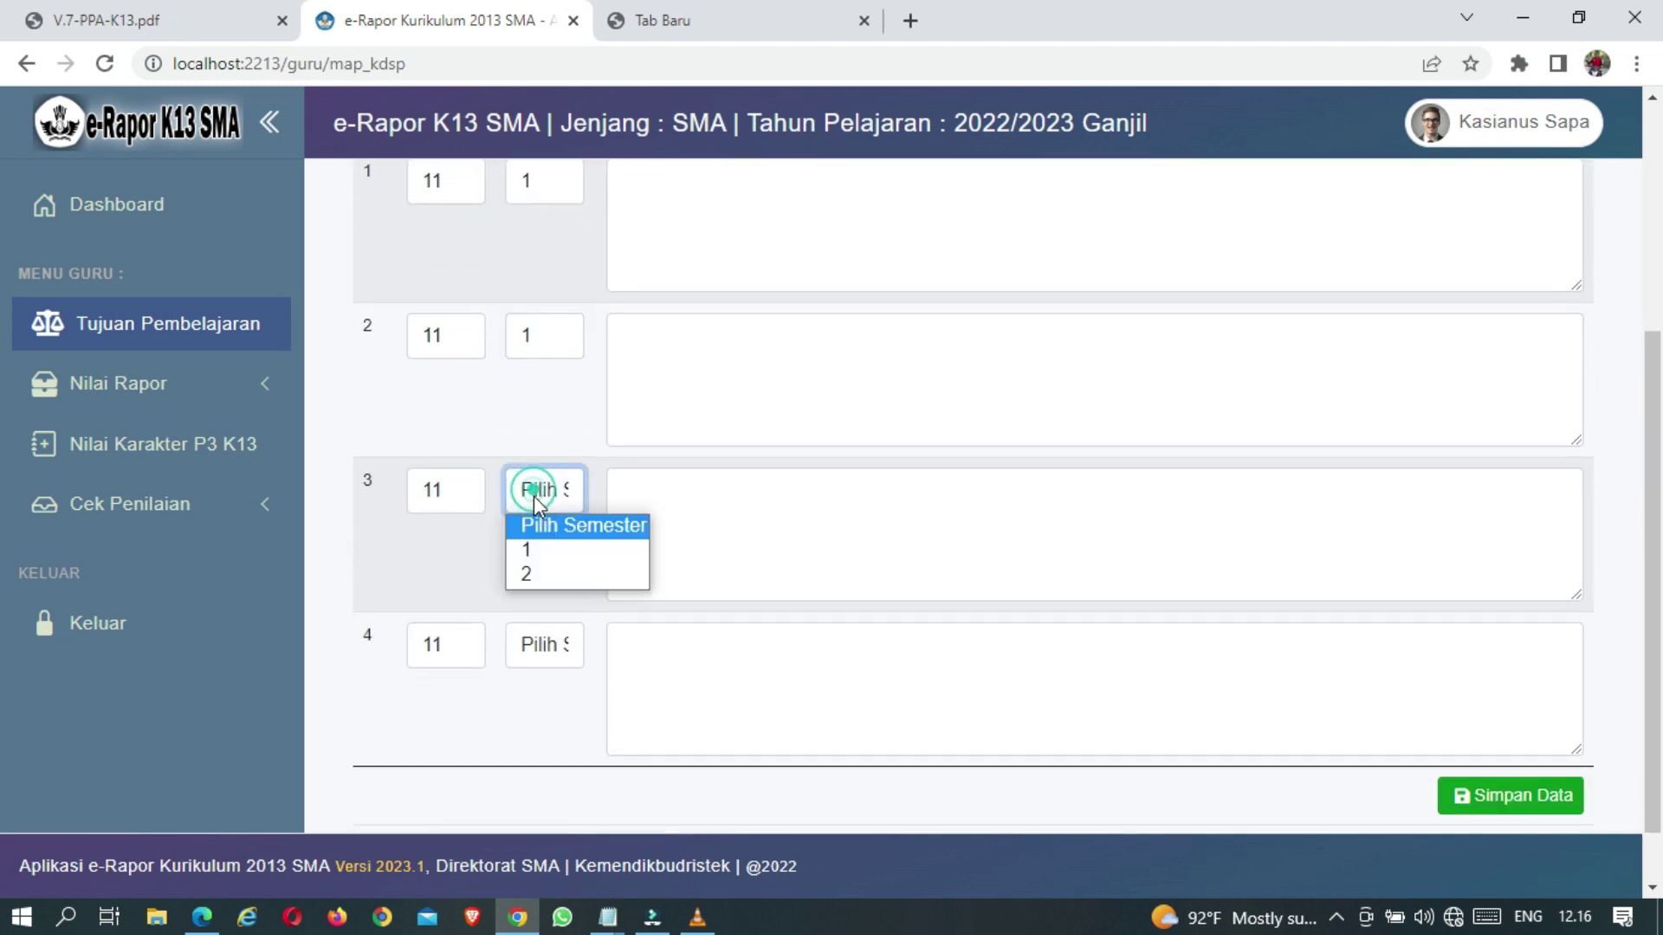
click(534, 552)
click(547, 645)
click(559, 701)
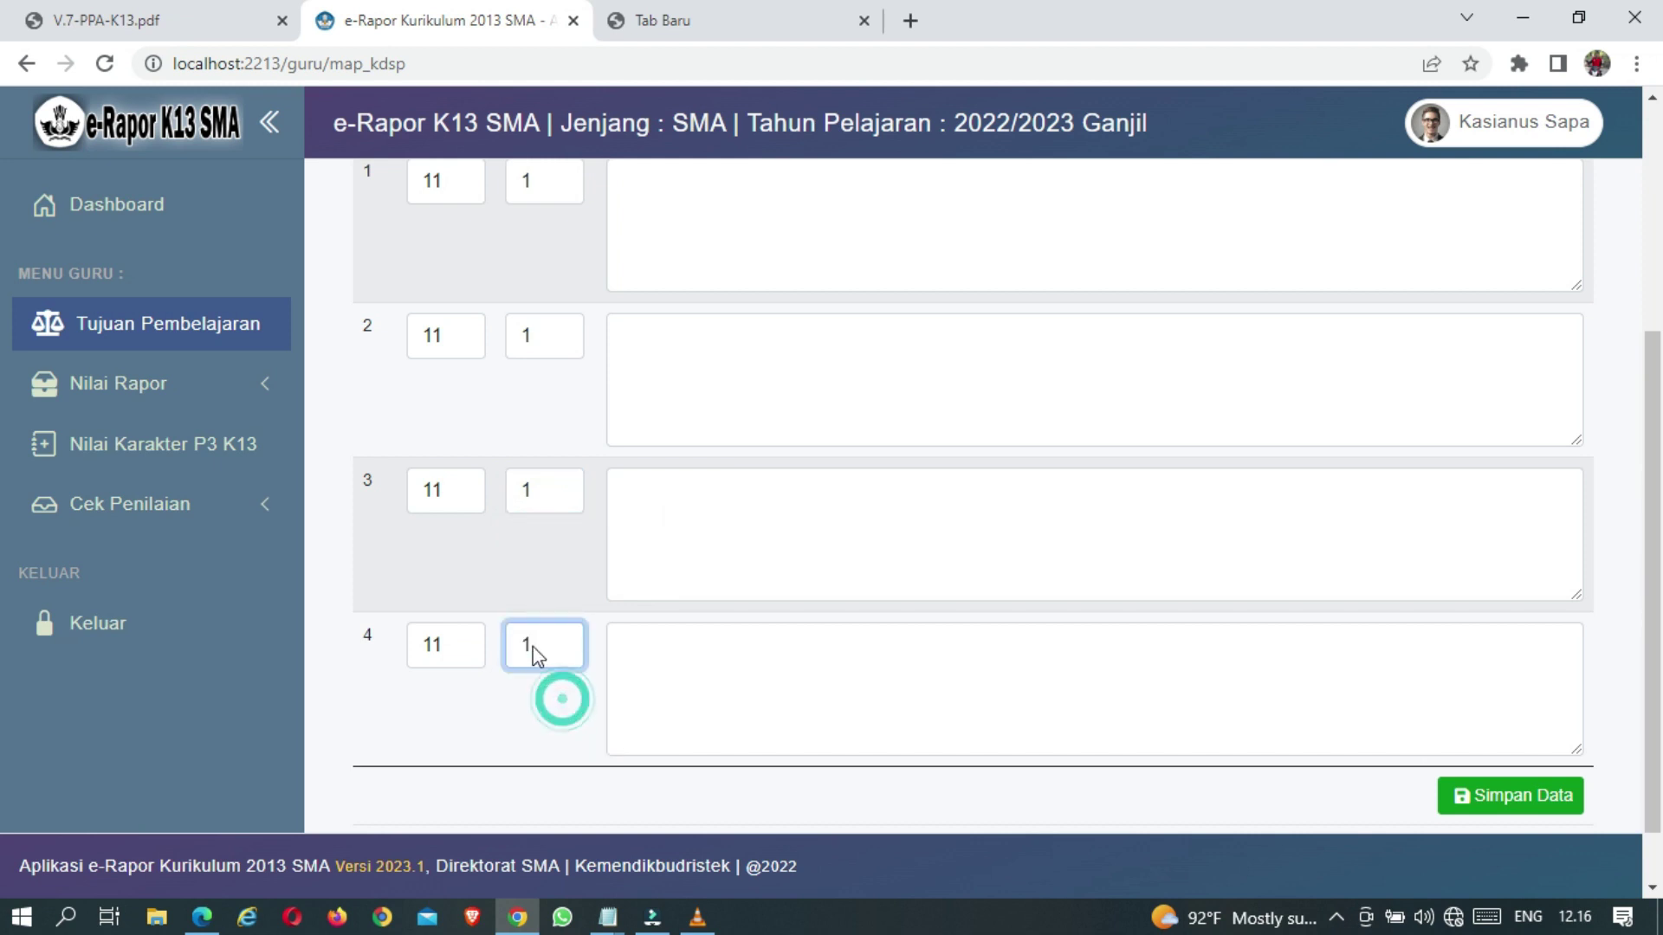
scroll(535, 655, up, 3)
click(694, 433)
scroll(697, 435, down, 2)
scroll(696, 436, down, 2)
scroll(694, 446, up, 3)
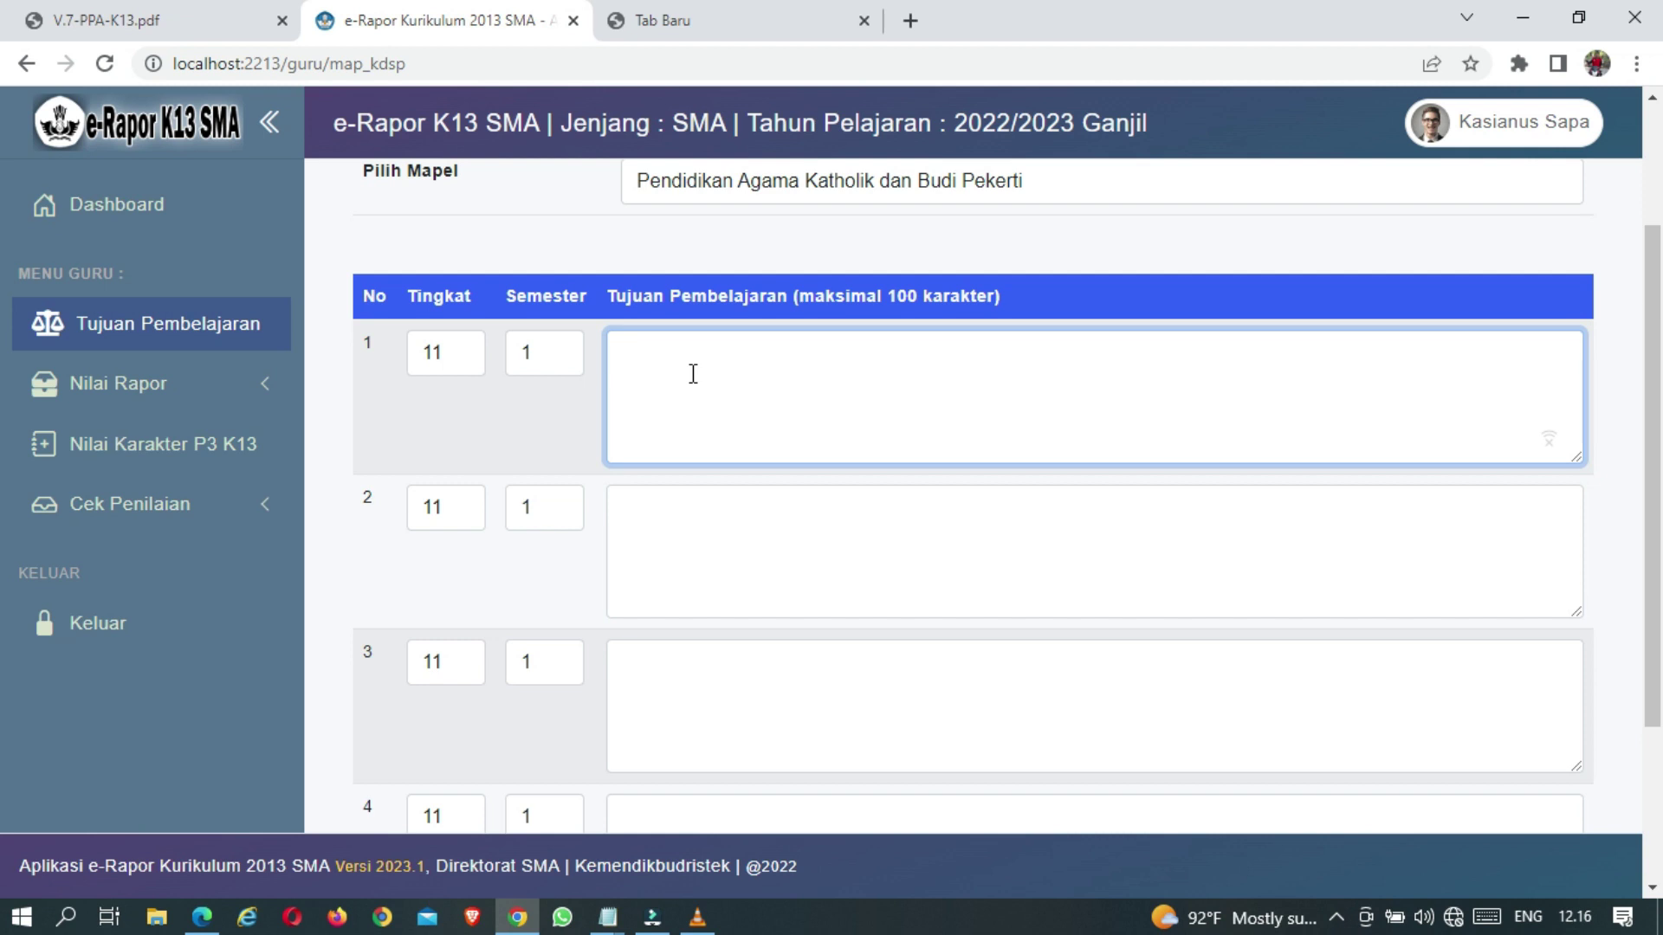
Review the list of cognitive levels from Mengingat to Menciptakan on page 27 of V.7-PPA-K13.pdf
click(211, 31)
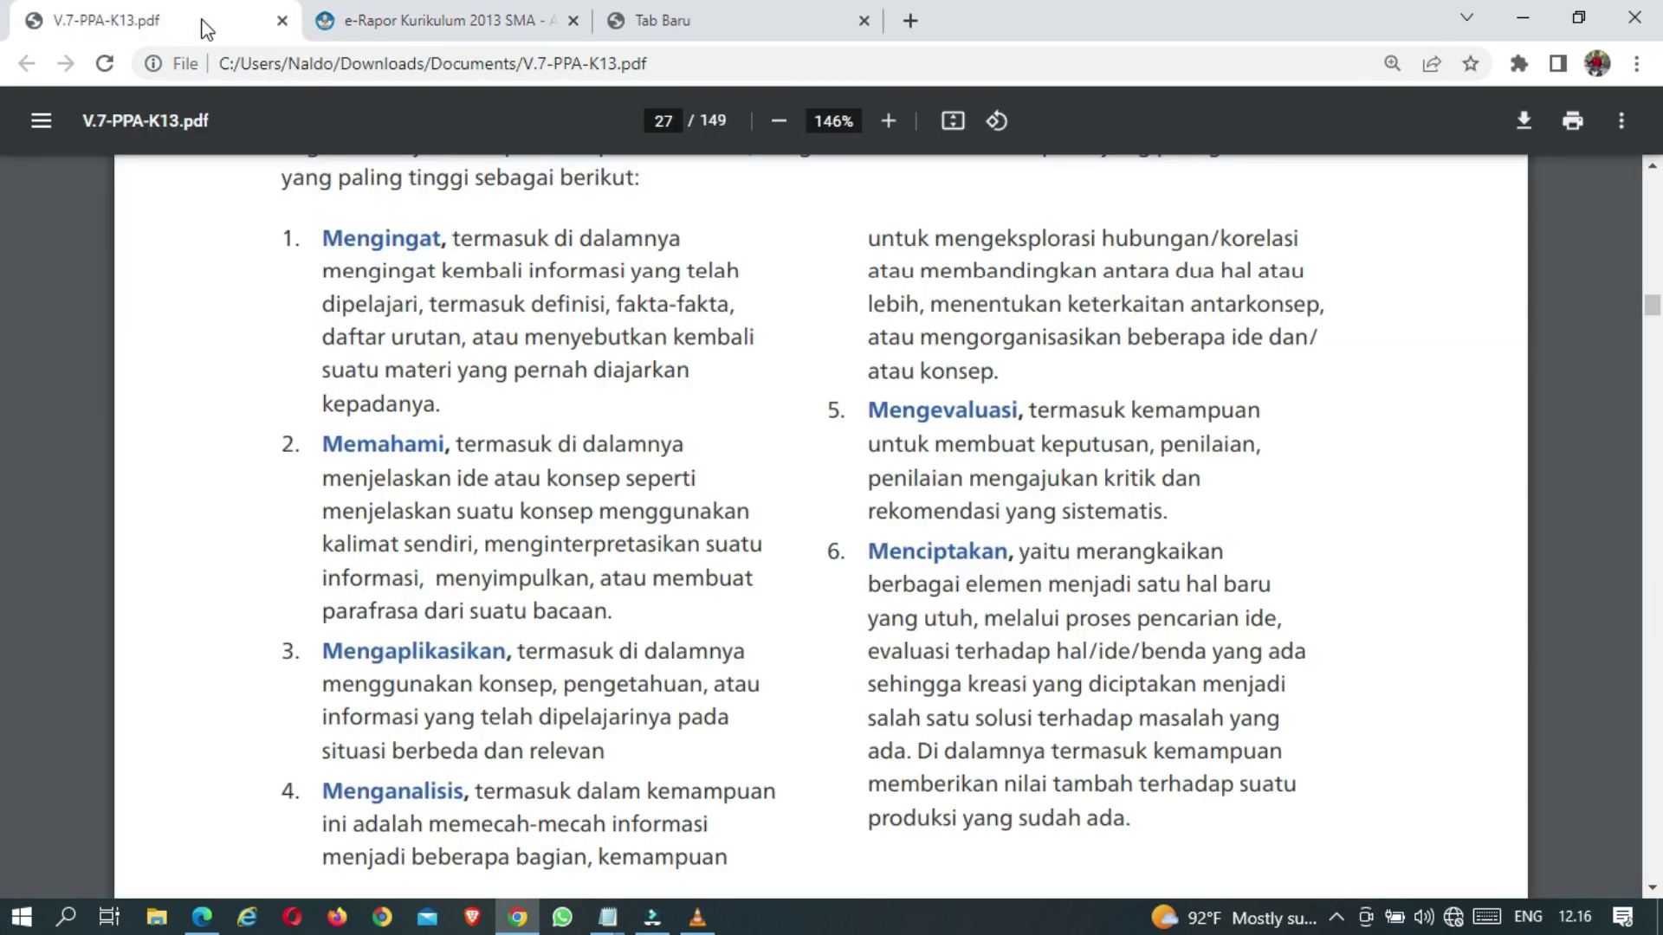
scroll(494, 460, up, 8)
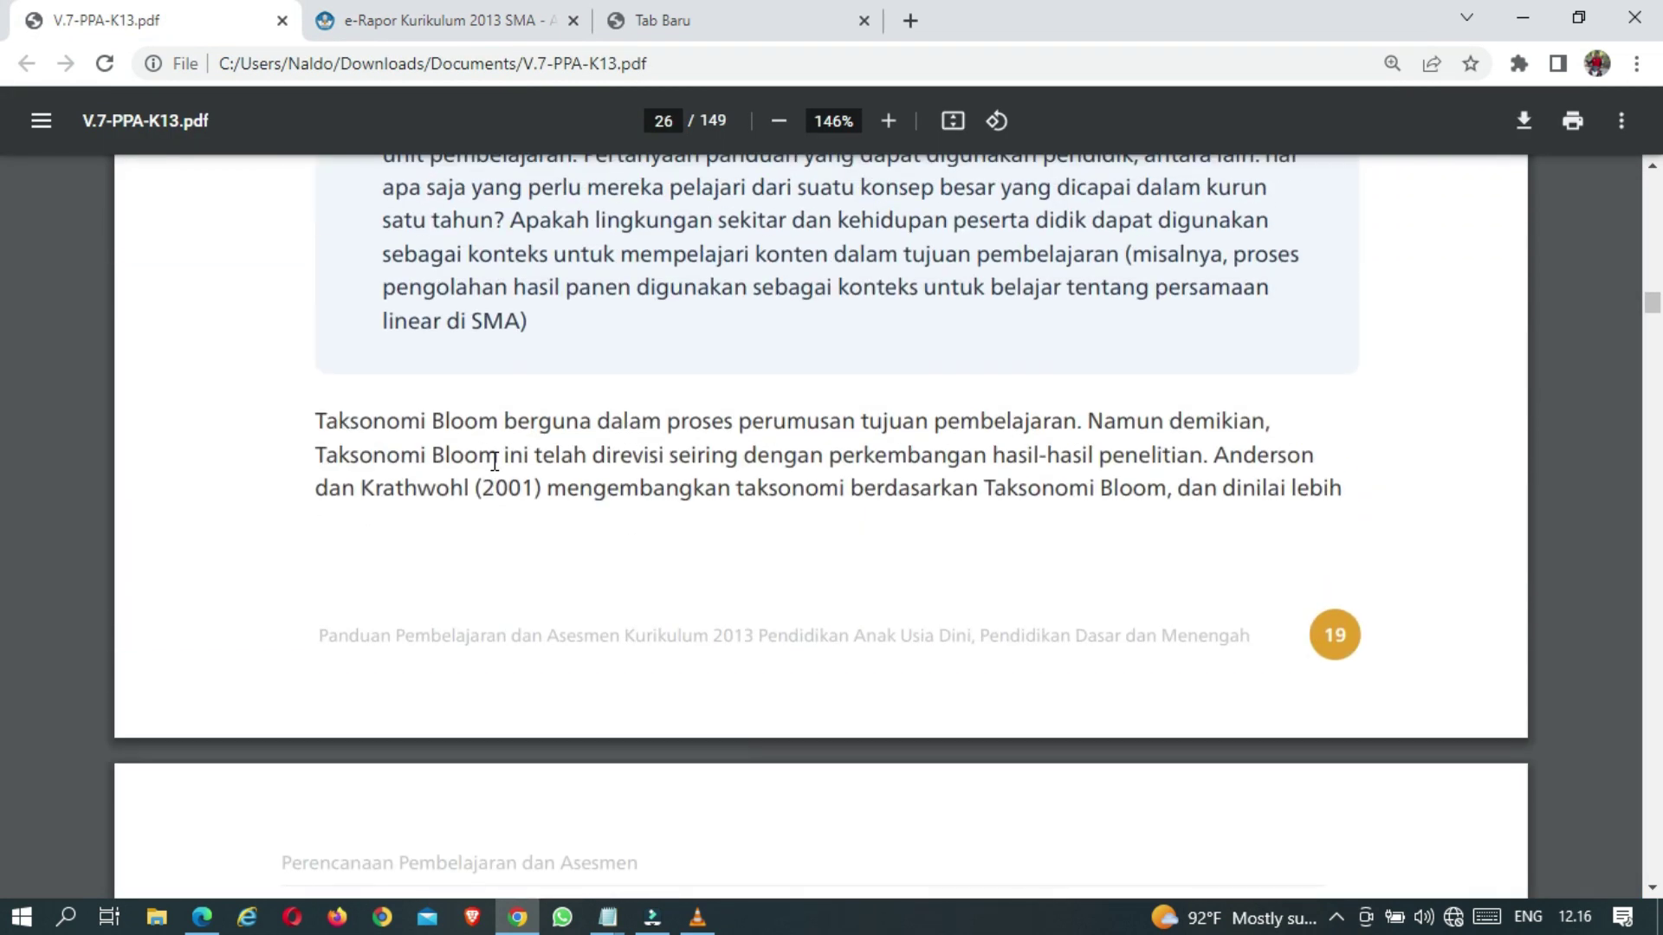
scroll(494, 461, down, 8)
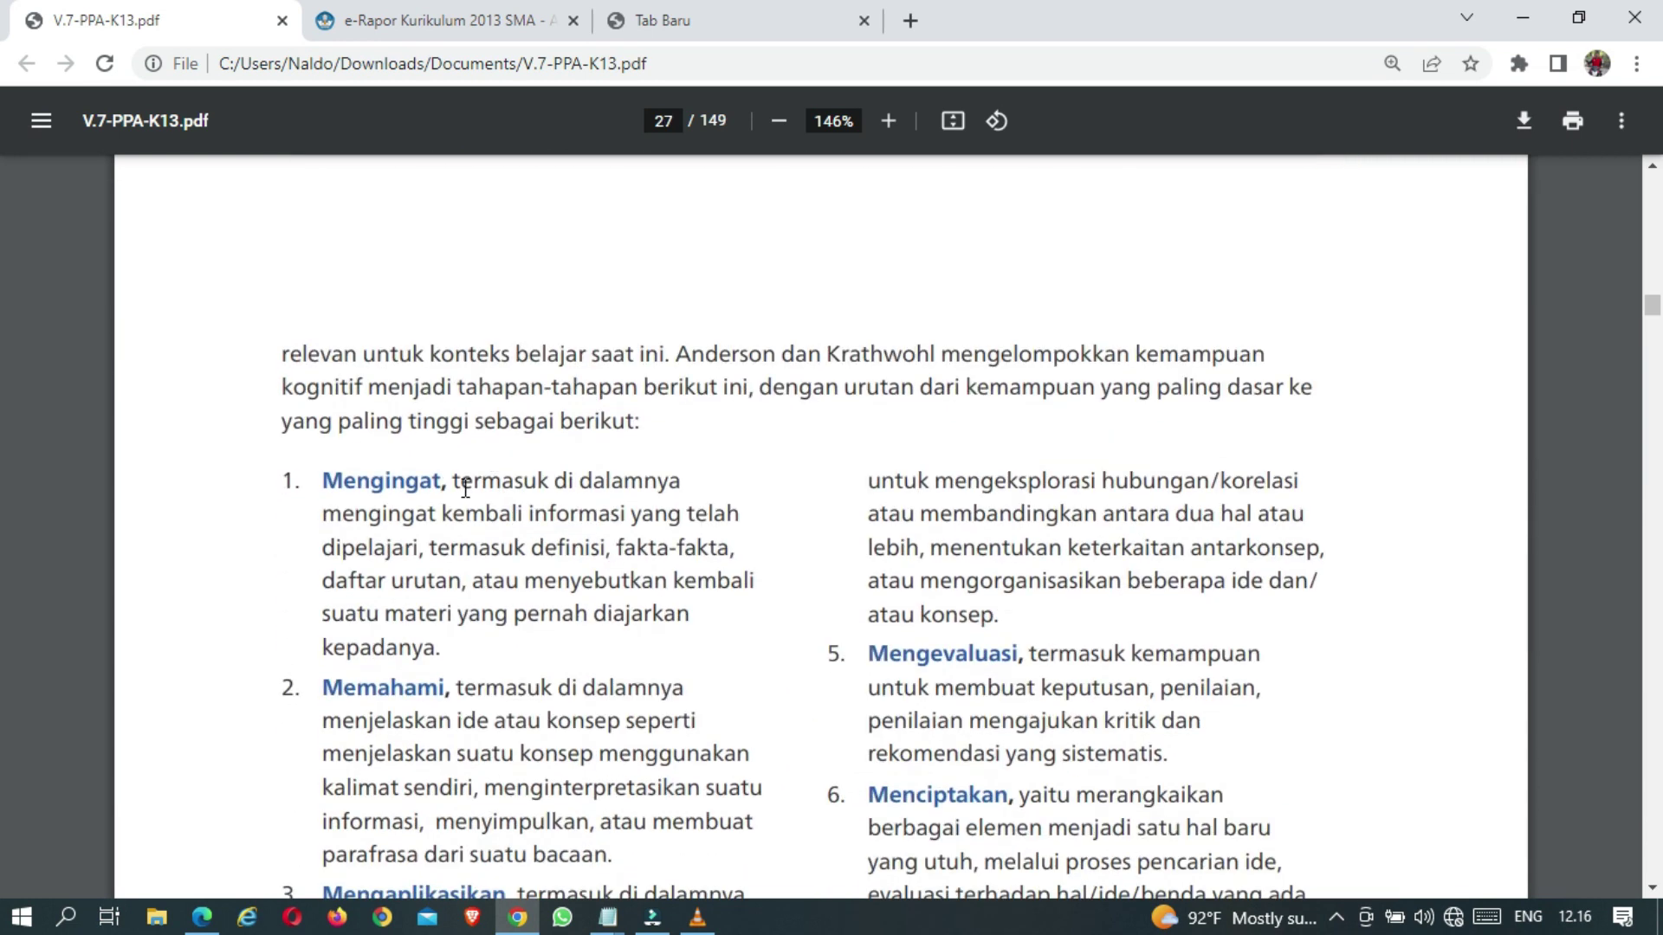
scroll(446, 563, down, 3)
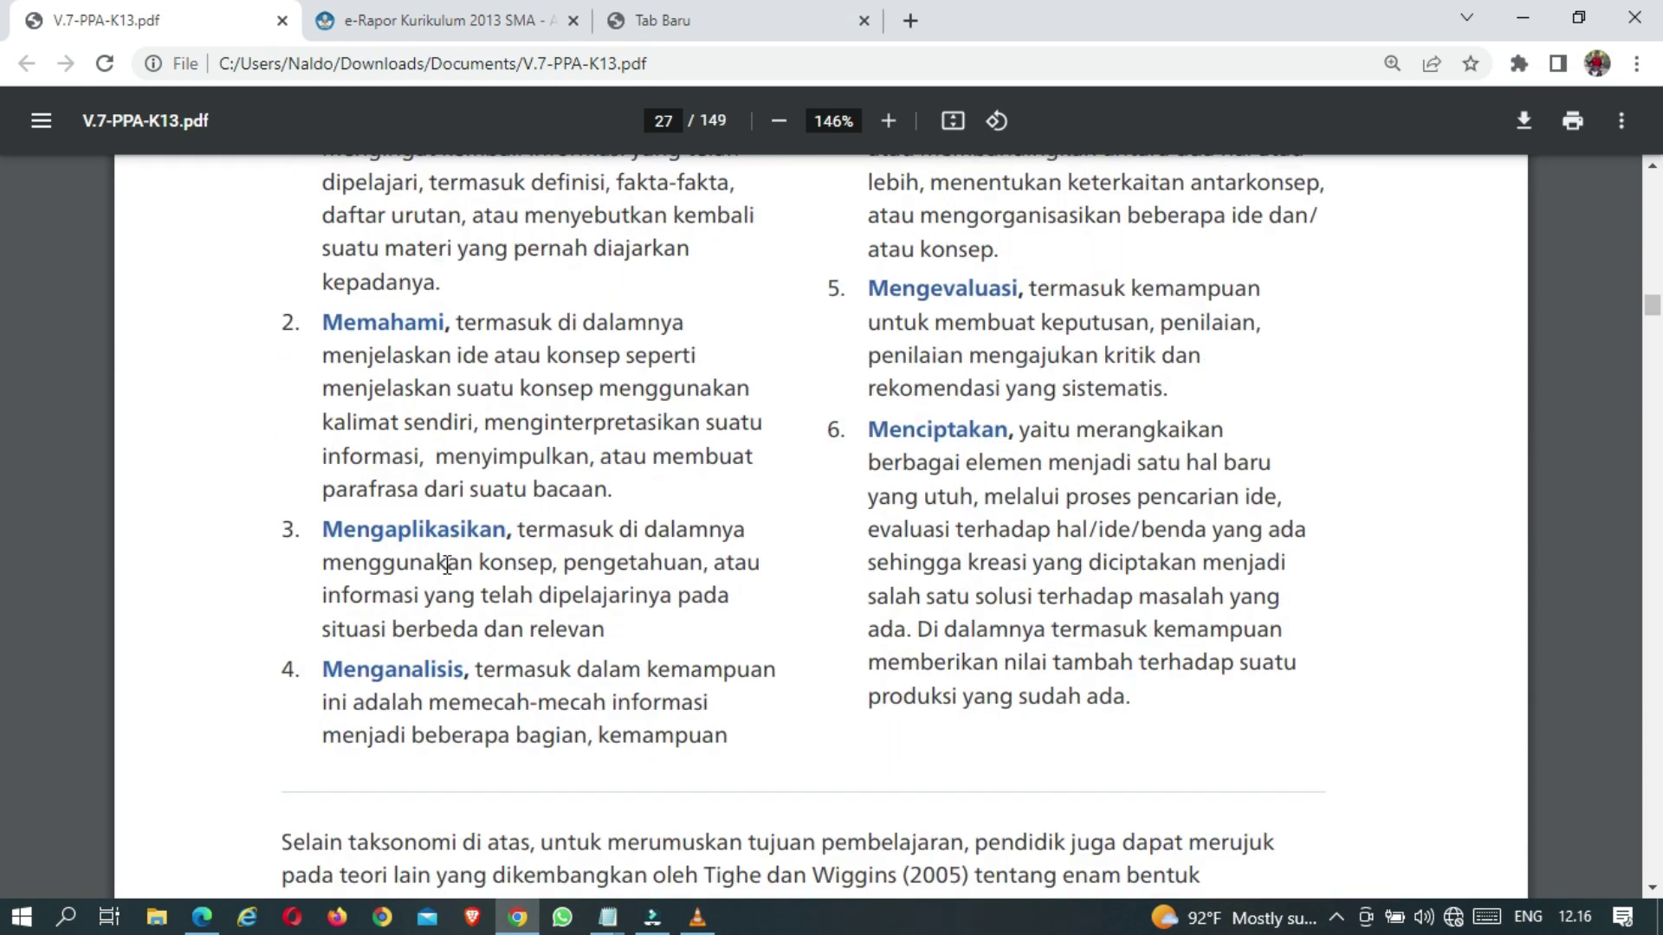
scroll(447, 565, up, 2)
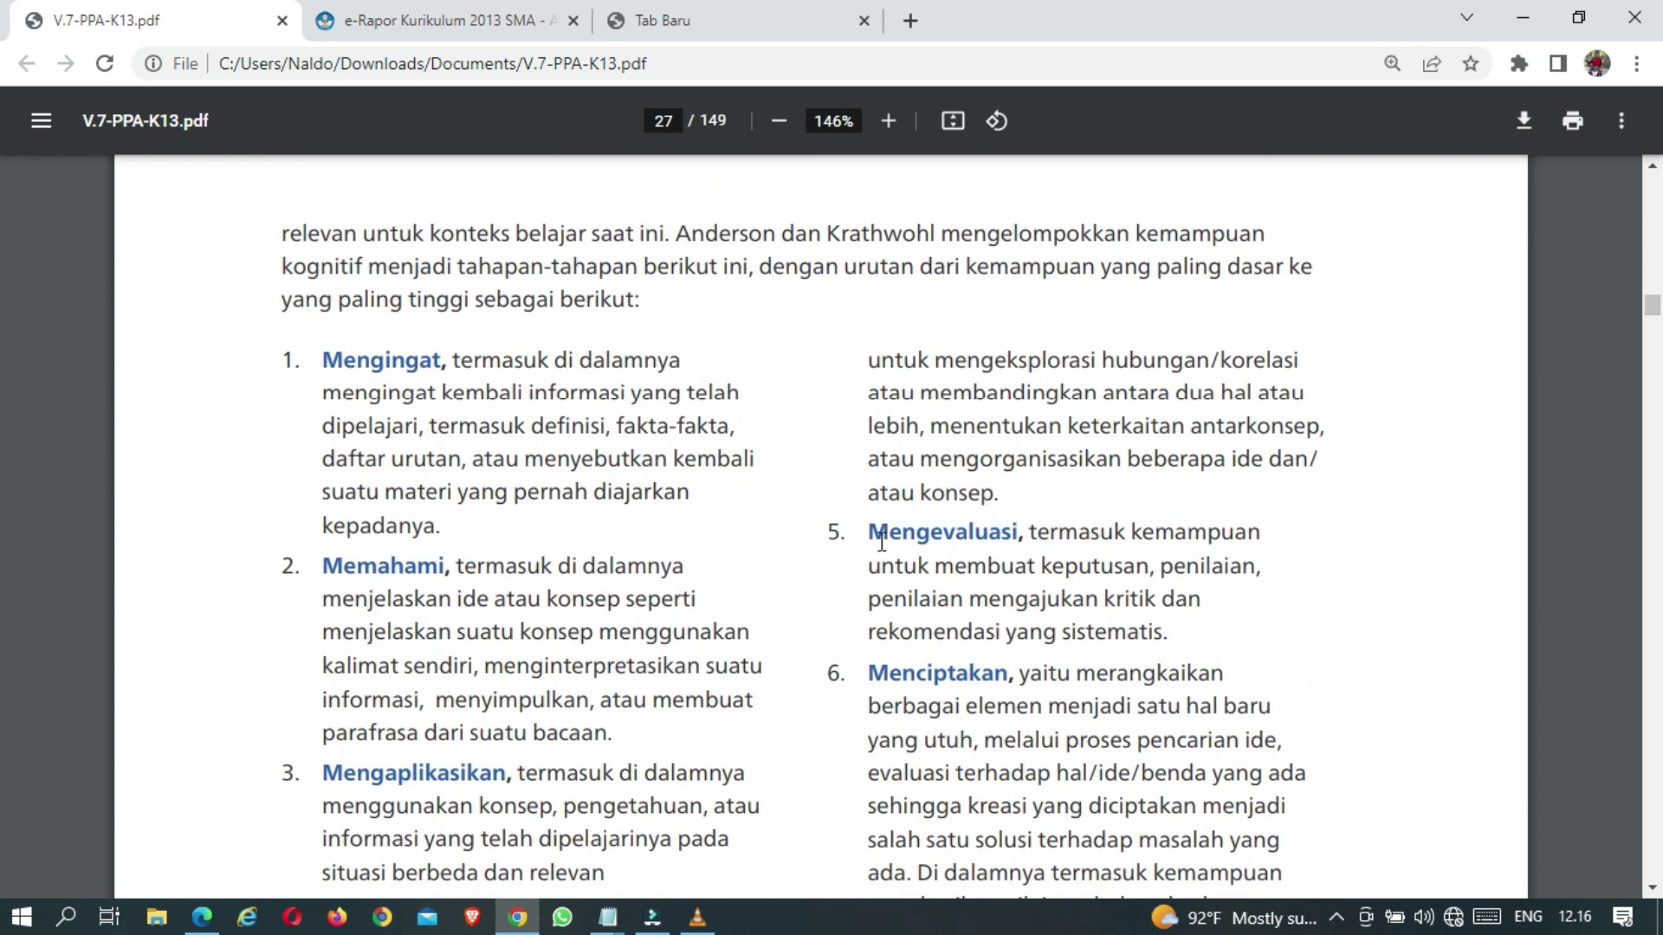
scroll(874, 576, down, 3)
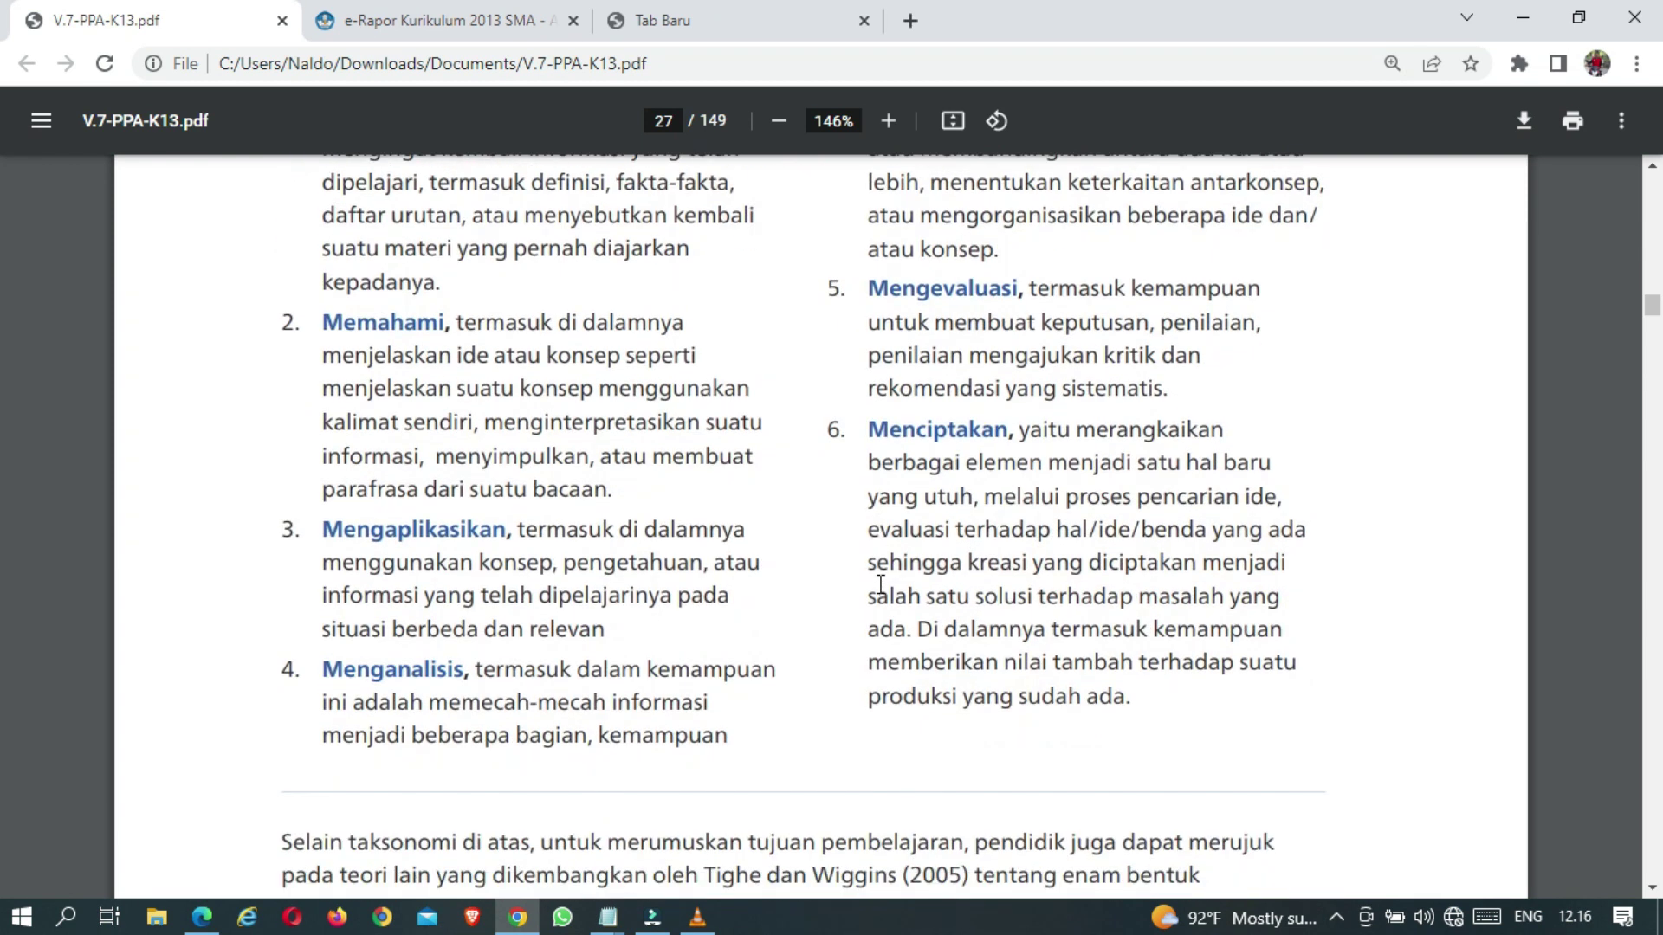
scroll(880, 585, up, 3)
scroll(880, 584, down, 4)
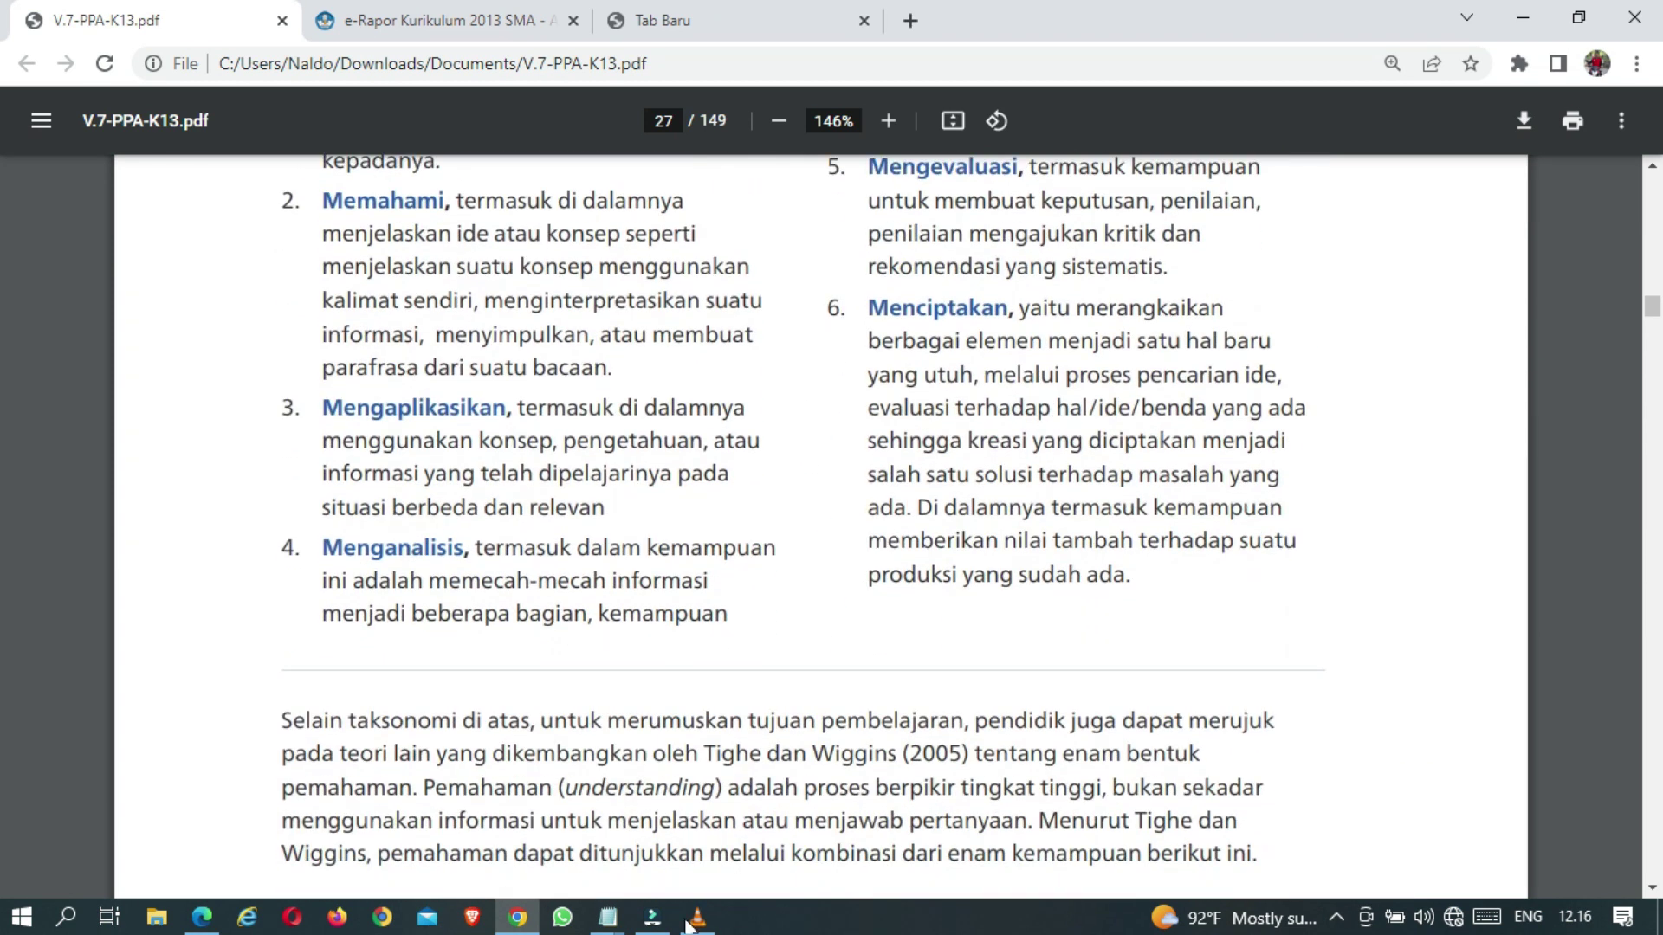
Copy "Memahami Gereja sebagai umat Allah dan persekutuan terbuka" from the TP agama kls XI Notepad file into objective row 1 of e-Rapor
mouse_move(625, 920)
click(632, 777)
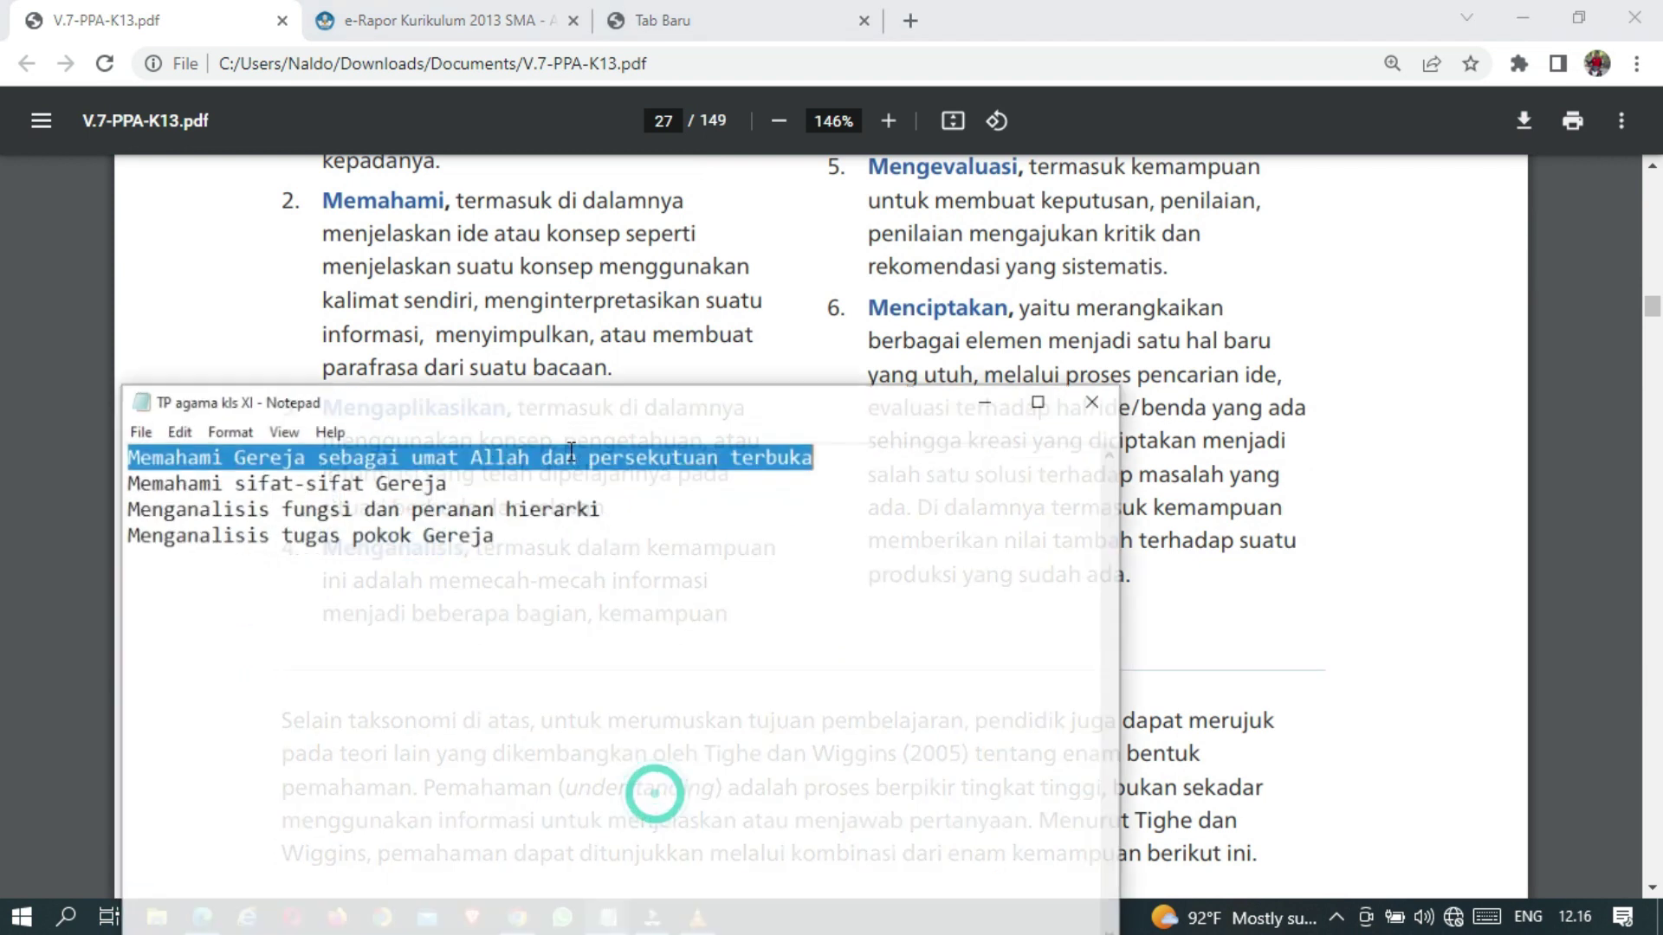
right_click(569, 436)
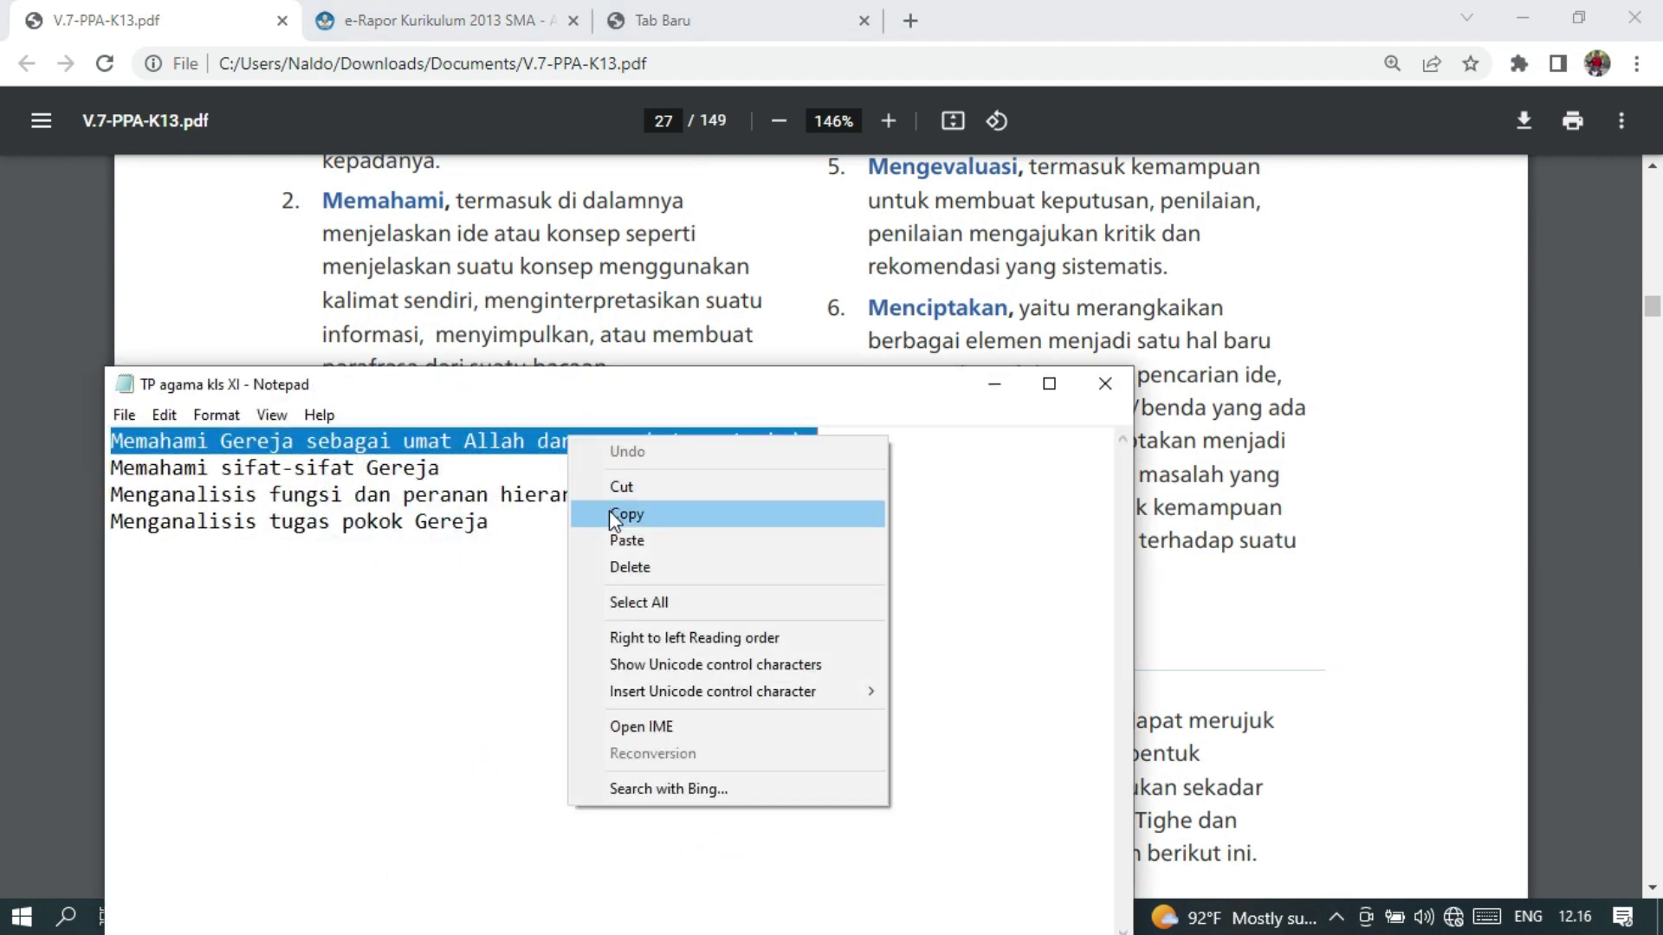
click(610, 511)
drag(805, 390, 945, 194)
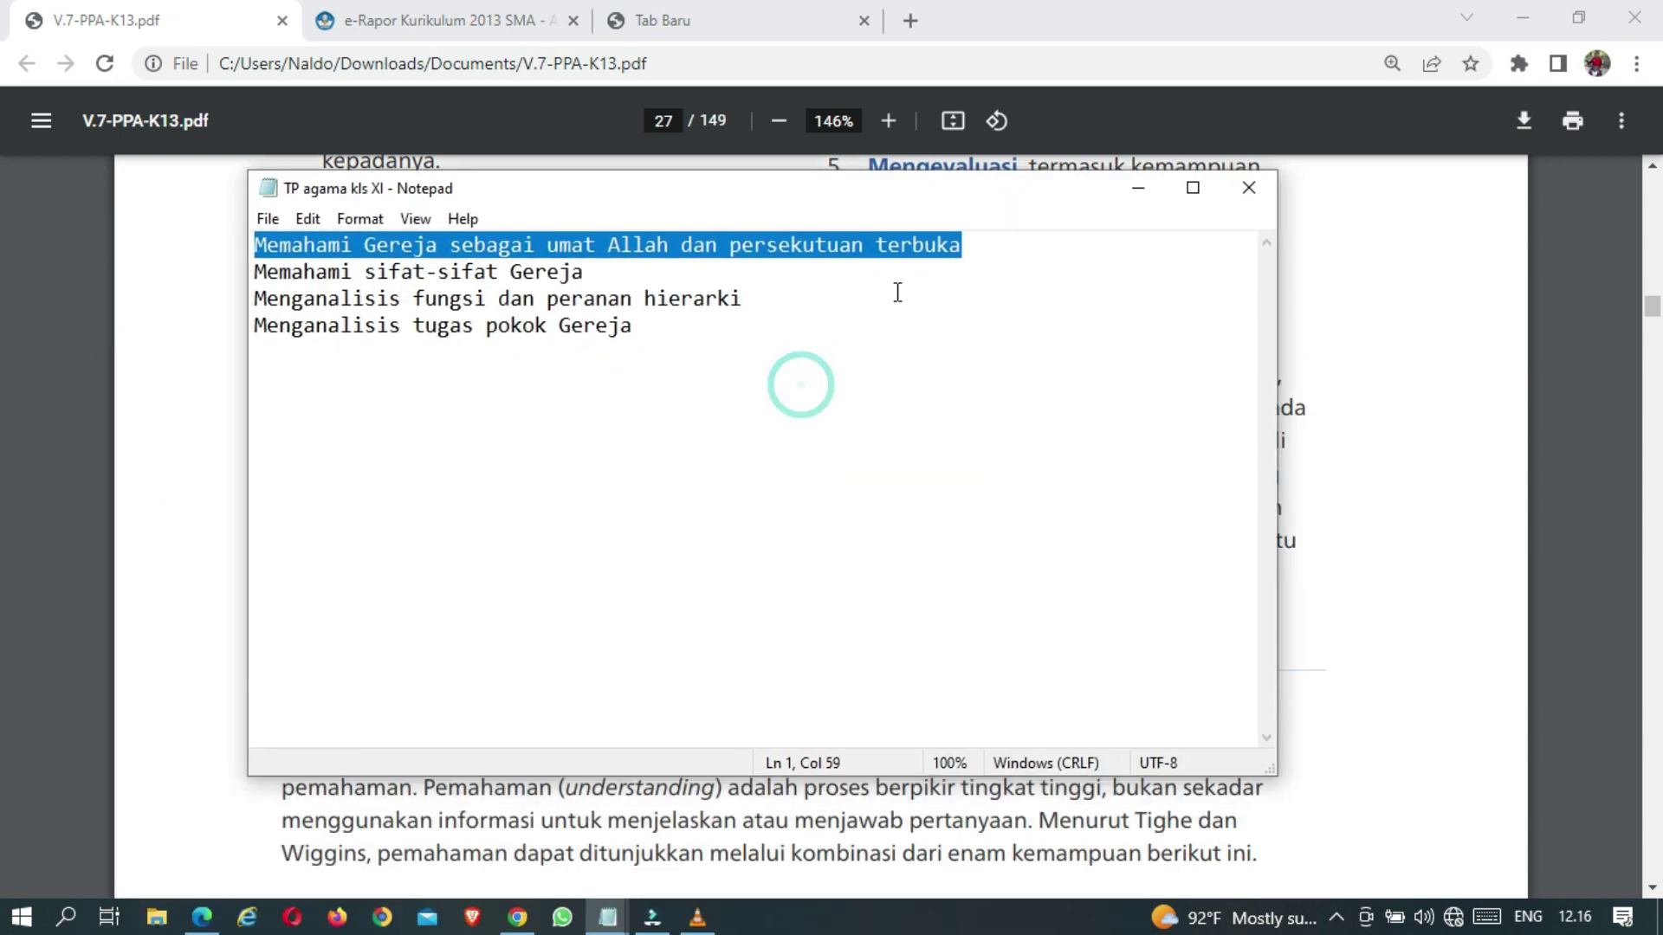
mouse_move(544, 925)
click(605, 838)
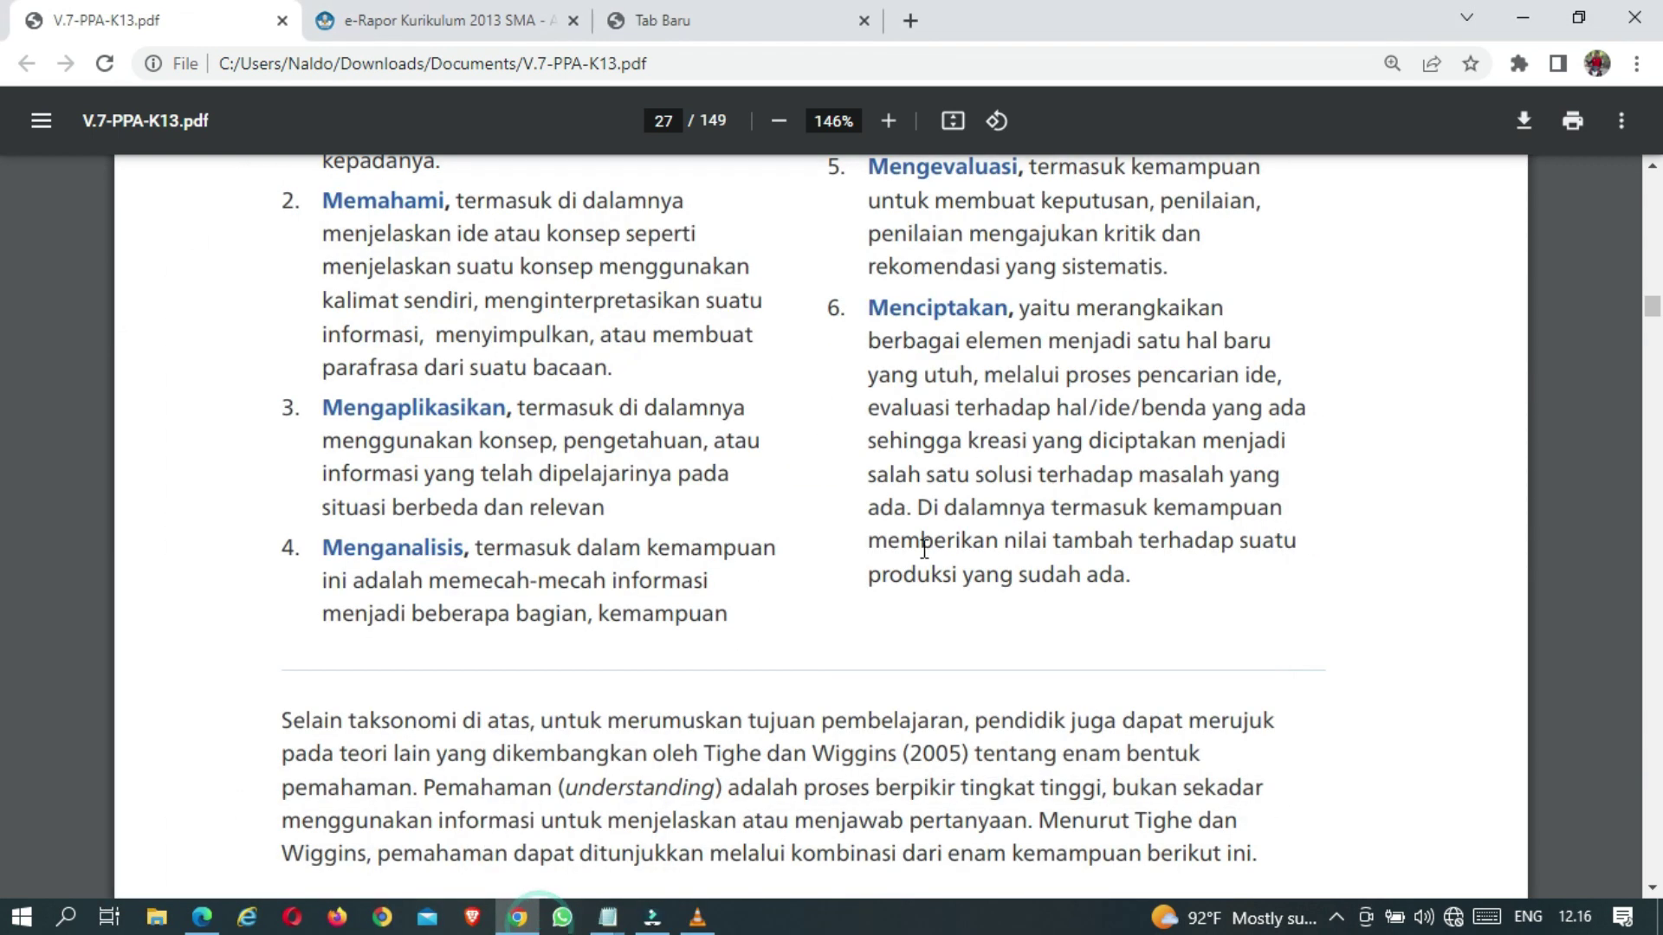
click(485, 12)
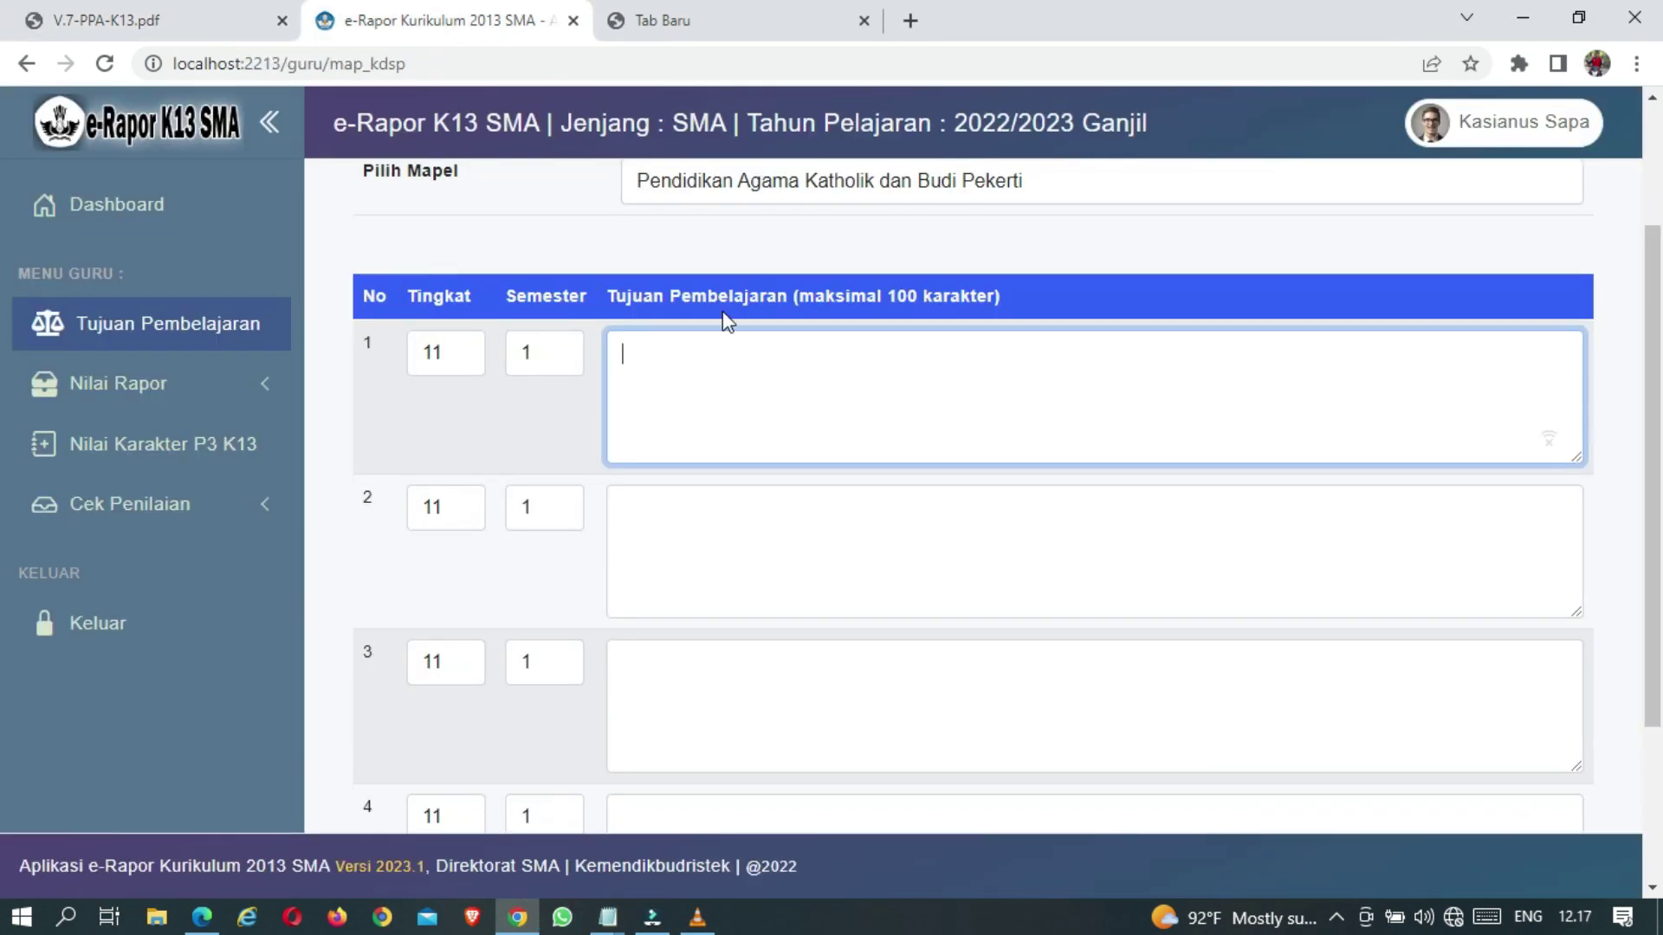
right_click(698, 356)
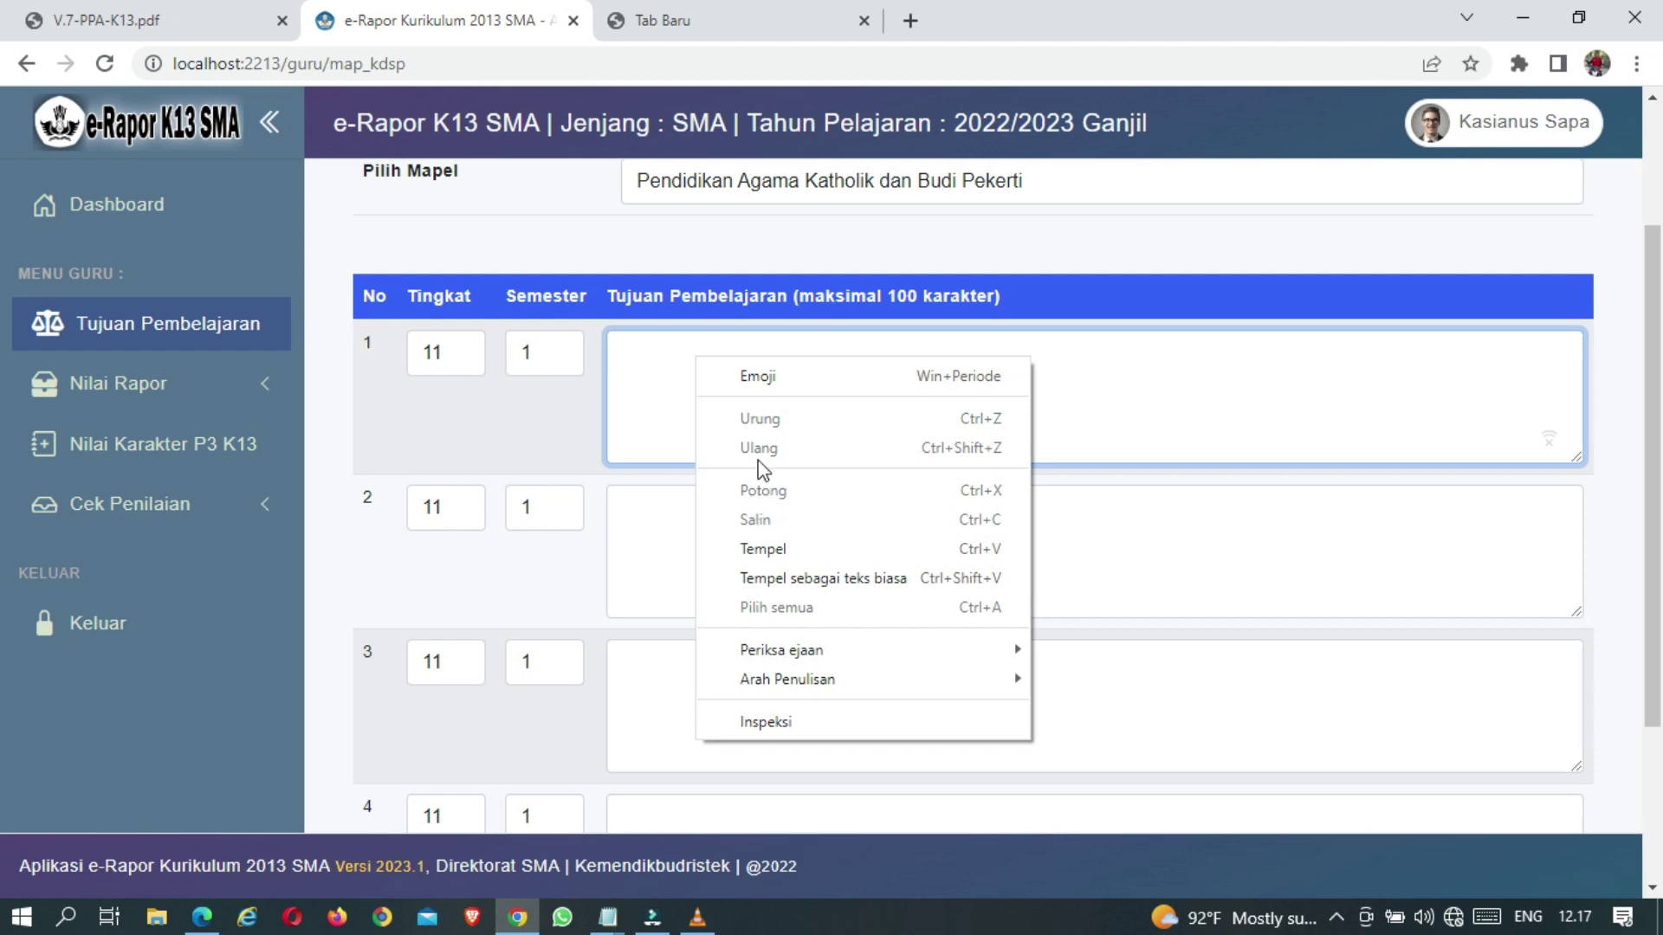
click(759, 549)
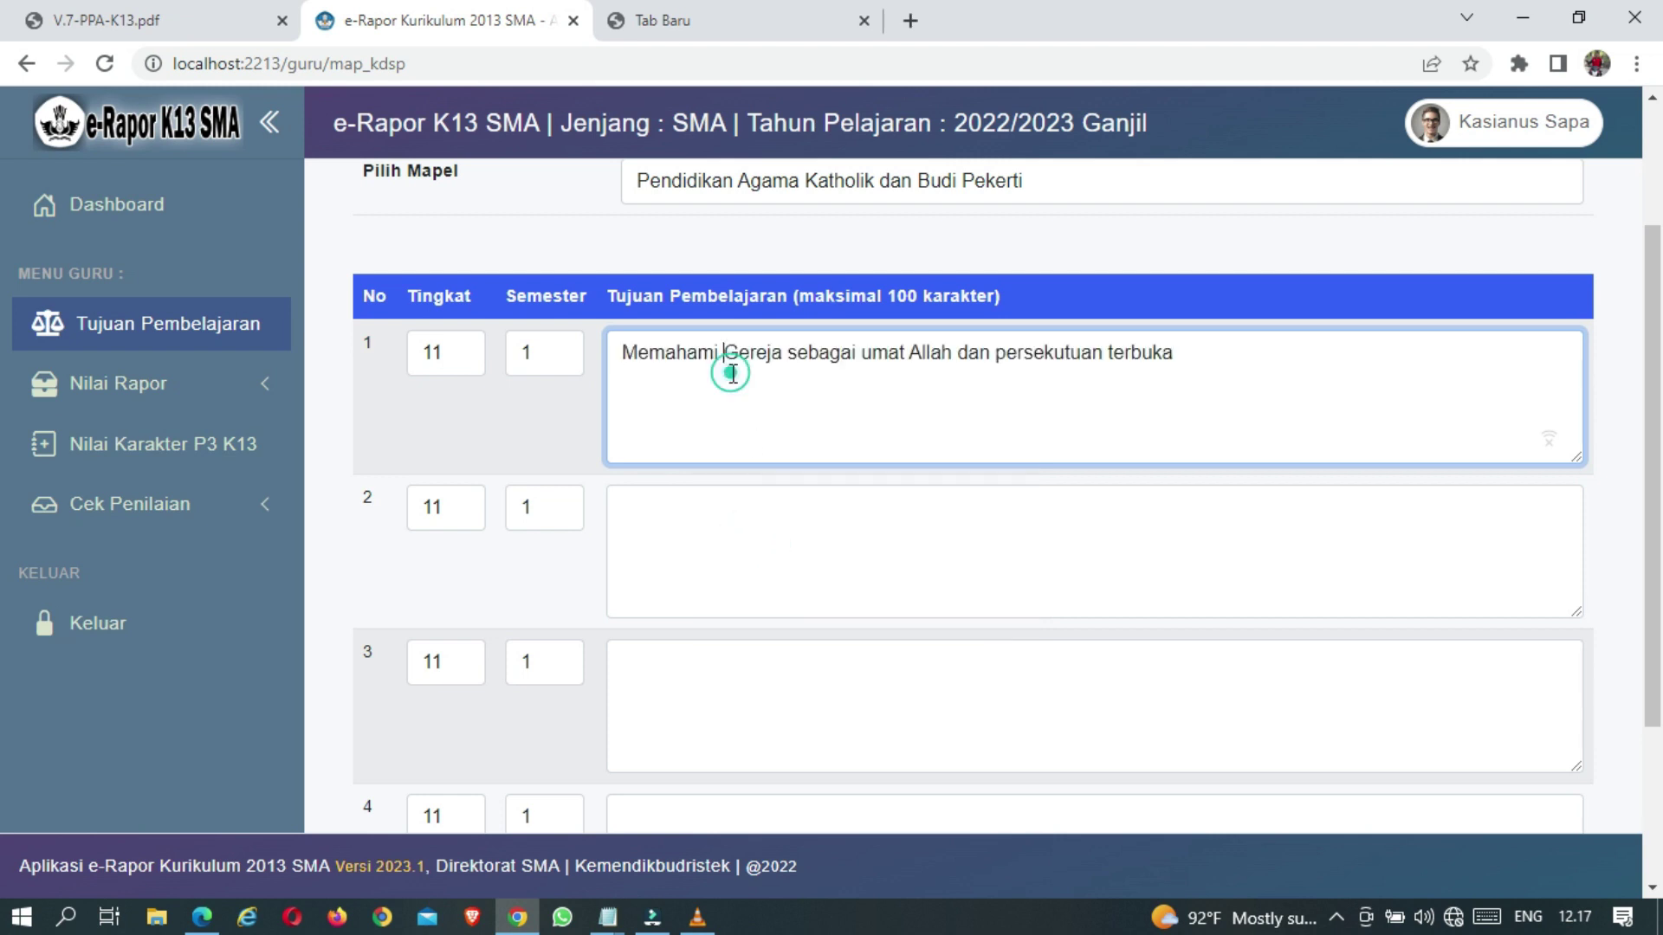
Test the 100-character limit by pasting the same sentence again after the row 1 objective, and delete the duplicate text
drag(718, 354, 607, 355)
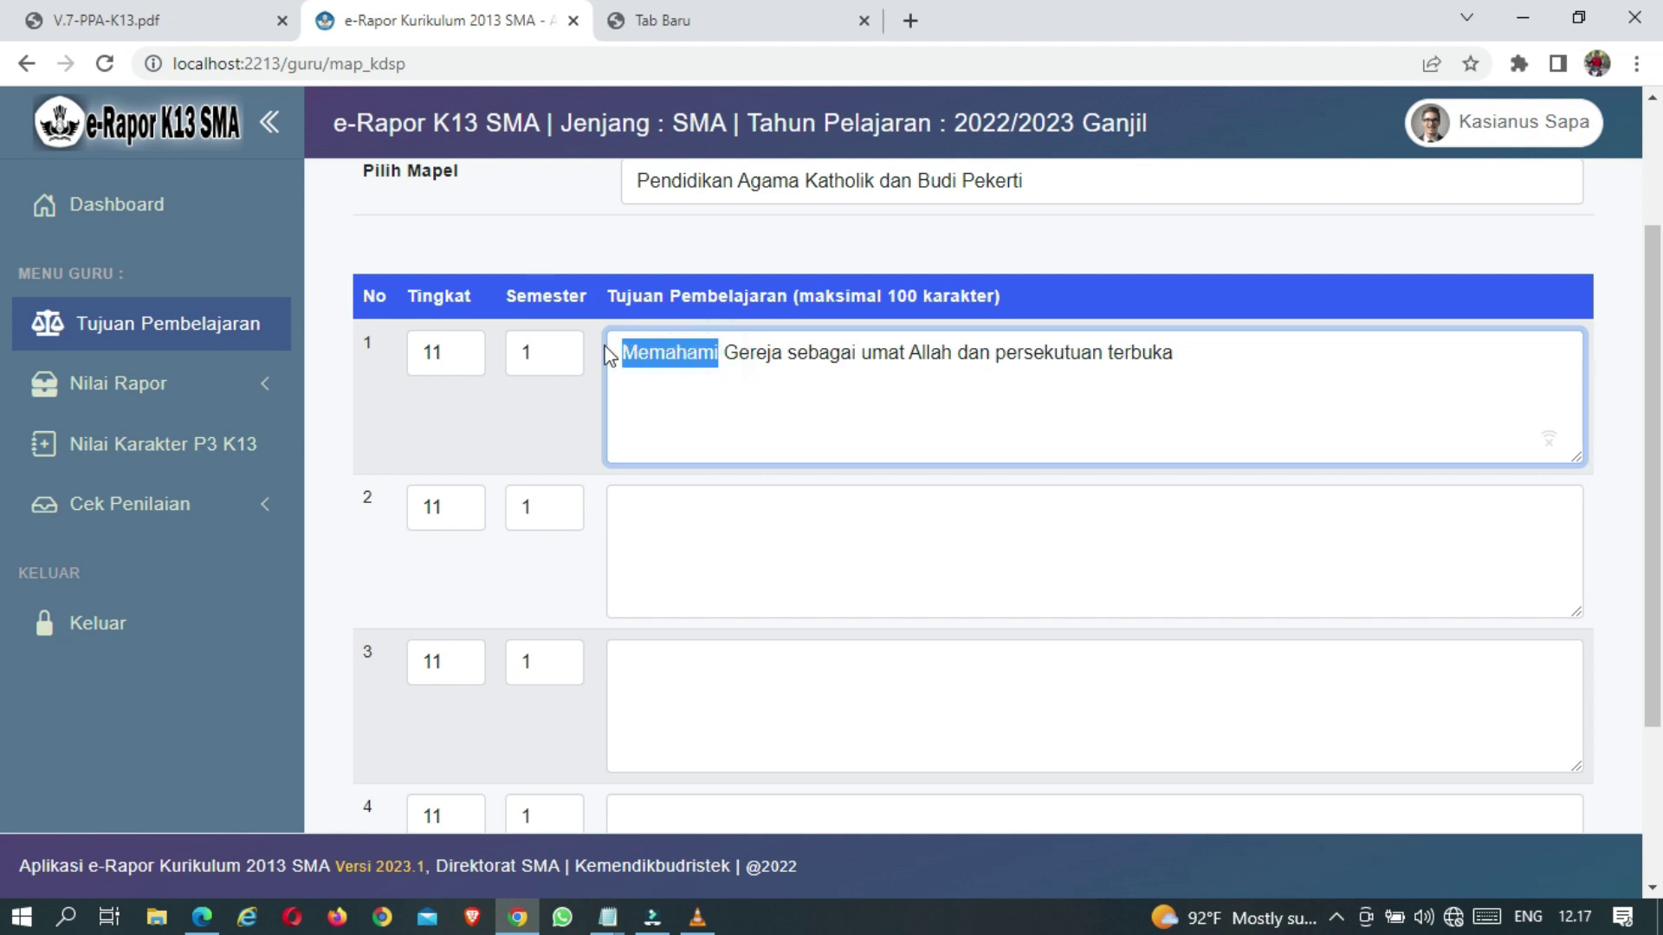
click(715, 357)
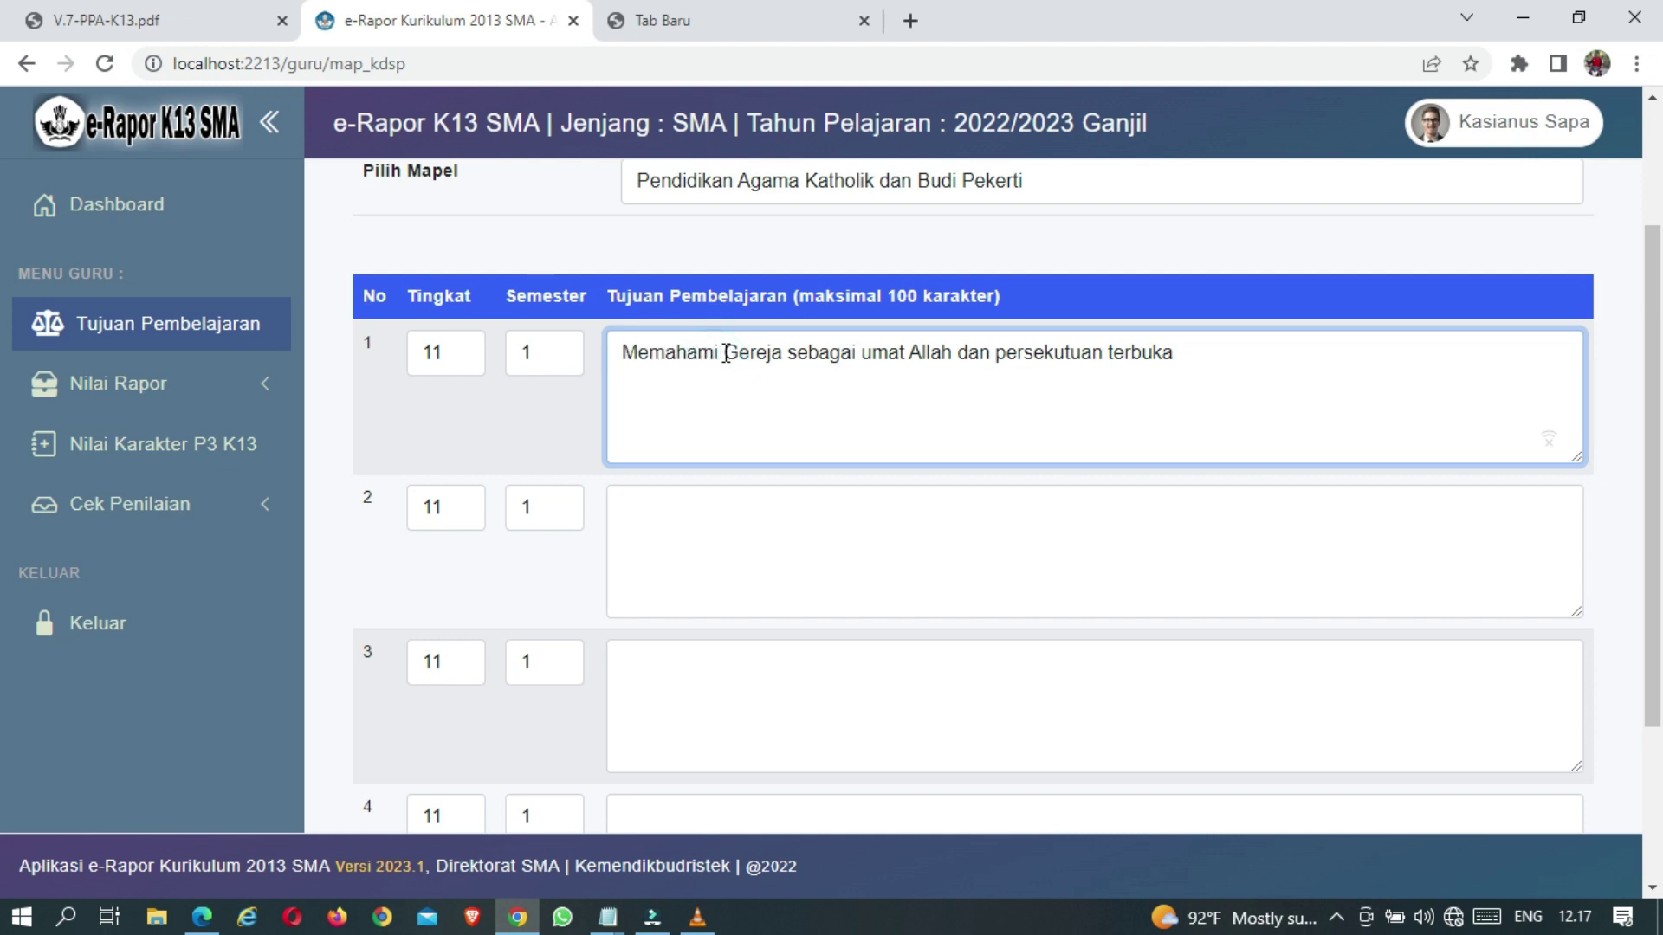
click(725, 355)
click(1219, 359)
key(ctrl+v)
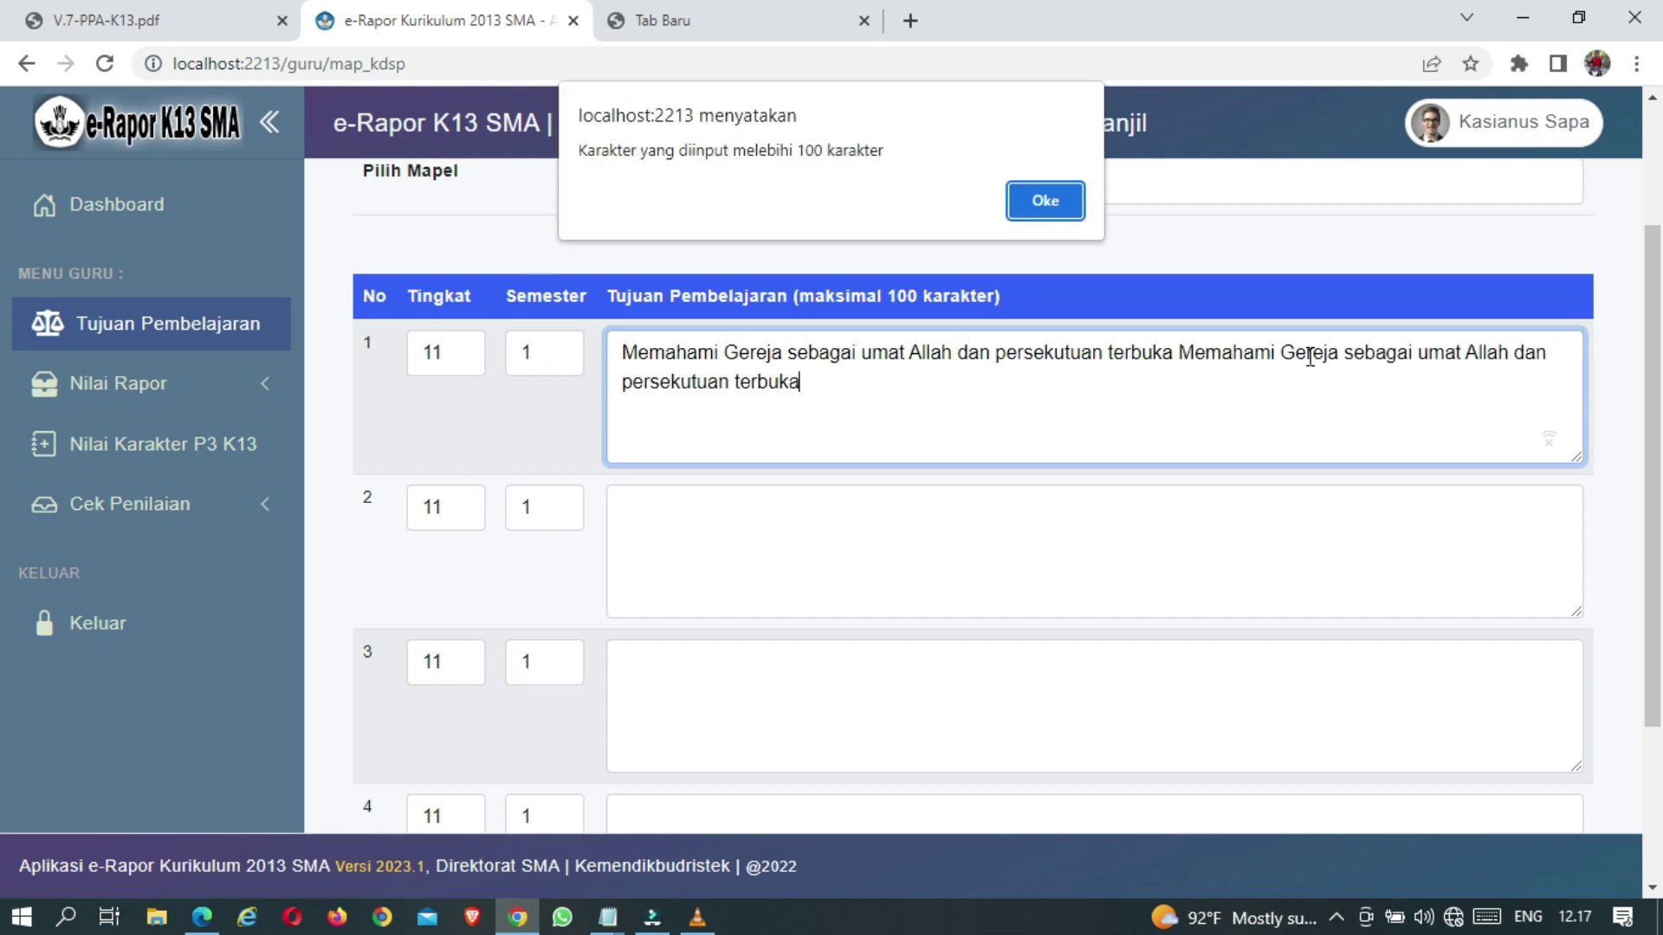
key(Return)
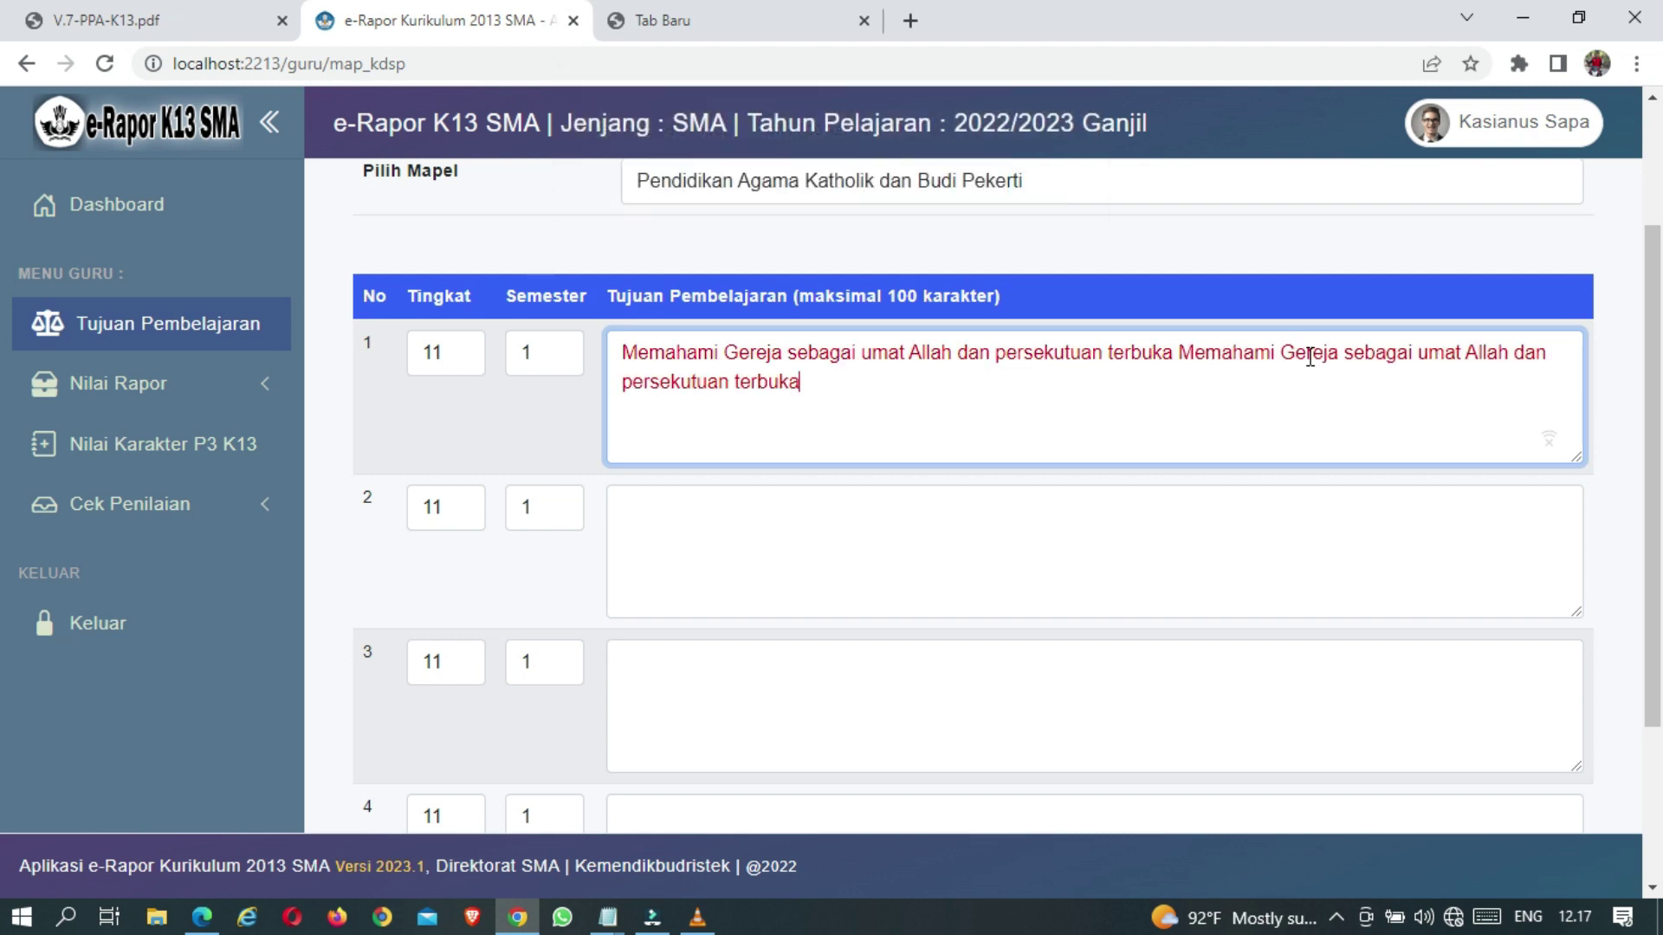
click(1176, 356)
drag(1179, 355, 1213, 408)
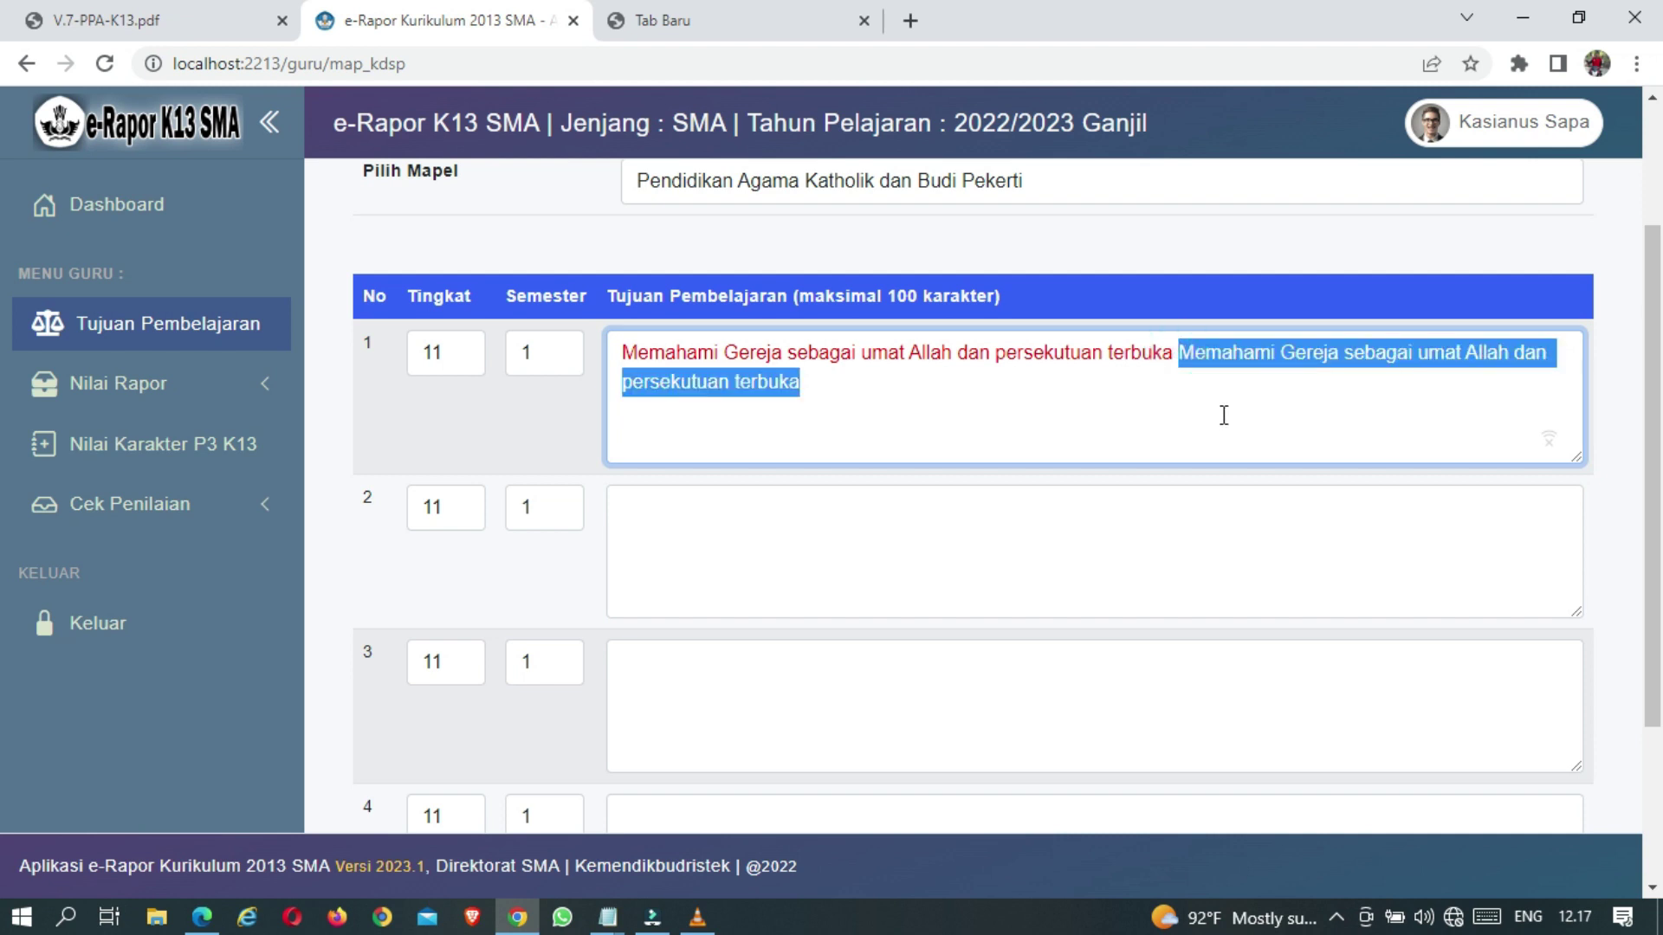
key(BackSpace)
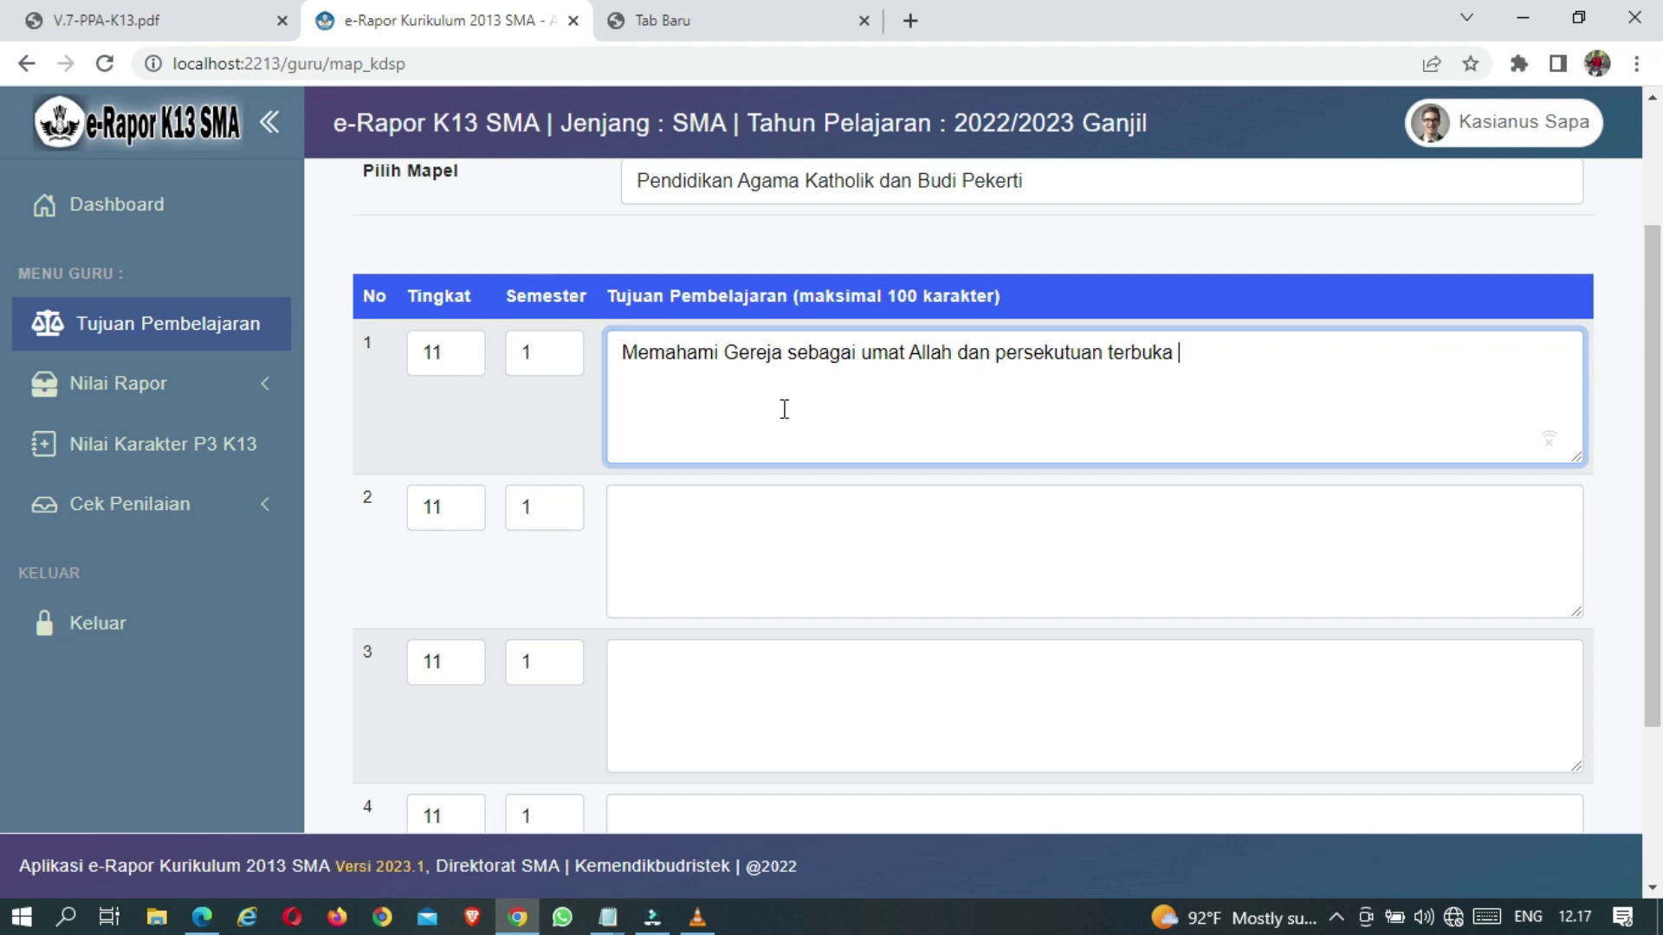
click(686, 353)
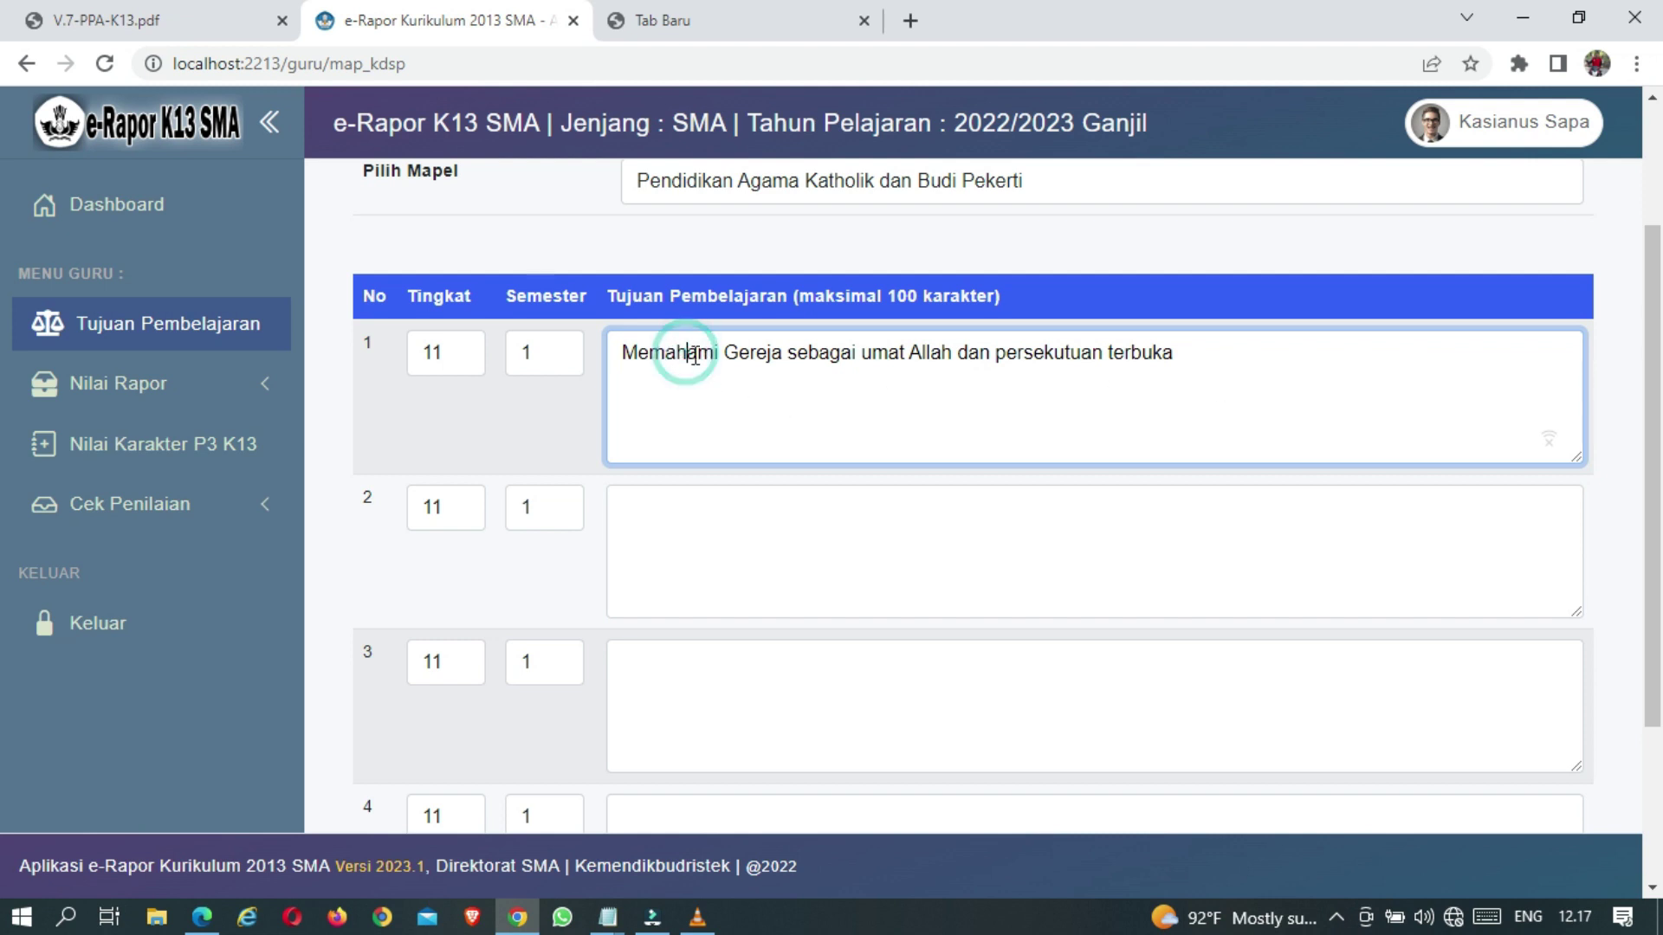
click(853, 350)
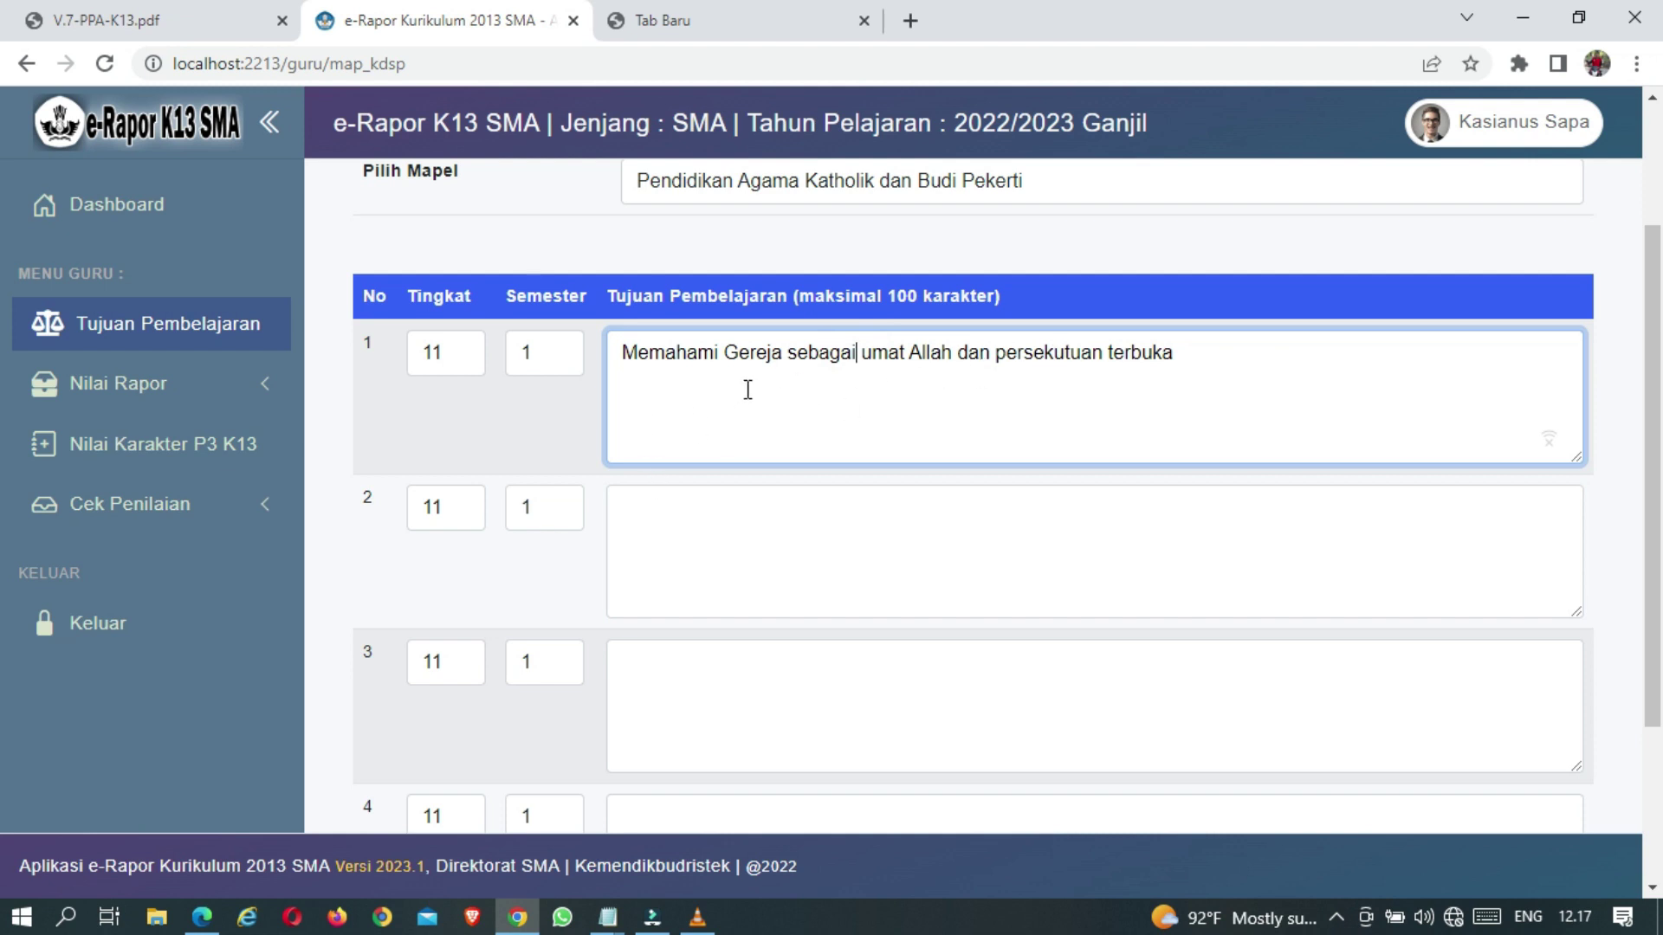
Copy the second objective, "Memahami sifat-sifat Gereja", from the Notepad file into row 2 of the e-Rapor form
mouse_move(608, 923)
click(743, 743)
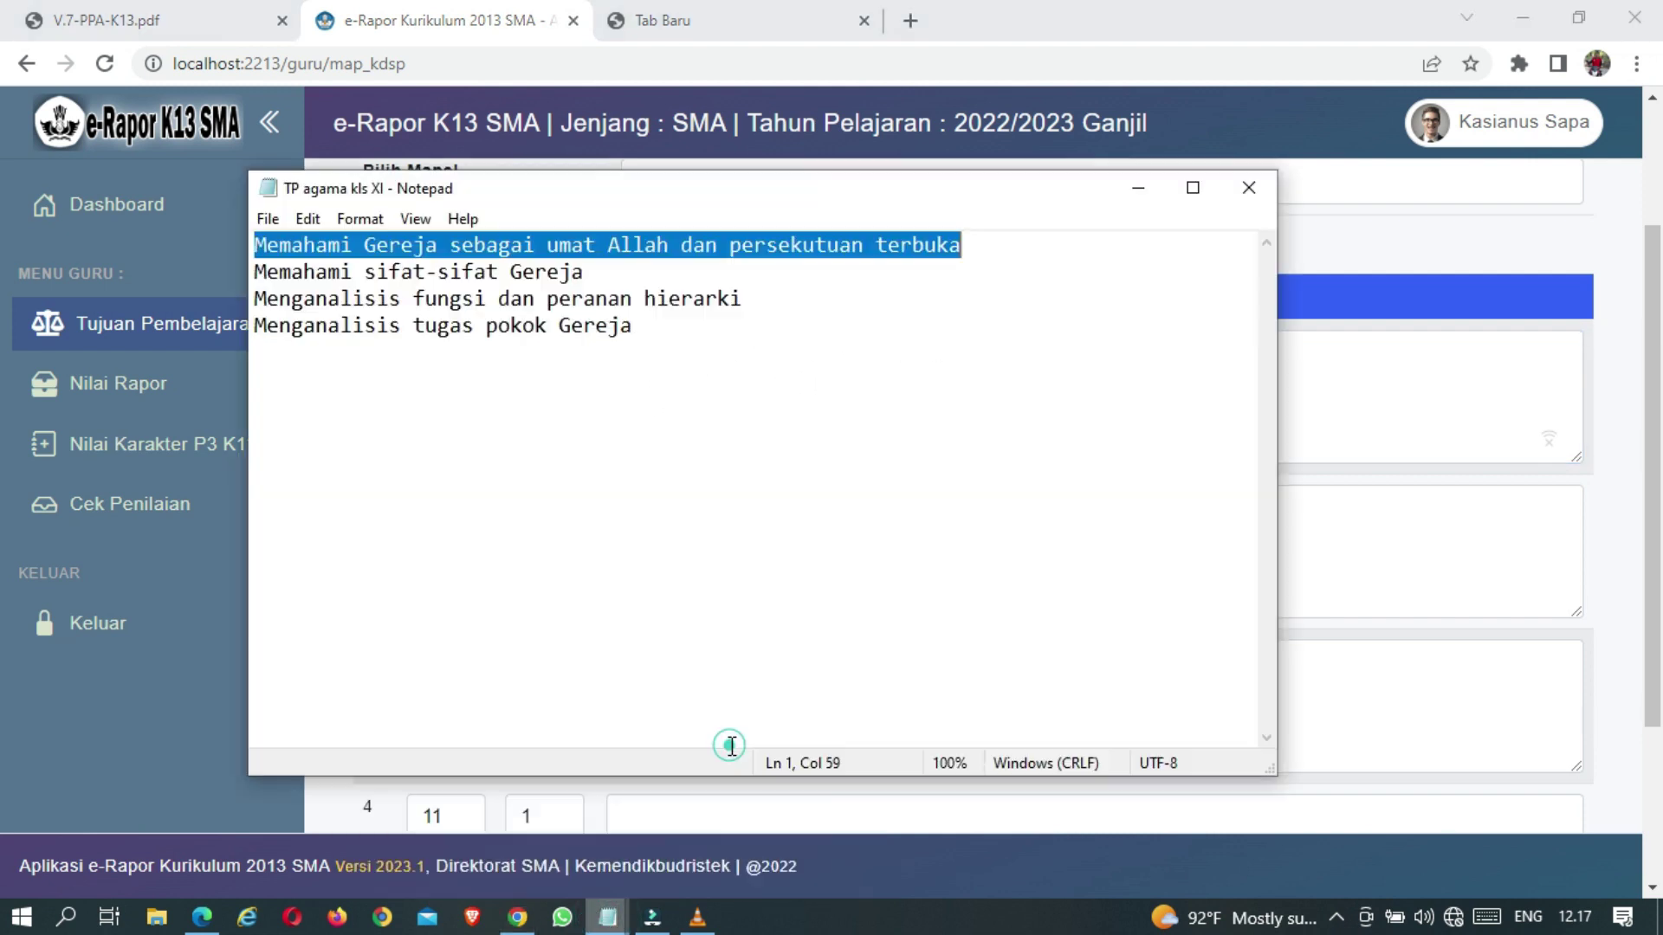
drag(265, 270, 601, 284)
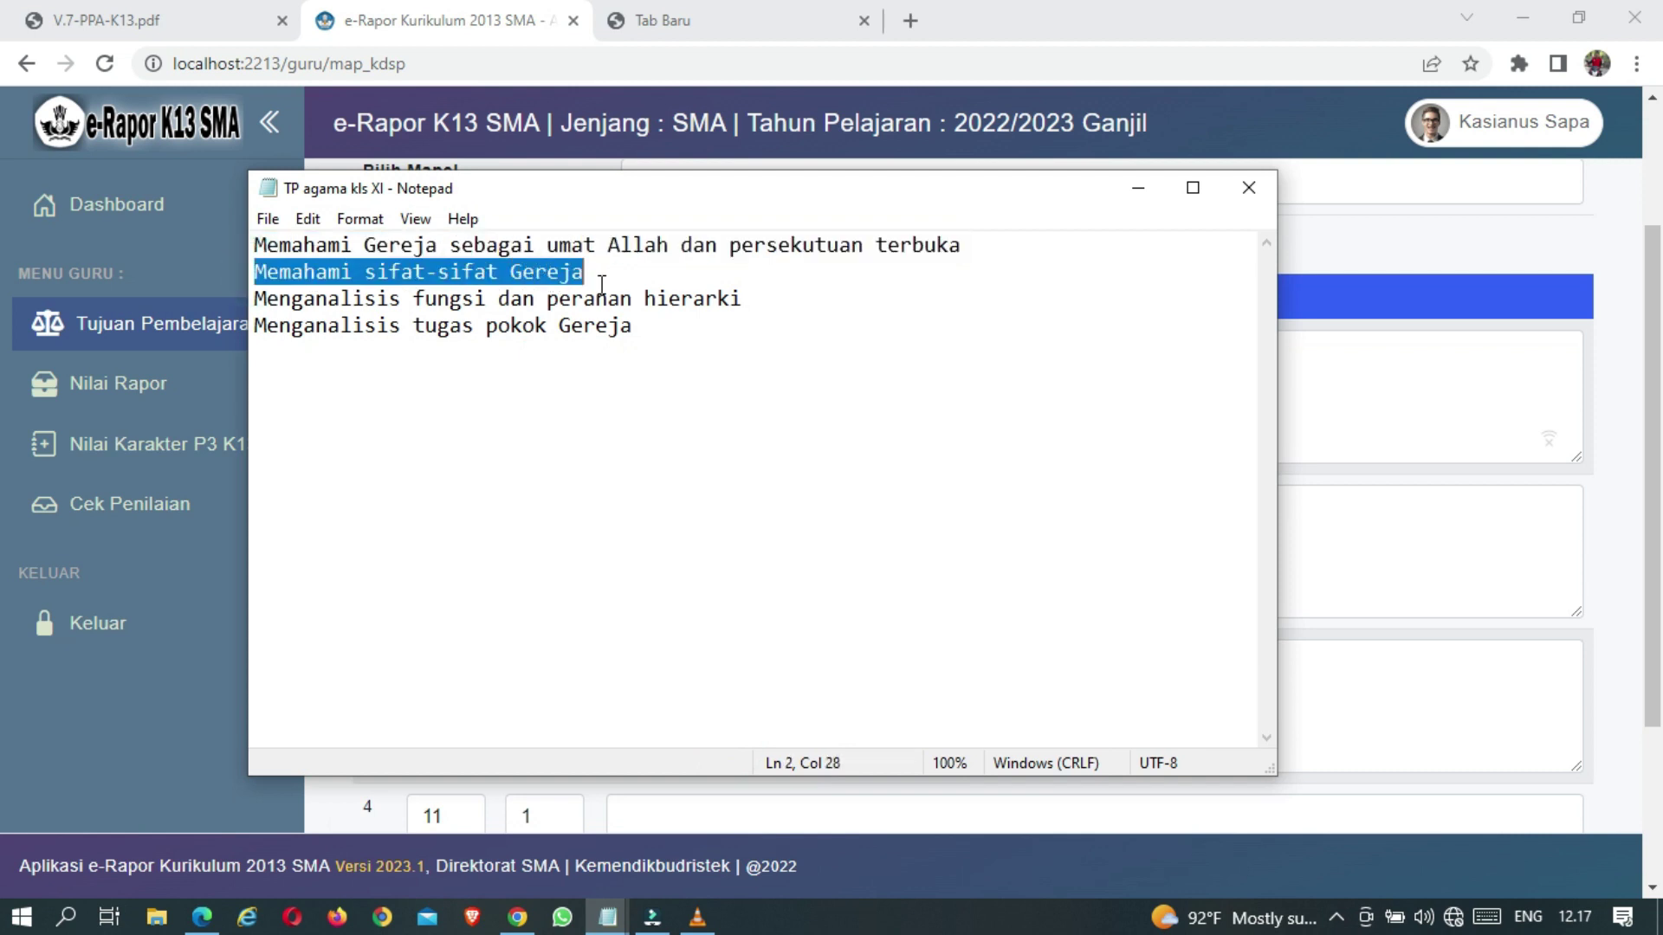
click(517, 918)
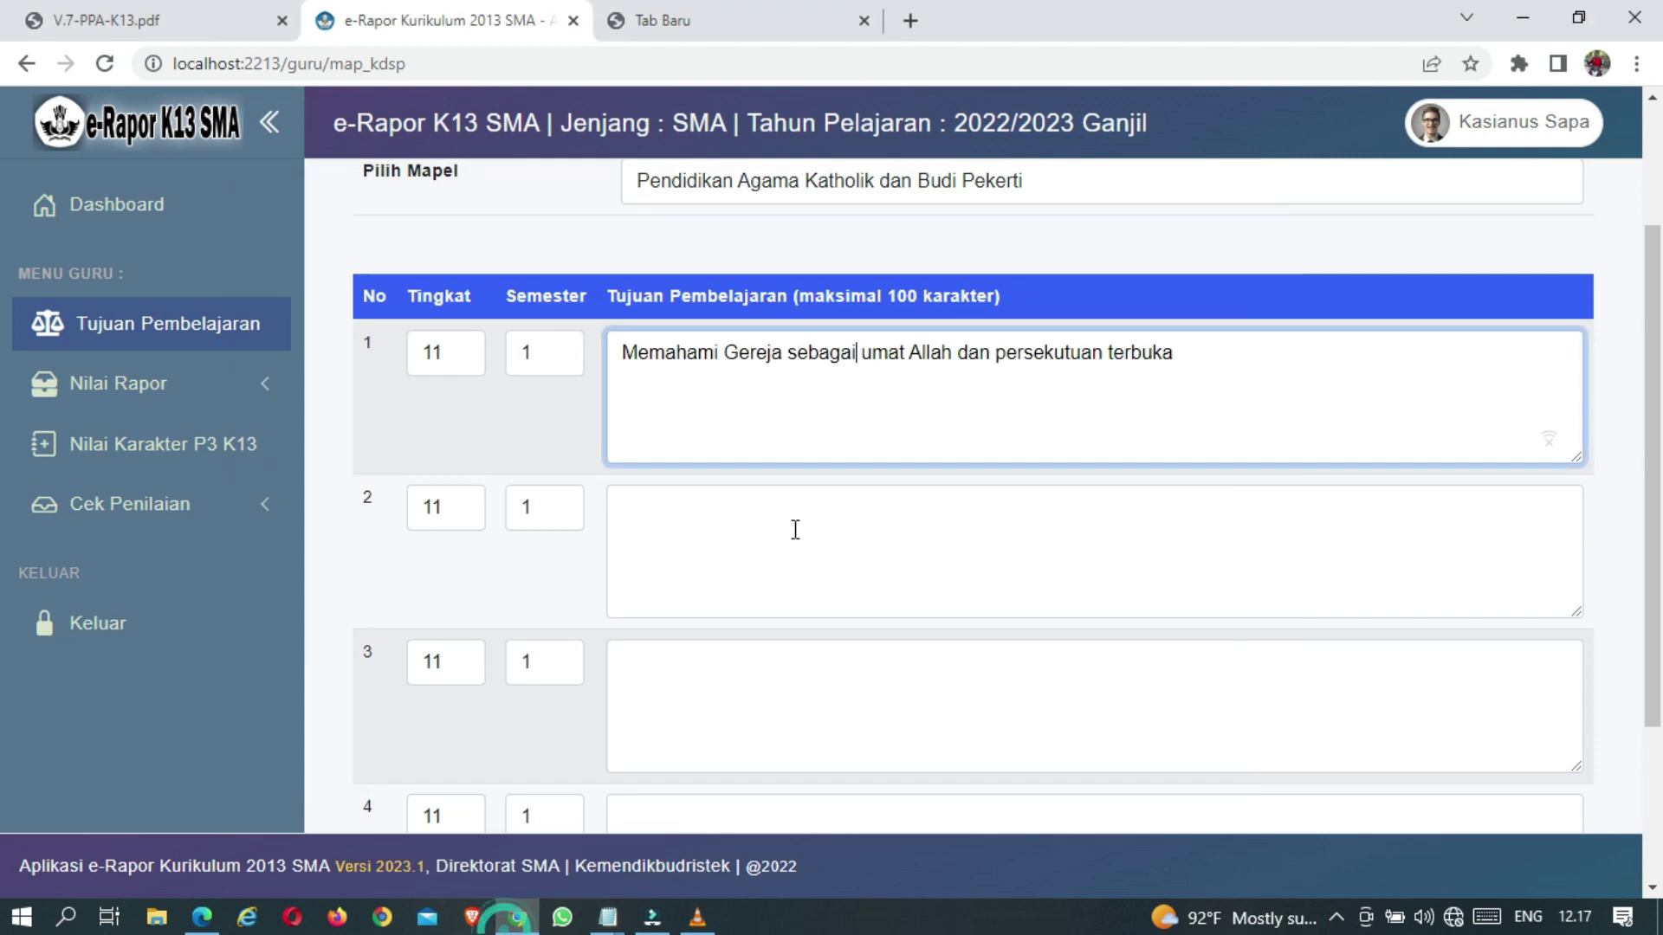
click(765, 540)
key(ctrl+v)
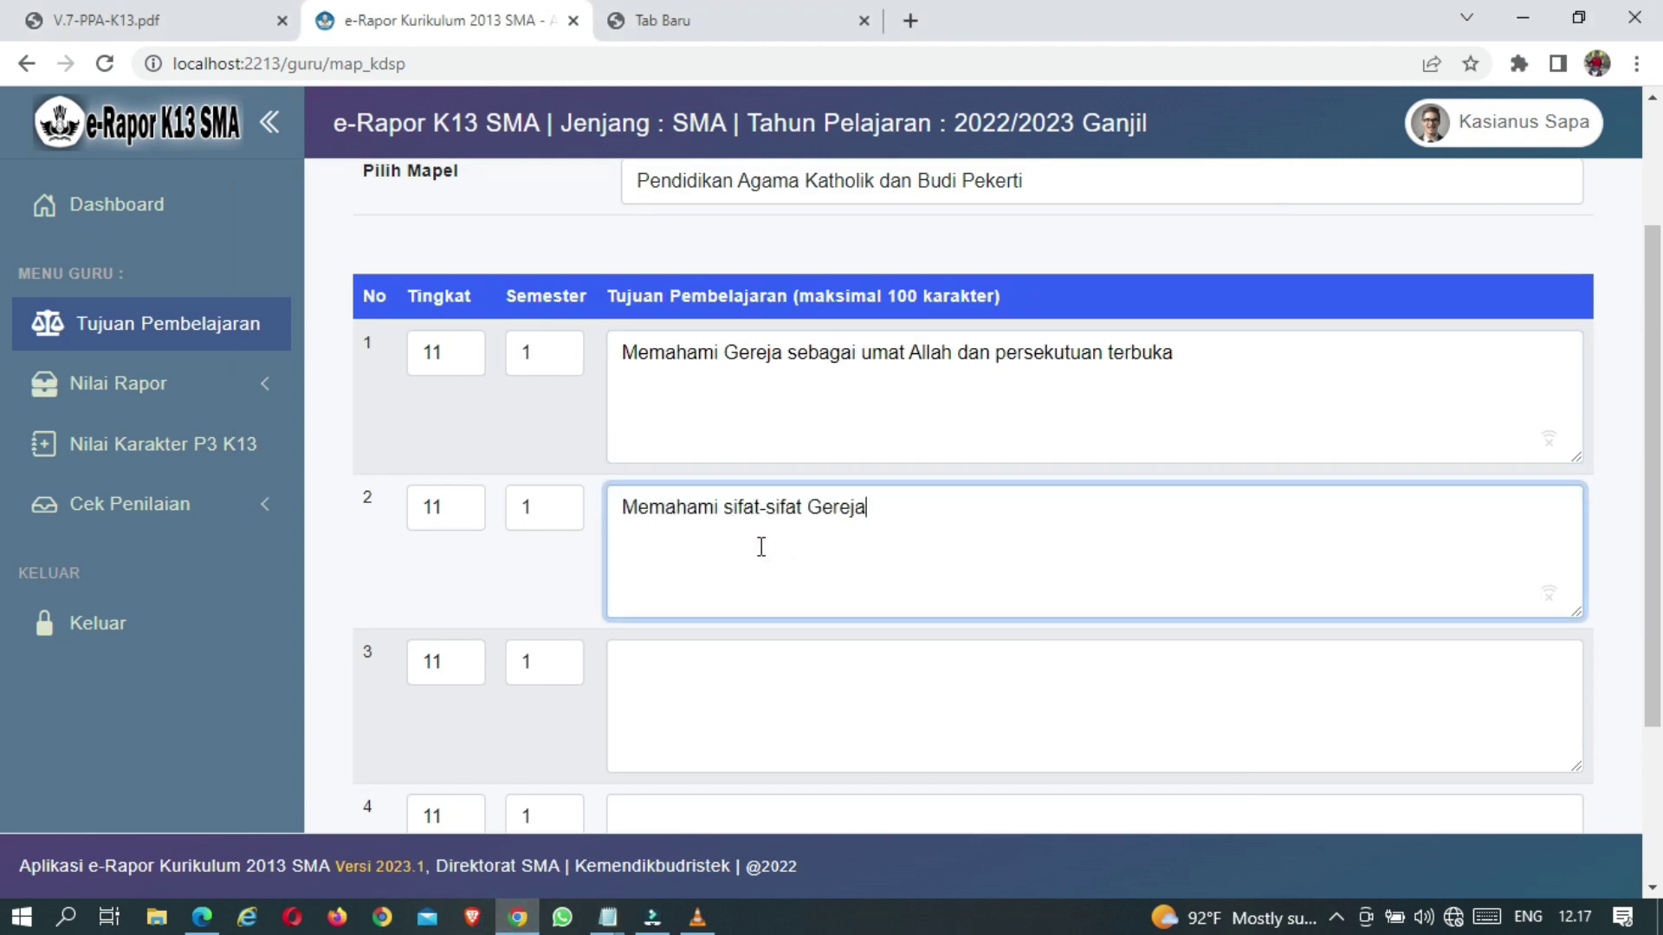
Copy the third objective, "Menganalisis fungsi dan peranan hierarki", from the Notepad file into row 3 of the e-Rapor form
scroll(761, 547, down, 3)
click(609, 917)
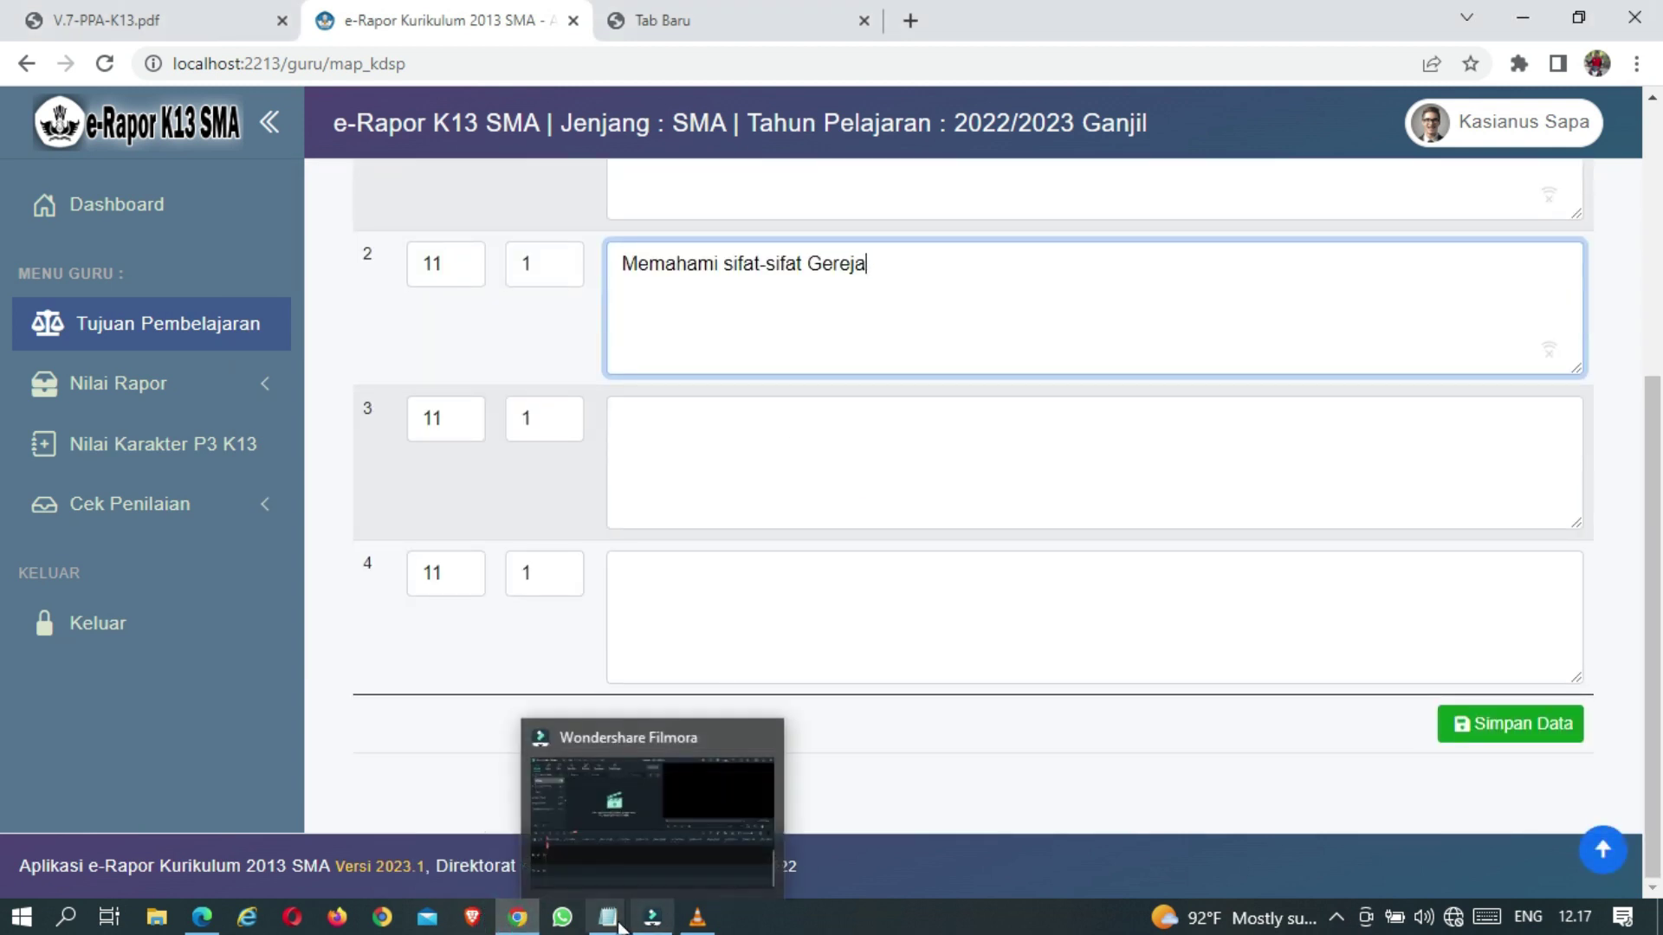
click(623, 883)
drag(259, 299, 772, 303)
key(ctrl+c)
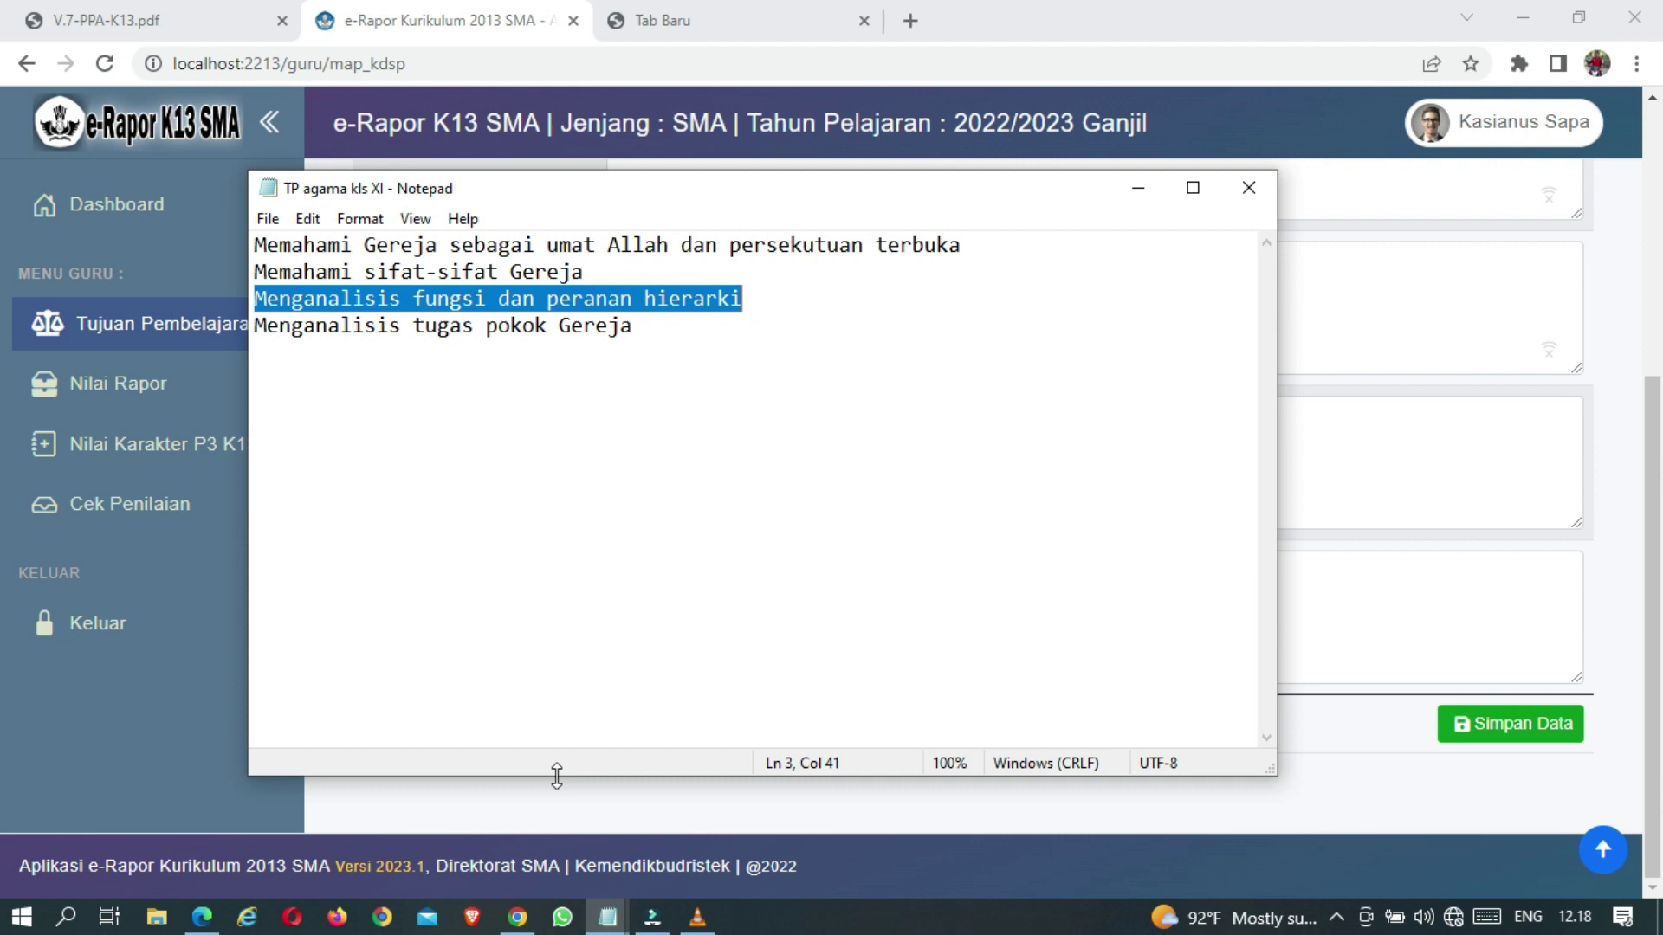
click(517, 917)
click(833, 460)
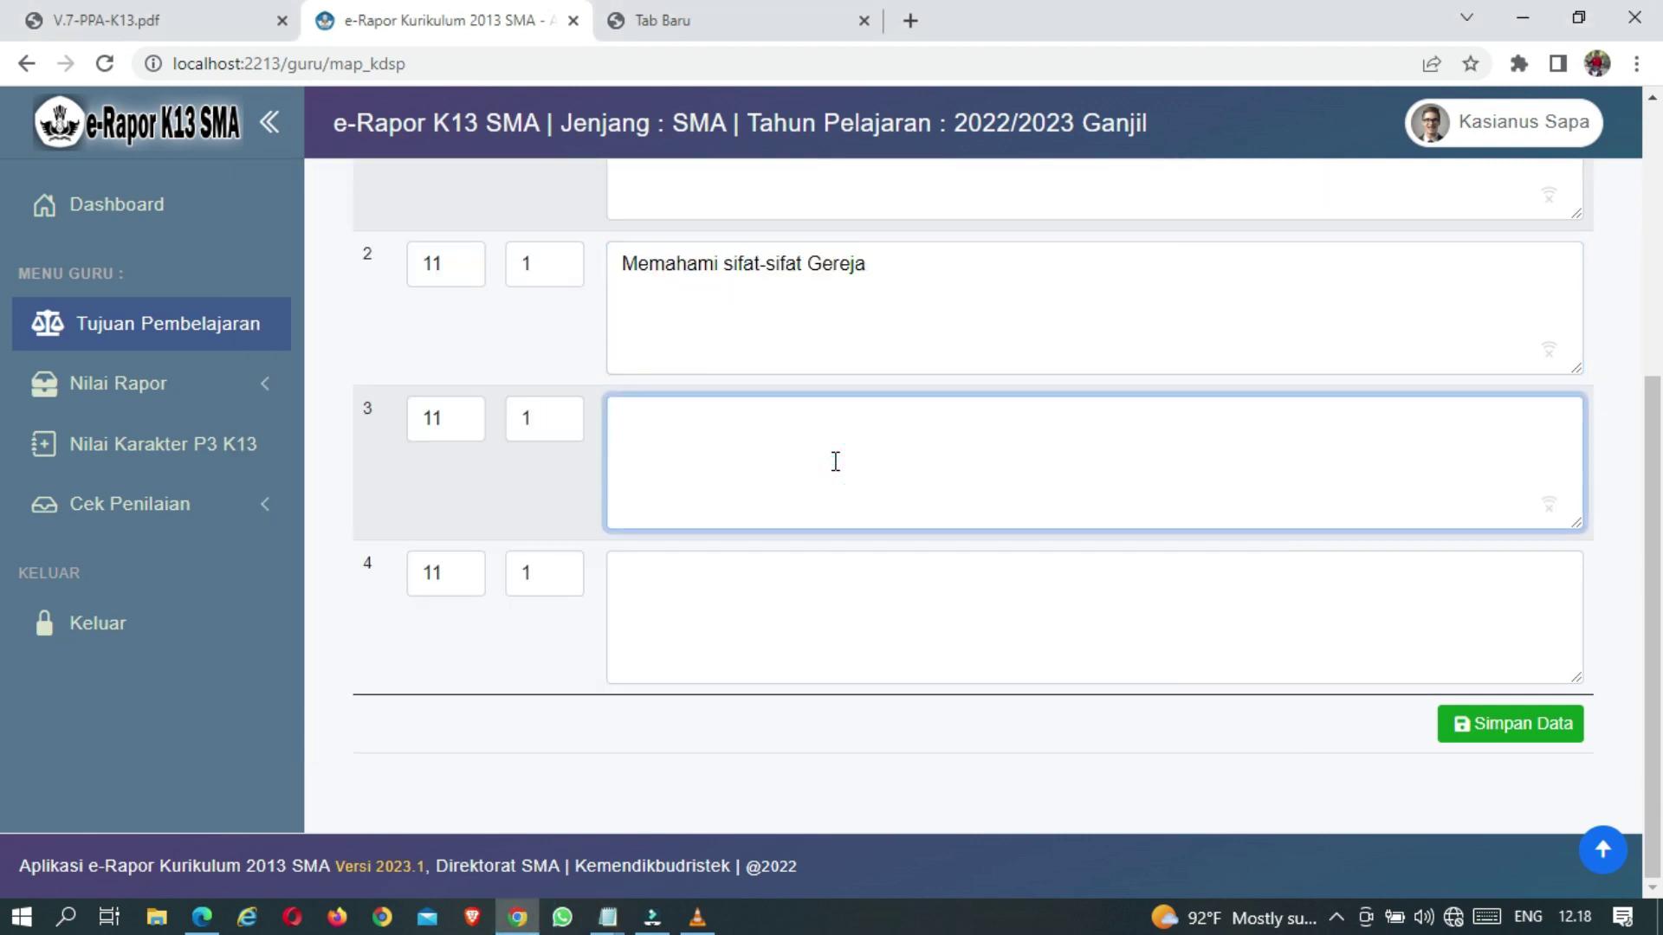
key(ctrl+v)
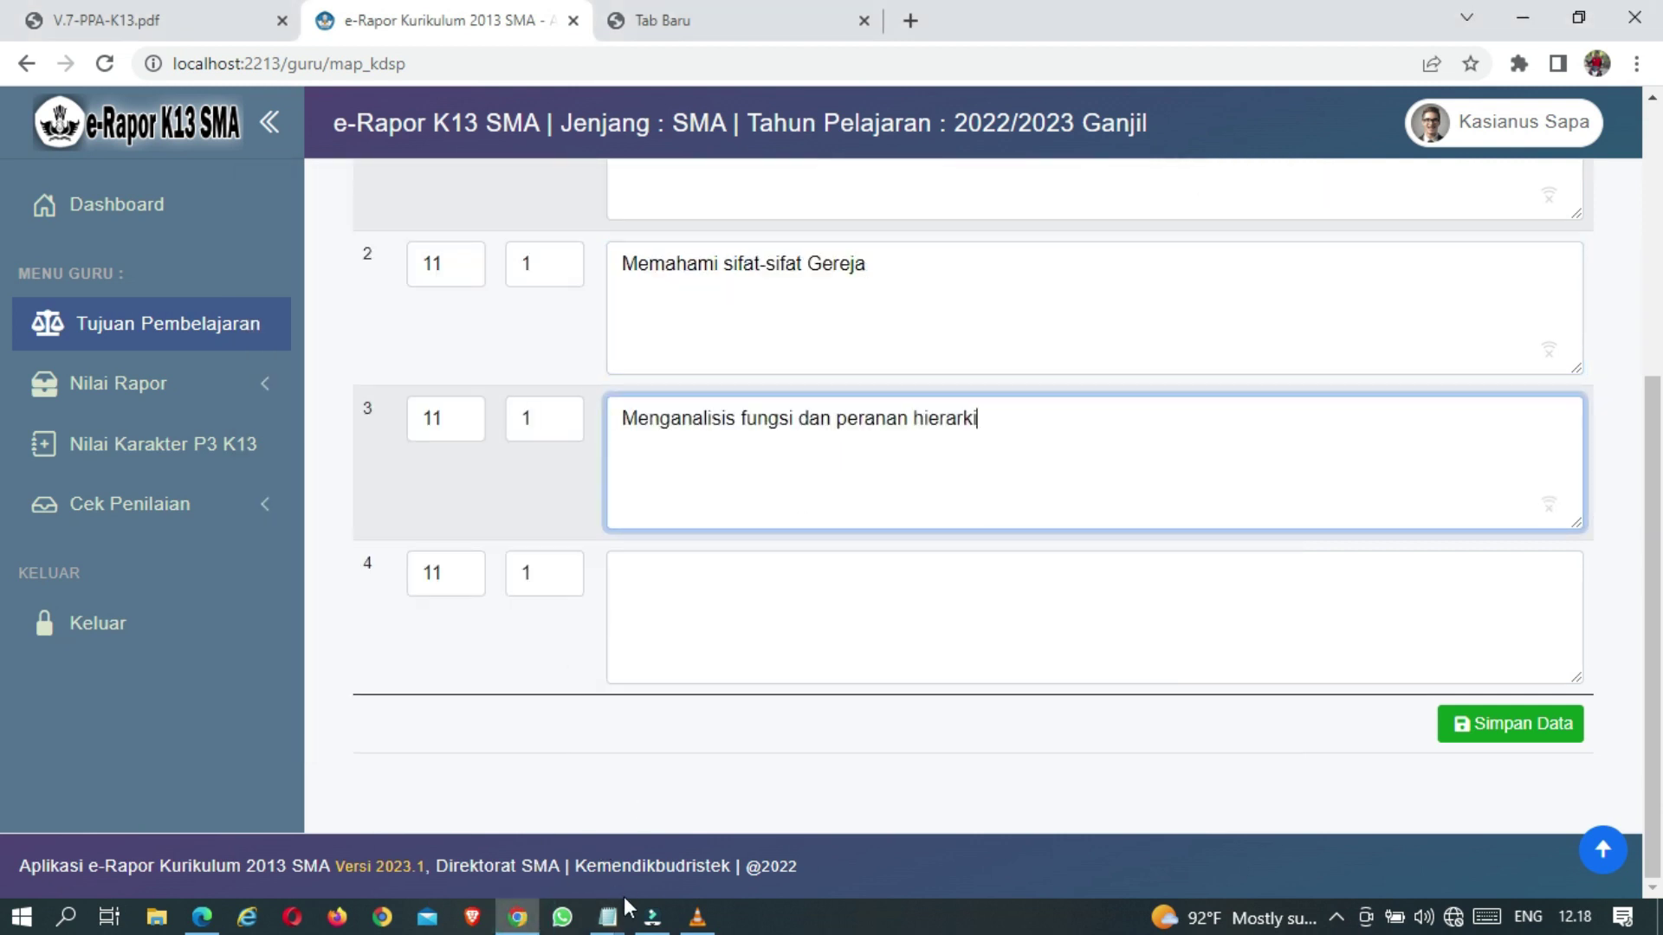
Copy the fourth objective, "Menganalisis tugas pokok Gereja", from the Notepad file into row 4 of the e-Rapor form
mouse_move(608, 918)
click(723, 844)
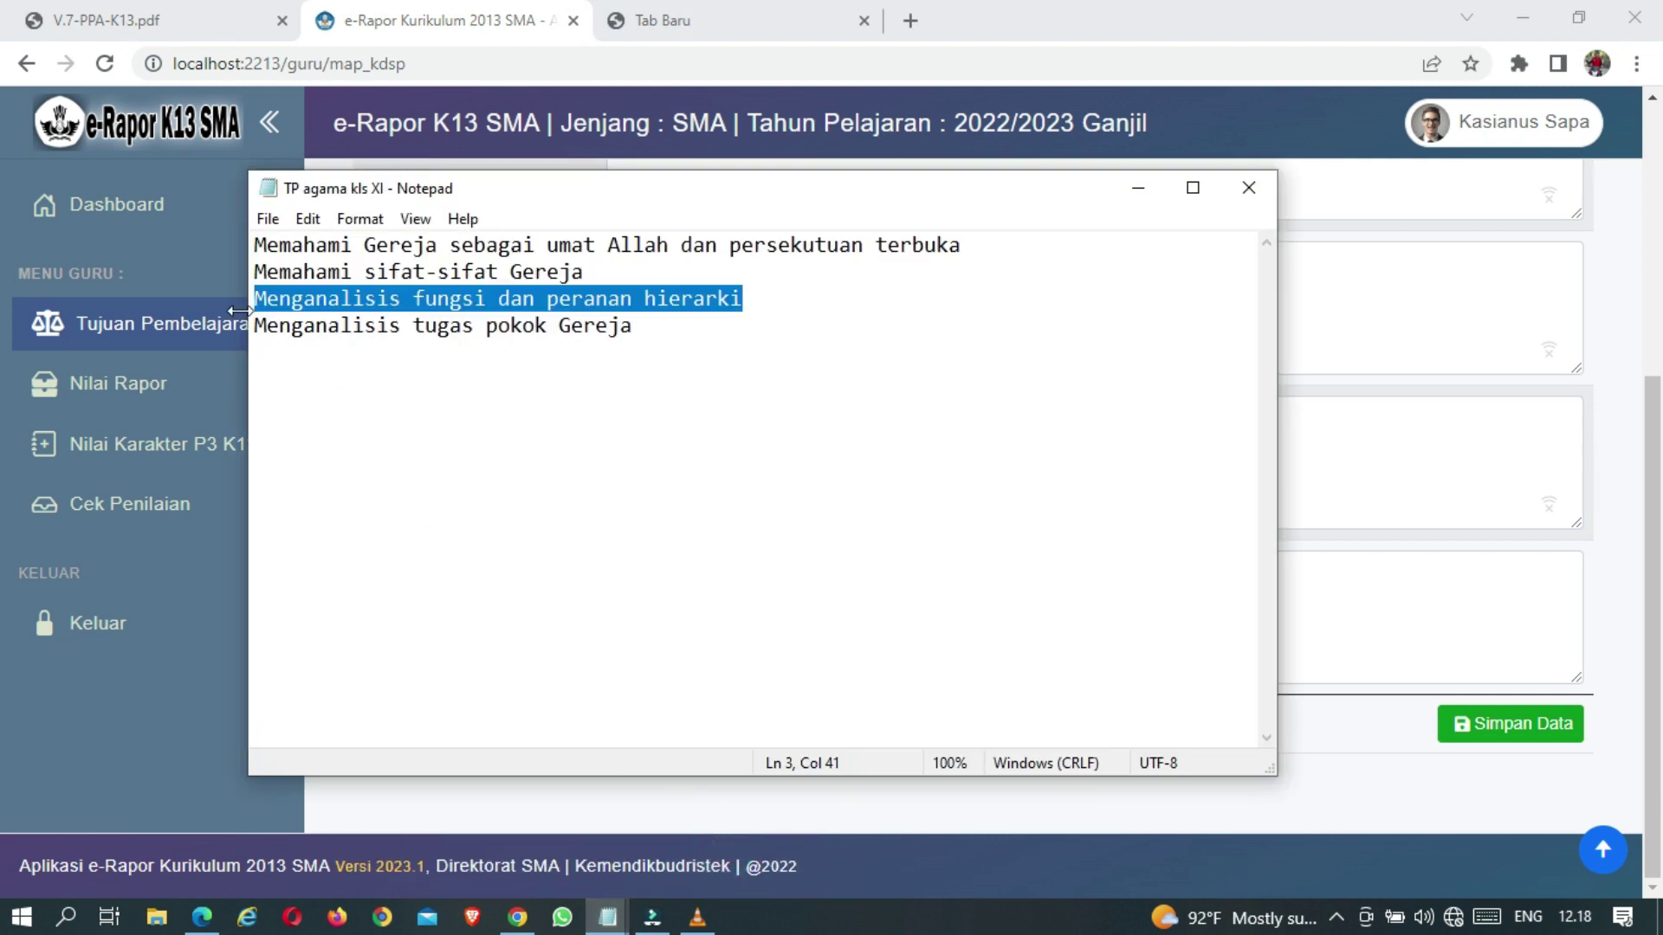
drag(254, 326, 651, 319)
key(ctrl+c)
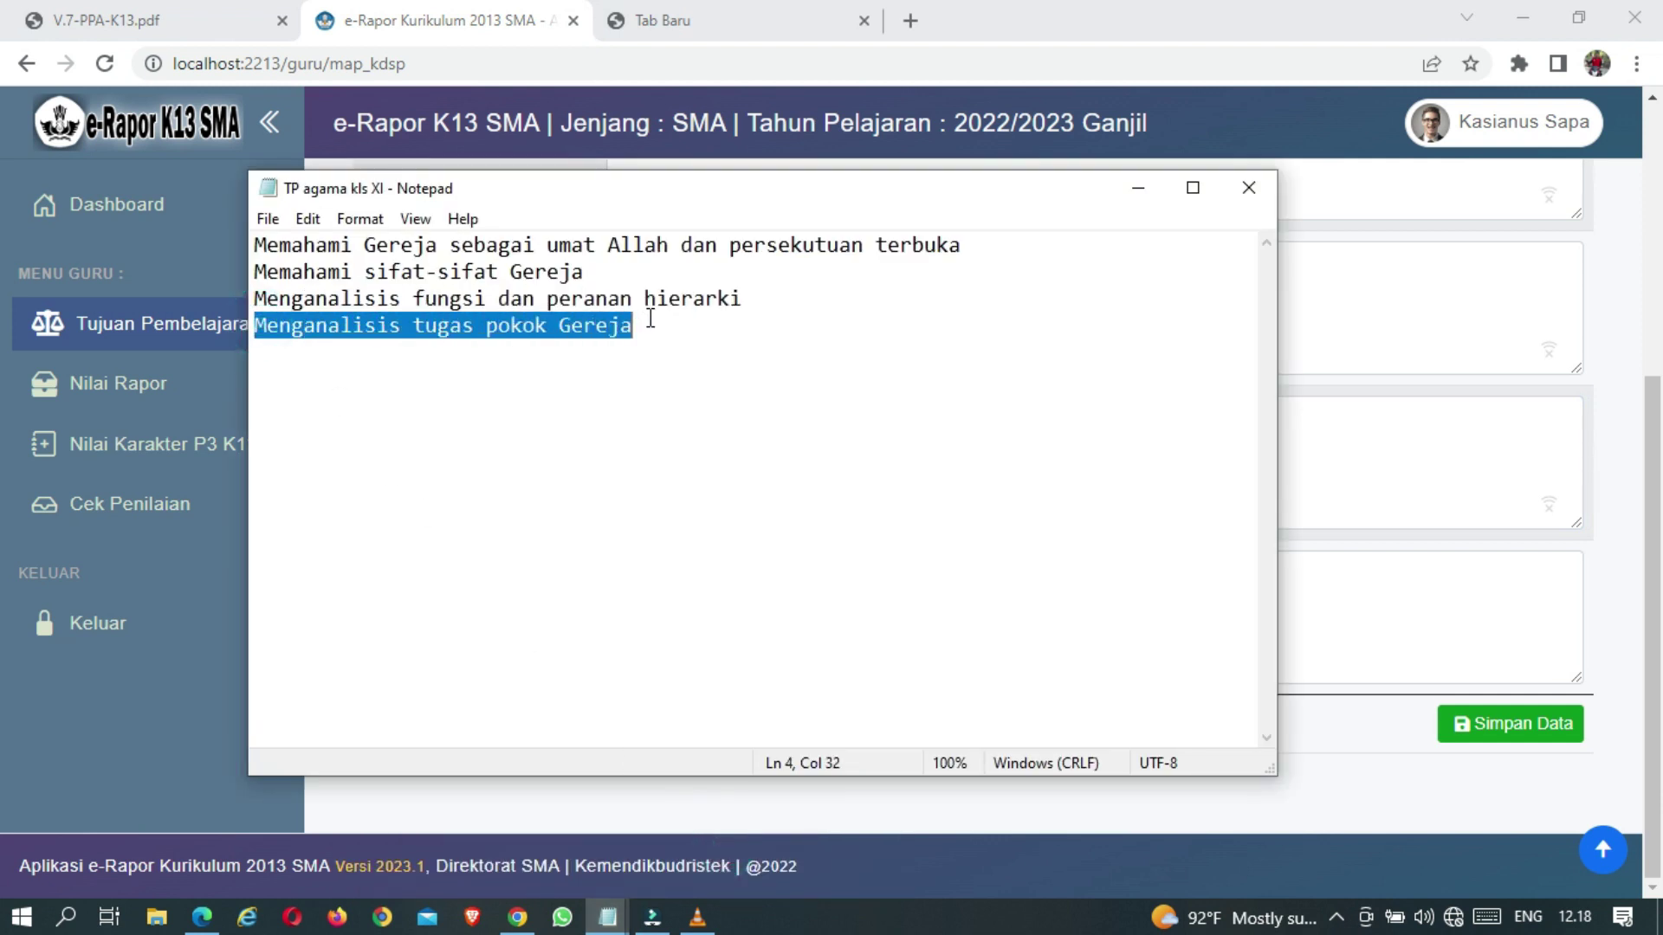
click(1350, 589)
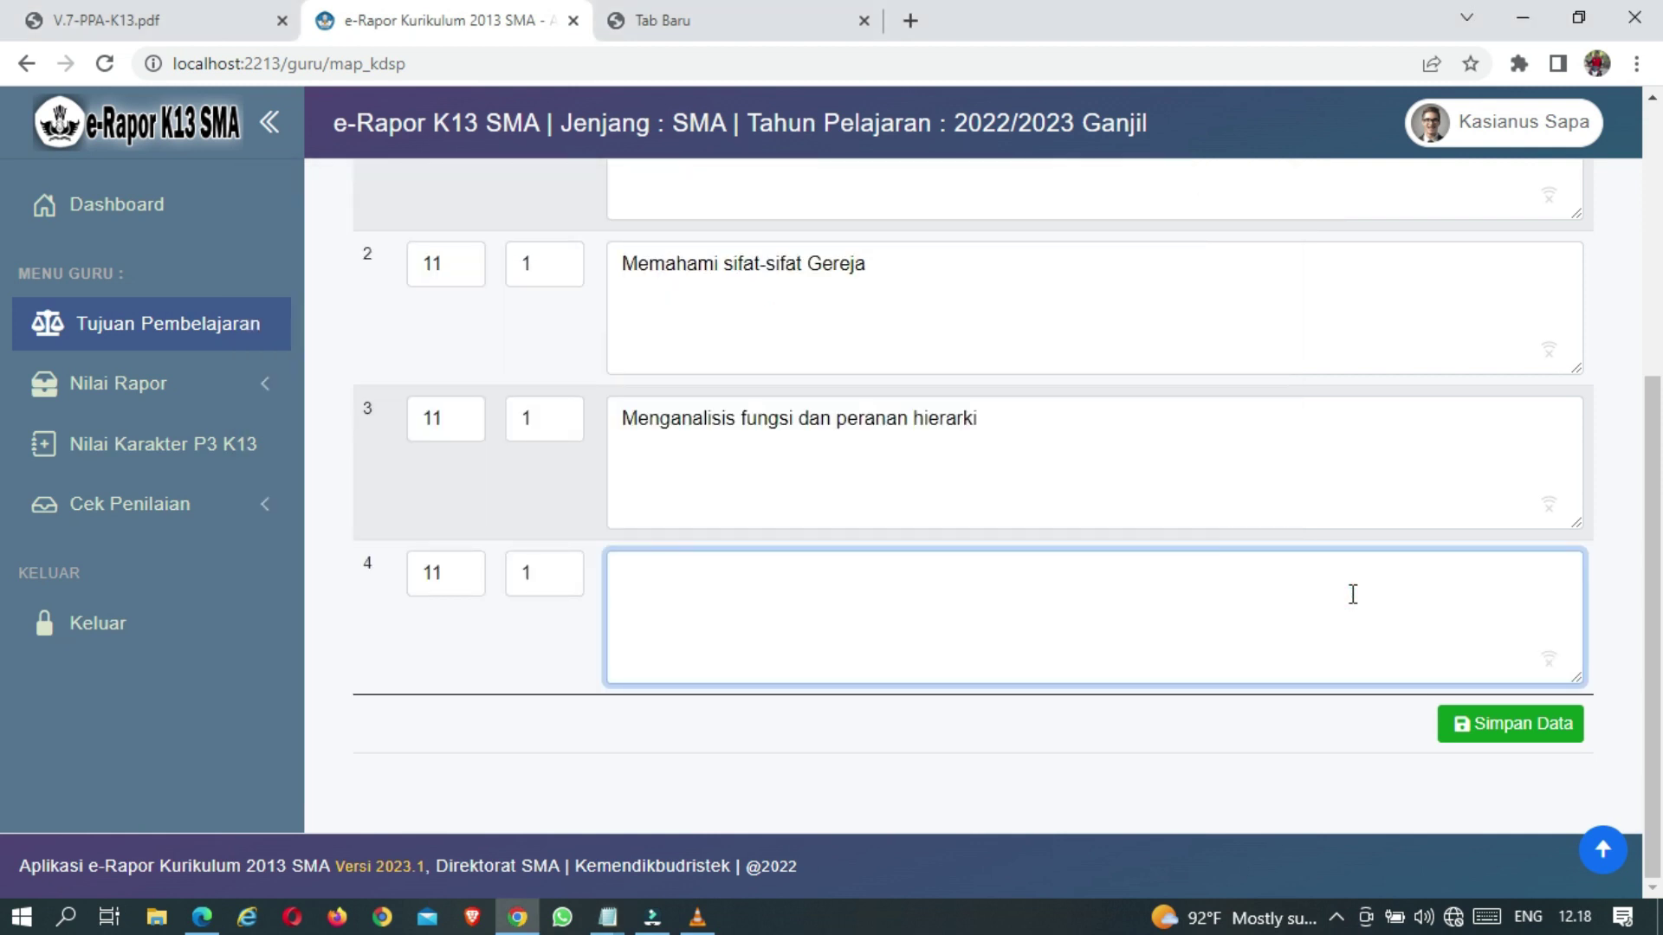
key(ctrl+v)
Check the four completed learning objective rows and save the data
scroll(879, 500, up, 2)
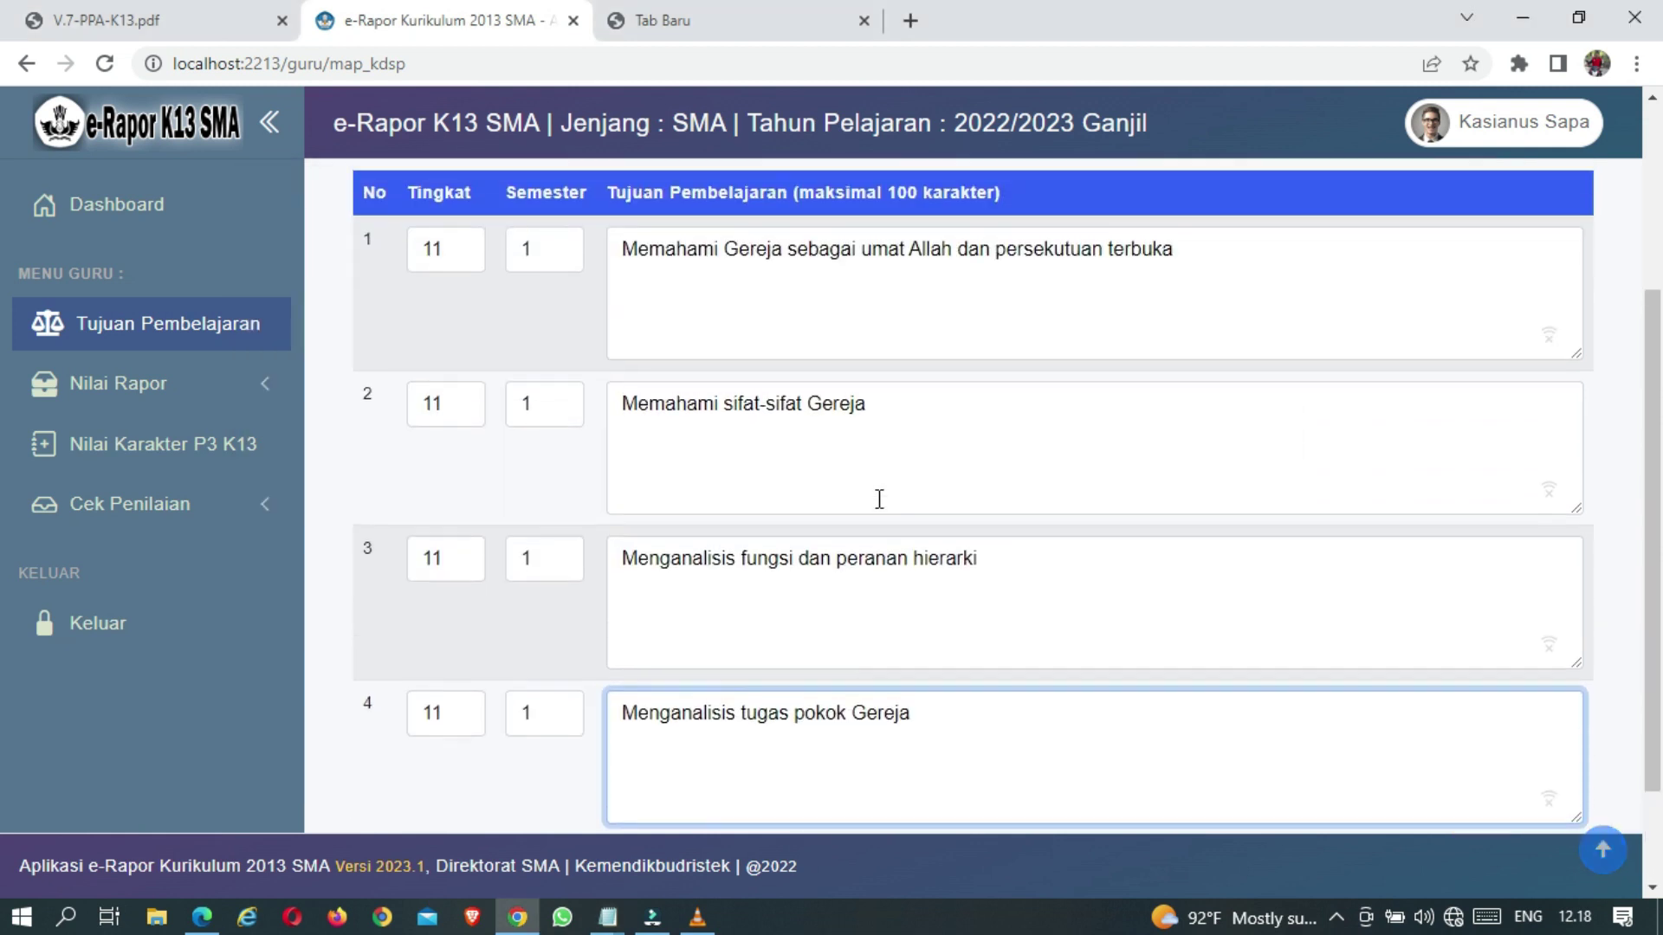
scroll(879, 500, up, 2)
scroll(879, 500, down, 2)
scroll(879, 500, down, 1)
scroll(879, 500, up, 1)
scroll(880, 498, down, 1)
click(1495, 730)
Display the saved learning objectives for Pendidikan Agama Katholik dan Budi Pekerti and check the whole list for duplicates
scroll(1147, 495, up, 1)
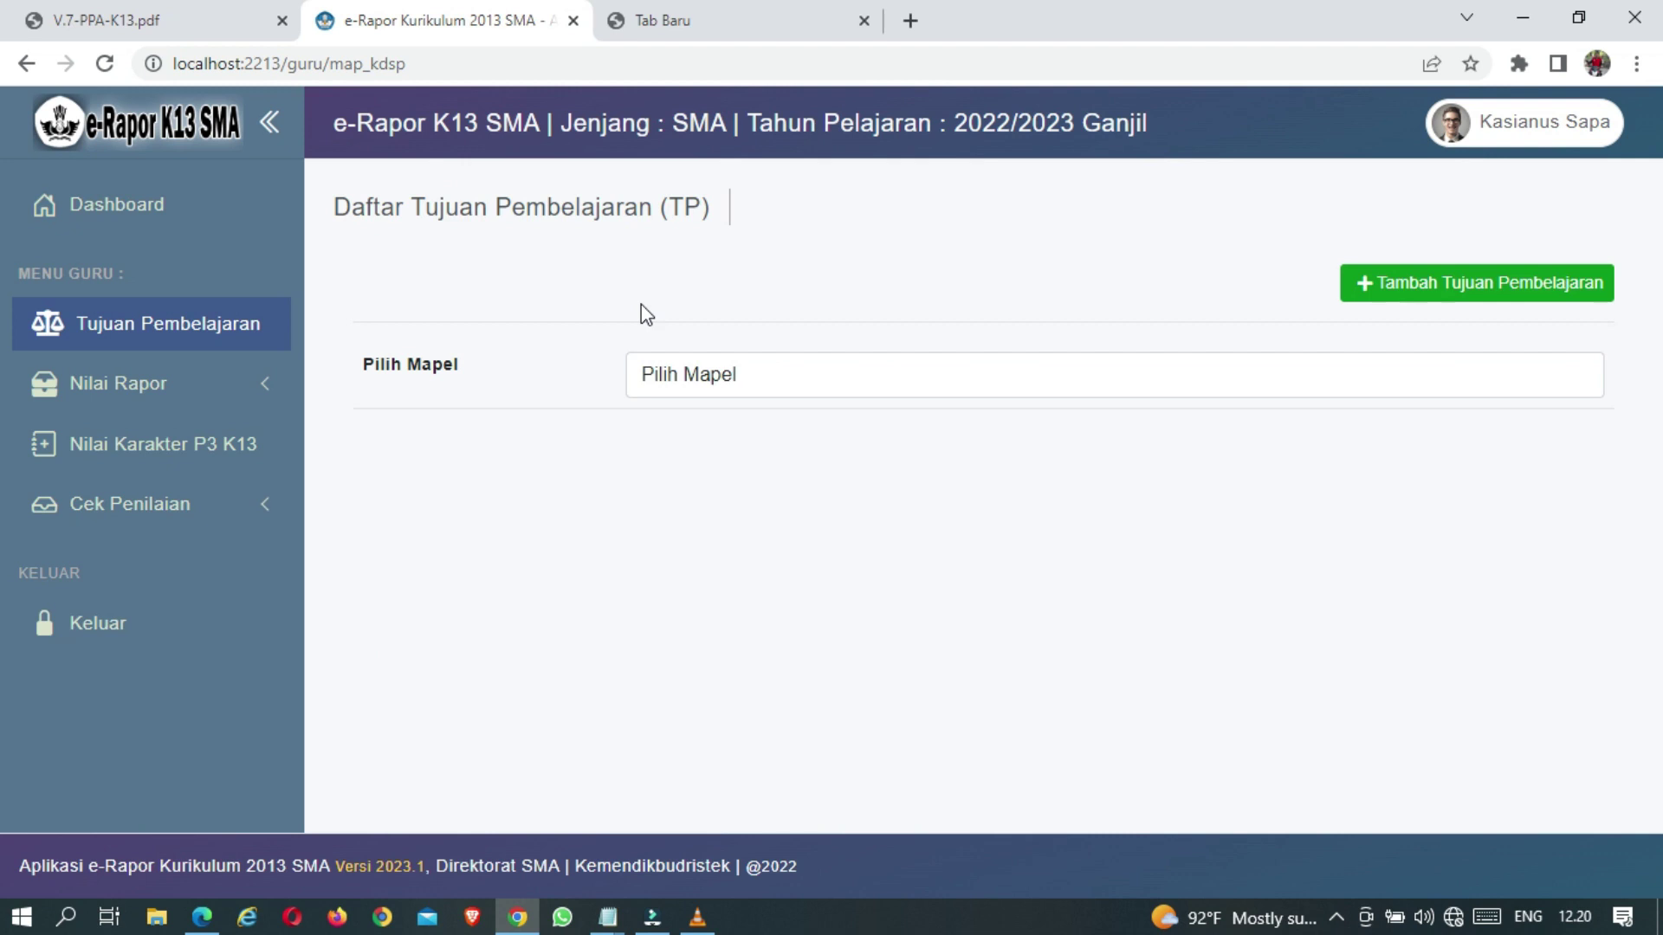
click(672, 380)
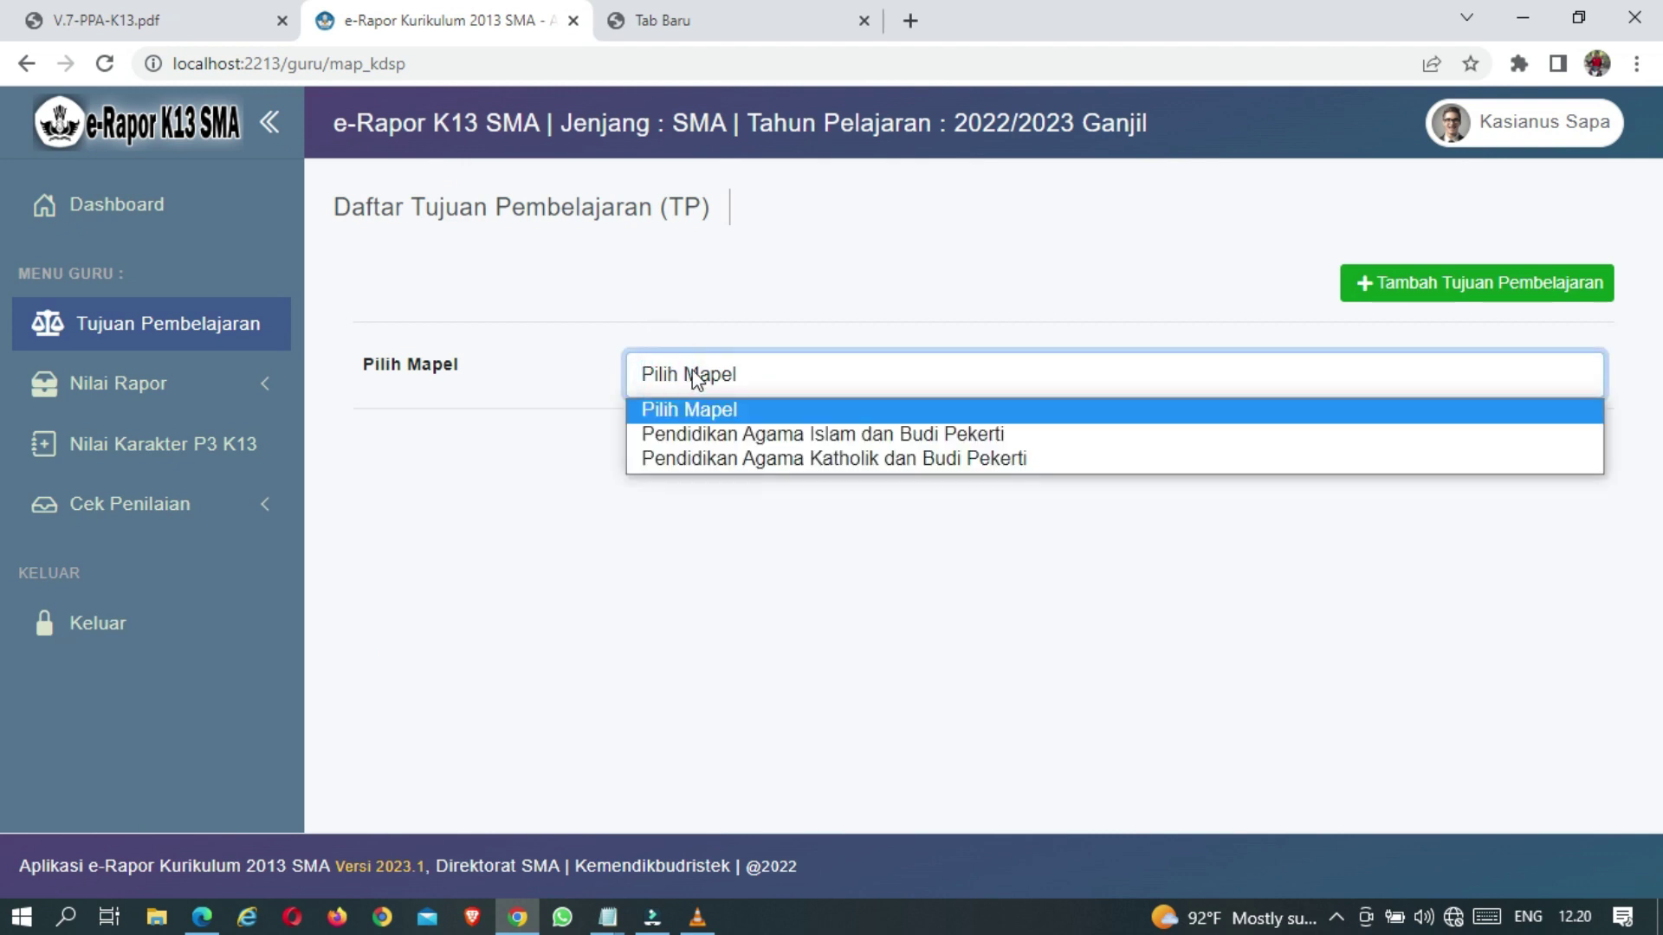
click(705, 458)
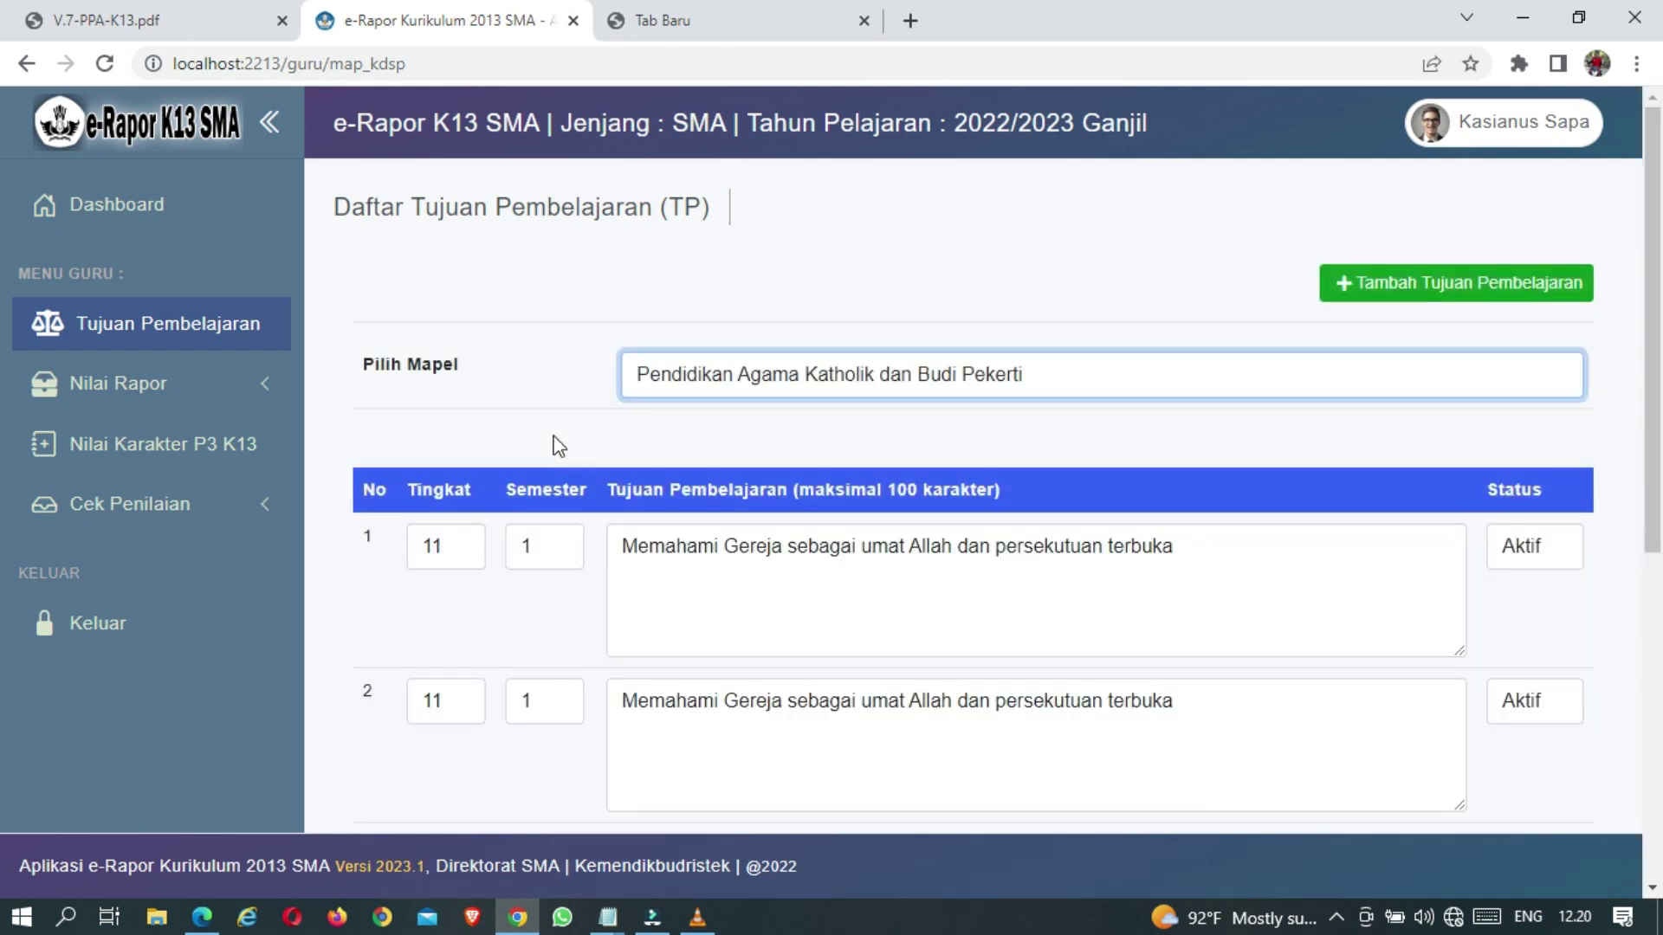
scroll(558, 446, down, 7)
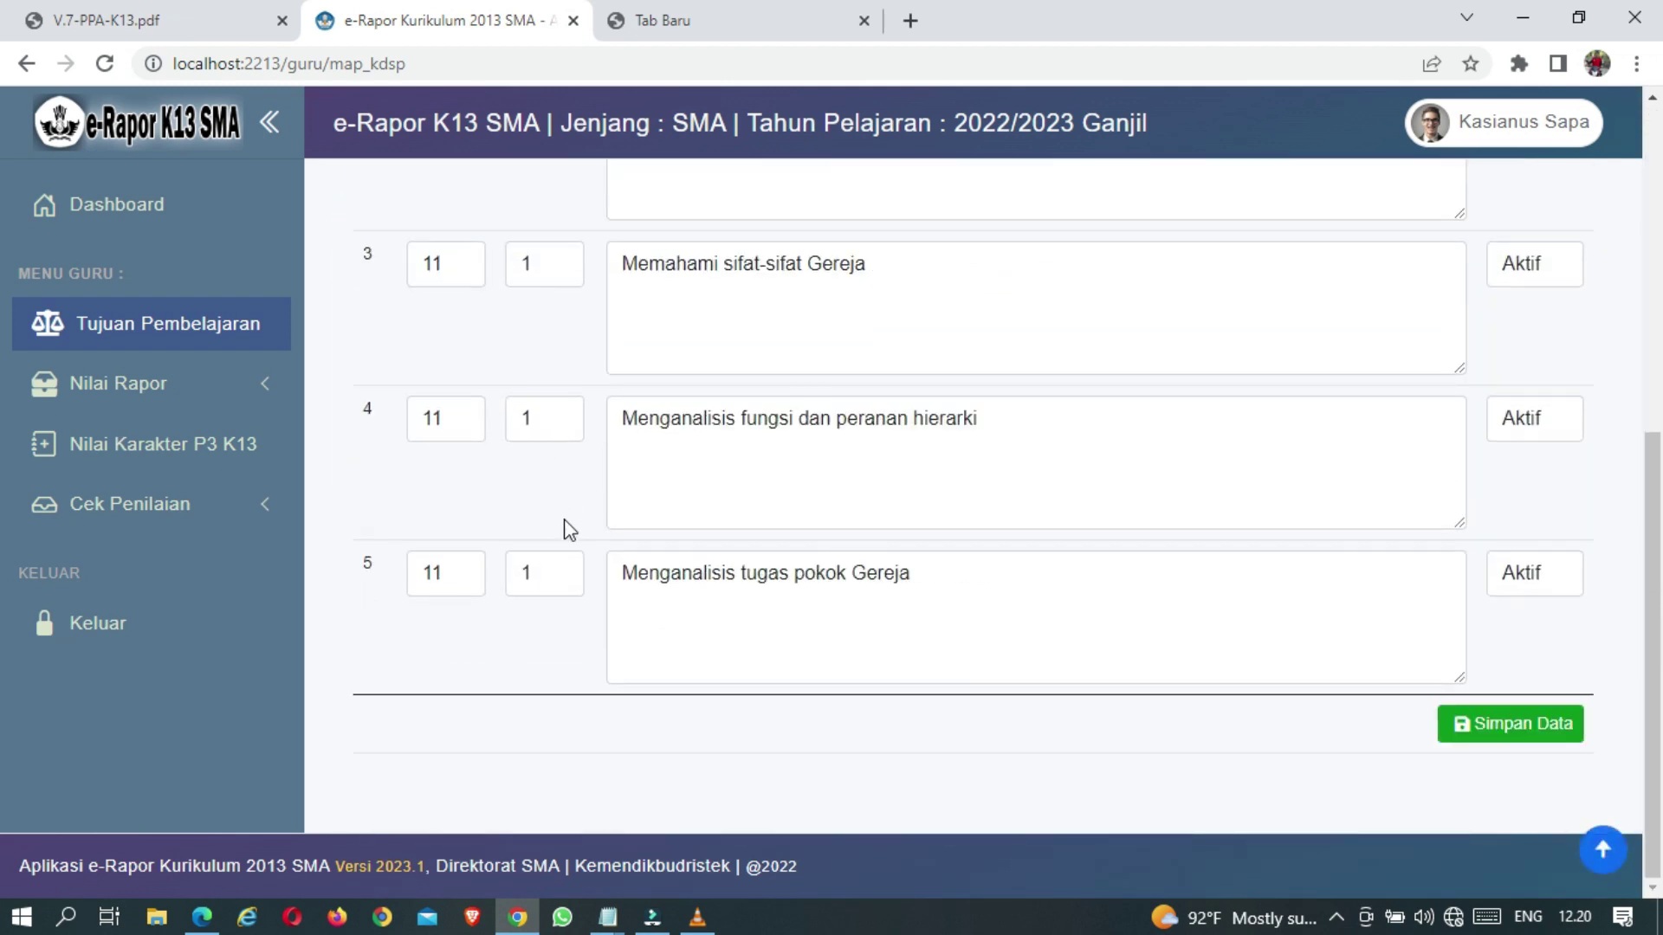
scroll(547, 464, up, 6)
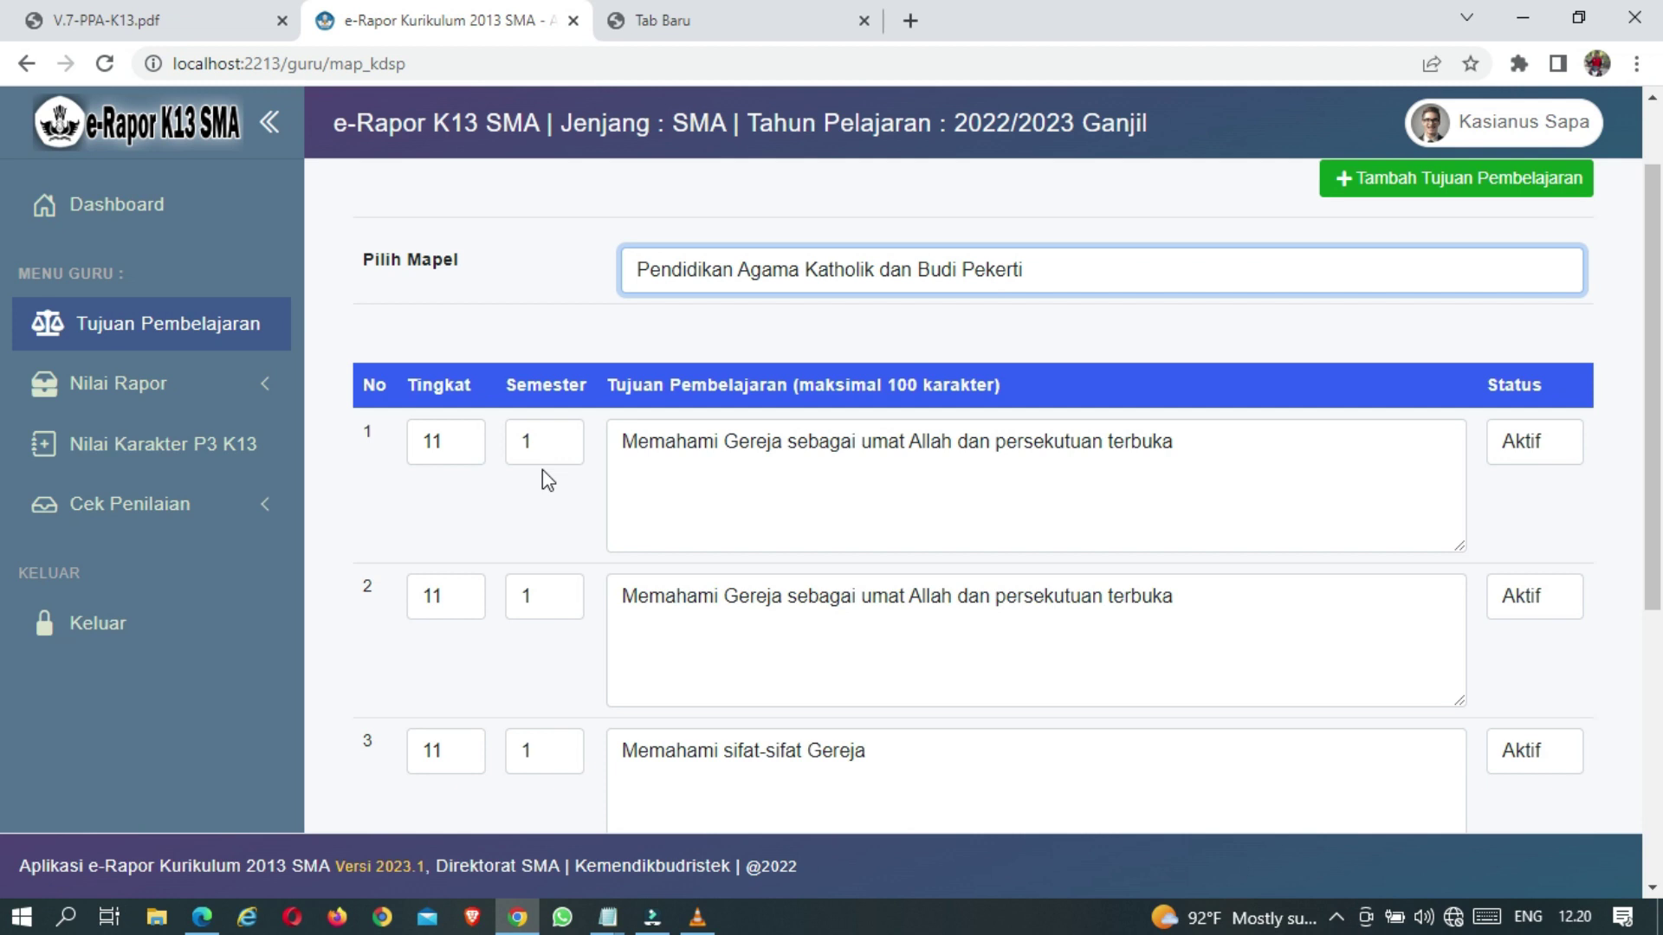
Set the status of the duplicate objective in row 2 to Tidak Aktif
click(659, 454)
click(688, 605)
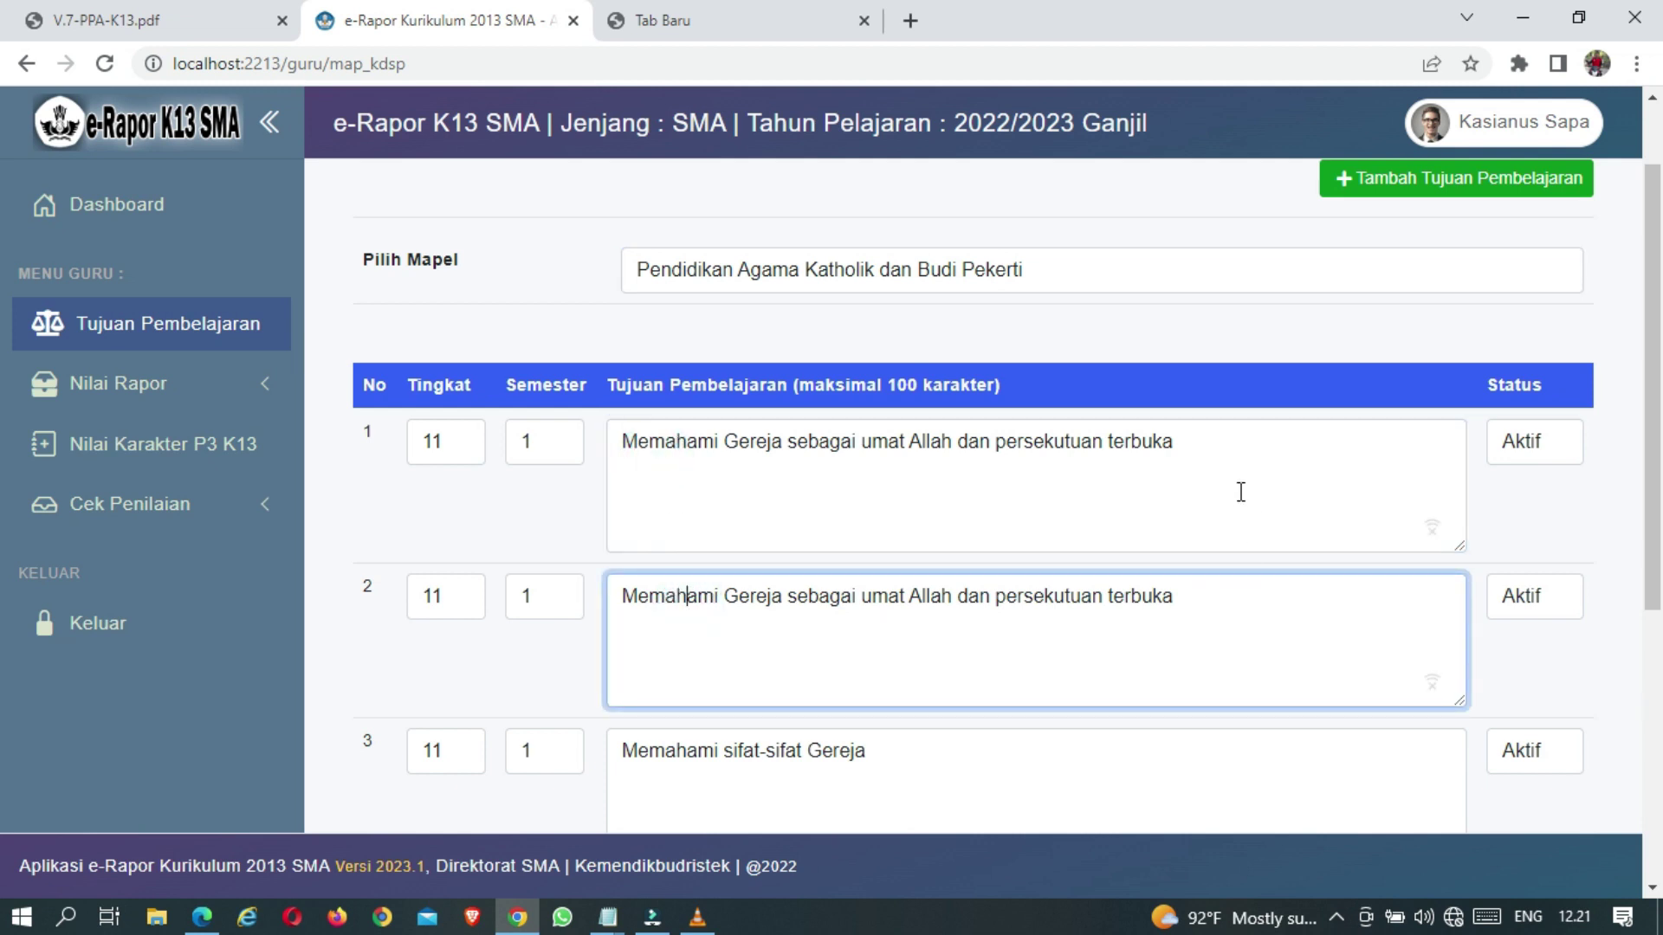
click(1514, 596)
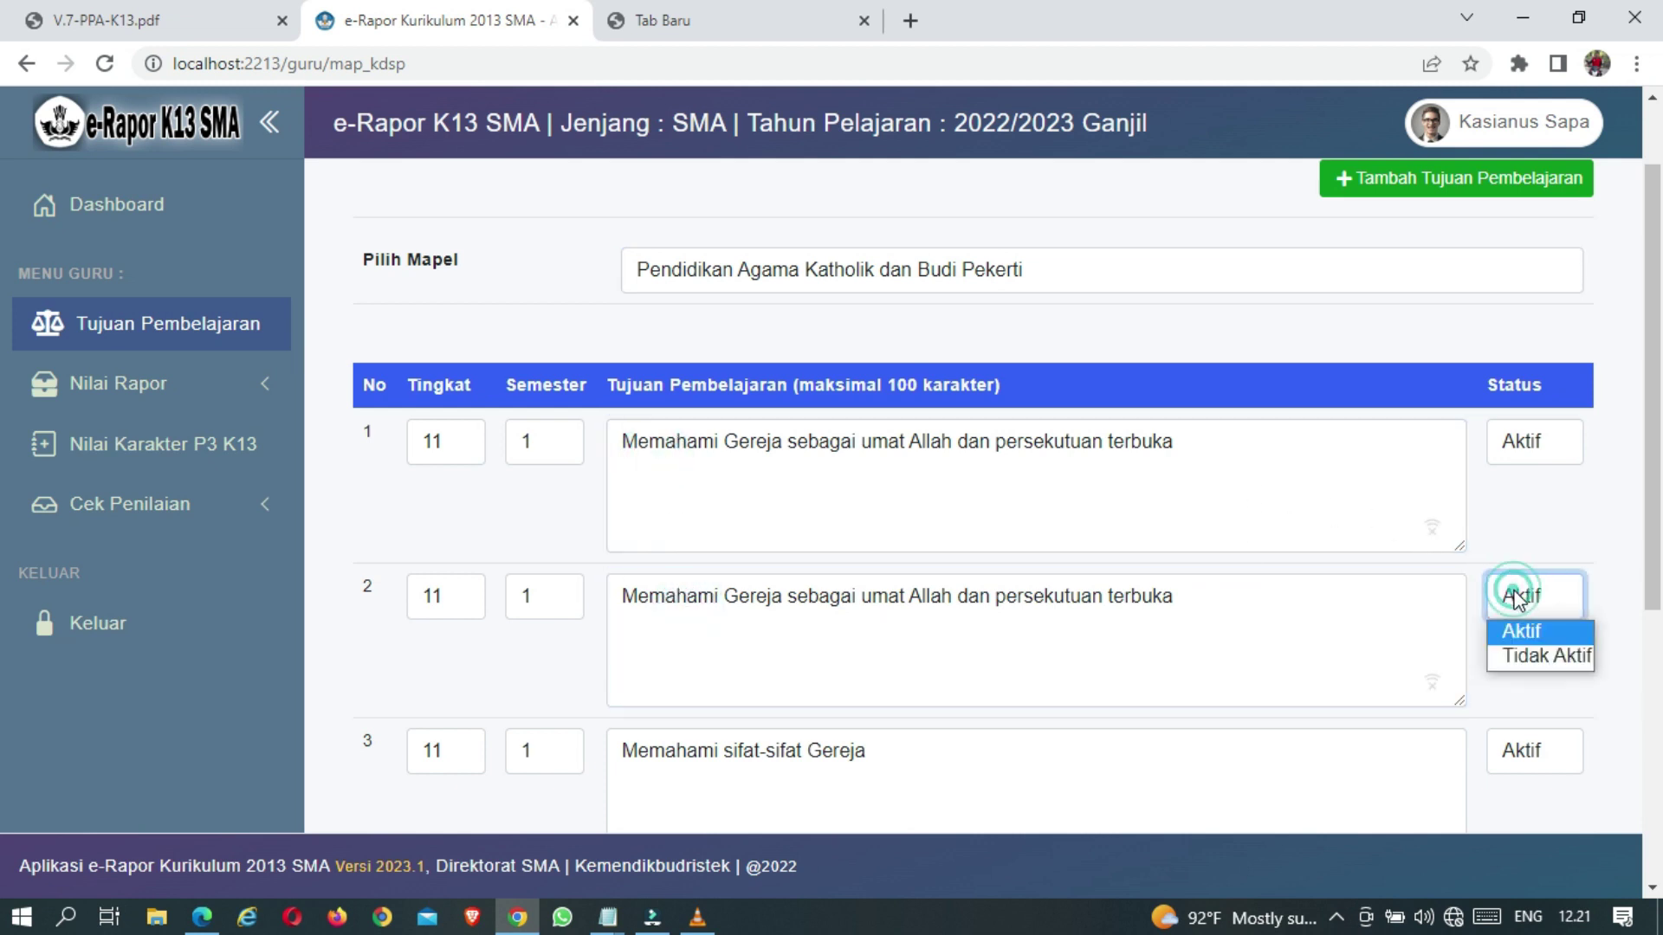
click(1536, 653)
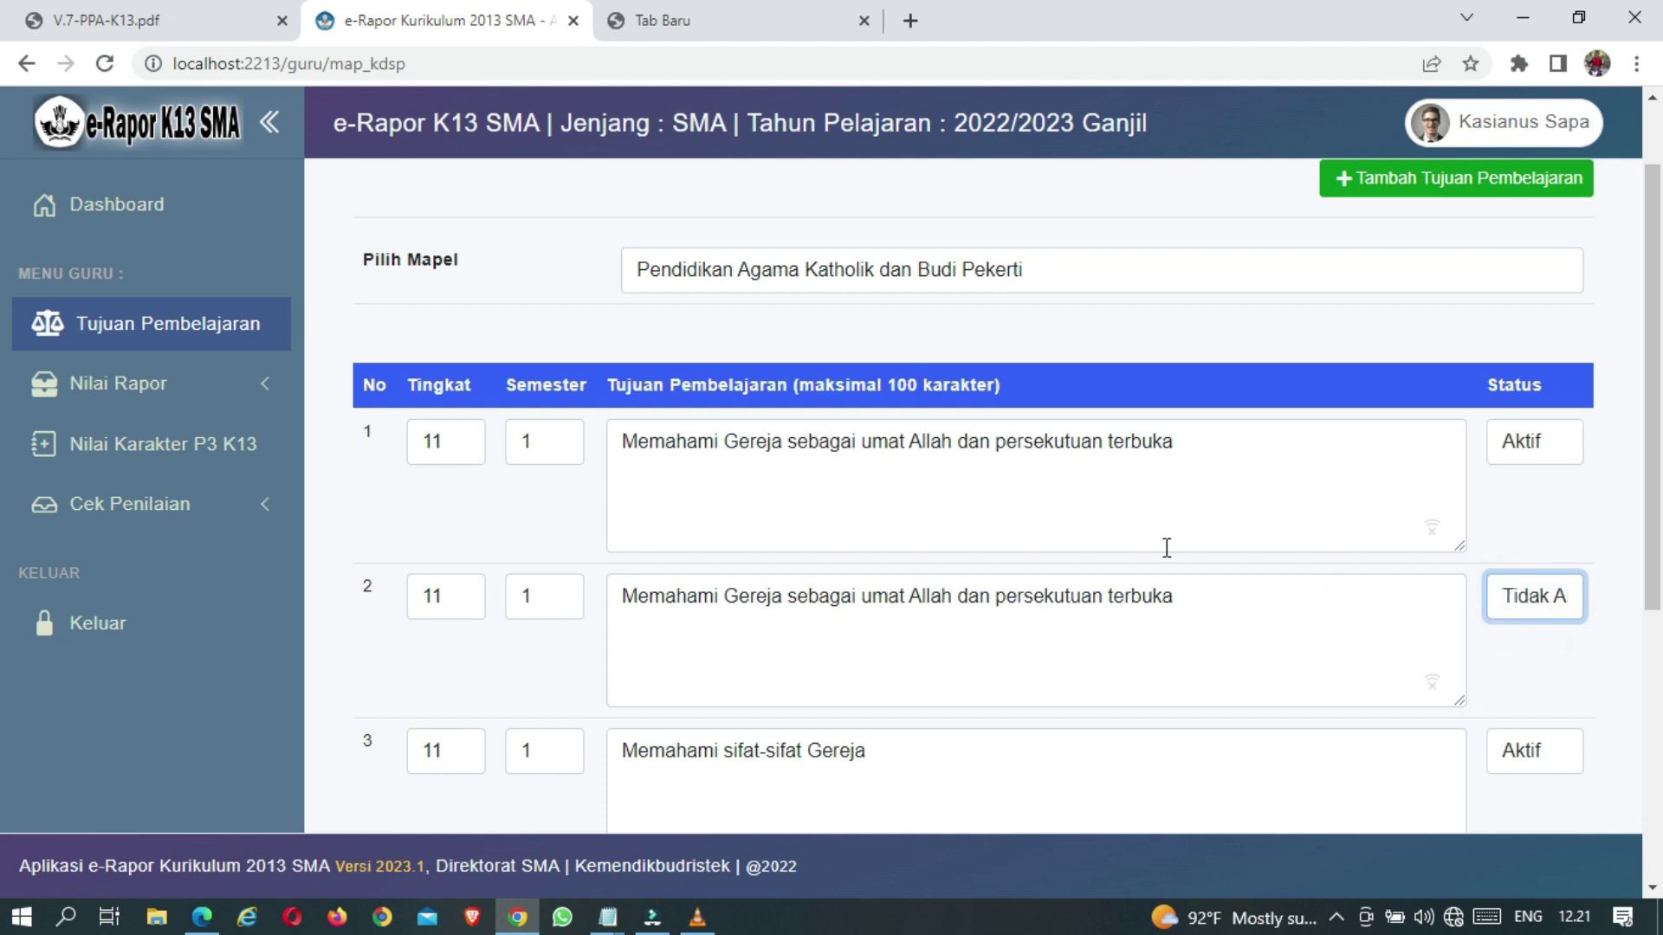
Save the learning objective list with the changed status of row 2
scroll(1166, 547, down, 5)
click(1510, 733)
scroll(1086, 636, up, 3)
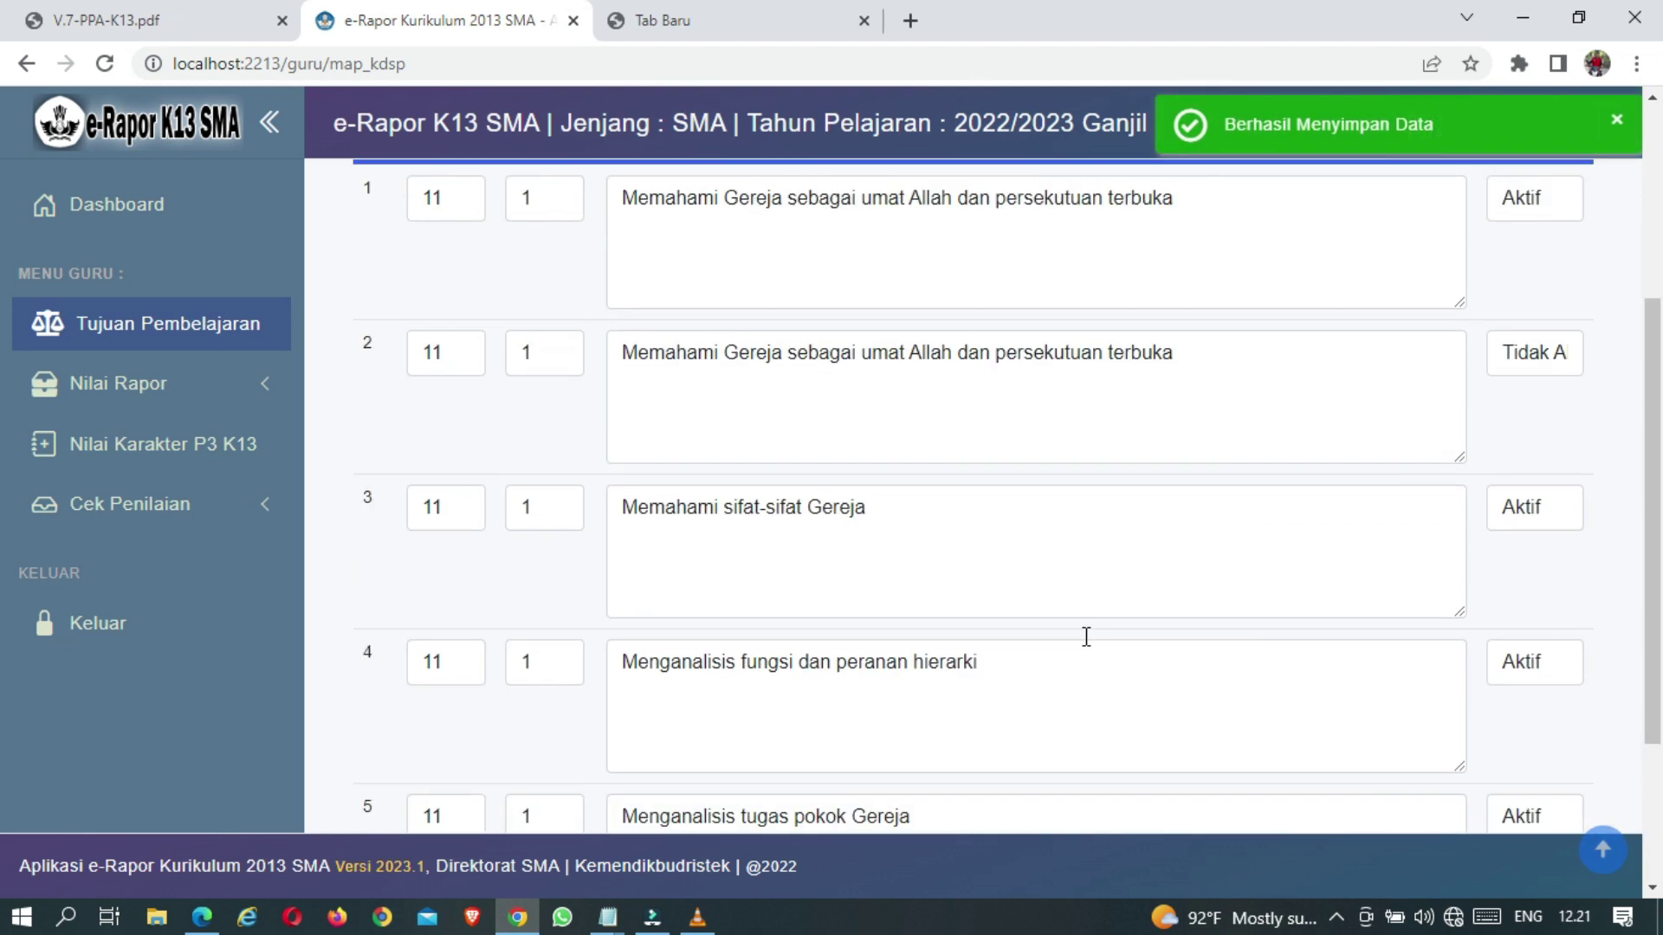
scroll(1086, 637, up, 1)
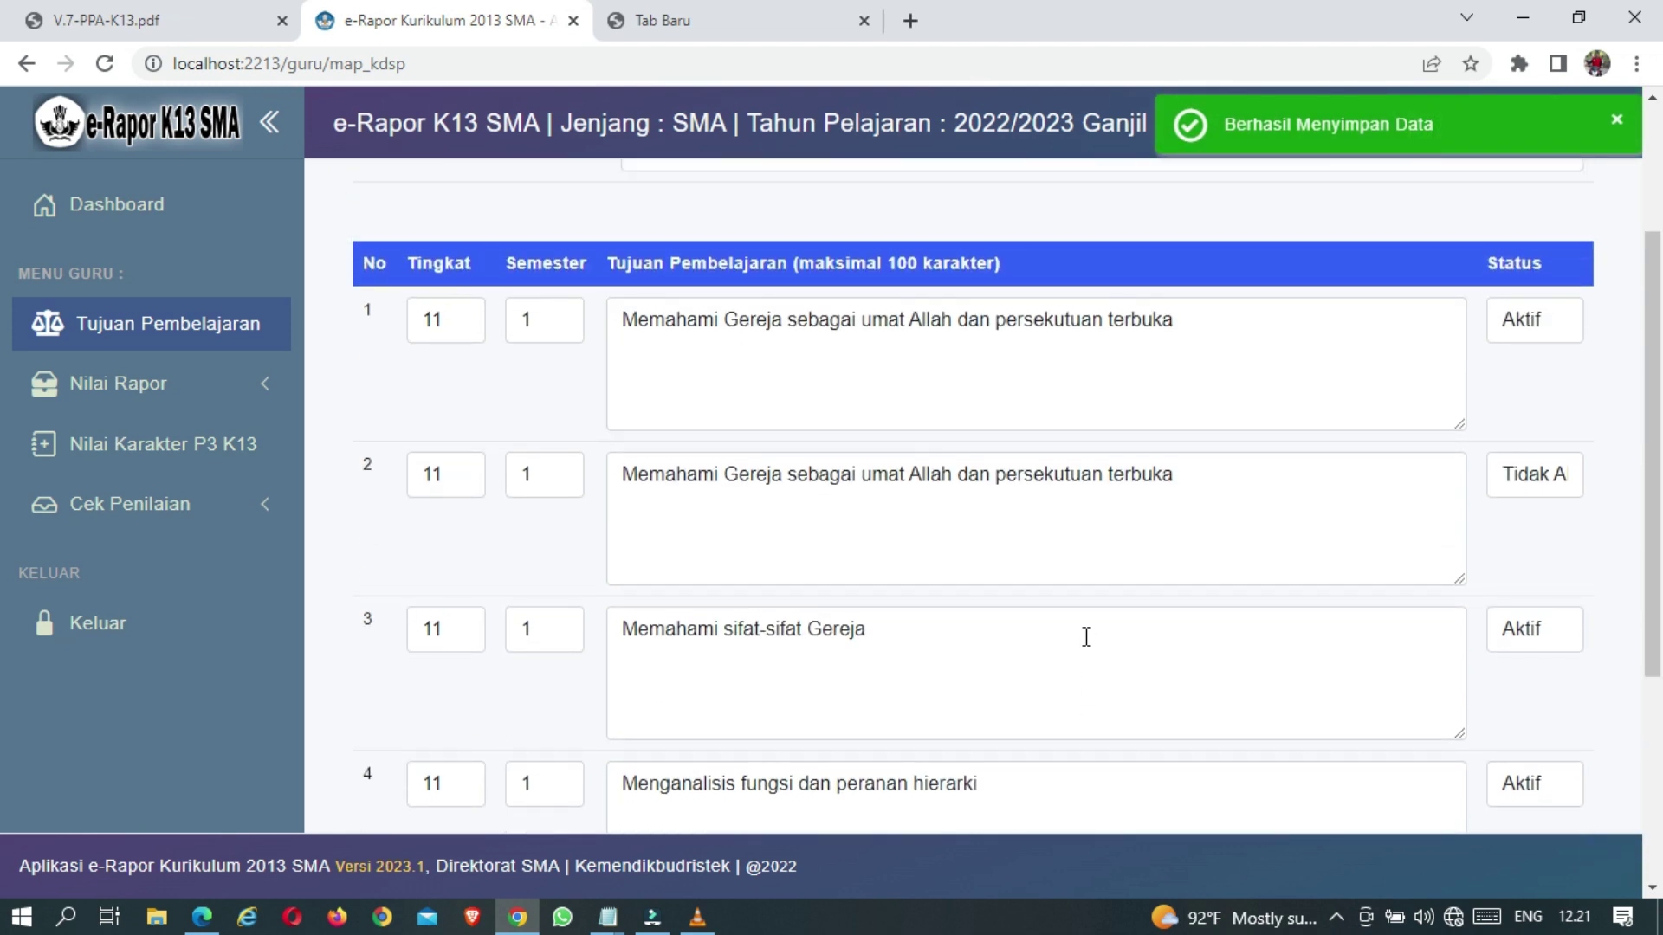
scroll(1224, 630, up, 1)
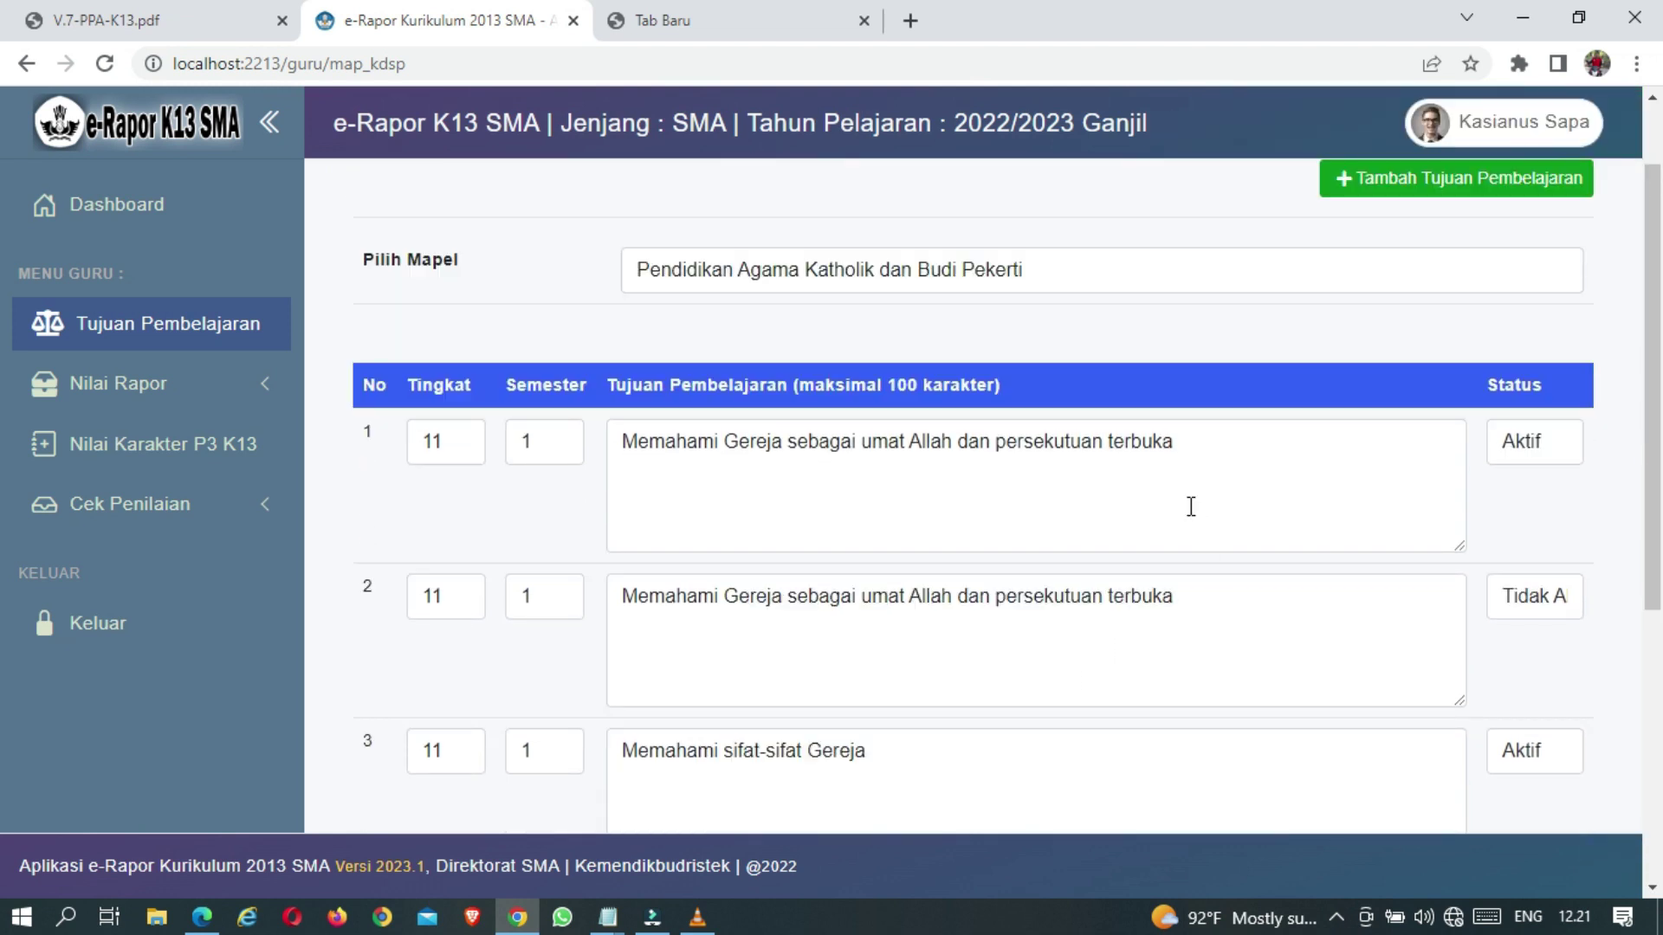
Review the saved learning objectives and their statuses, comparing the duplicate entries in rows 1 and 2
click(1194, 439)
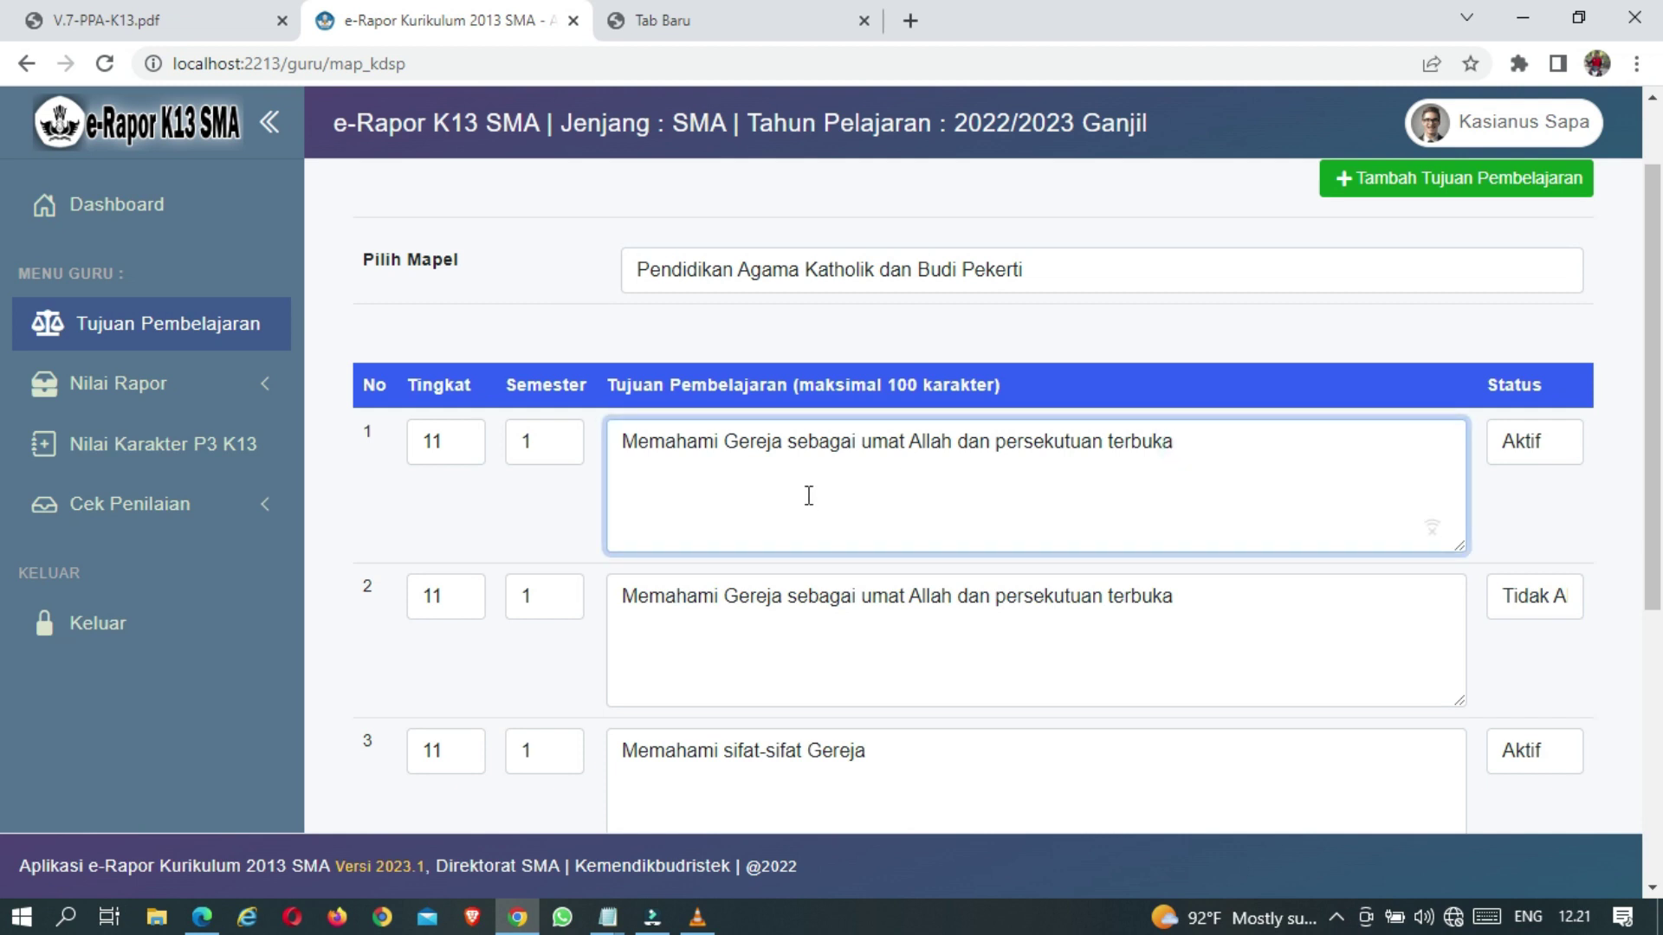
scroll(809, 496, down, 1)
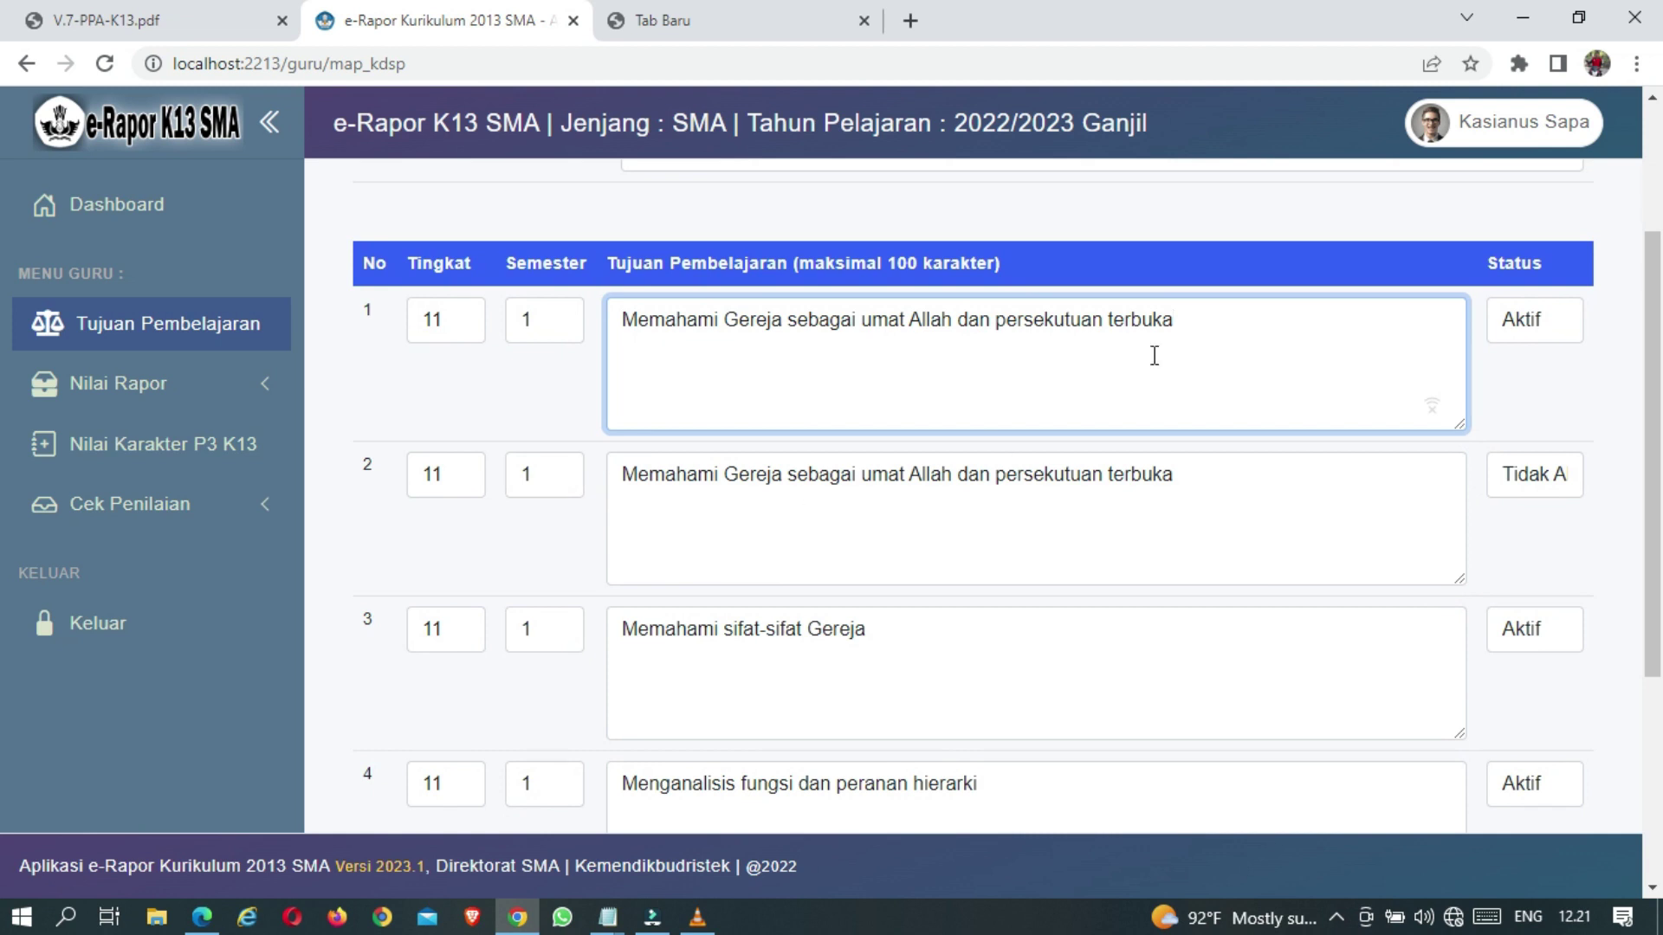
click(1249, 325)
scroll(984, 459, down, 1)
scroll(985, 451, down, 2)
scroll(985, 451, up, 3)
click(1219, 318)
scroll(1179, 357, up, 1)
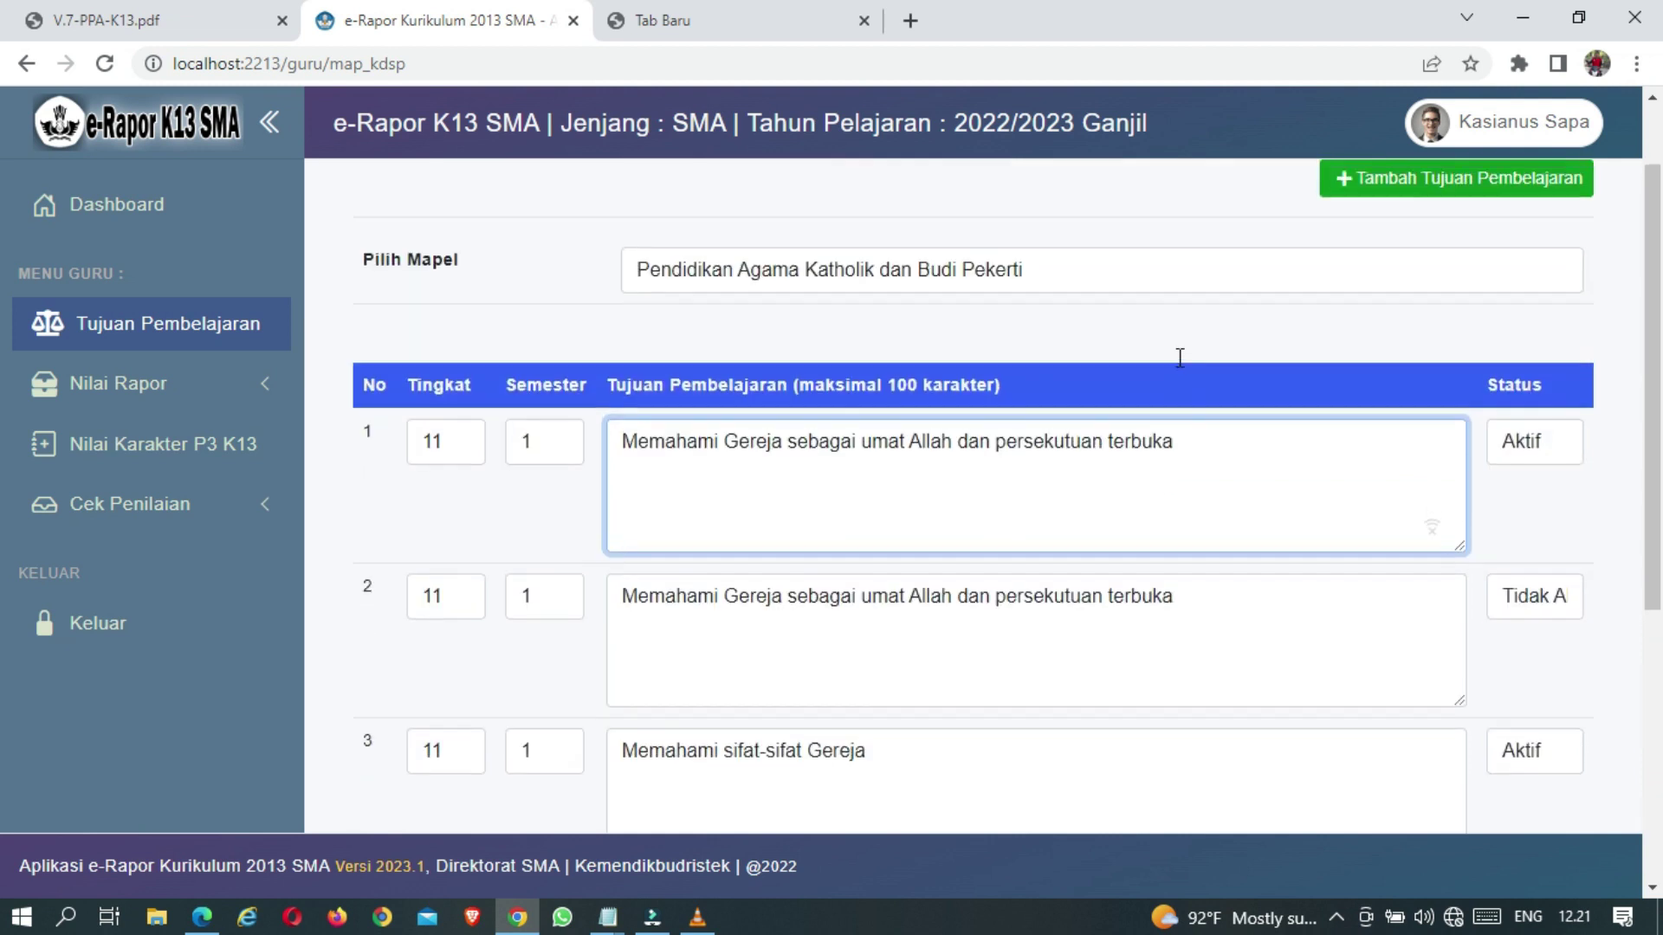
scroll(1178, 357, down, 1)
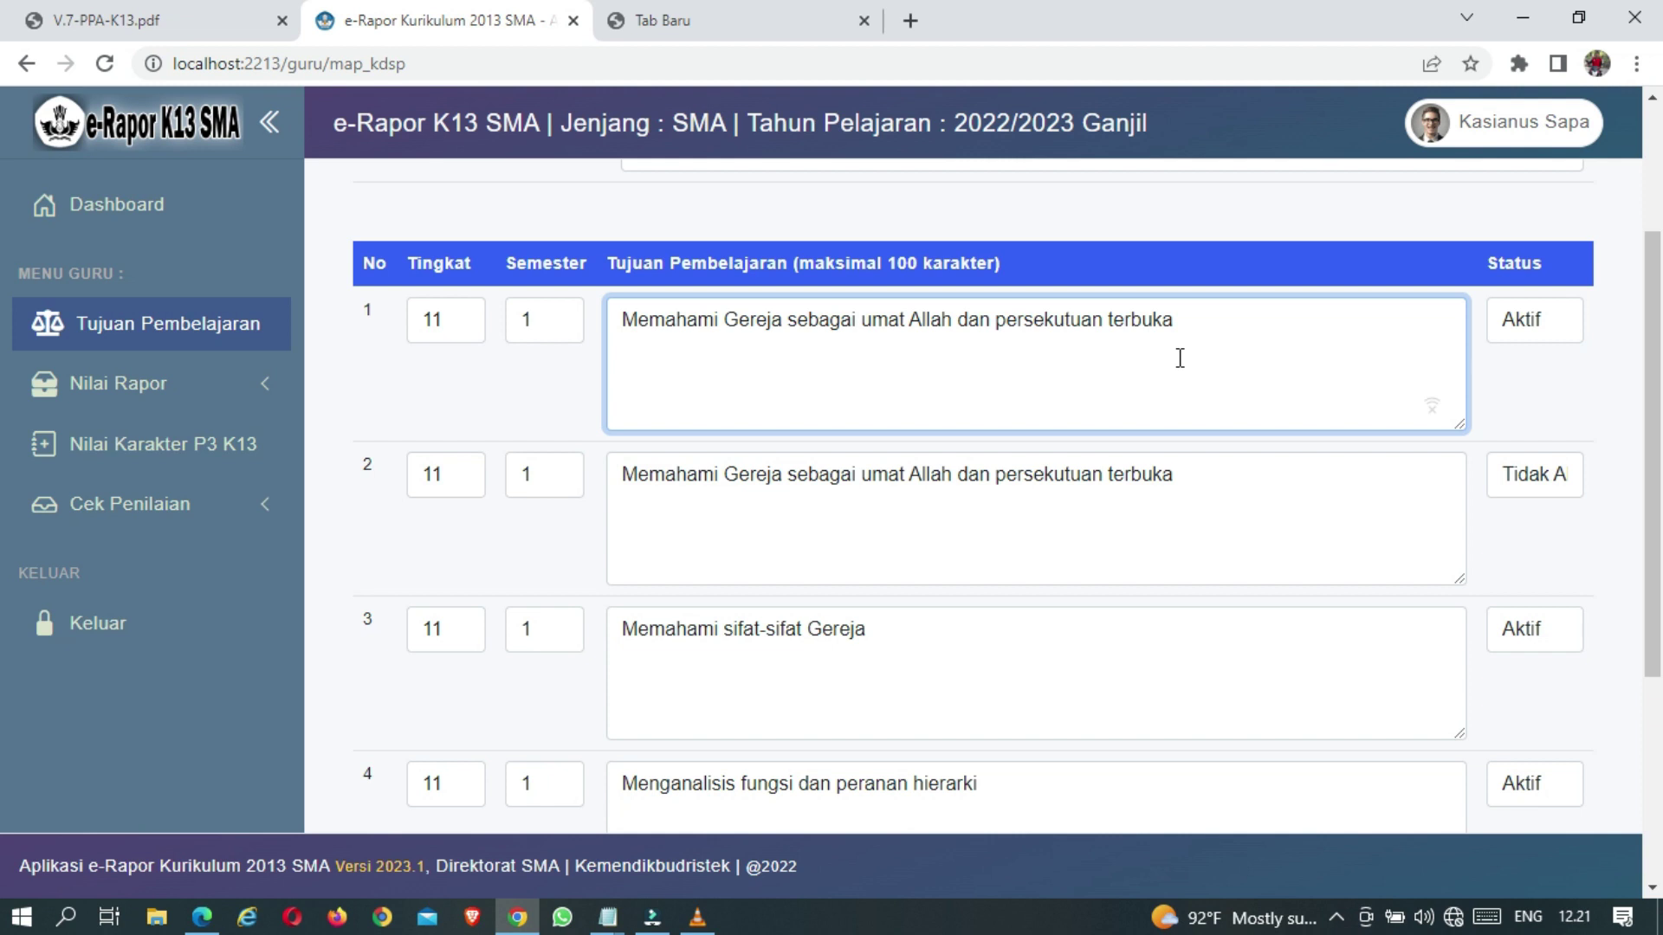
scroll(1180, 358, up, 1)
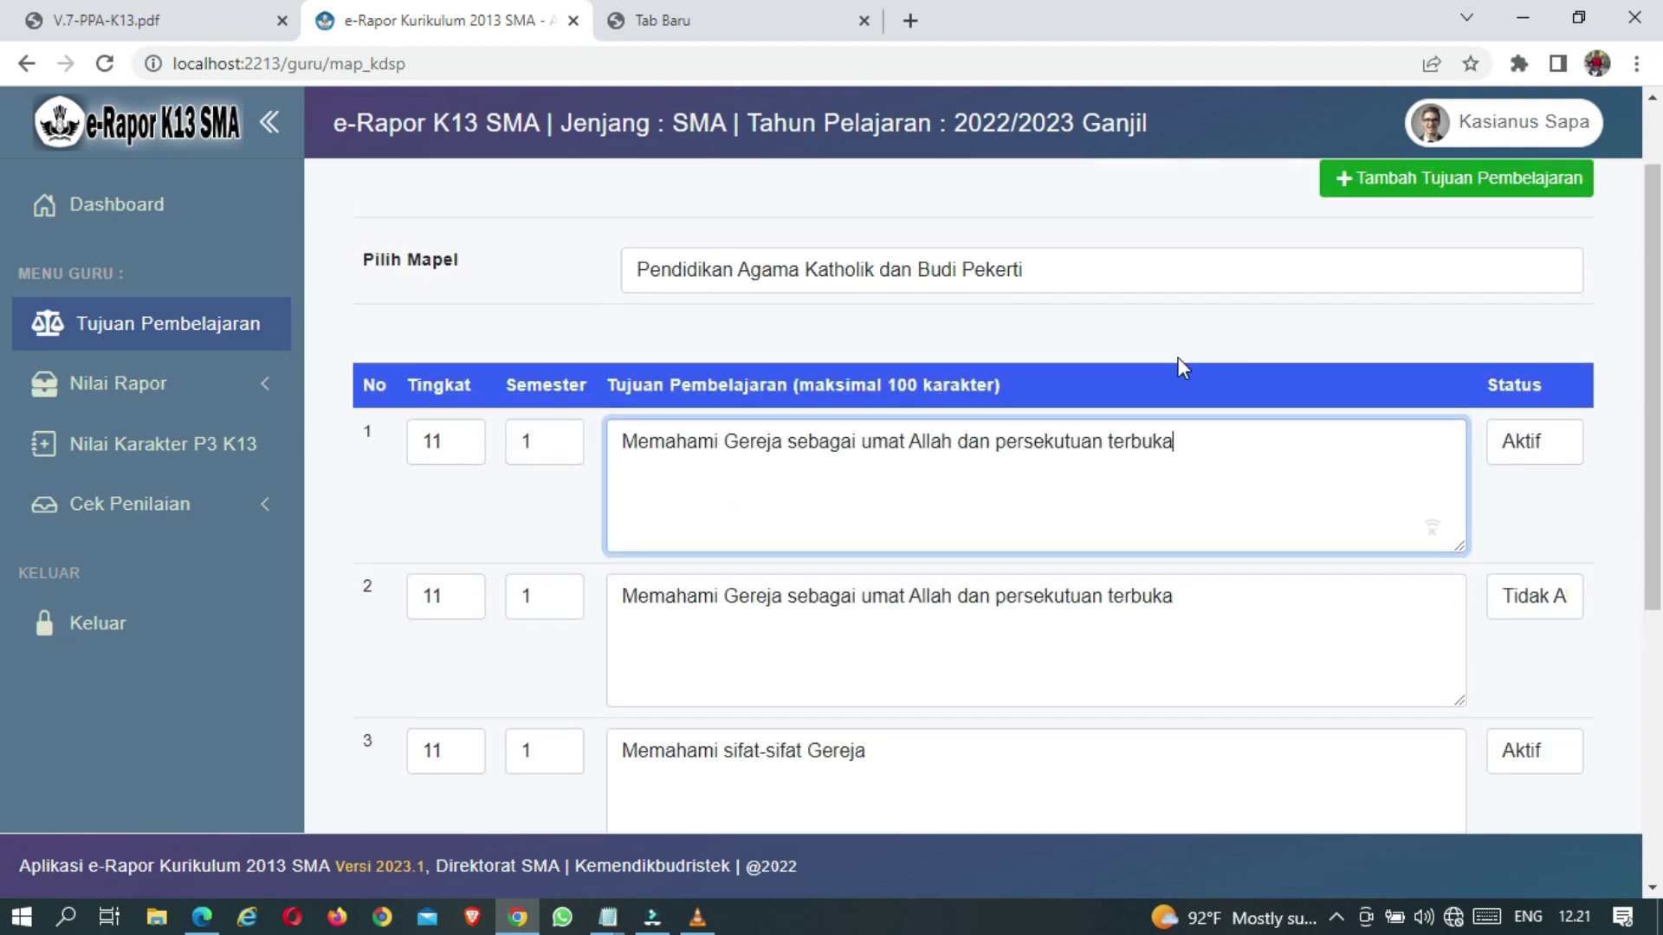
click(938, 267)
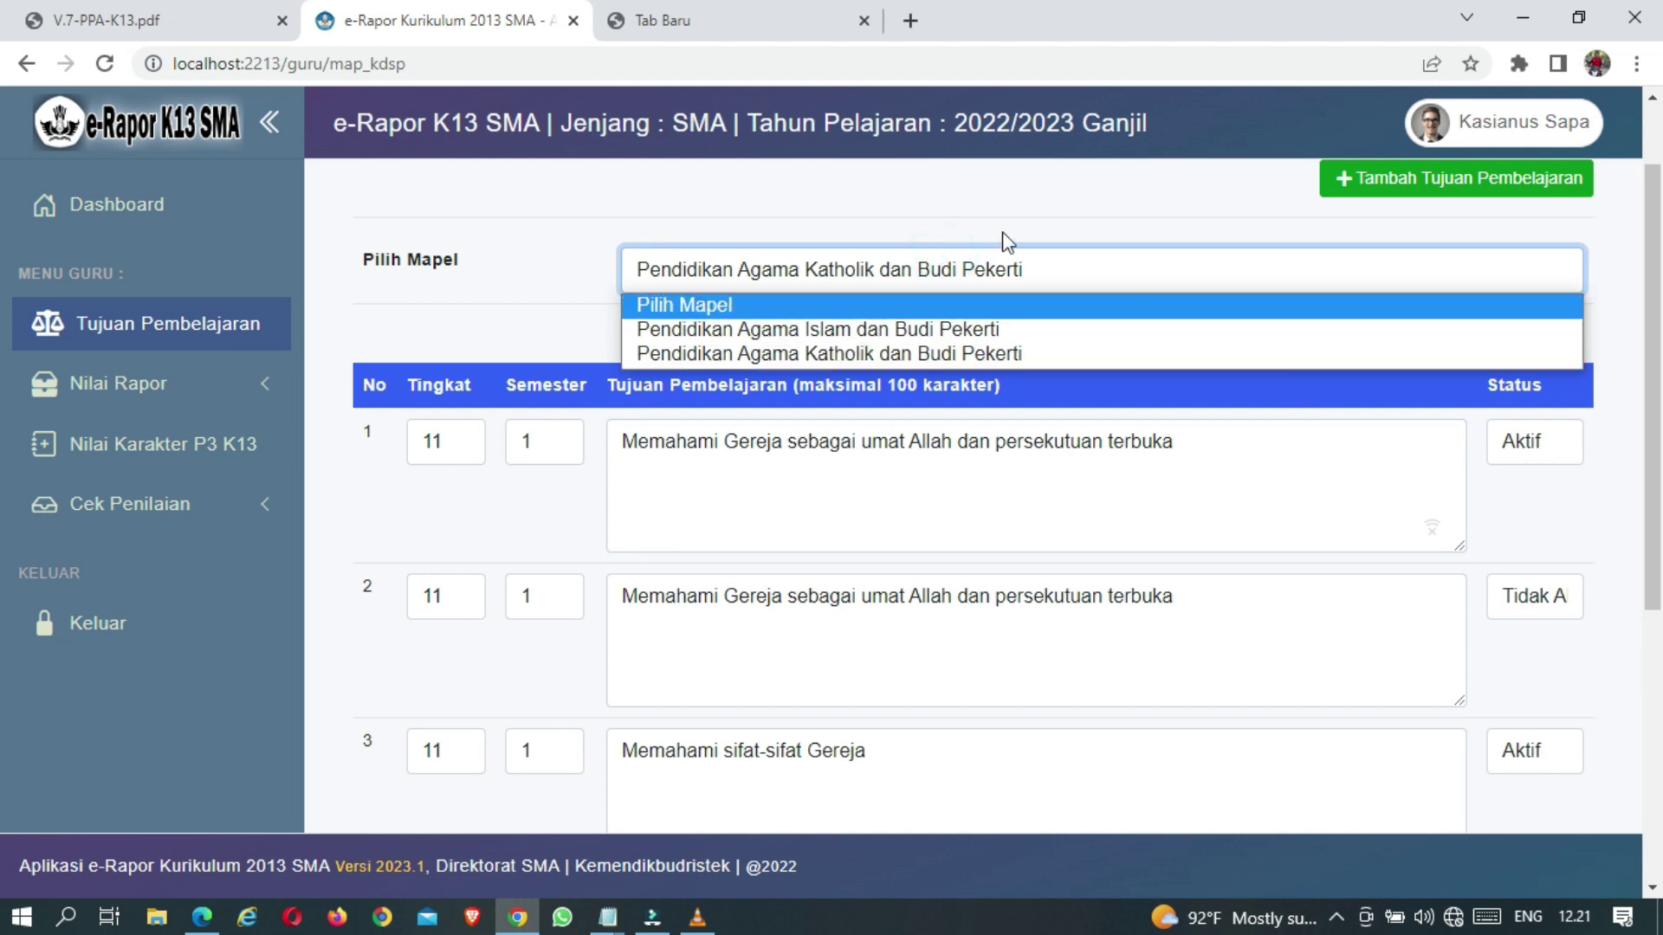
click(978, 181)
click(1380, 182)
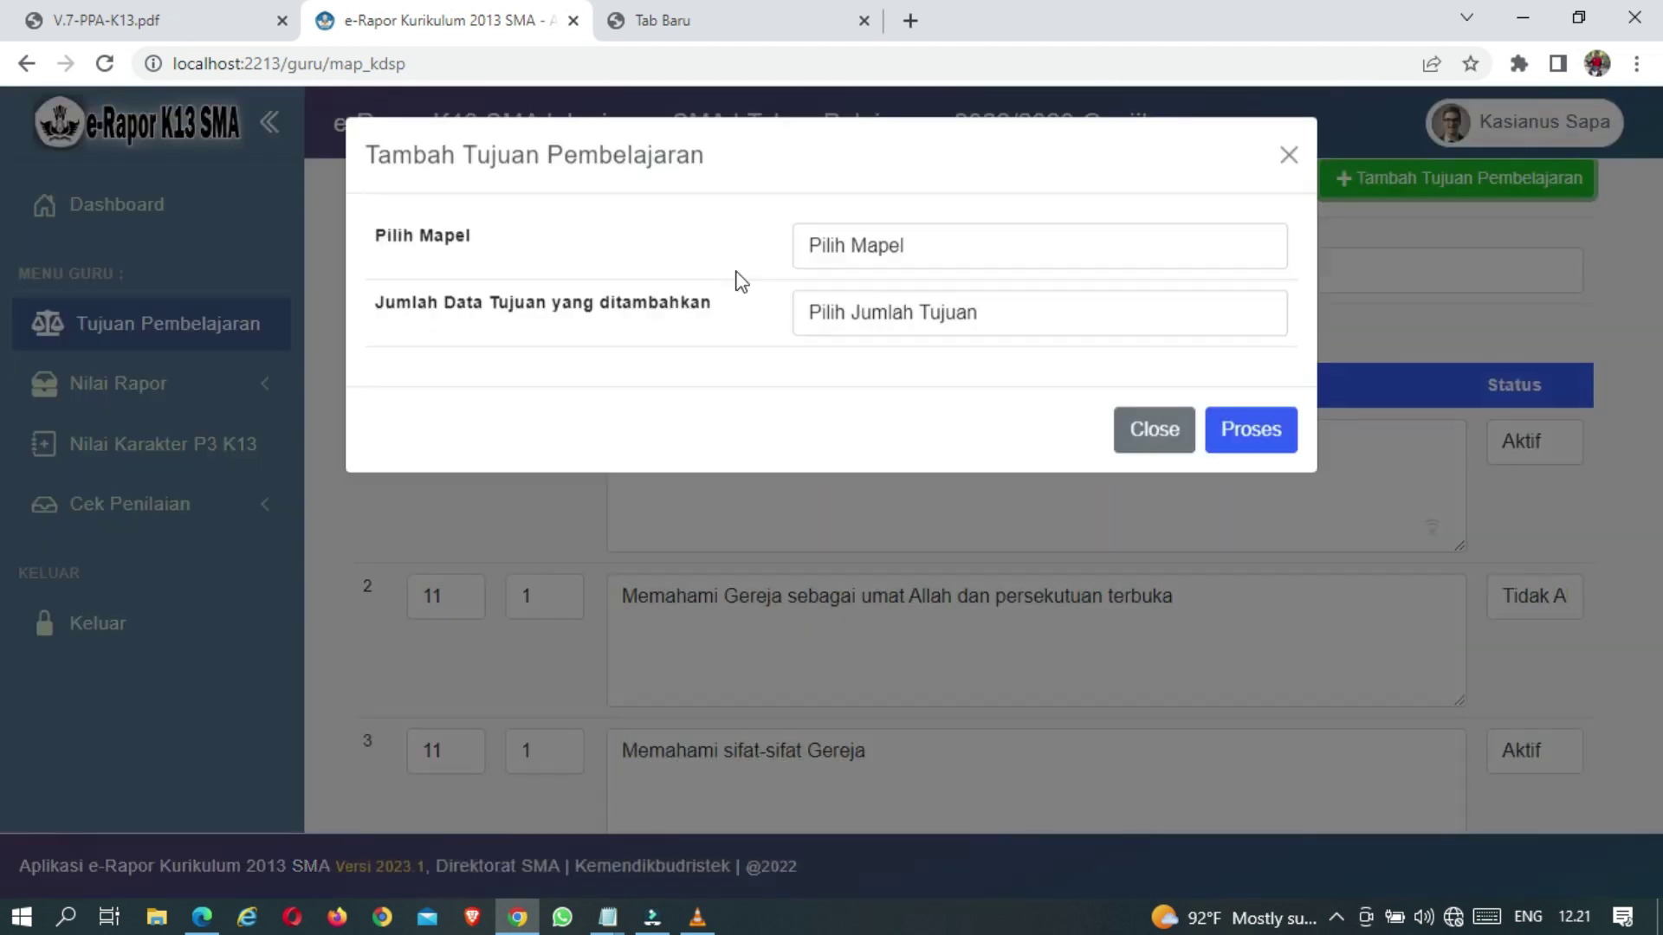
click(801, 246)
click(836, 329)
click(855, 314)
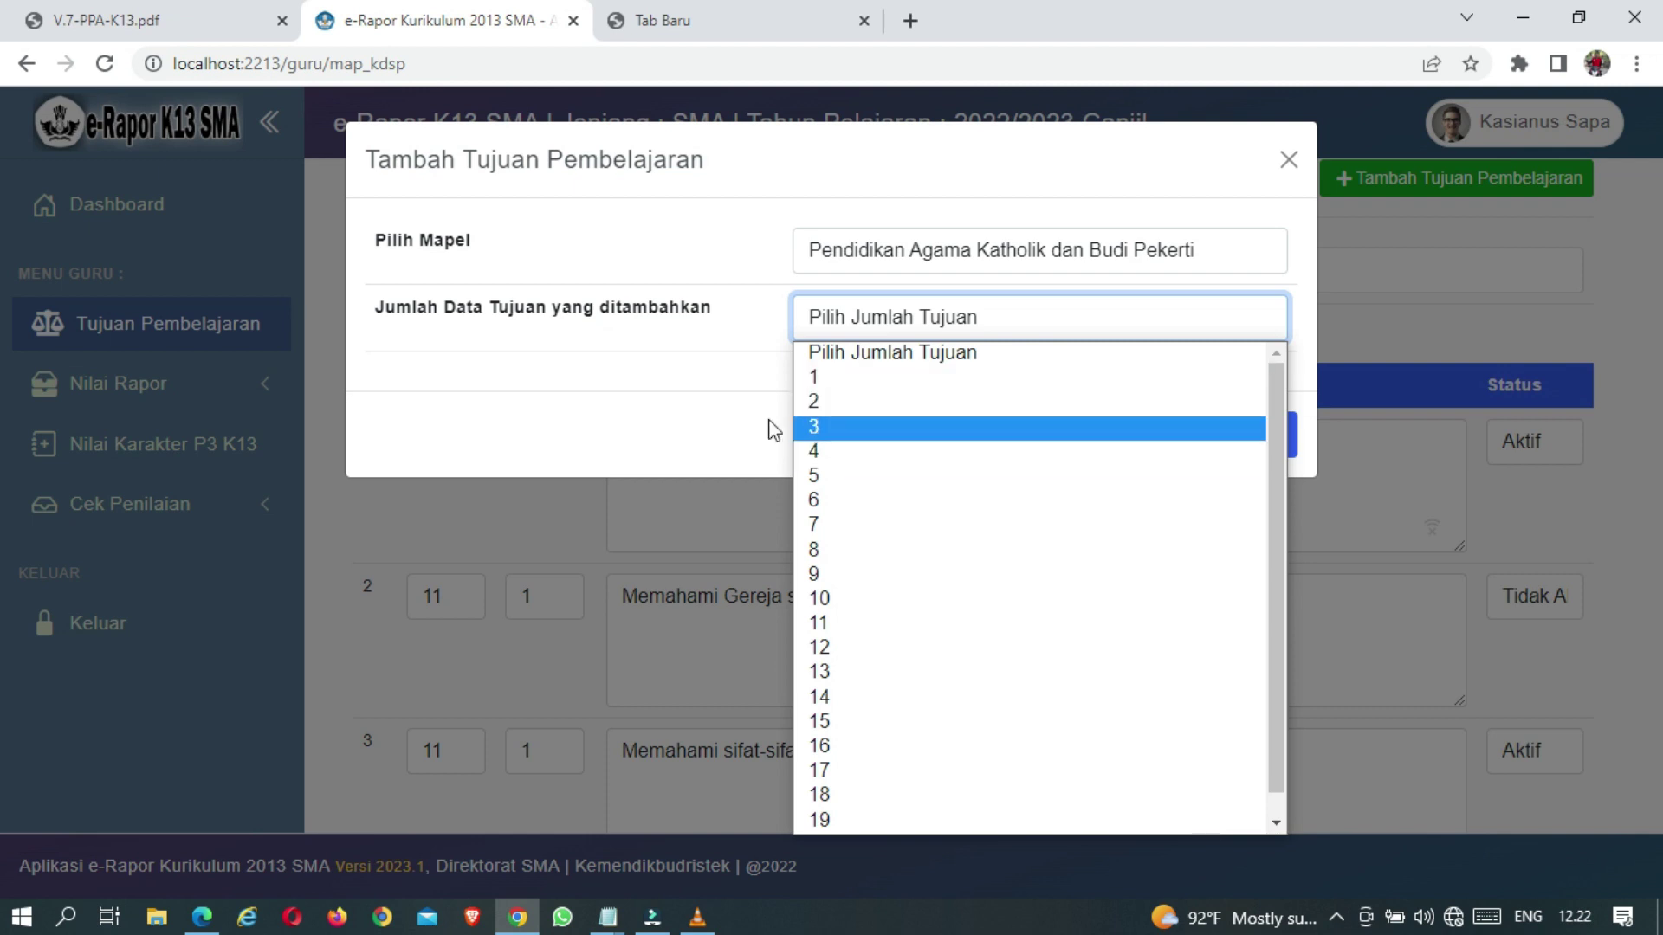
click(688, 407)
click(1158, 445)
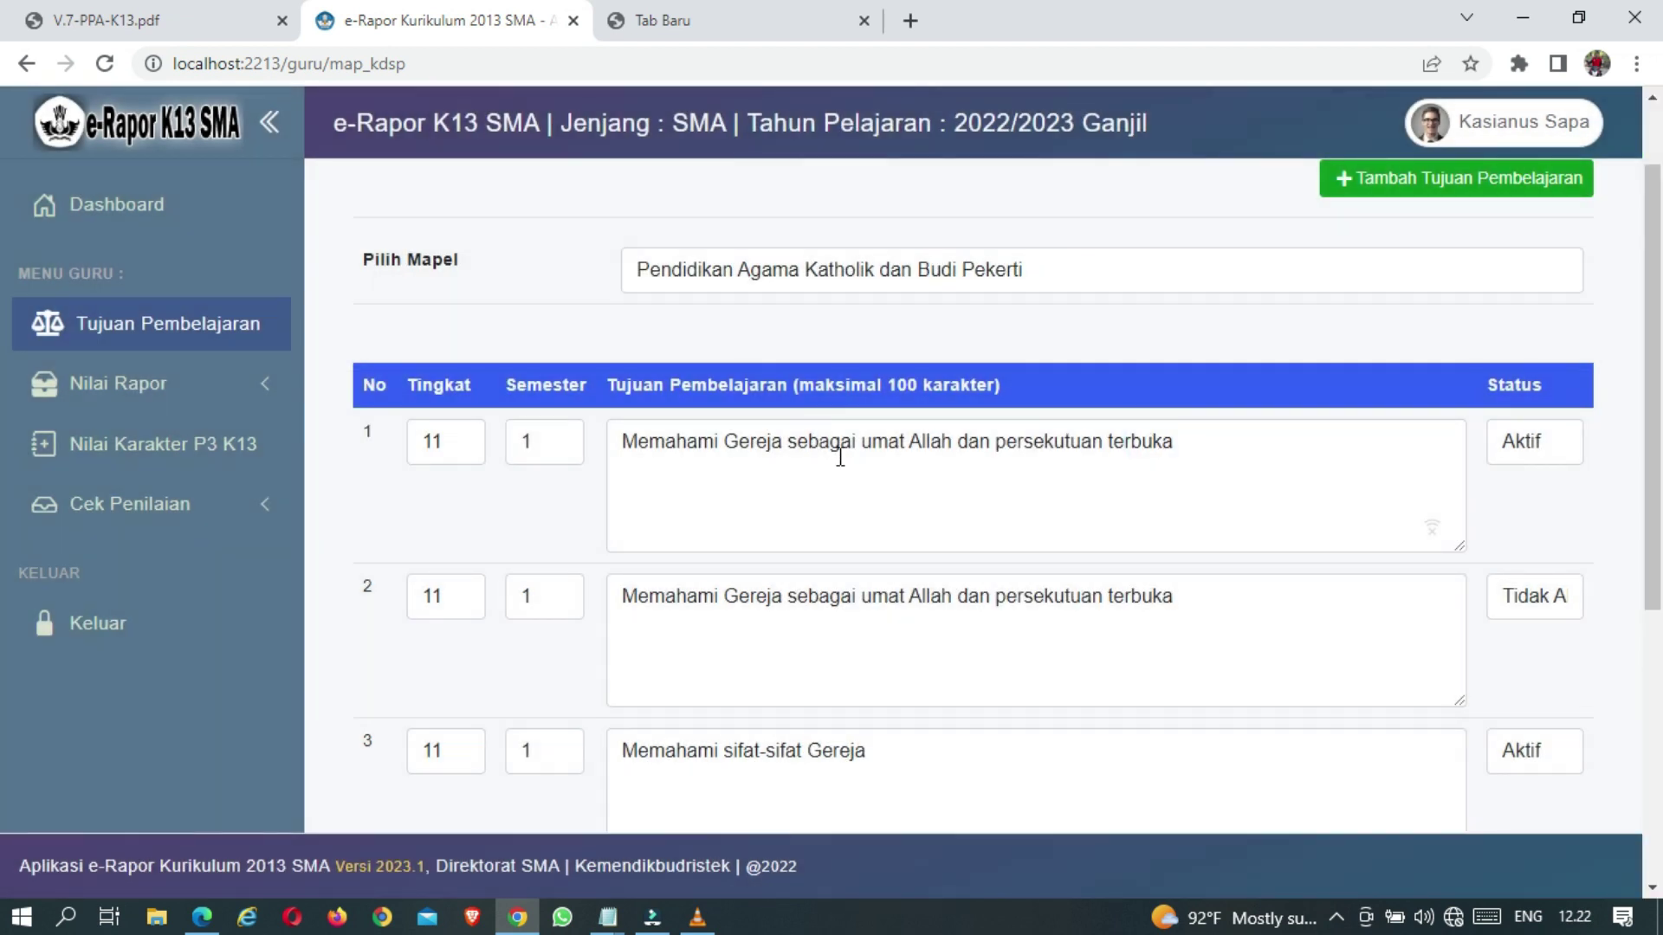
scroll(1175, 517, down, 2)
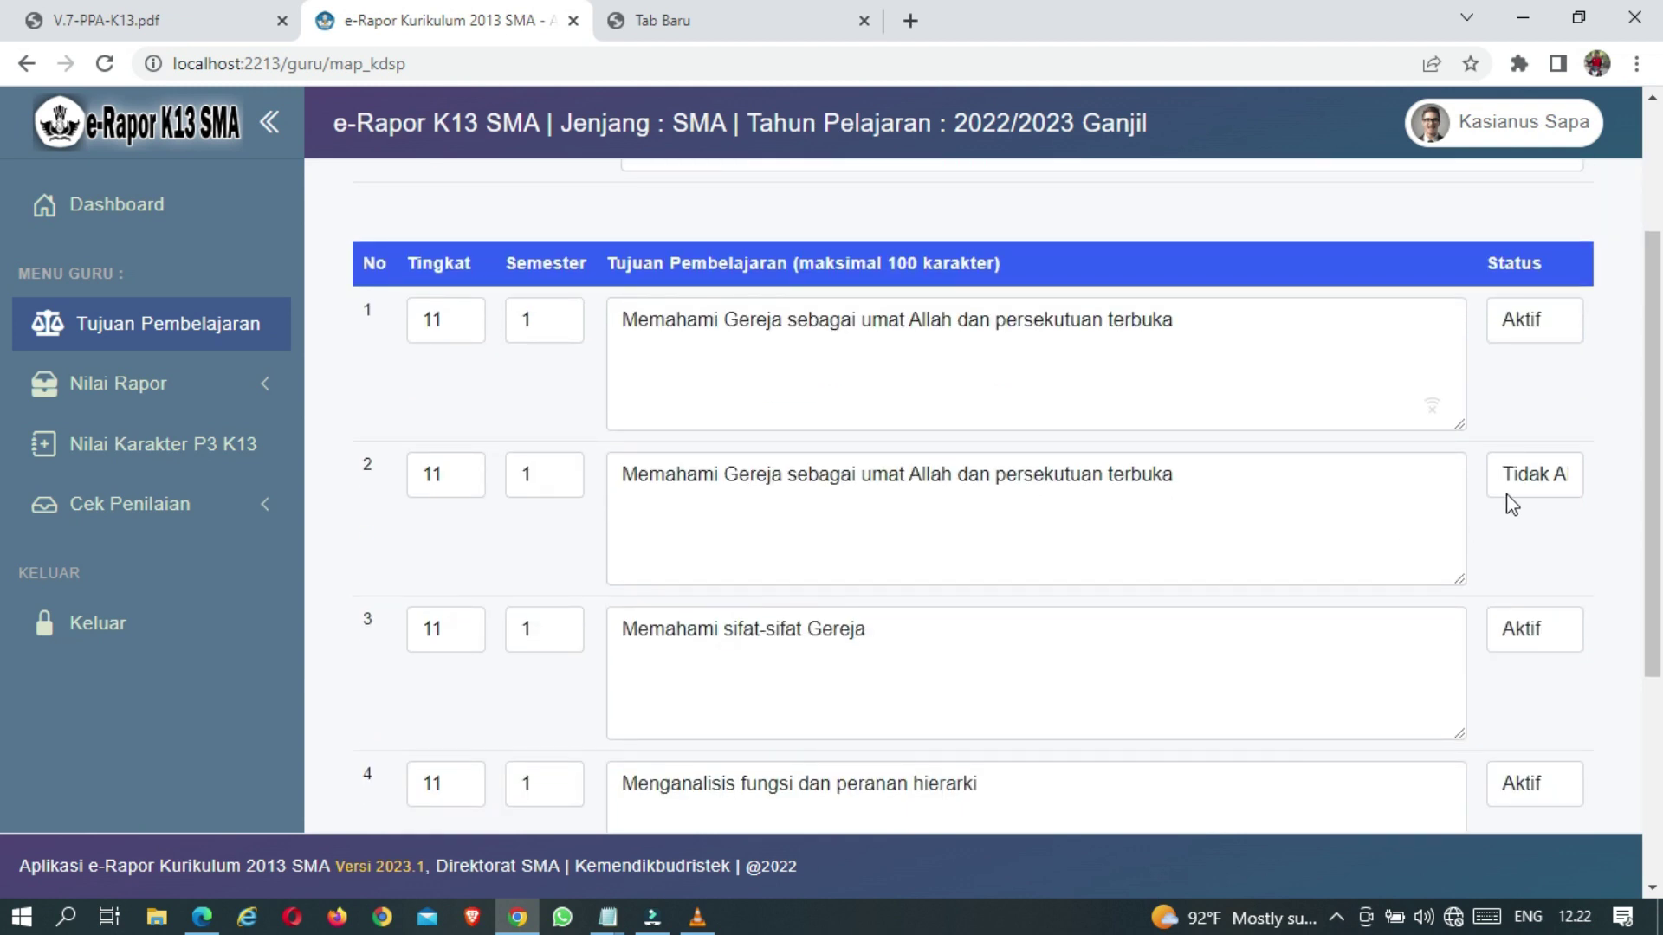
click(1529, 477)
click(1530, 532)
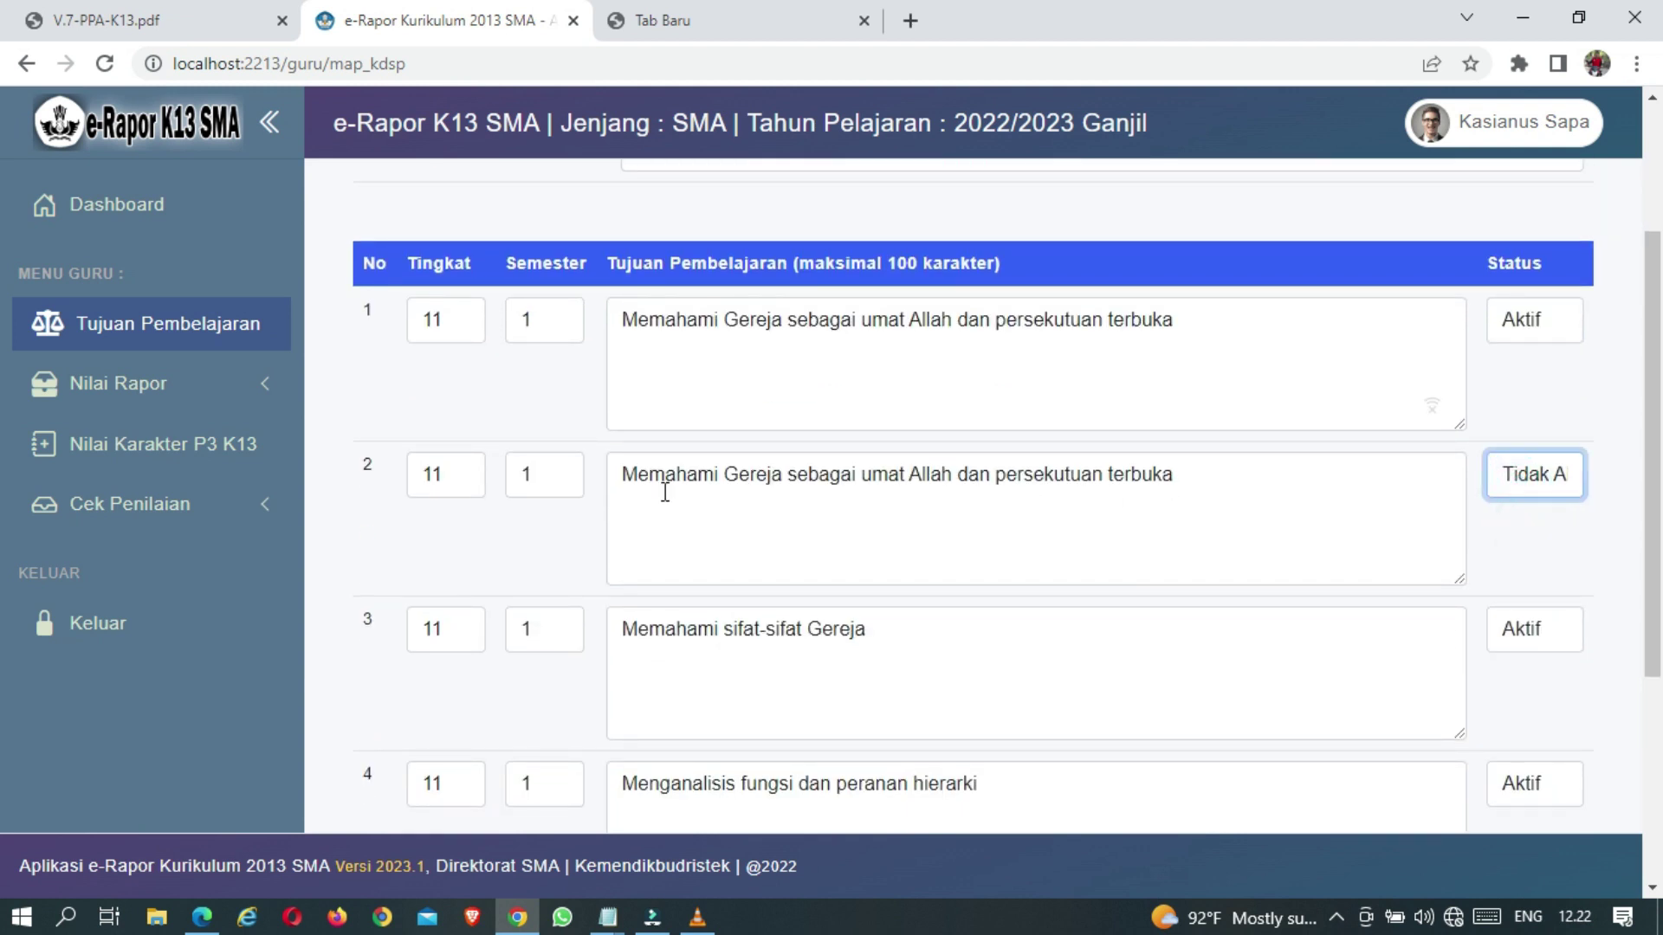
Display the report grade input list for class XI Bahasa, Pendidikan Agama Katholik dan Budi Pekerti, Semester 1
click(189, 395)
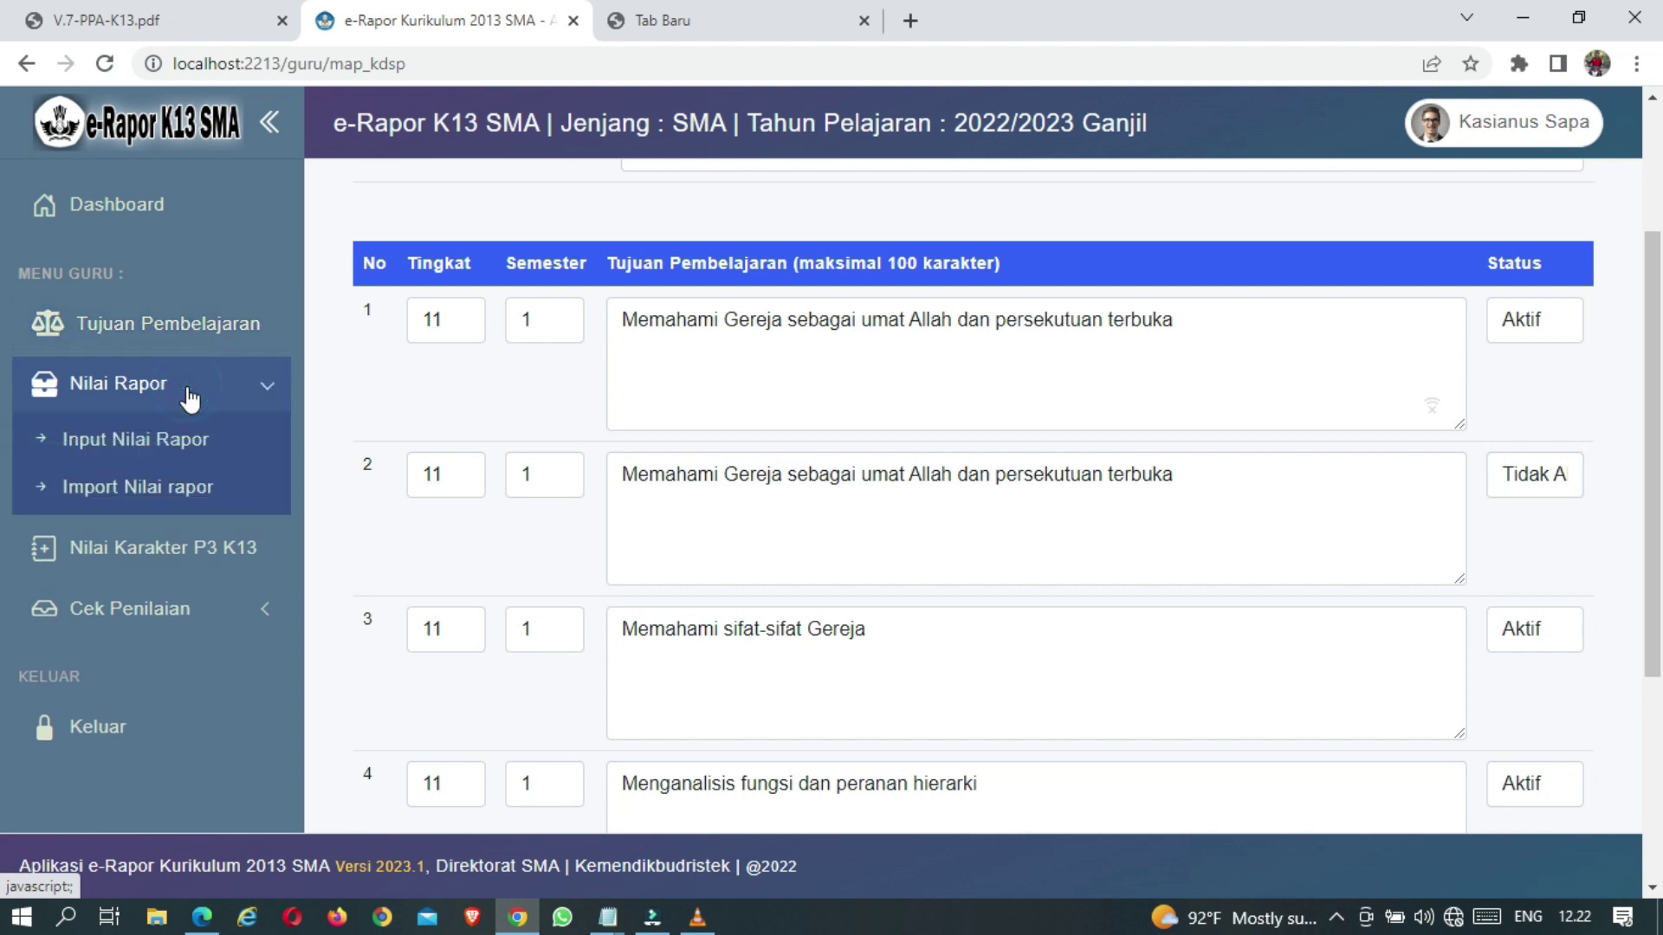
click(192, 439)
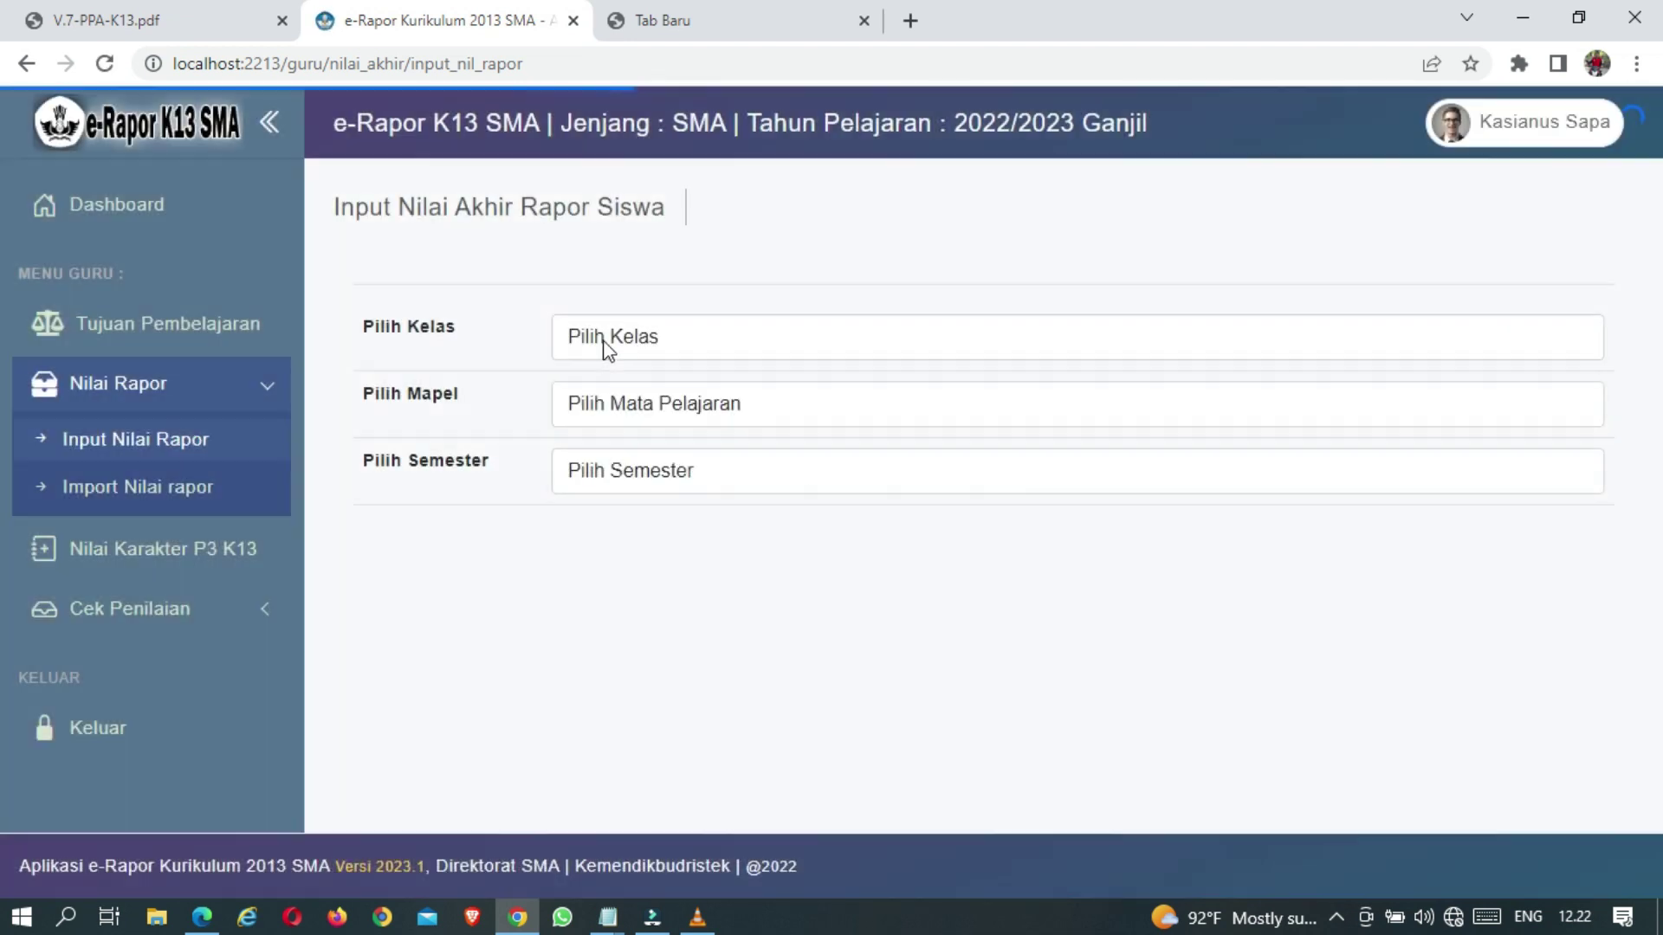
click(604, 341)
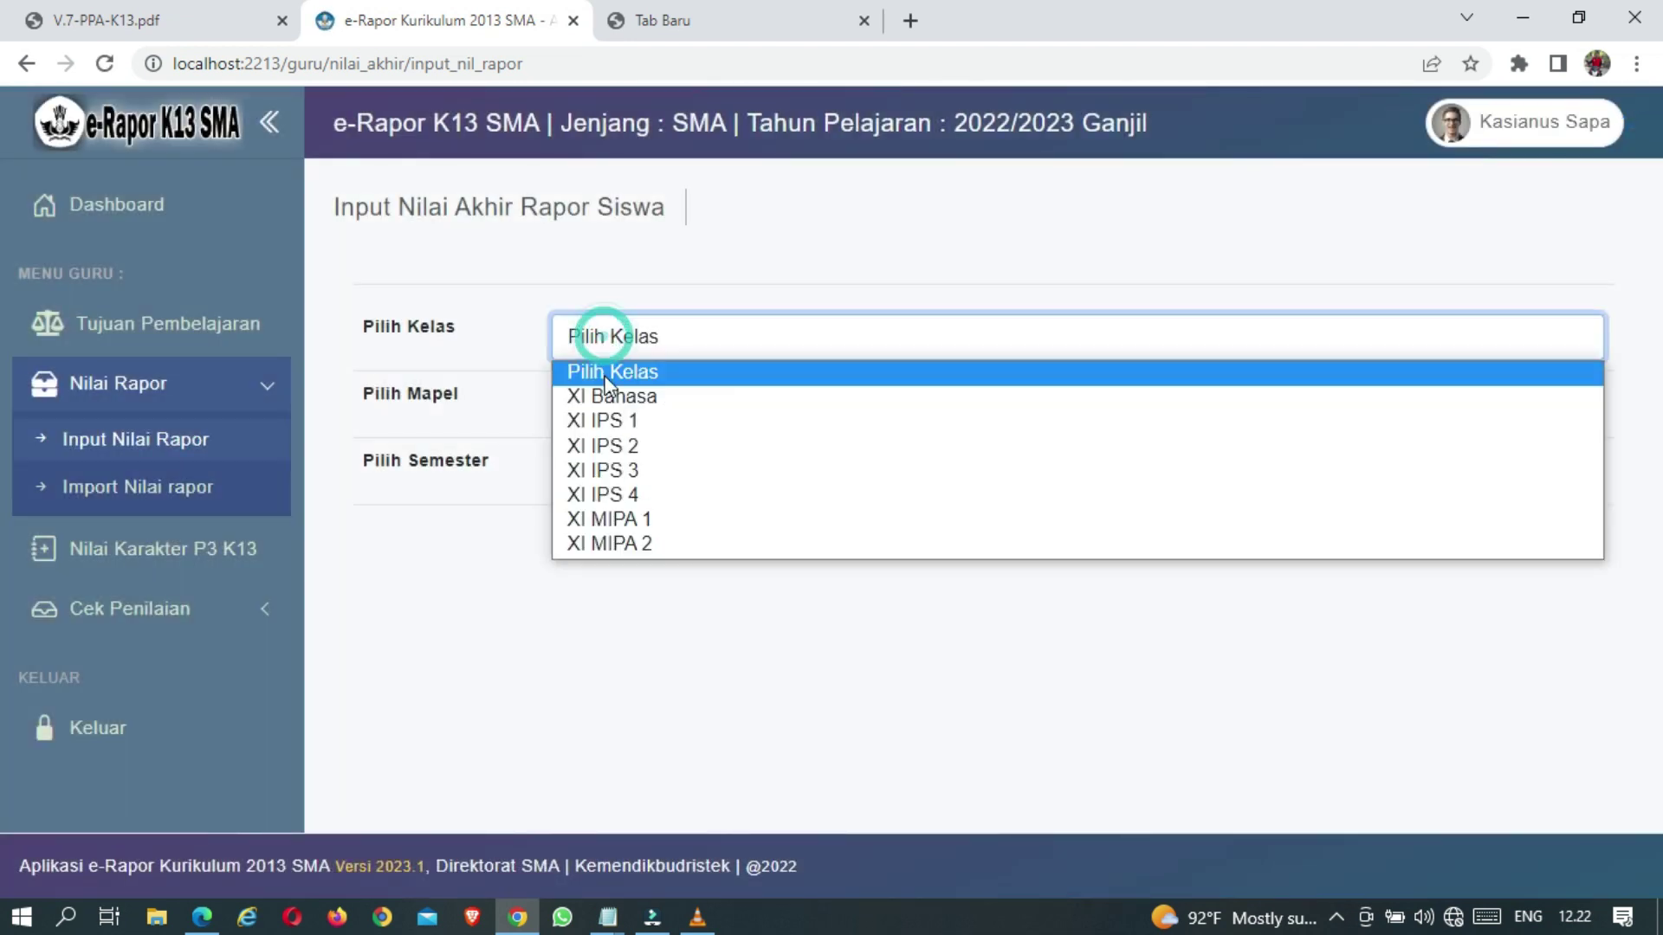
click(610, 391)
click(615, 407)
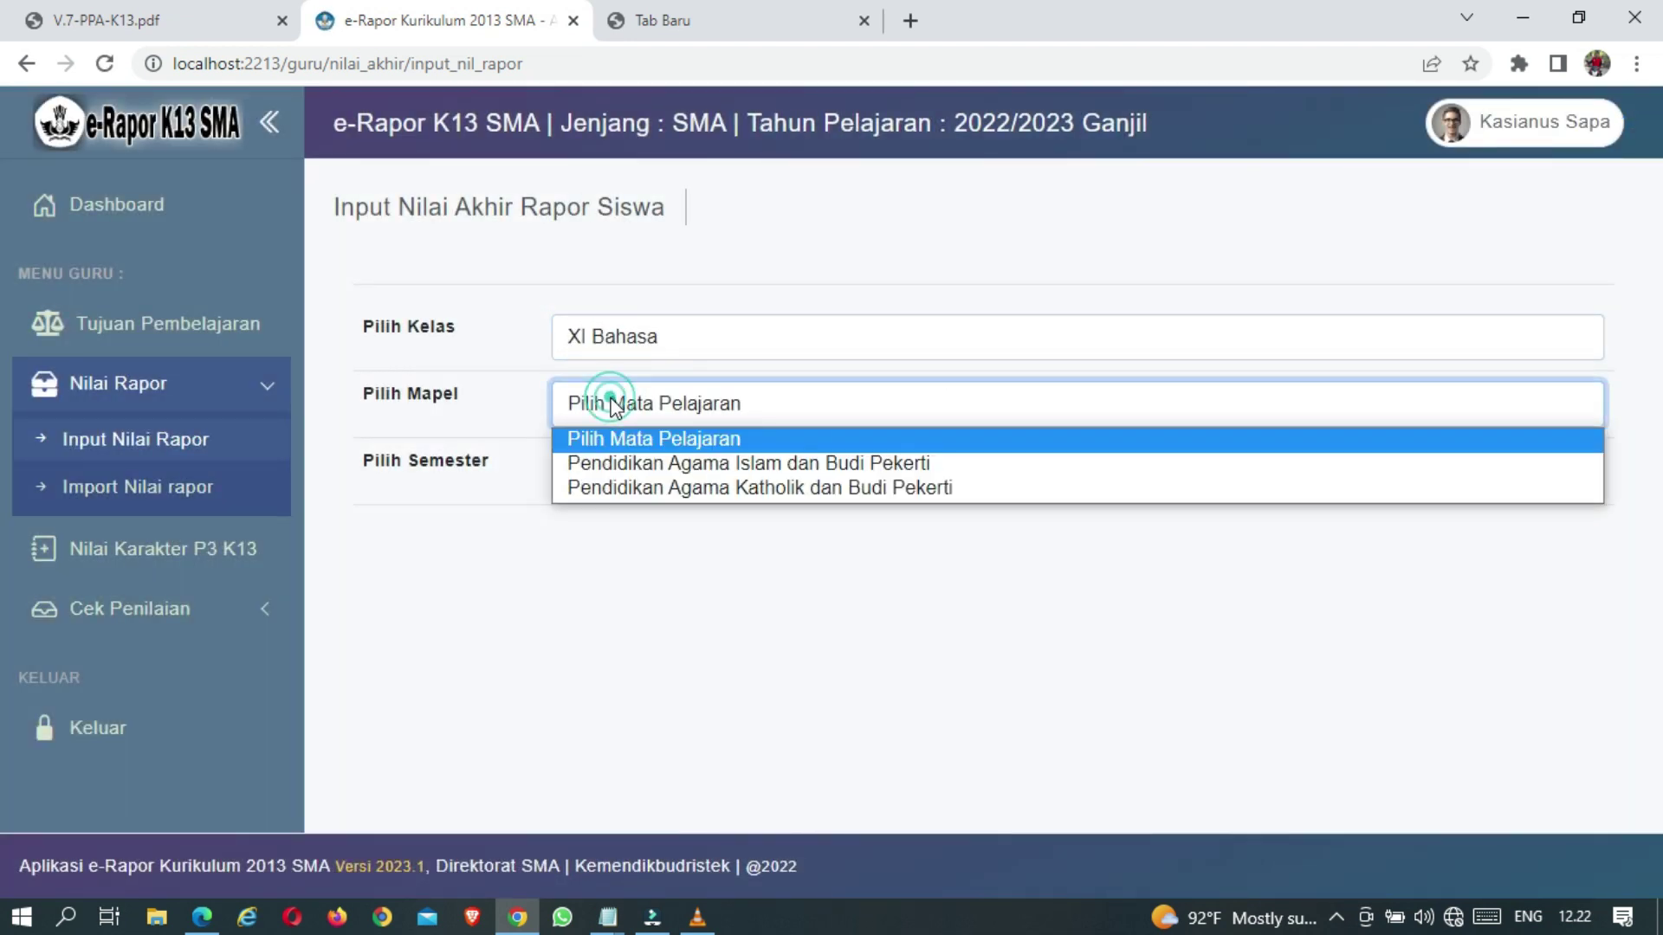
click(611, 490)
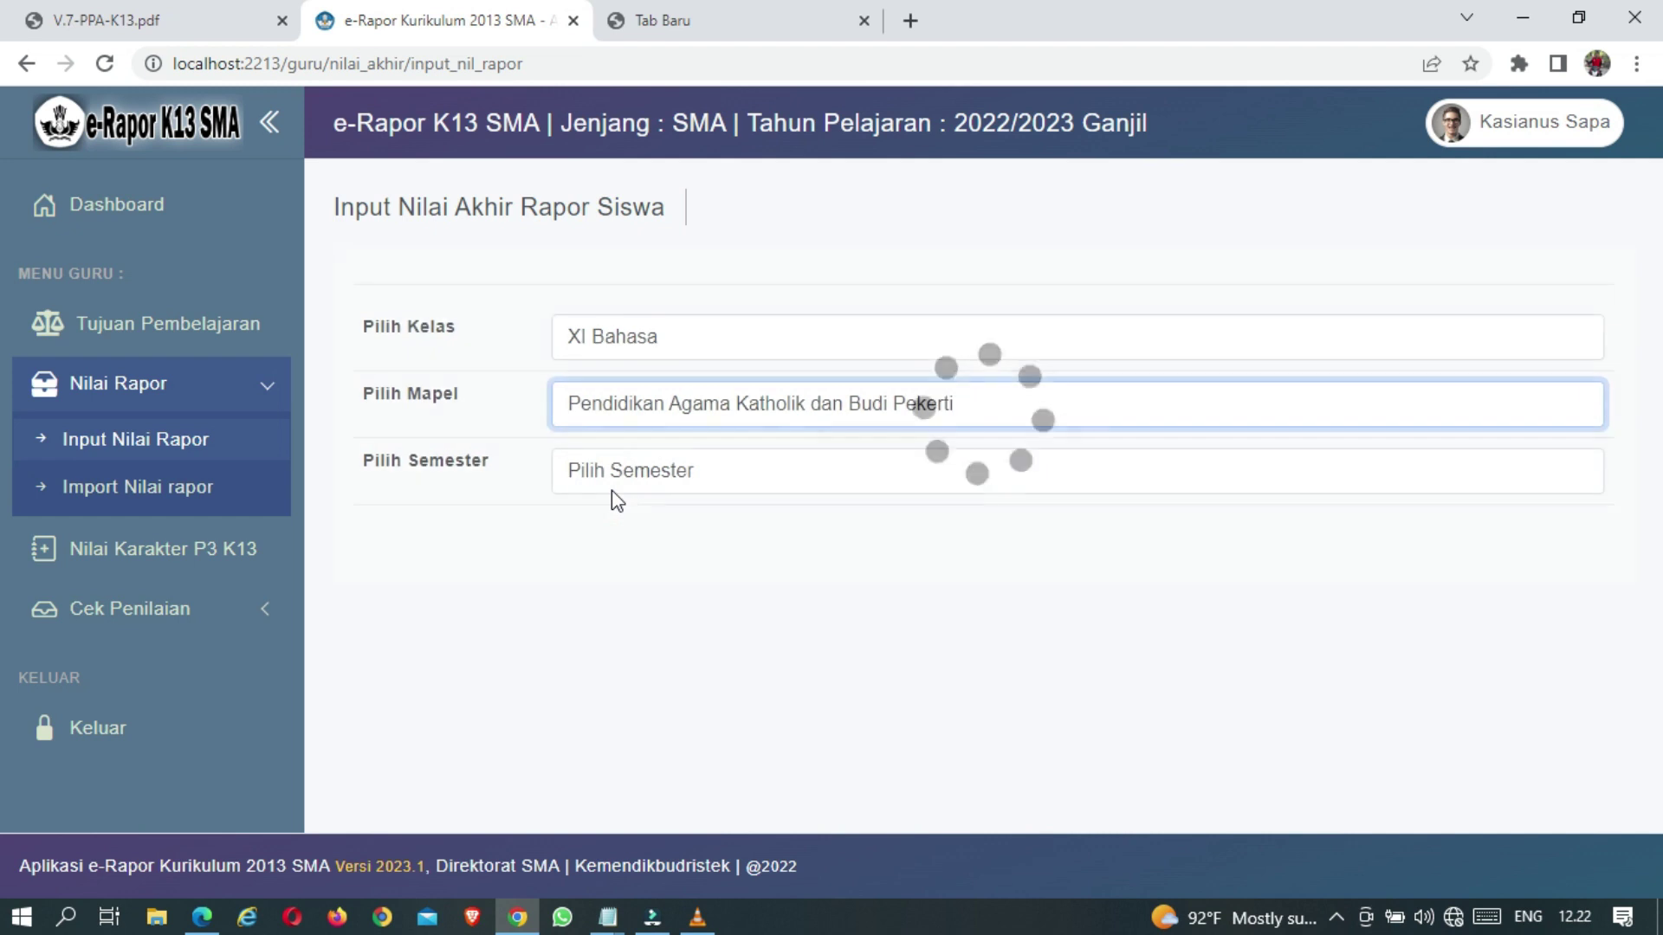
click(624, 483)
click(628, 530)
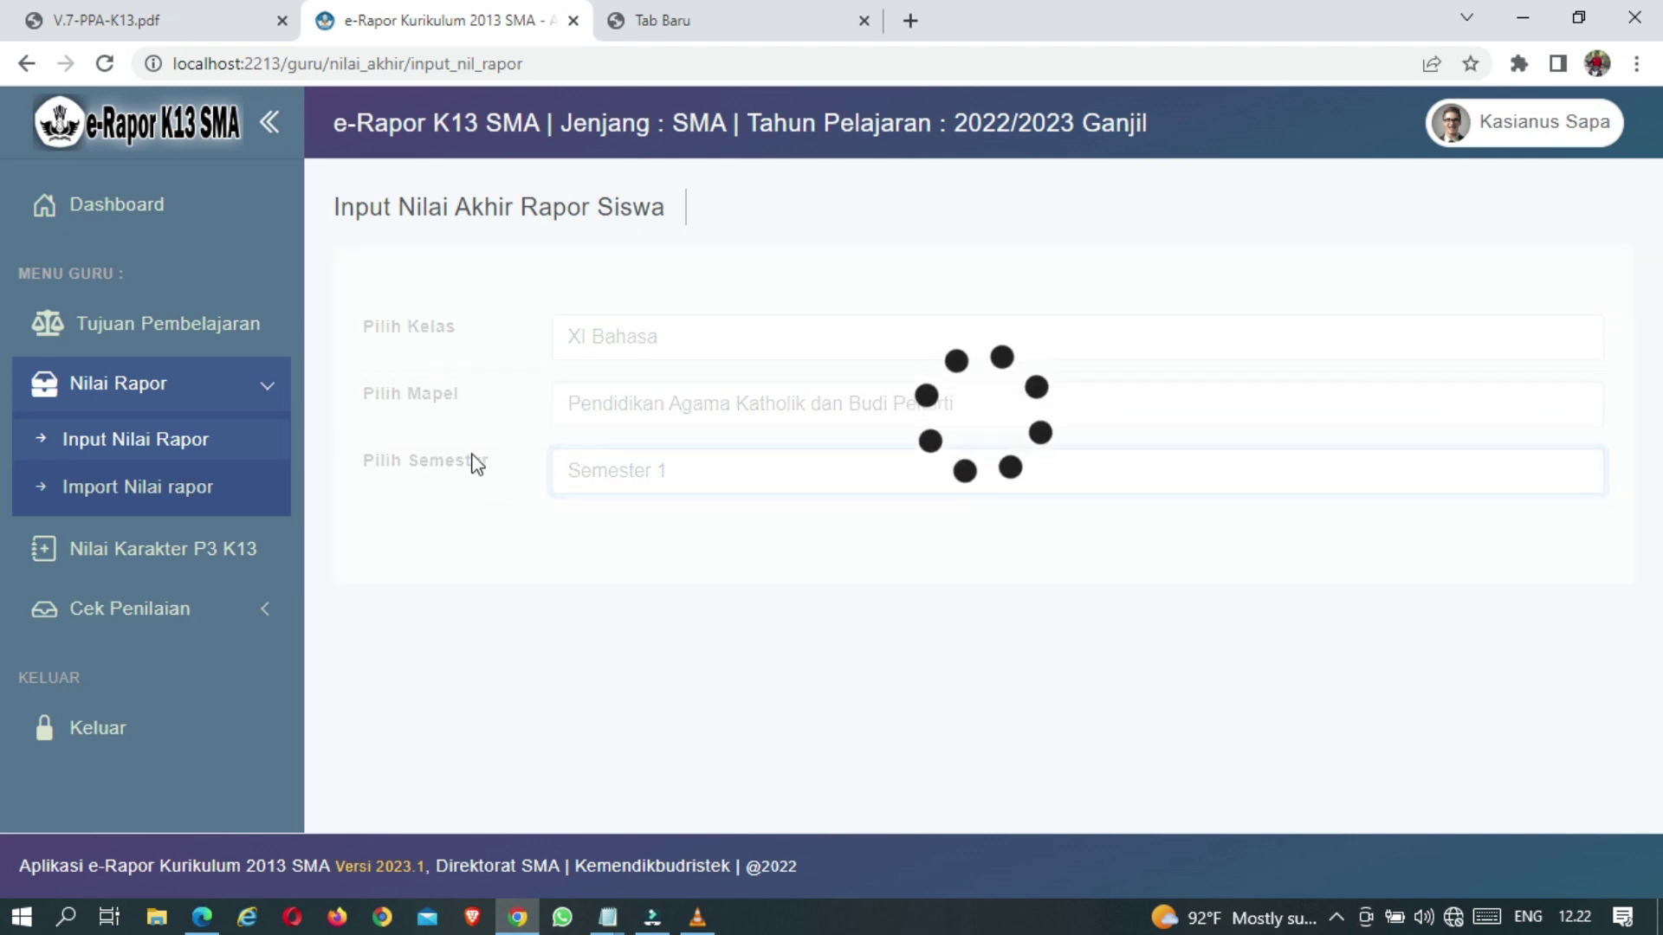
Enter the report grades 90, 89 and 78 for the students in rows 1 to 3
scroll(476, 460, down, 5)
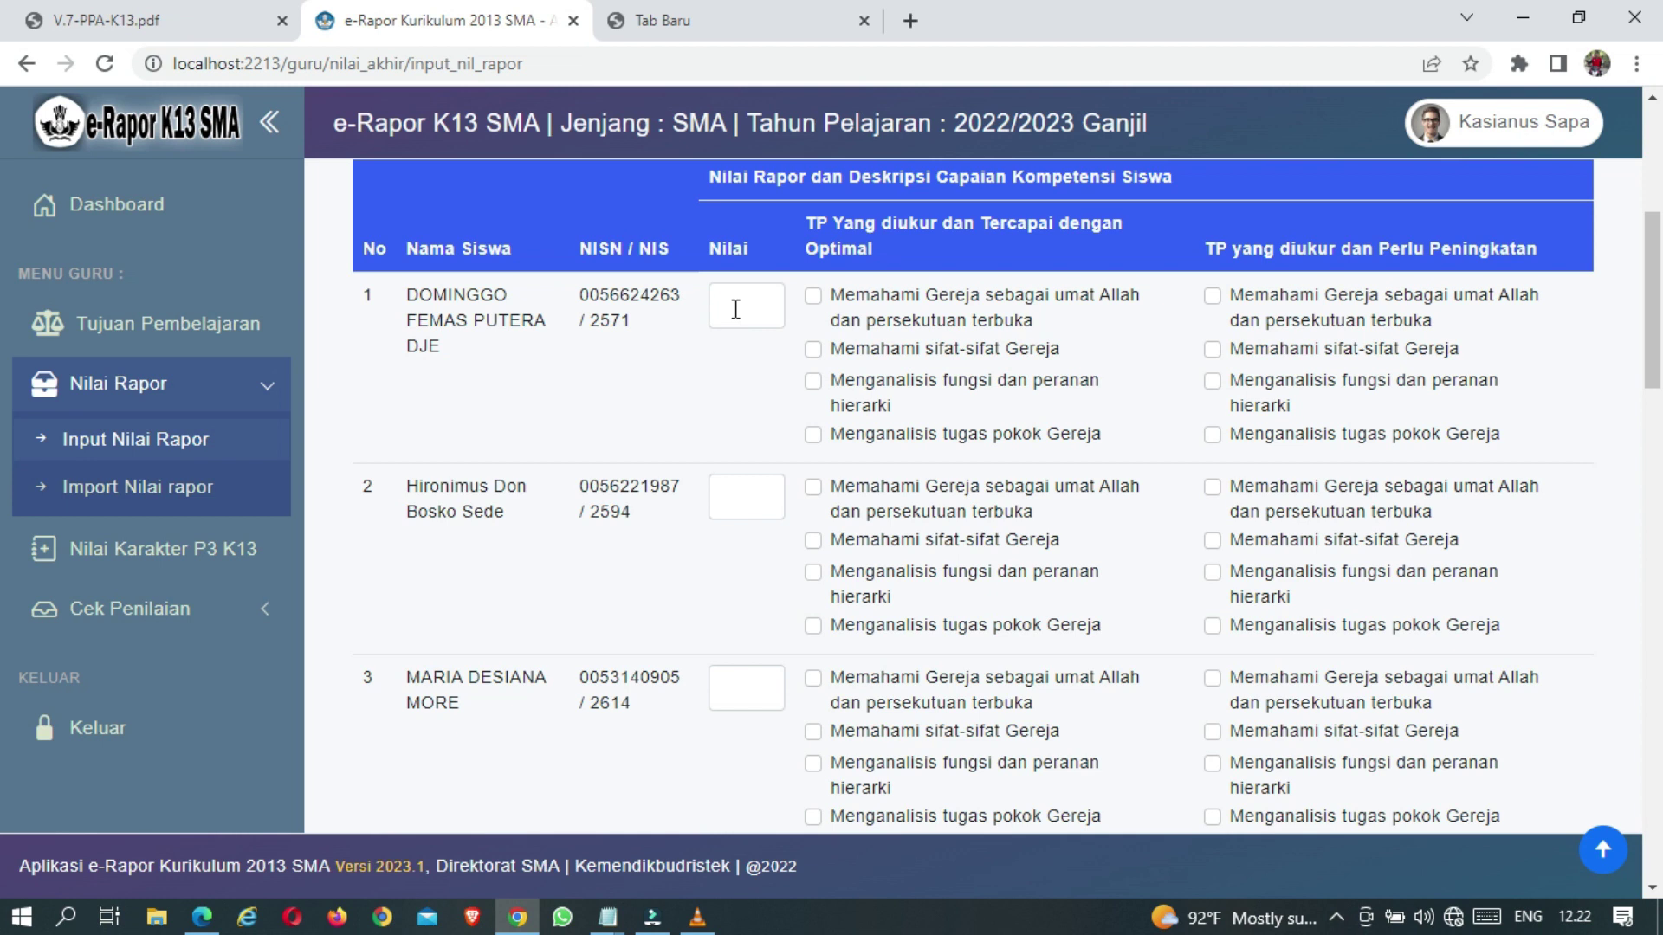
click(735, 309)
text(90)
key(Tab)
click(769, 501)
text(89)
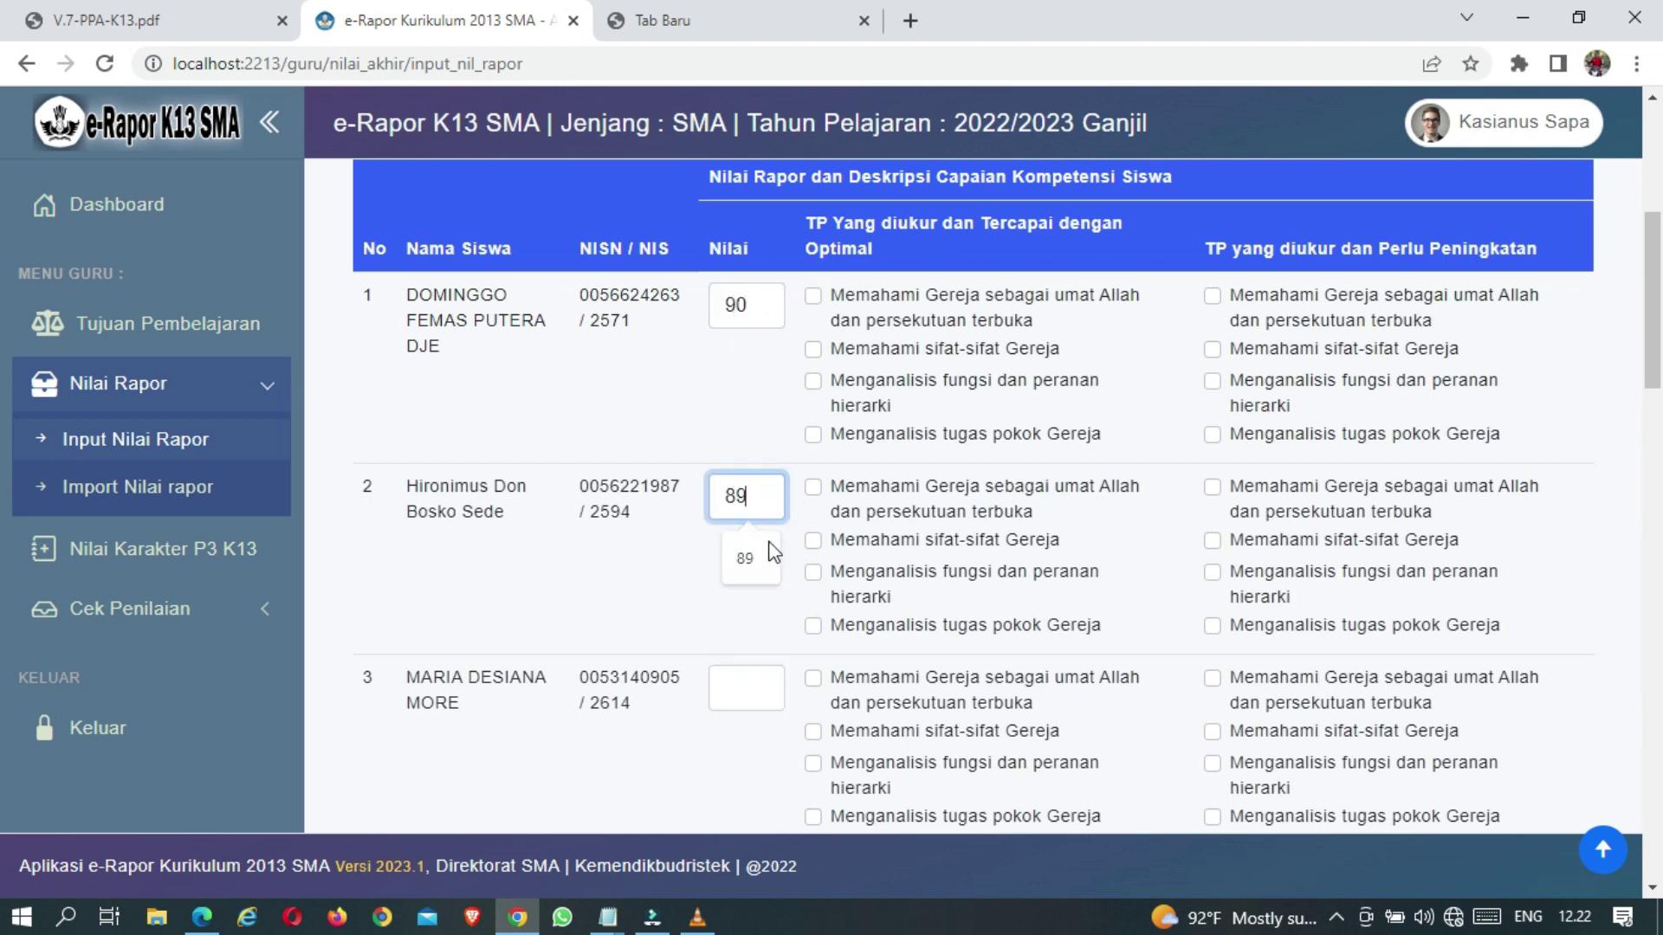
click(749, 680)
text(09)
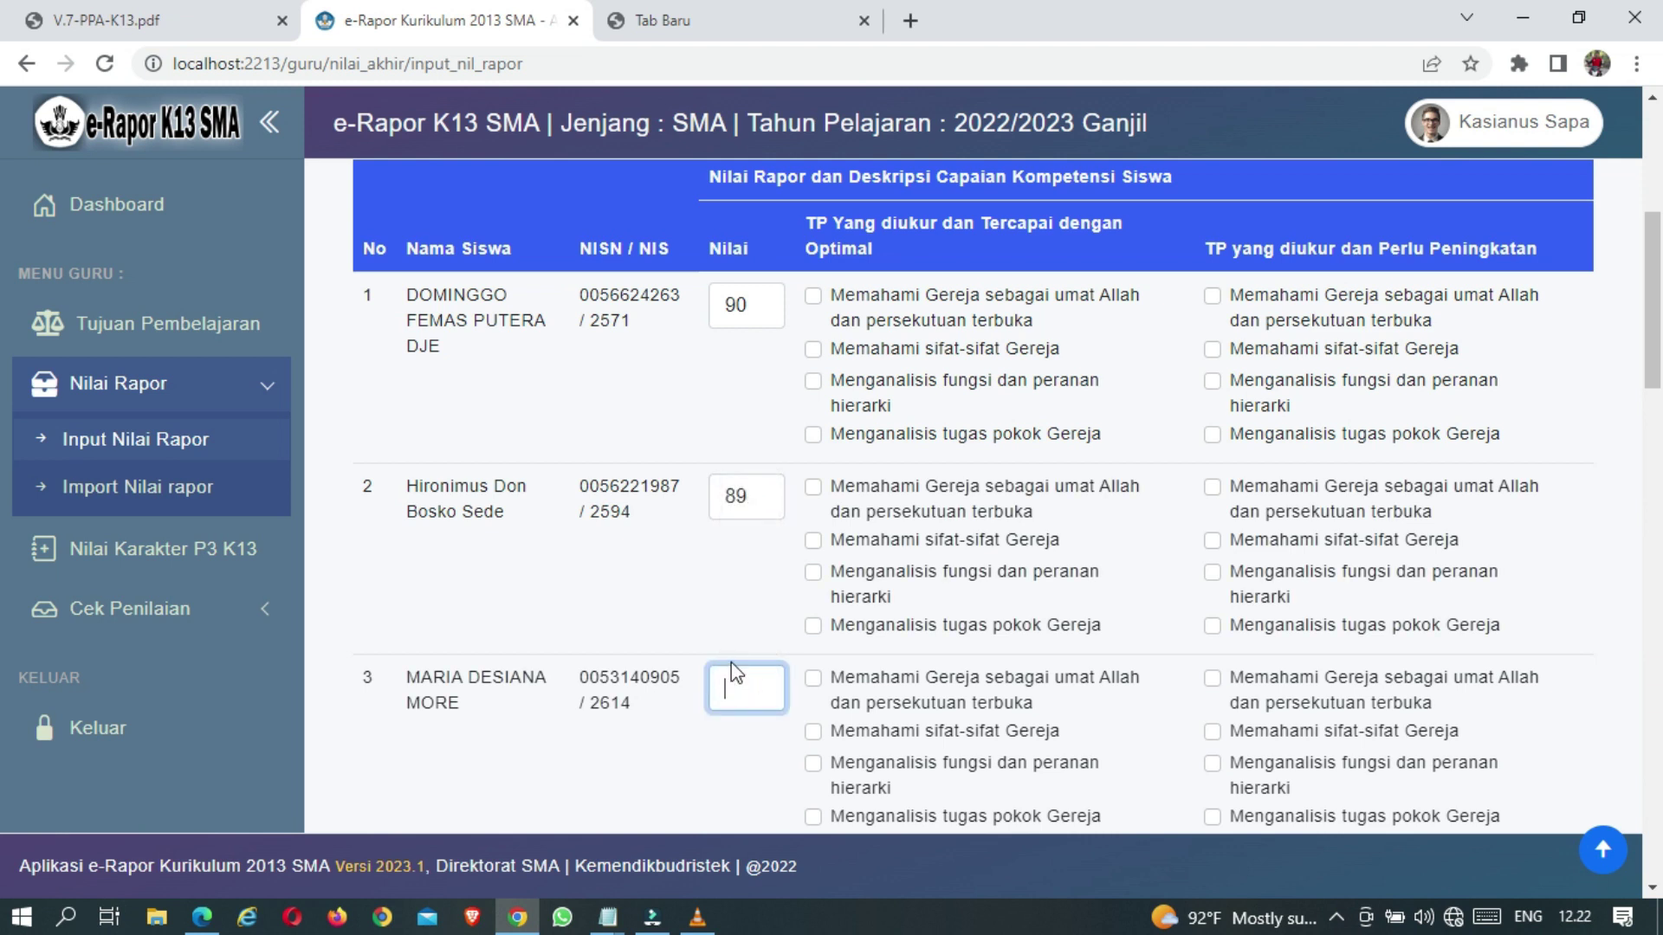
text(78)
Enter the report grades 97, 90 and 87 for the students in rows 4 to 6
scroll(736, 693, down, 2)
click(738, 746)
text(97)
scroll(740, 643, down, 3)
click(733, 698)
text(90)
scroll(741, 701, down, 1)
click(756, 784)
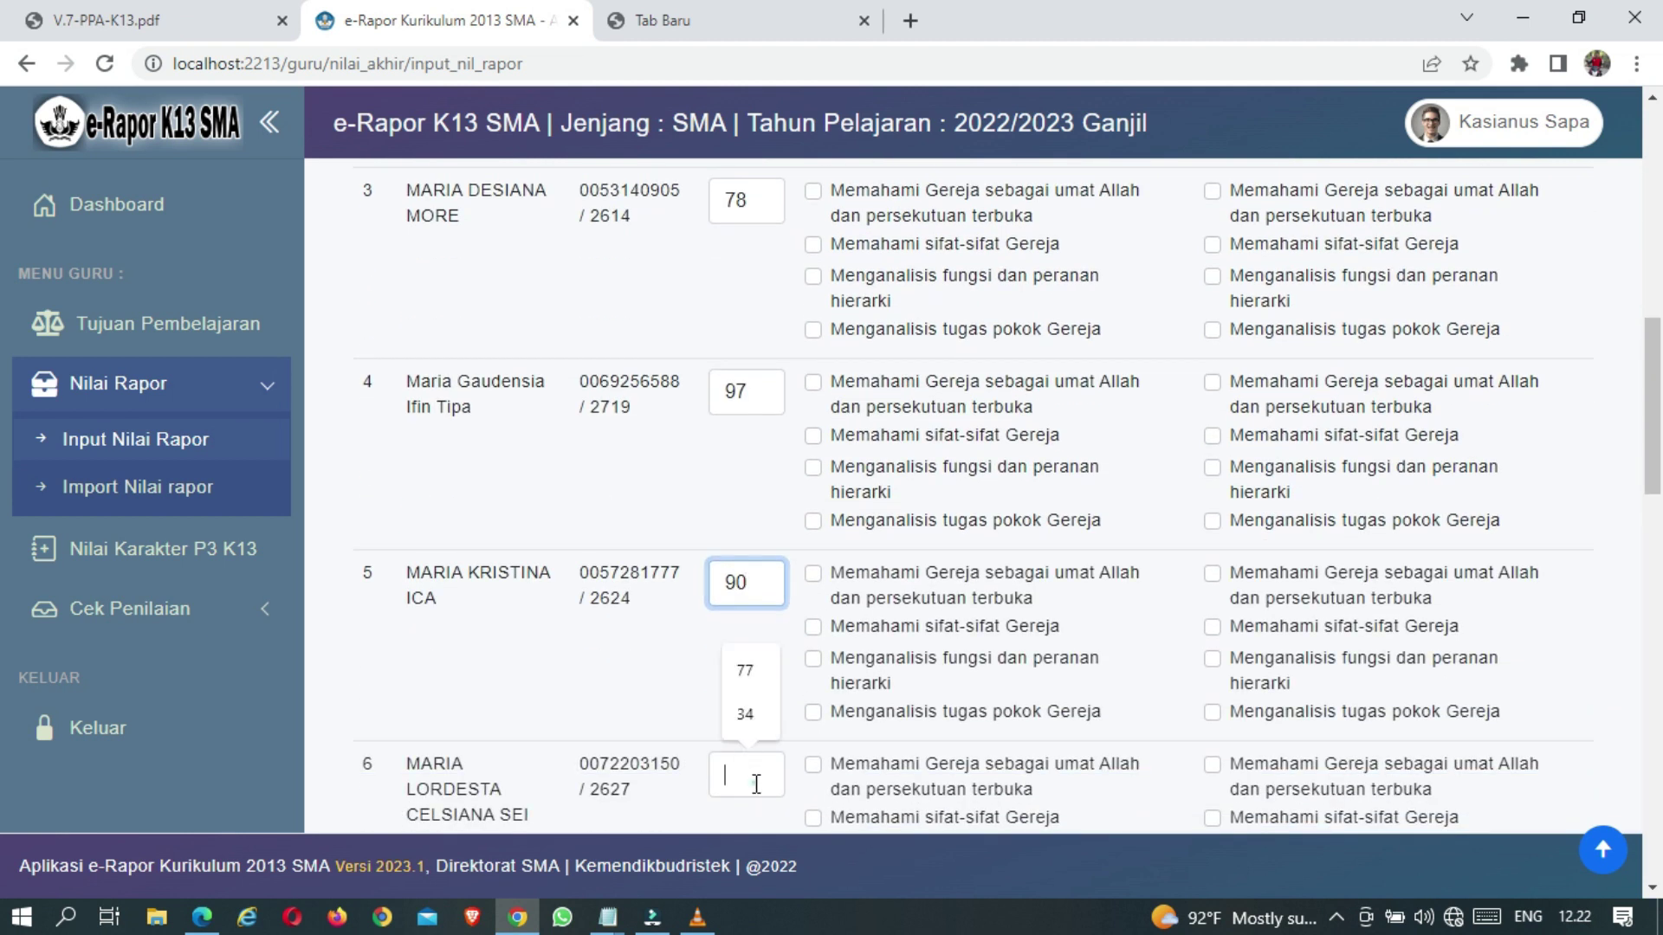
text(87)
Enter the report grades 88, 84 and 78 for the students in rows 7 to 9
scroll(736, 710, down, 2)
click(743, 664)
click(743, 718)
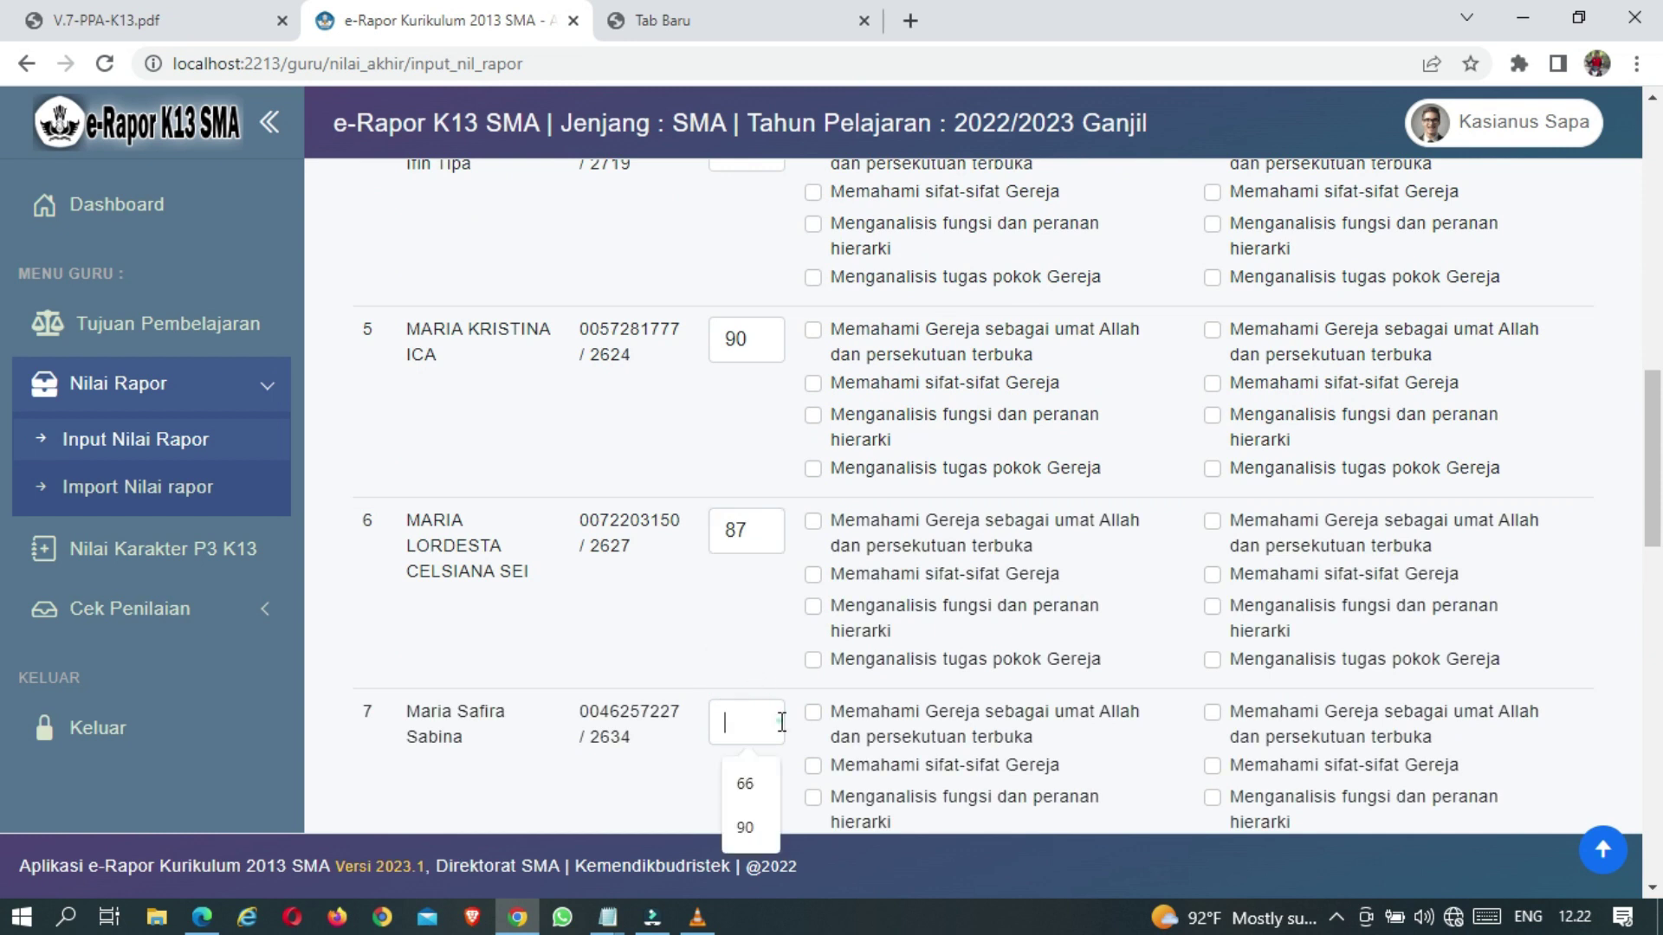
text(88)
scroll(727, 607, down, 3)
click(732, 547)
text(84)
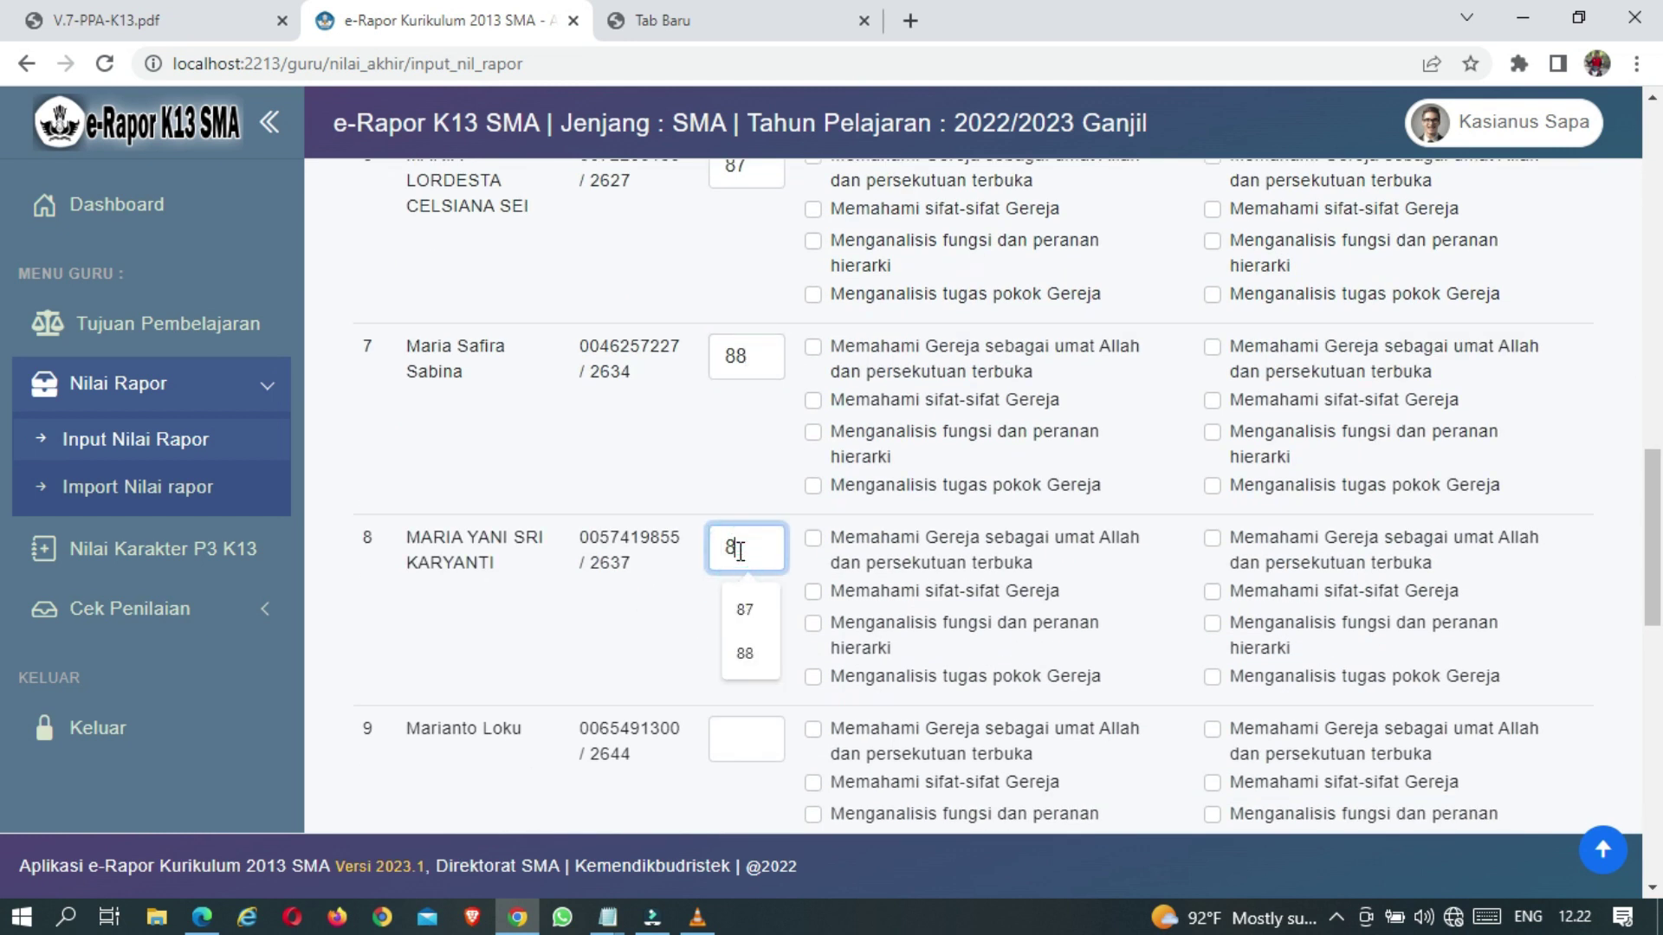
scroll(728, 571, down, 2)
click(745, 497)
text(78)
Enter the report grades 89, 78 and 76 for the students in rows 10 to 12
scroll(738, 554, down, 1)
click(739, 561)
text(89)
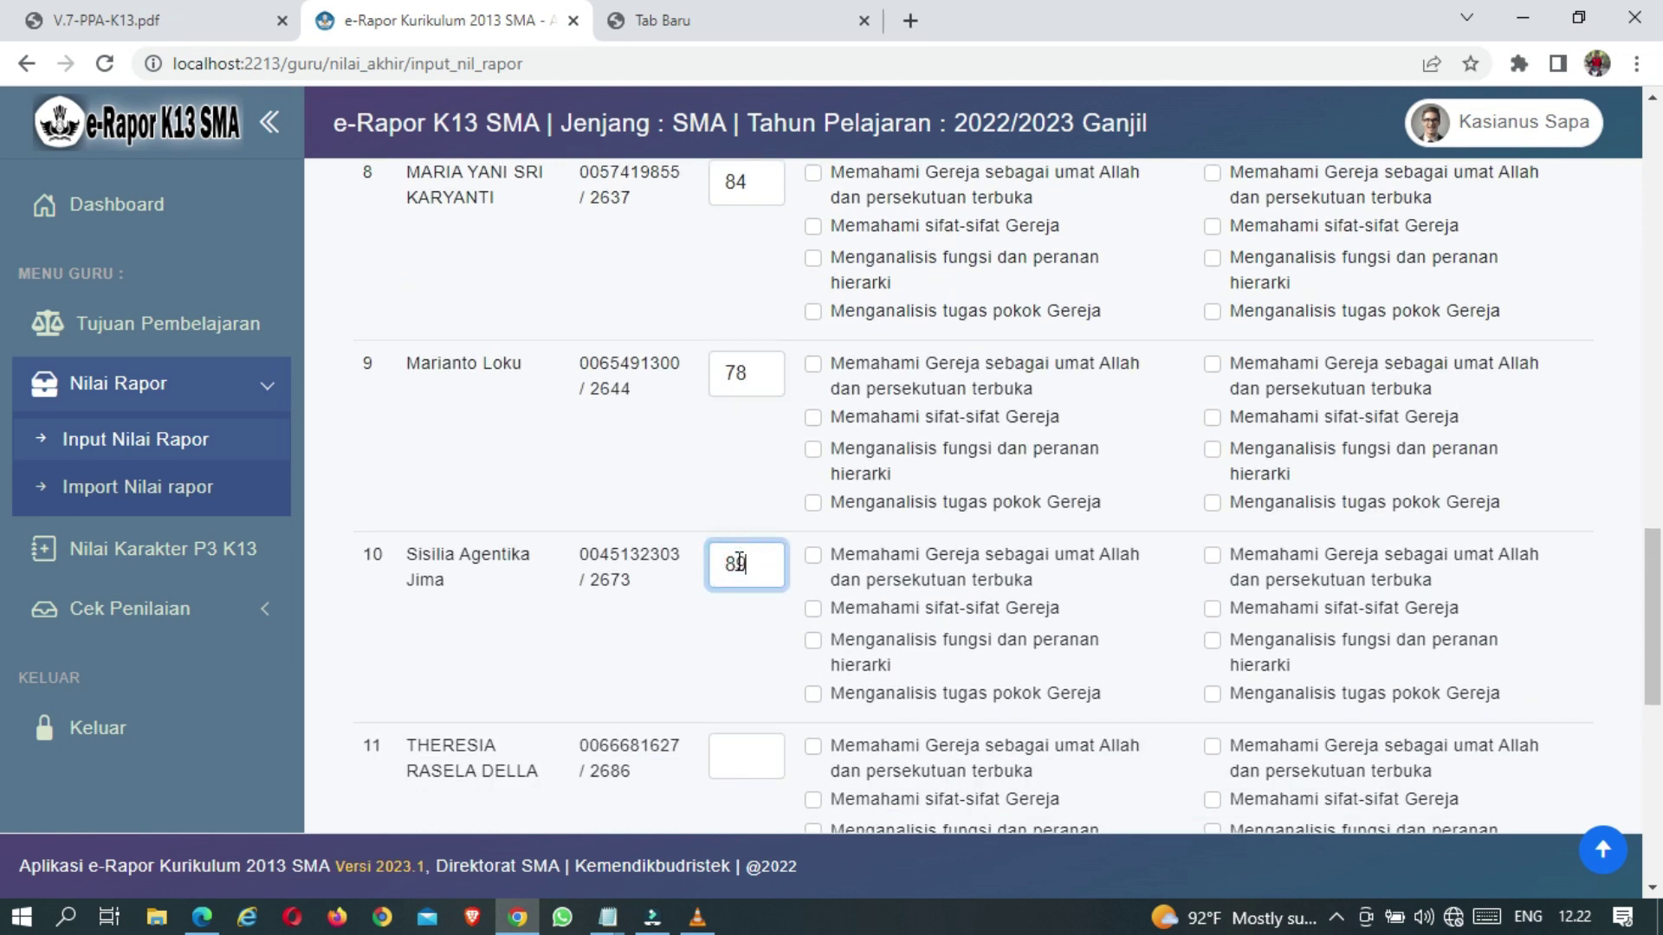
scroll(738, 537, down, 2)
click(741, 522)
text(78)
scroll(742, 521, down, 2)
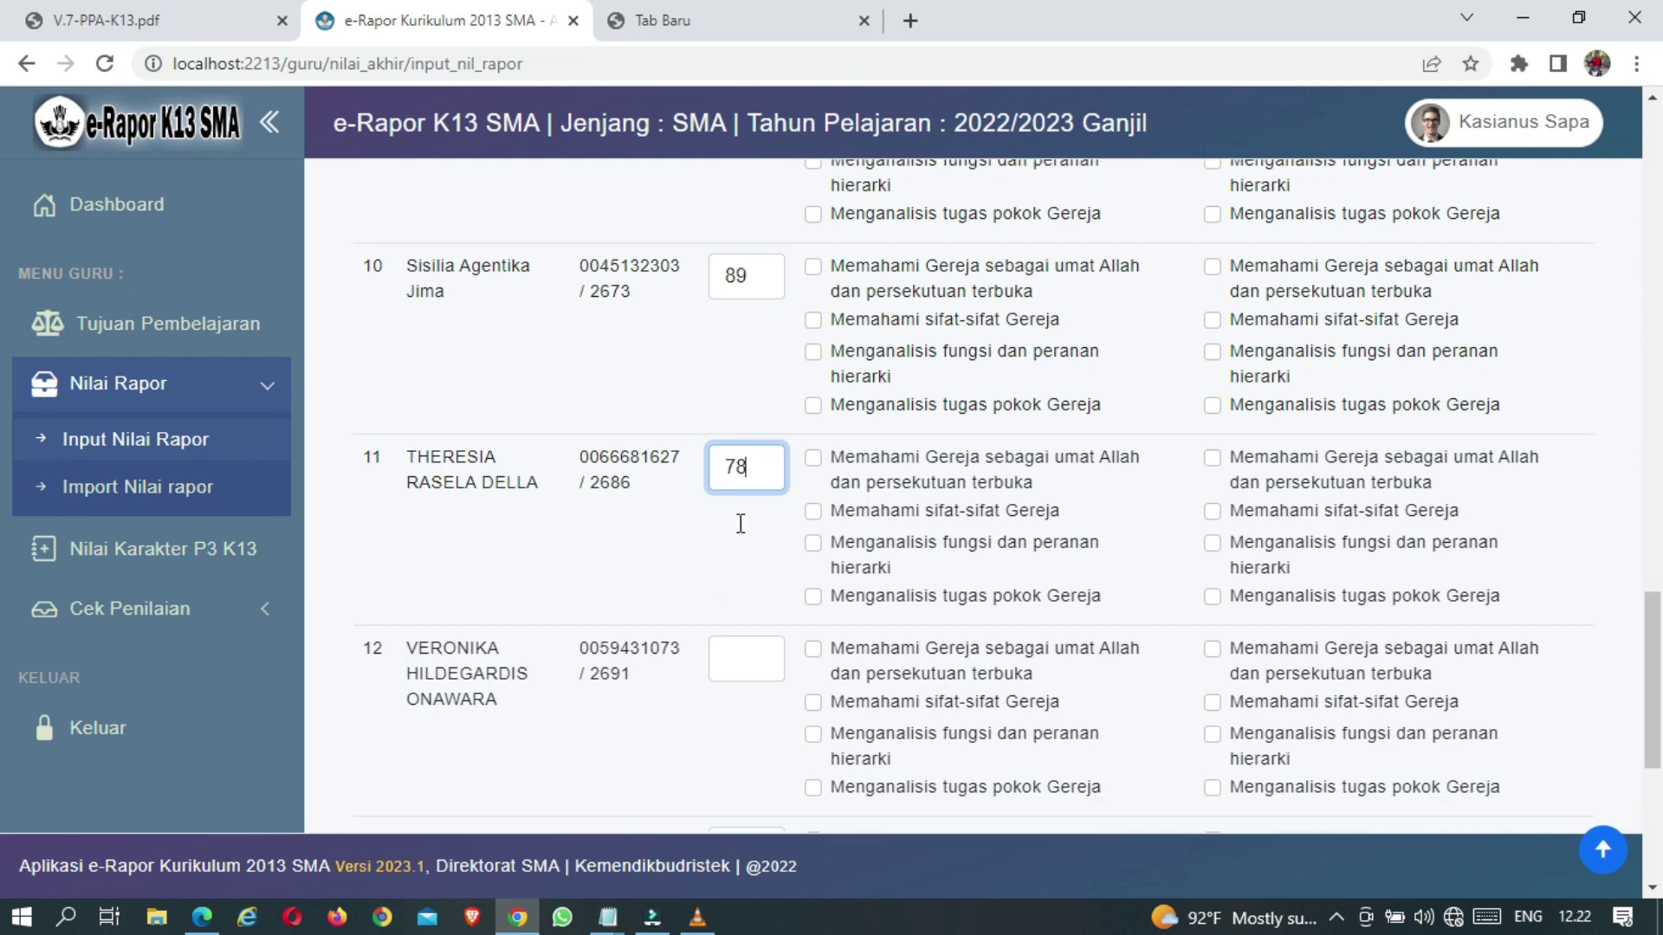
click(739, 468)
text(76)
Enter the report grades 77 and 79 for the students in rows 13 and 14
scroll(732, 482, down, 2)
click(734, 408)
text(77)
scroll(730, 463, down, 1)
click(733, 537)
text(79)
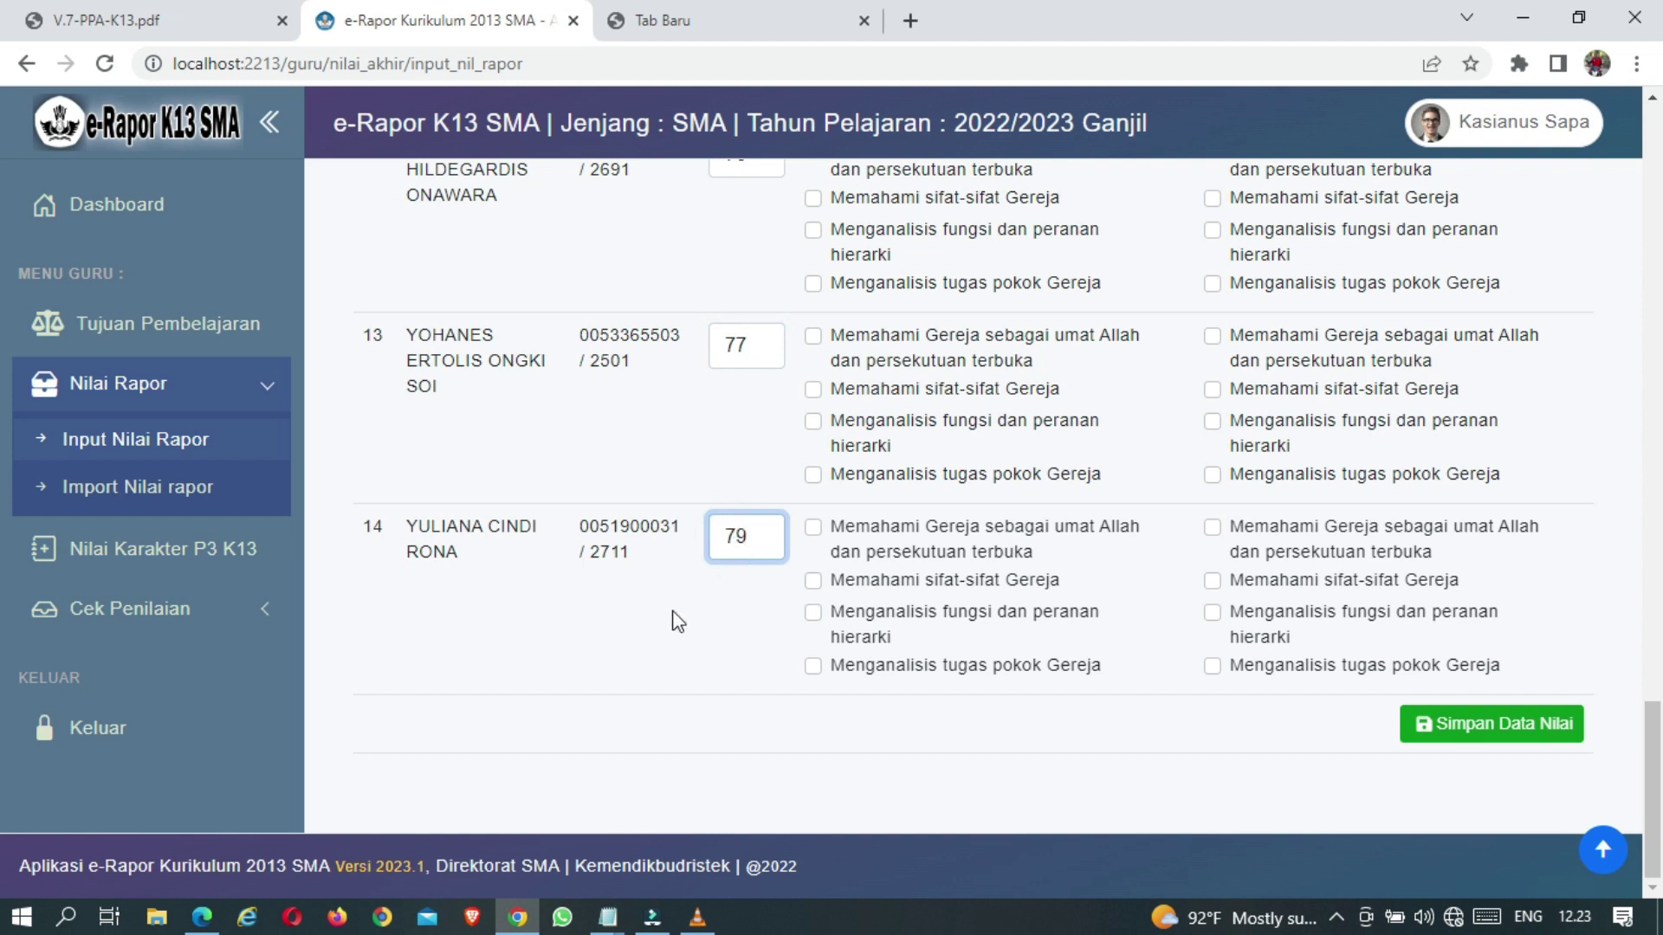
Mark as optimally achieved "Memahami sifat-sifat Gereja" for student 1 and "Menganalisis fungsi dan peranan hierarki" for student 2
scroll(677, 620, up, 20)
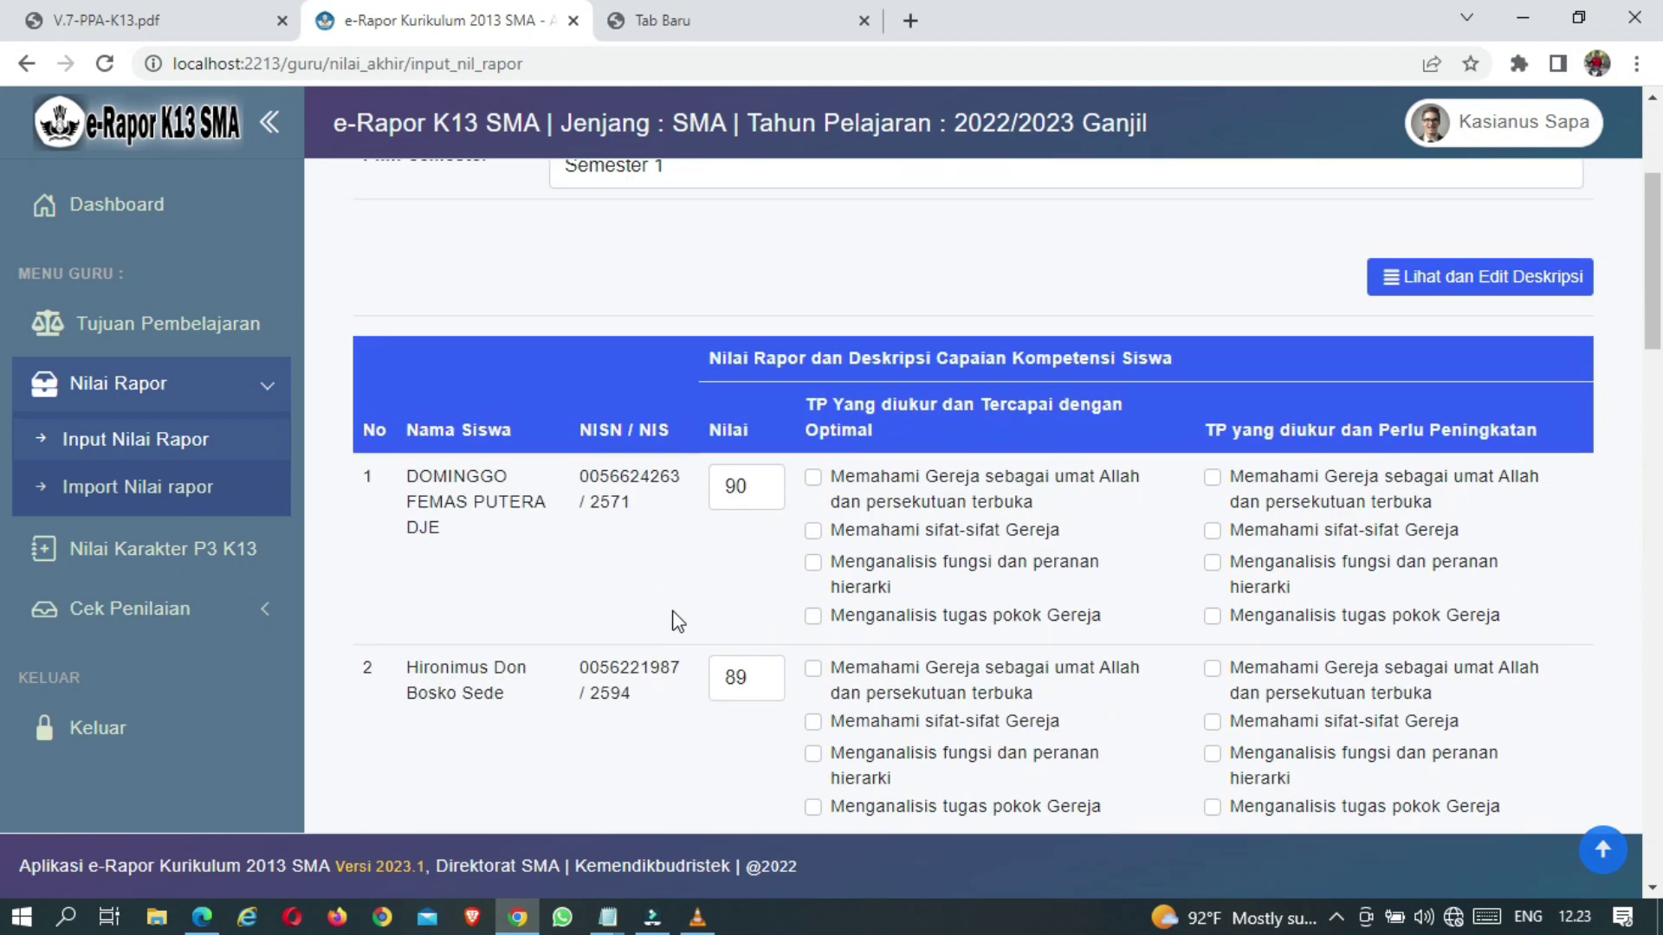
scroll(680, 611, up, 2)
scroll(686, 598, down, 4)
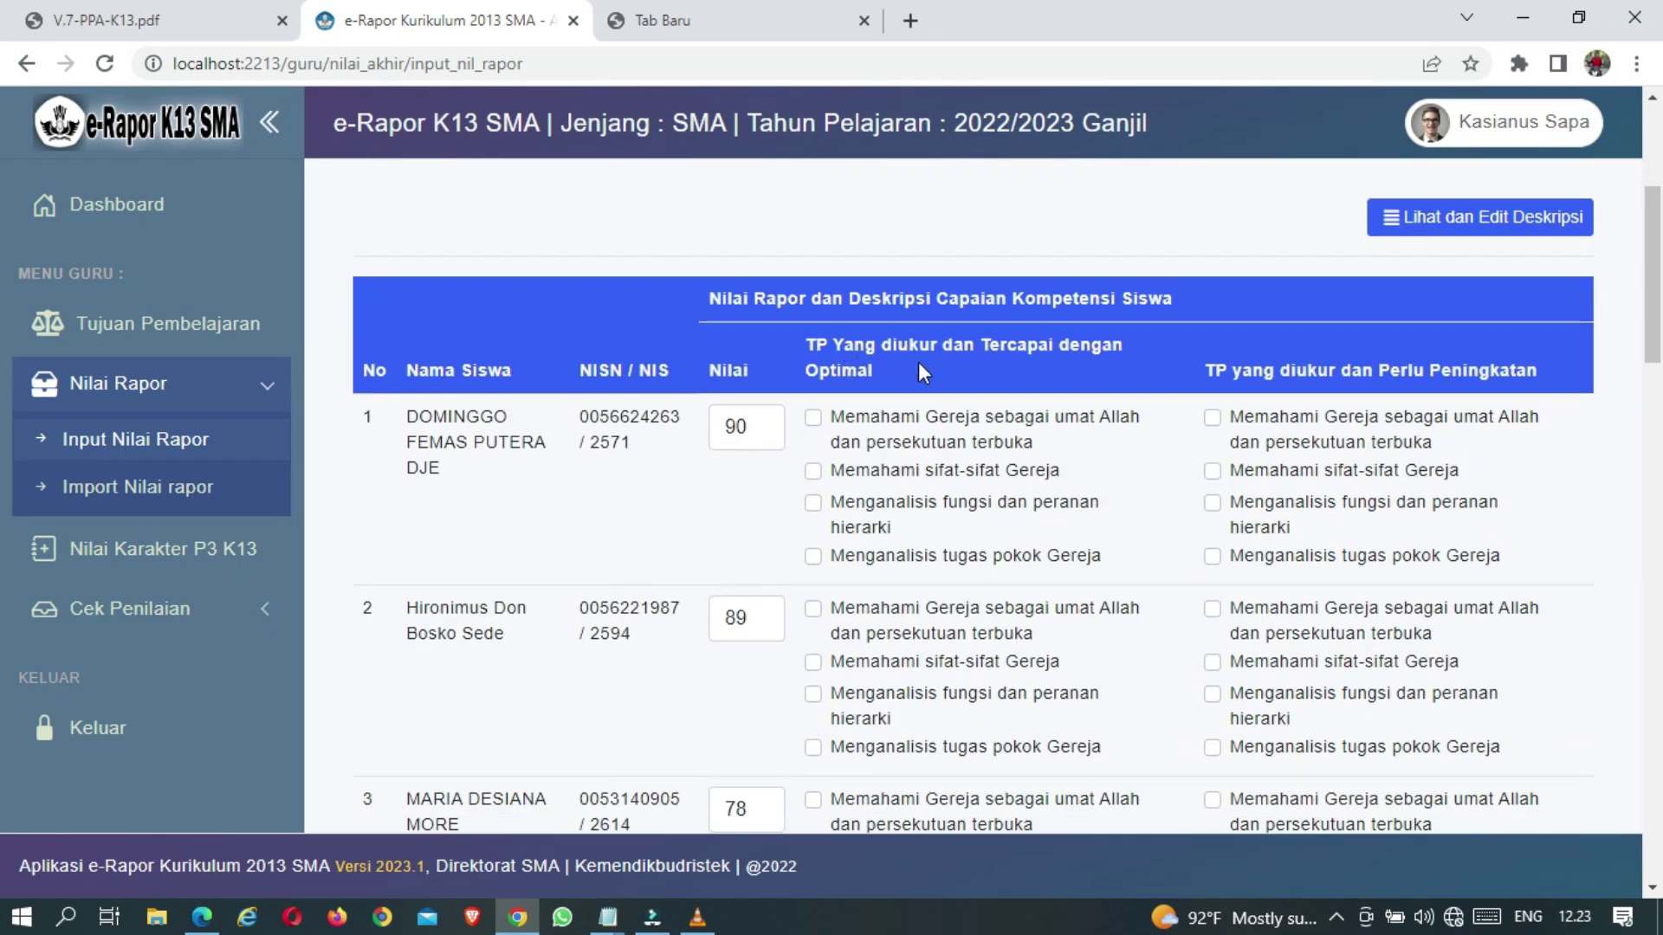
scroll(937, 494, down, 1)
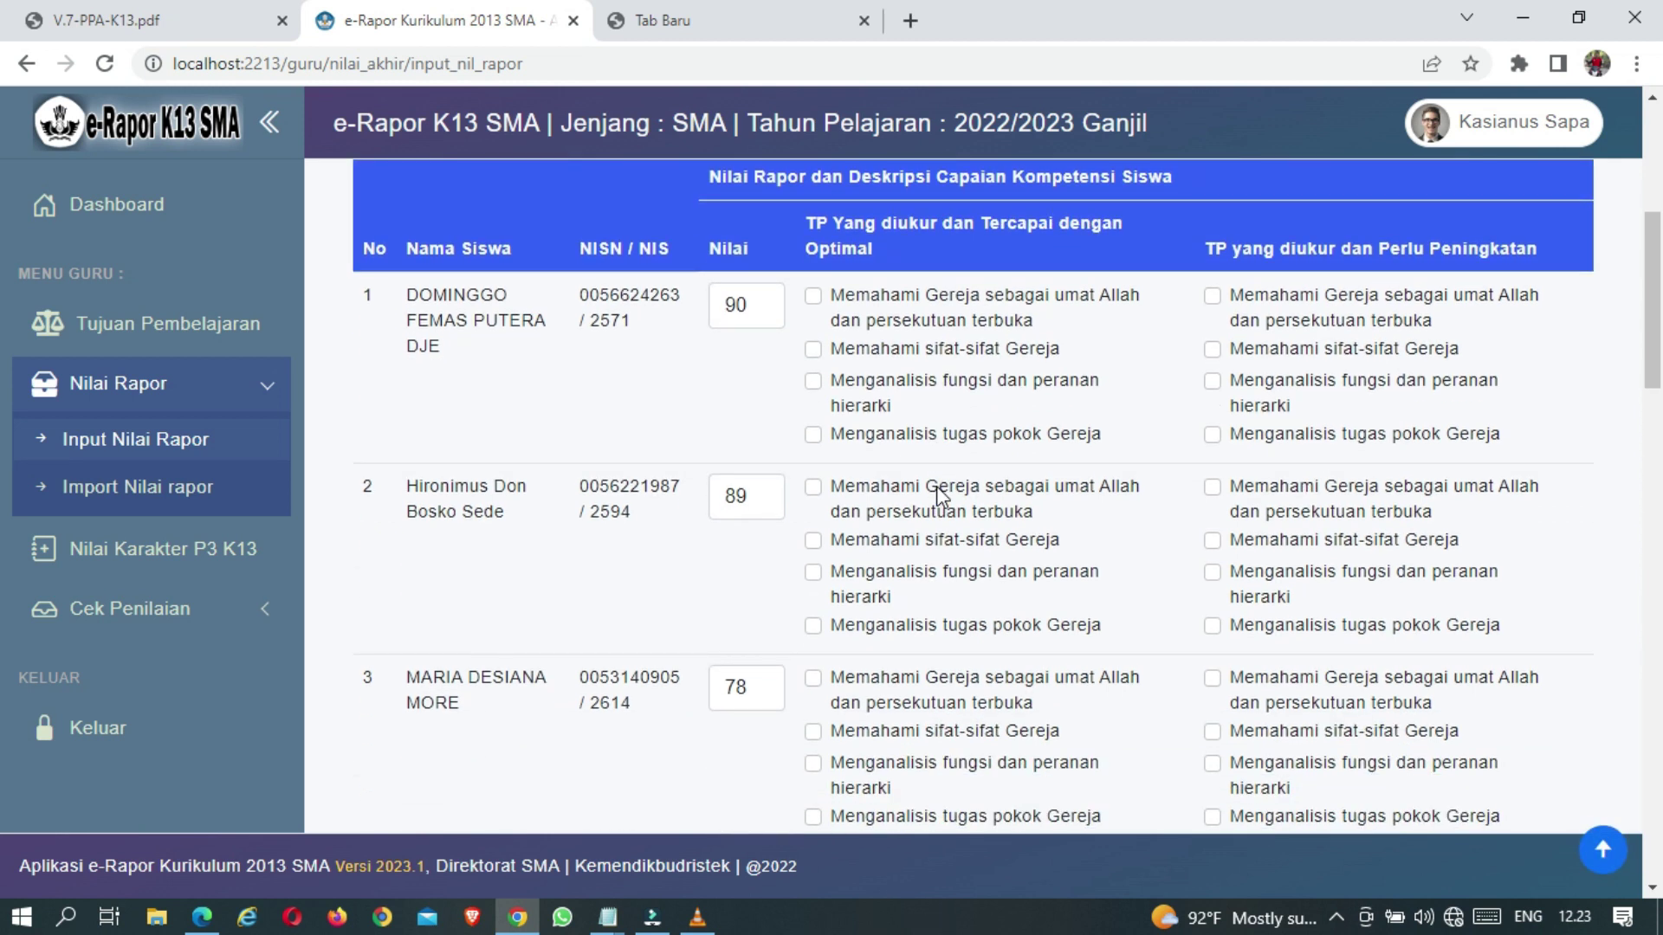
click(813, 349)
scroll(859, 452, down, 1)
click(812, 454)
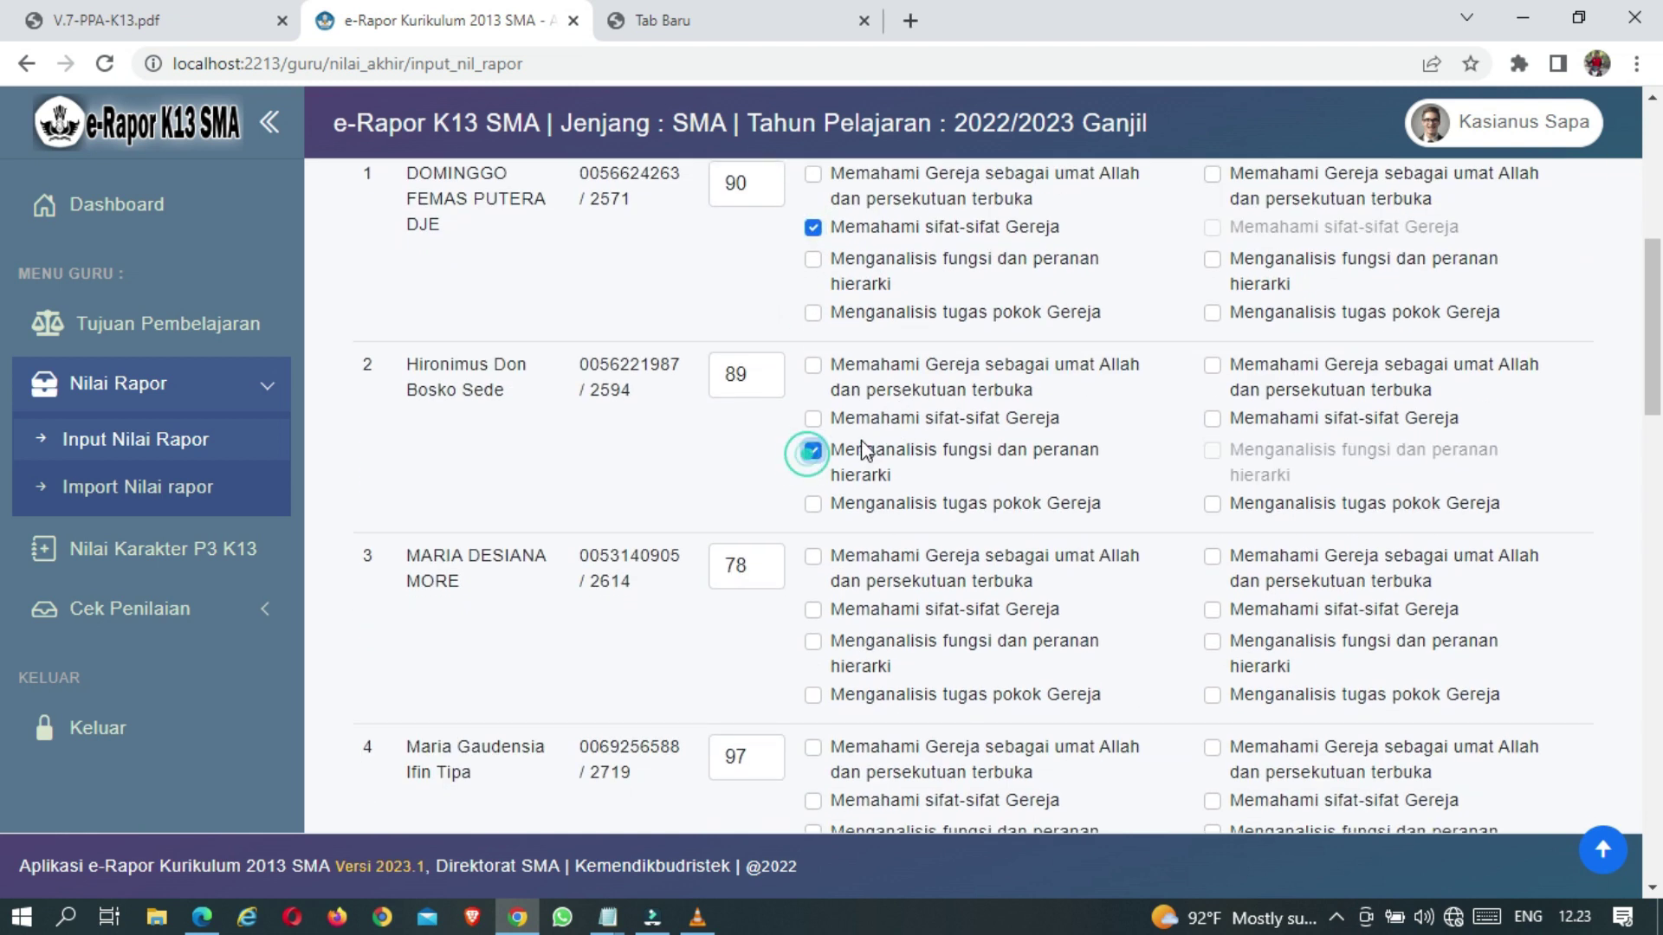
Mark as optimally achieved "Menganalisis fungsi dan peranan hierarki" for student 3 and "Memahami Gereja sebagai umat Allah dan persekutuan terbuka" for student 4
scroll(844, 468, down, 1)
click(813, 521)
scroll(823, 494, down, 2)
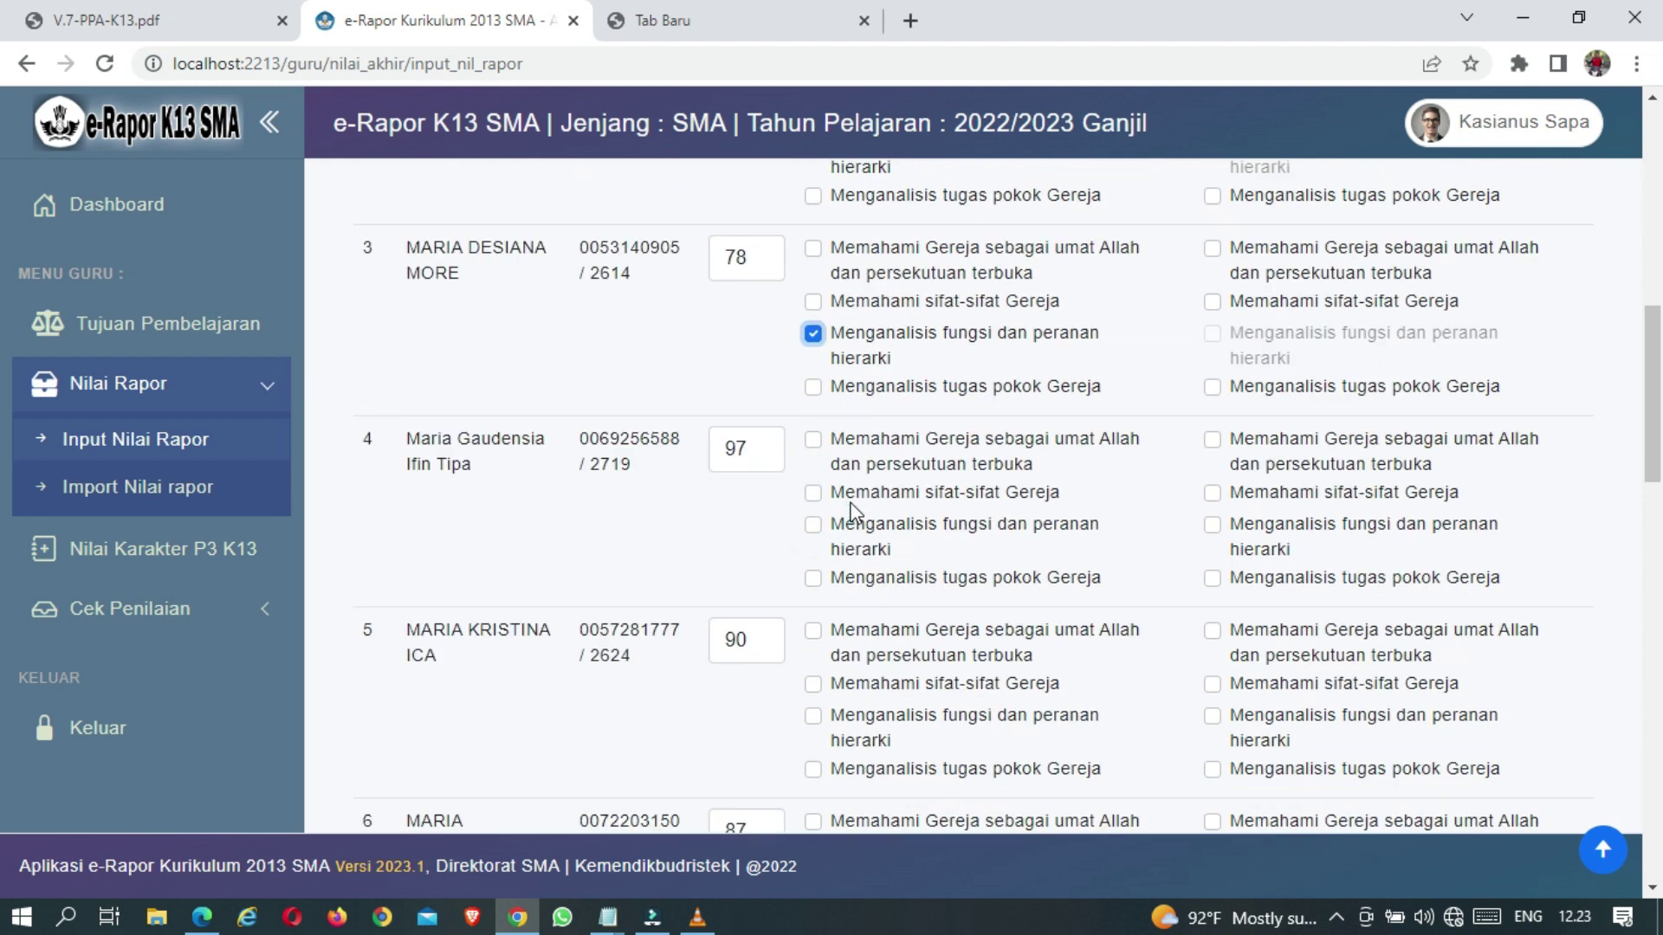
click(813, 383)
scroll(844, 468, down, 2)
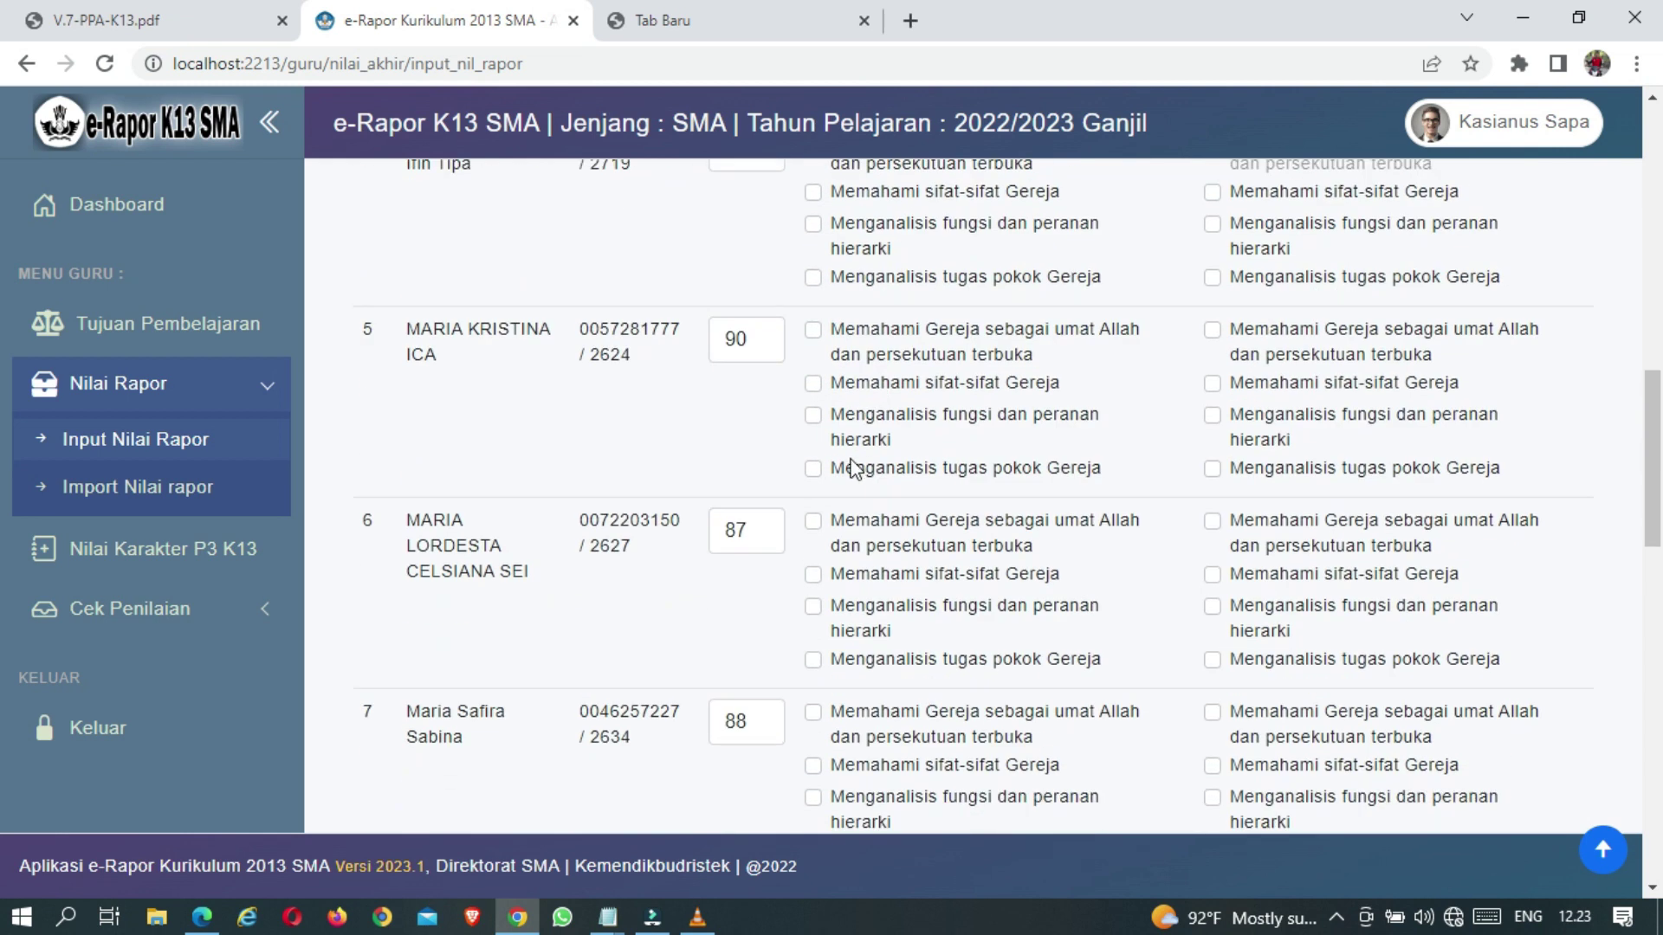
Mark as optimally achieved "Menganalisis tugas pokok Gereja" for student 5 and "Memahami Gereja sebagai umat Allah dan persekutuan terbuka" for student 6
click(814, 467)
scroll(836, 465, down, 2)
click(813, 273)
scroll(907, 403, down, 2)
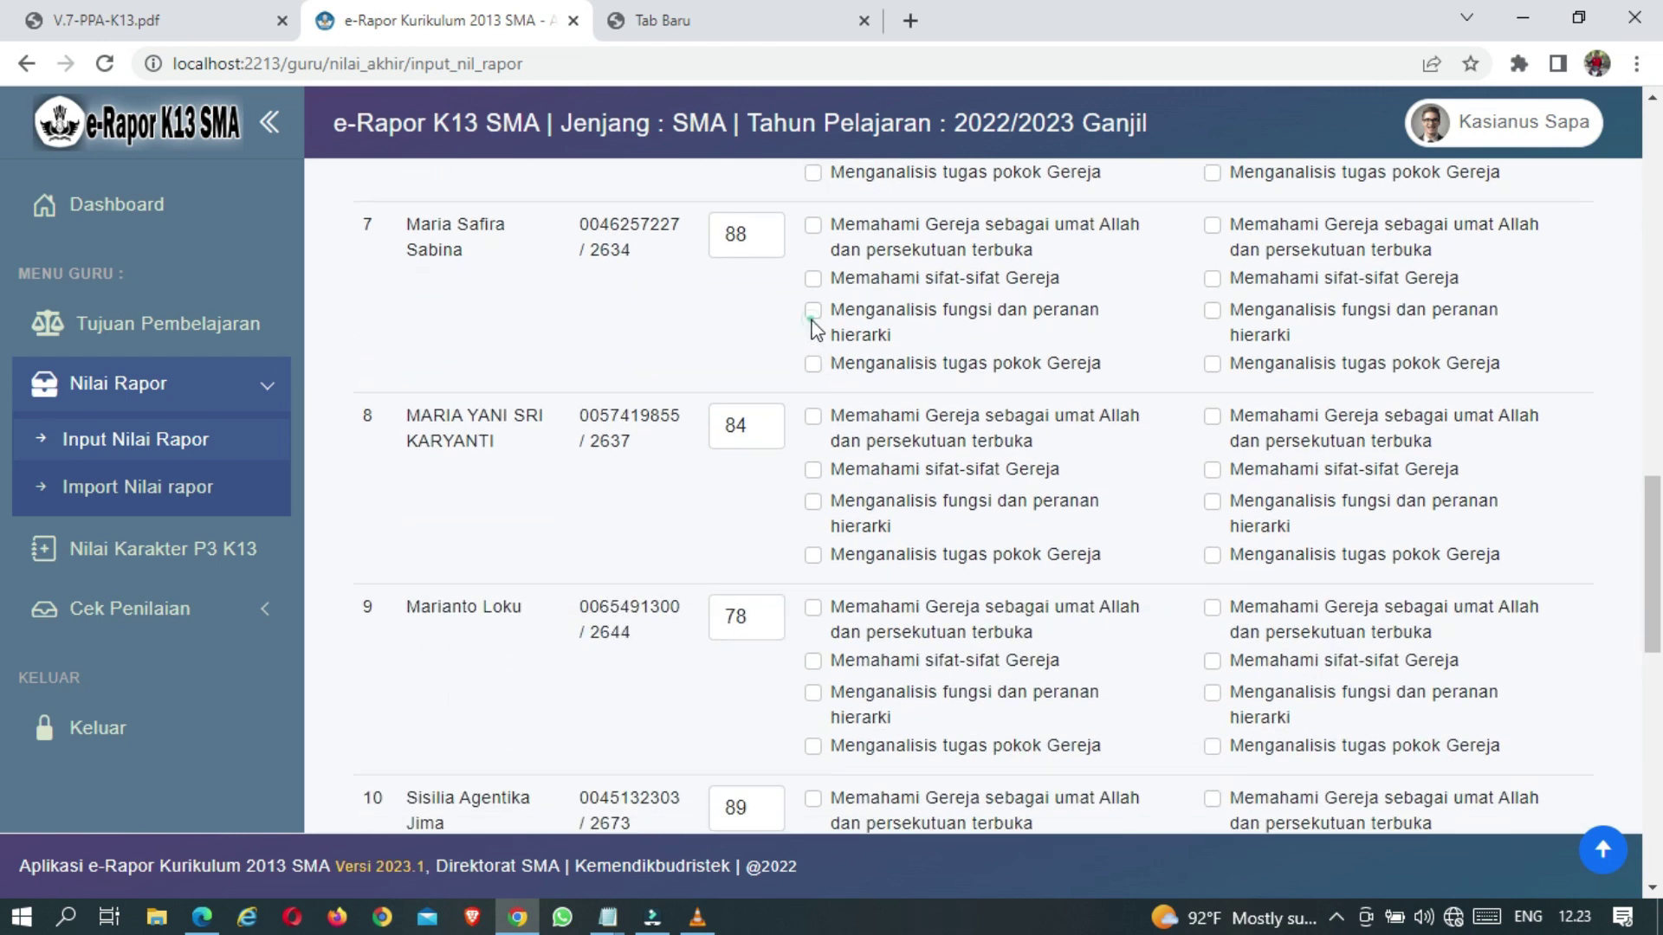
Mark "Memahami Gereja sebagai umat Allah dan persekutuan terbuka" as optimally achieved for students 7 and 8
scroll(908, 403, down, 1)
scroll(908, 403, up, 2)
click(816, 344)
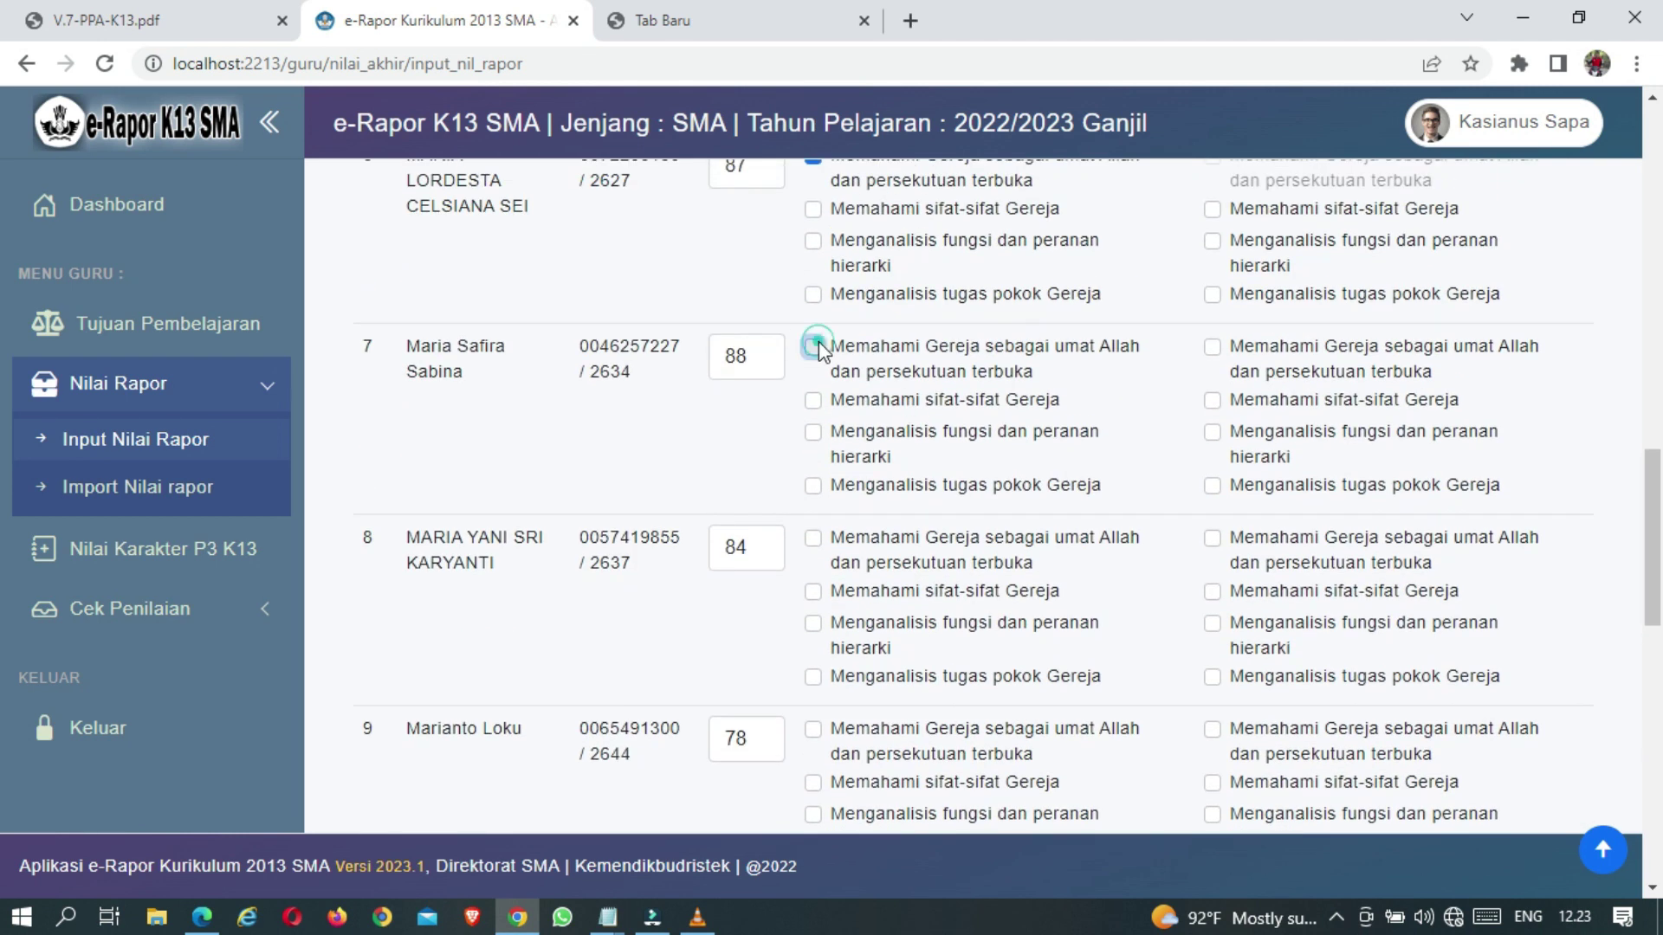
scroll(961, 423, down, 1)
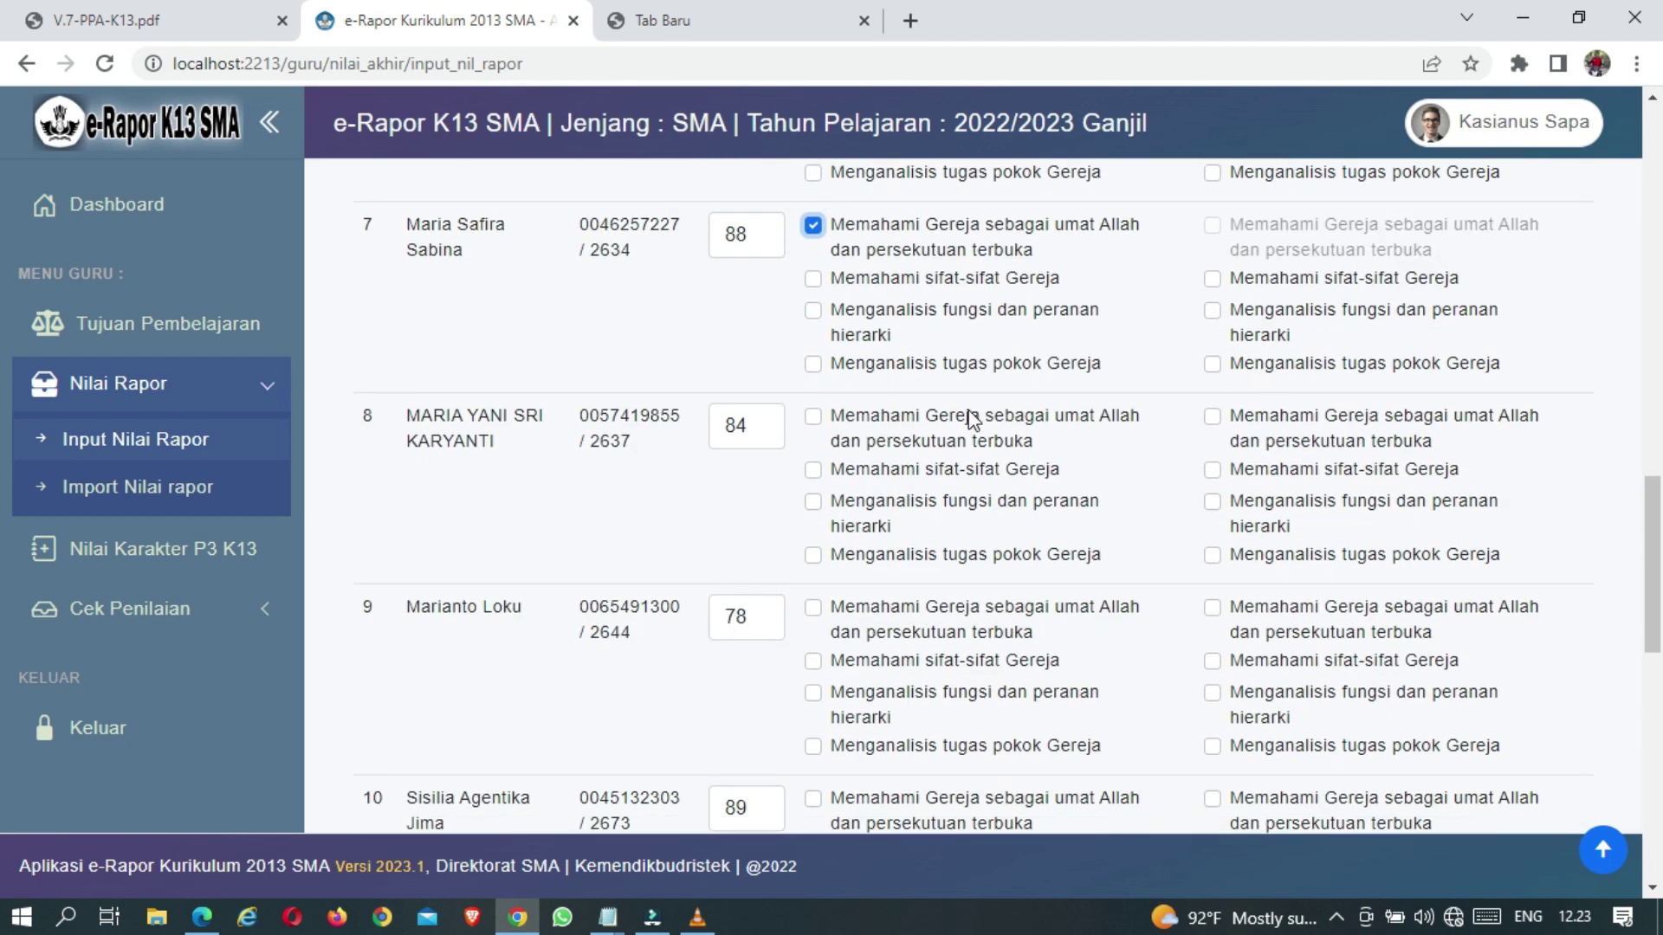
click(814, 418)
Mark "Memahami sifat-sifat Gereja" as optimally achieved for students 9, 10 and 11
scroll(863, 471, down, 2)
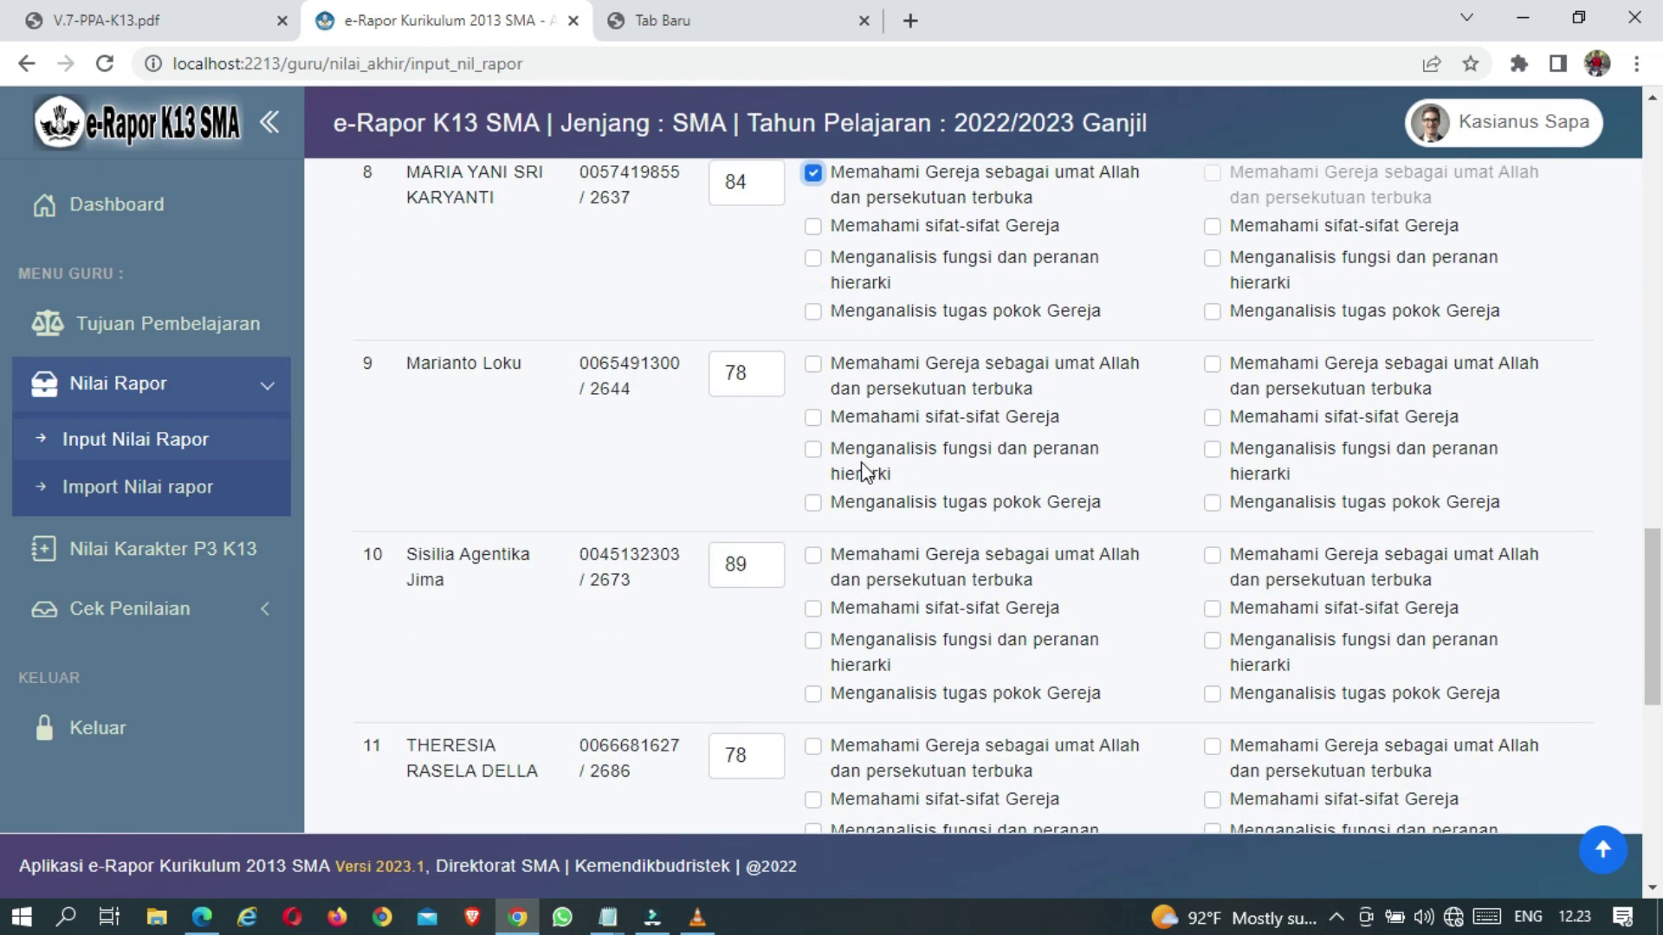
click(823, 420)
scroll(866, 429, down, 2)
click(821, 363)
scroll(836, 387, down, 2)
click(813, 313)
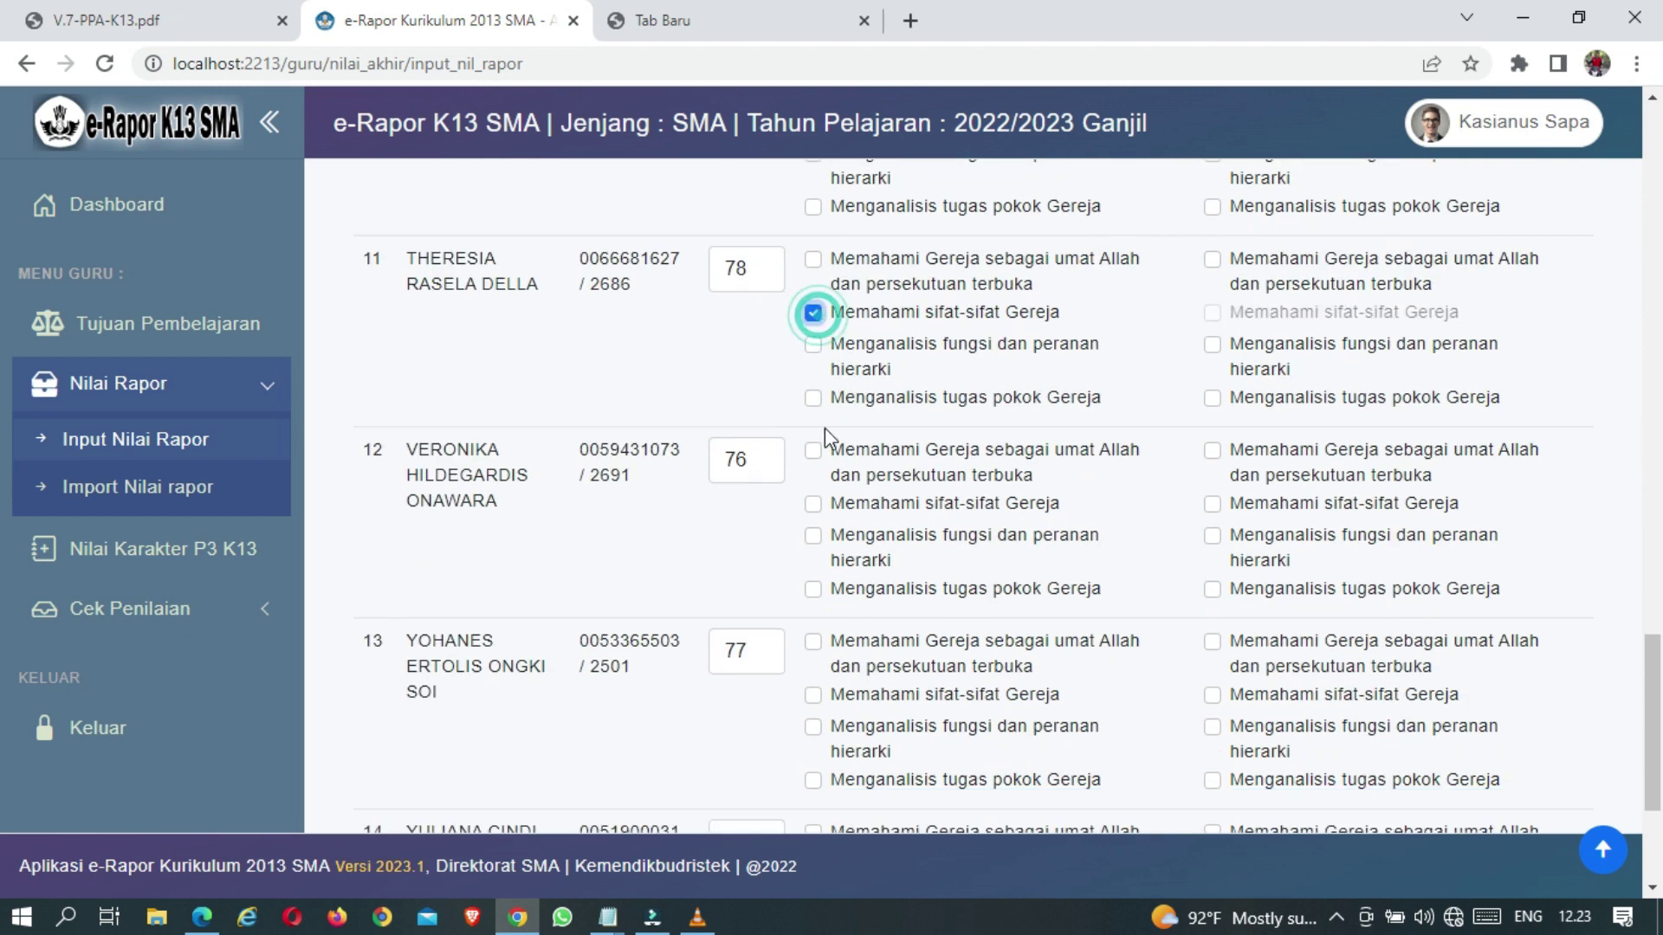
Mark "Memahami Gereja sebagai umat Allah dan persekutuan terbuka" as optimally achieved for students 12, 13 and 14
click(813, 443)
scroll(814, 440, down, 2)
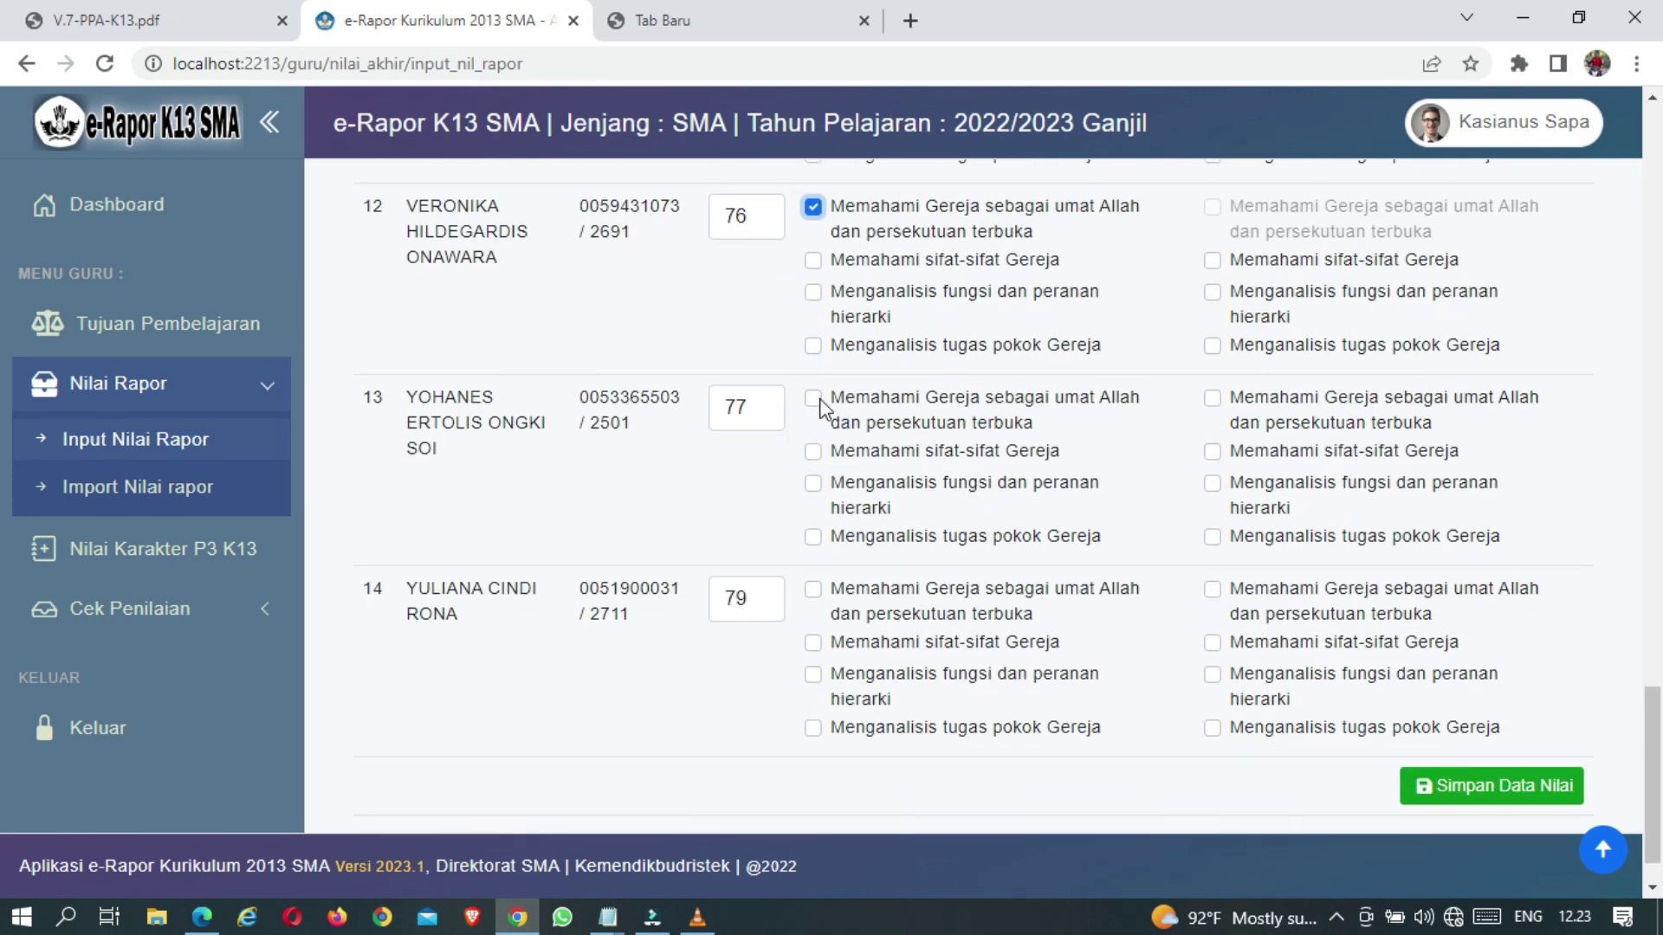
click(814, 399)
click(814, 589)
scroll(814, 589, down, 1)
Mark "Memahami sifat-sifat Gereja" as needing improvement for students 4 and 5
scroll(950, 598, up, 13)
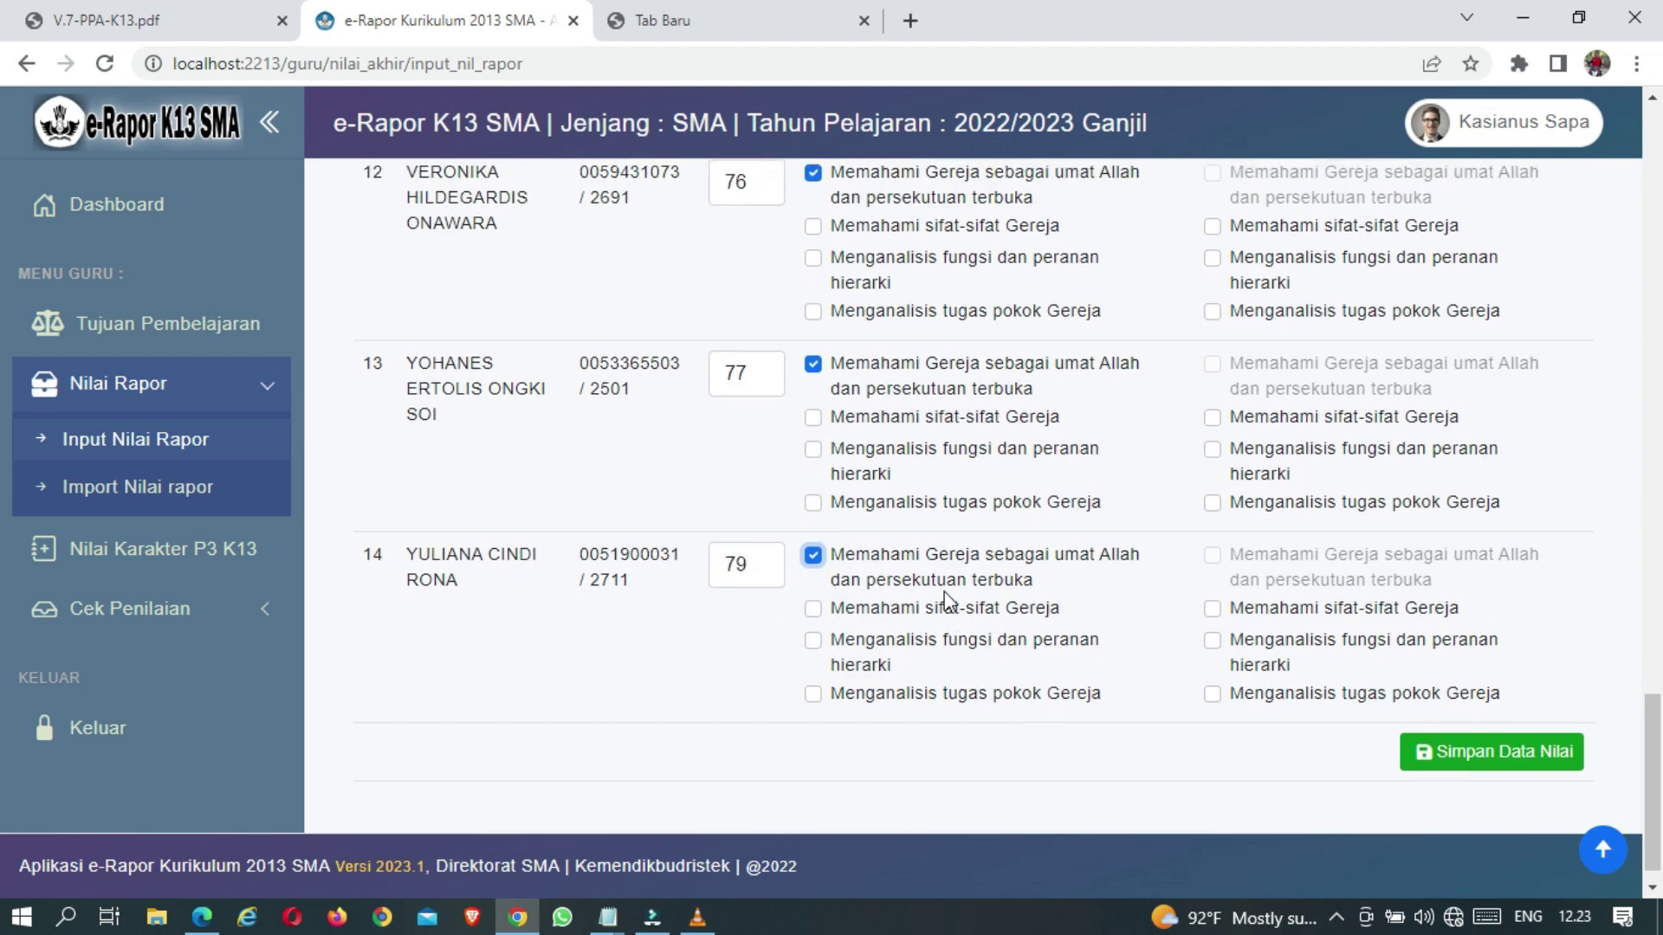
scroll(950, 598, up, 13)
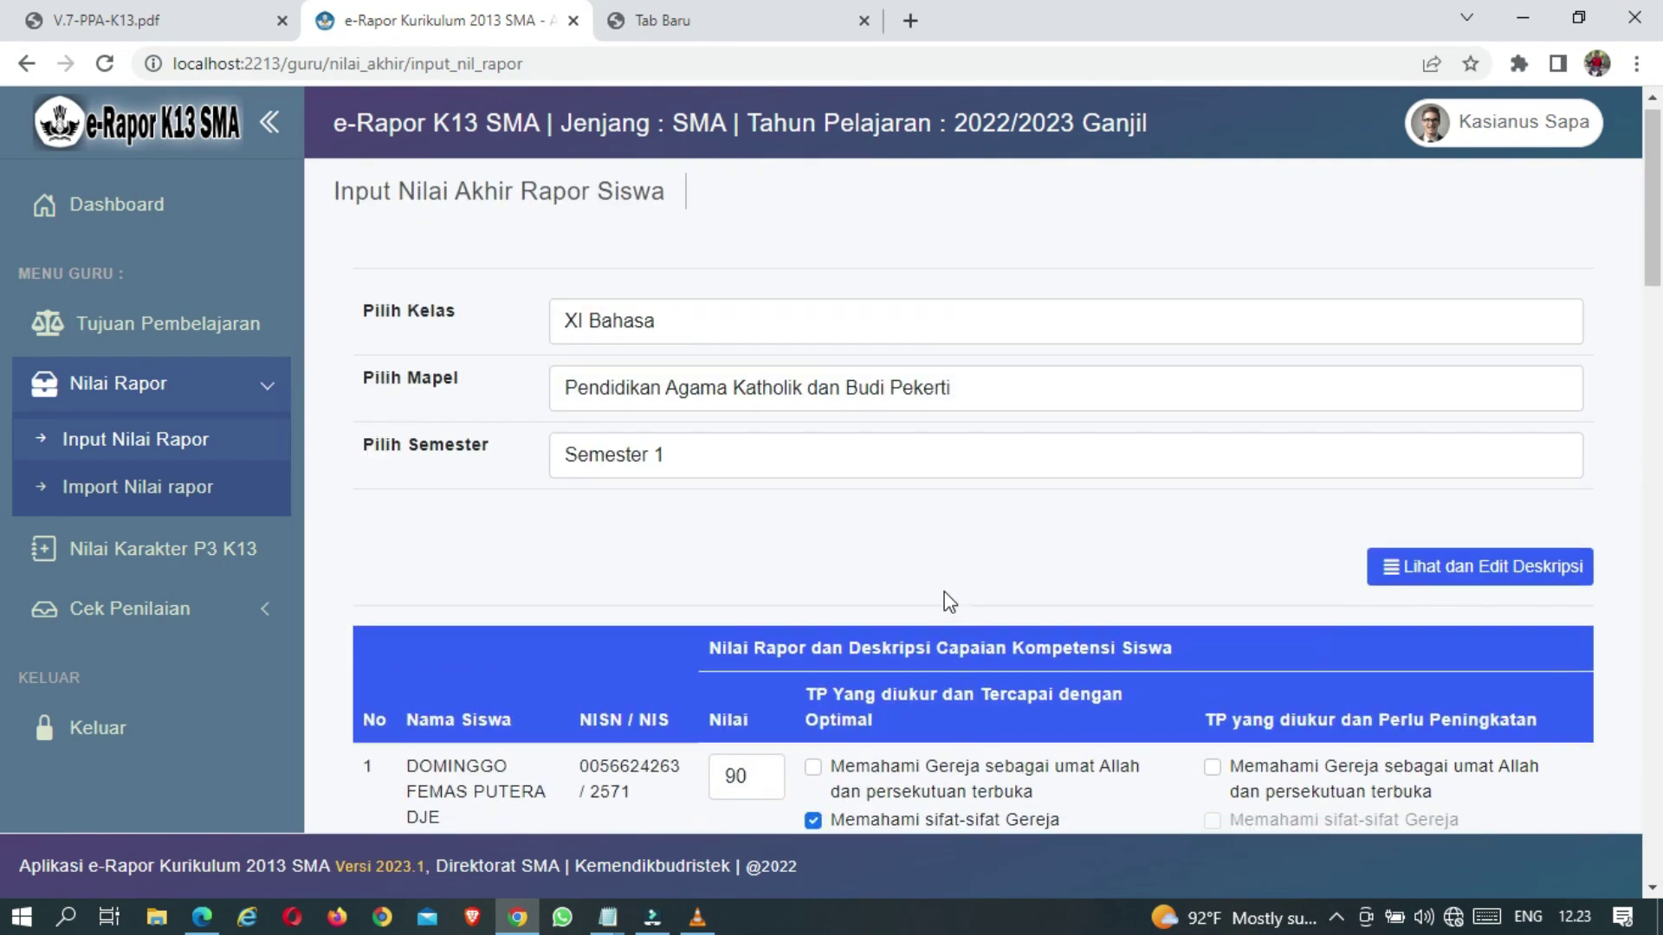
scroll(1160, 585, down, 4)
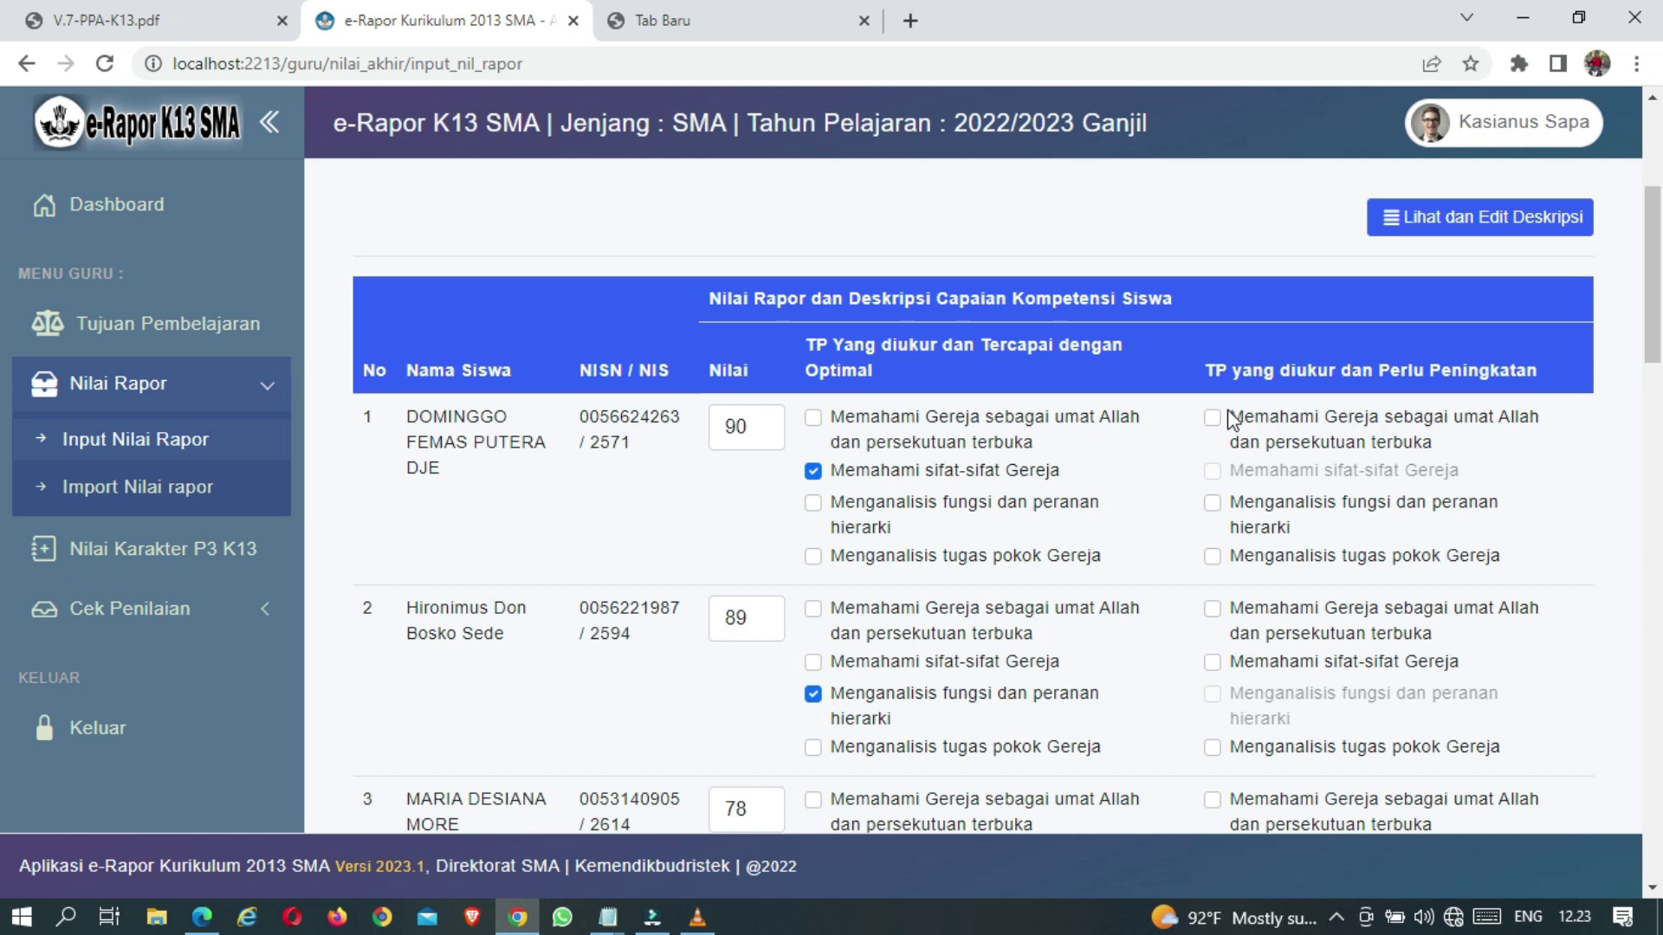
scroll(1334, 443, down, 5)
scroll(1247, 450, up, 1)
scroll(1221, 437, down, 4)
click(1213, 314)
scroll(1234, 347, down, 3)
click(1213, 263)
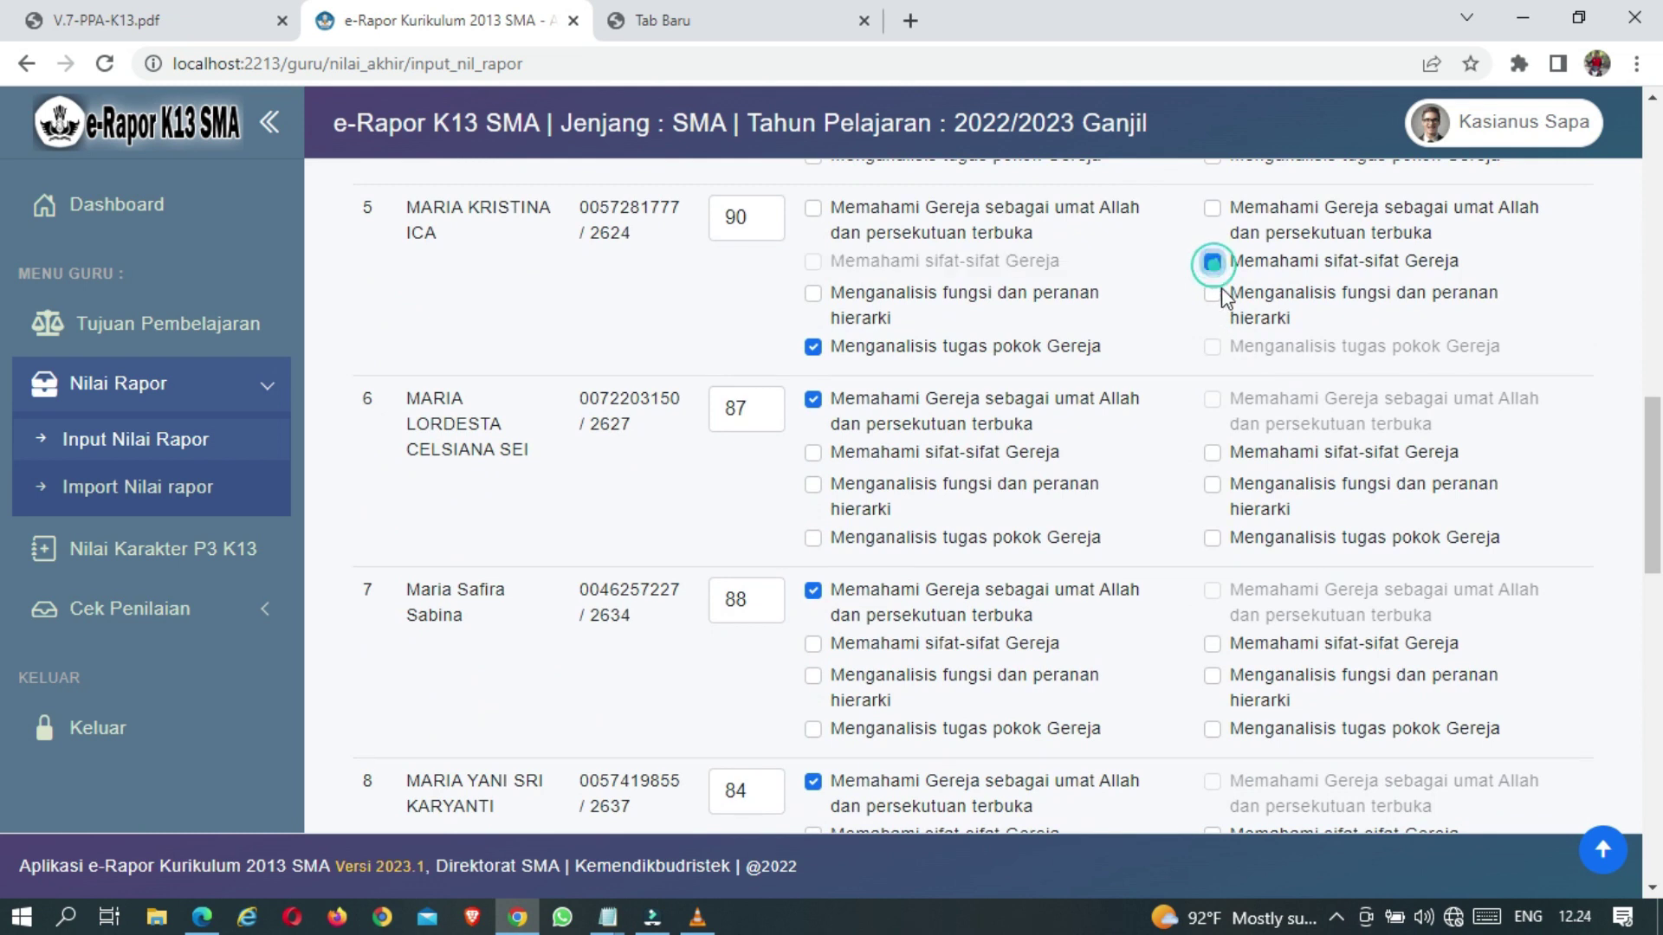
Mark "Memahami sifat-sifat Gereja" as needing improvement for students 6 and 7
click(1212, 399)
scroll(1195, 459, down, 1)
scroll(1213, 446, up, 1)
click(1213, 454)
scroll(1152, 481, down, 1)
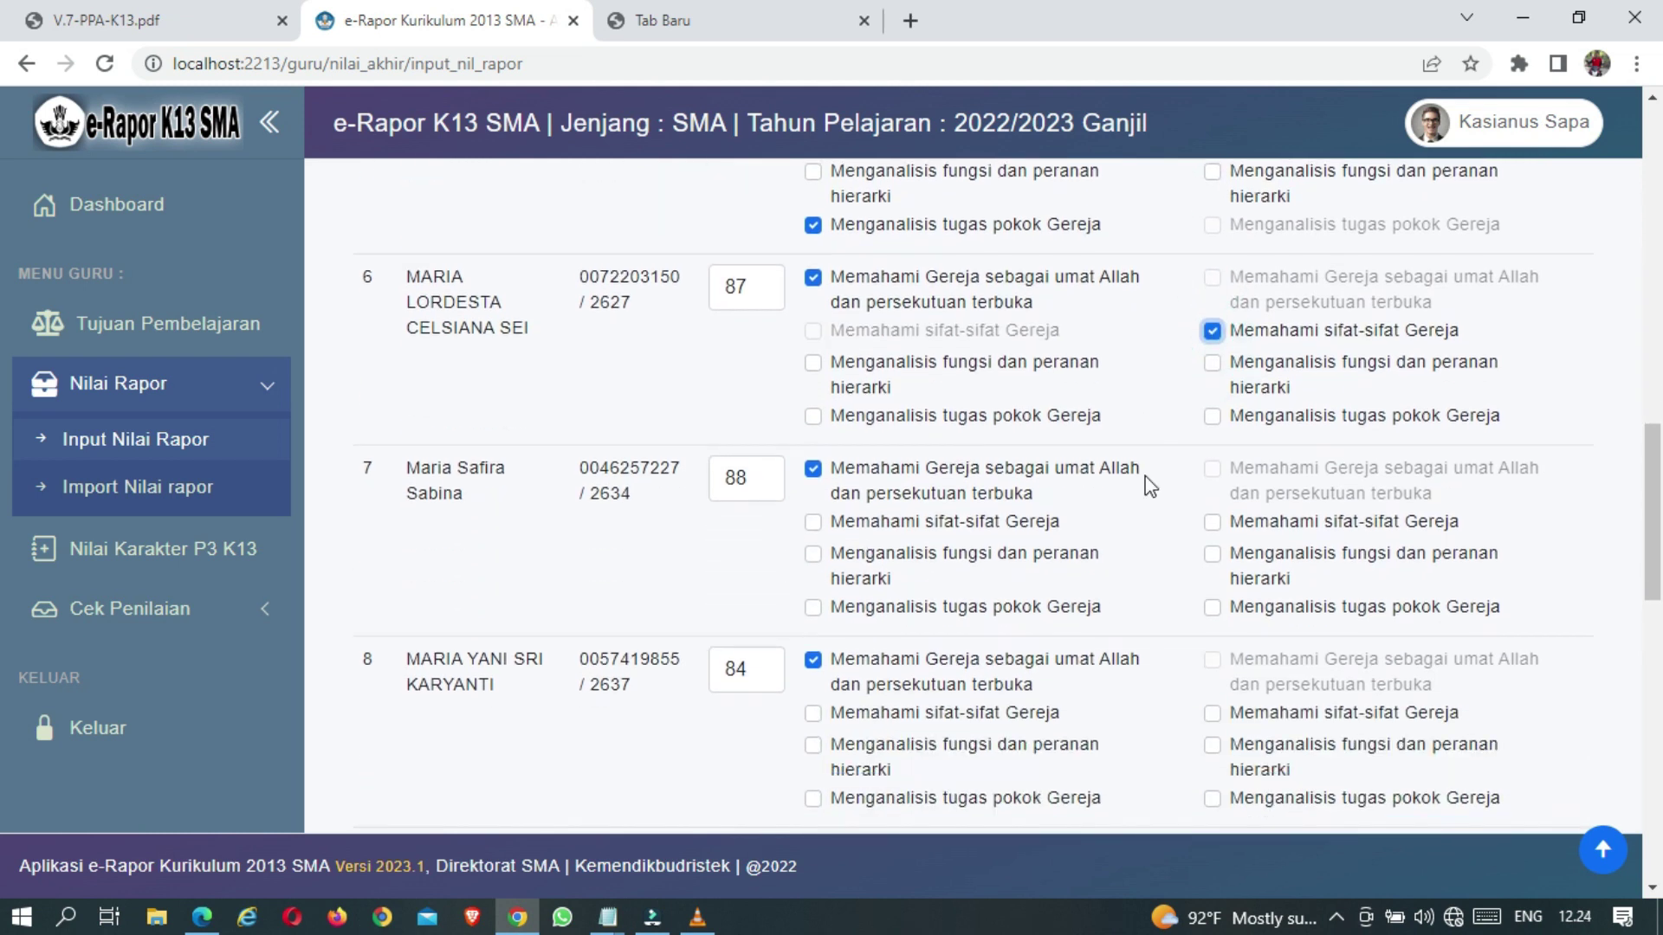
click(1213, 522)
Mark "Menganalisis fungsi dan peranan hierarki" as needing improvement for students 8, 9 and 10
scroll(1160, 519, down, 2)
click(1211, 500)
scroll(1150, 509, down, 2)
click(1211, 449)
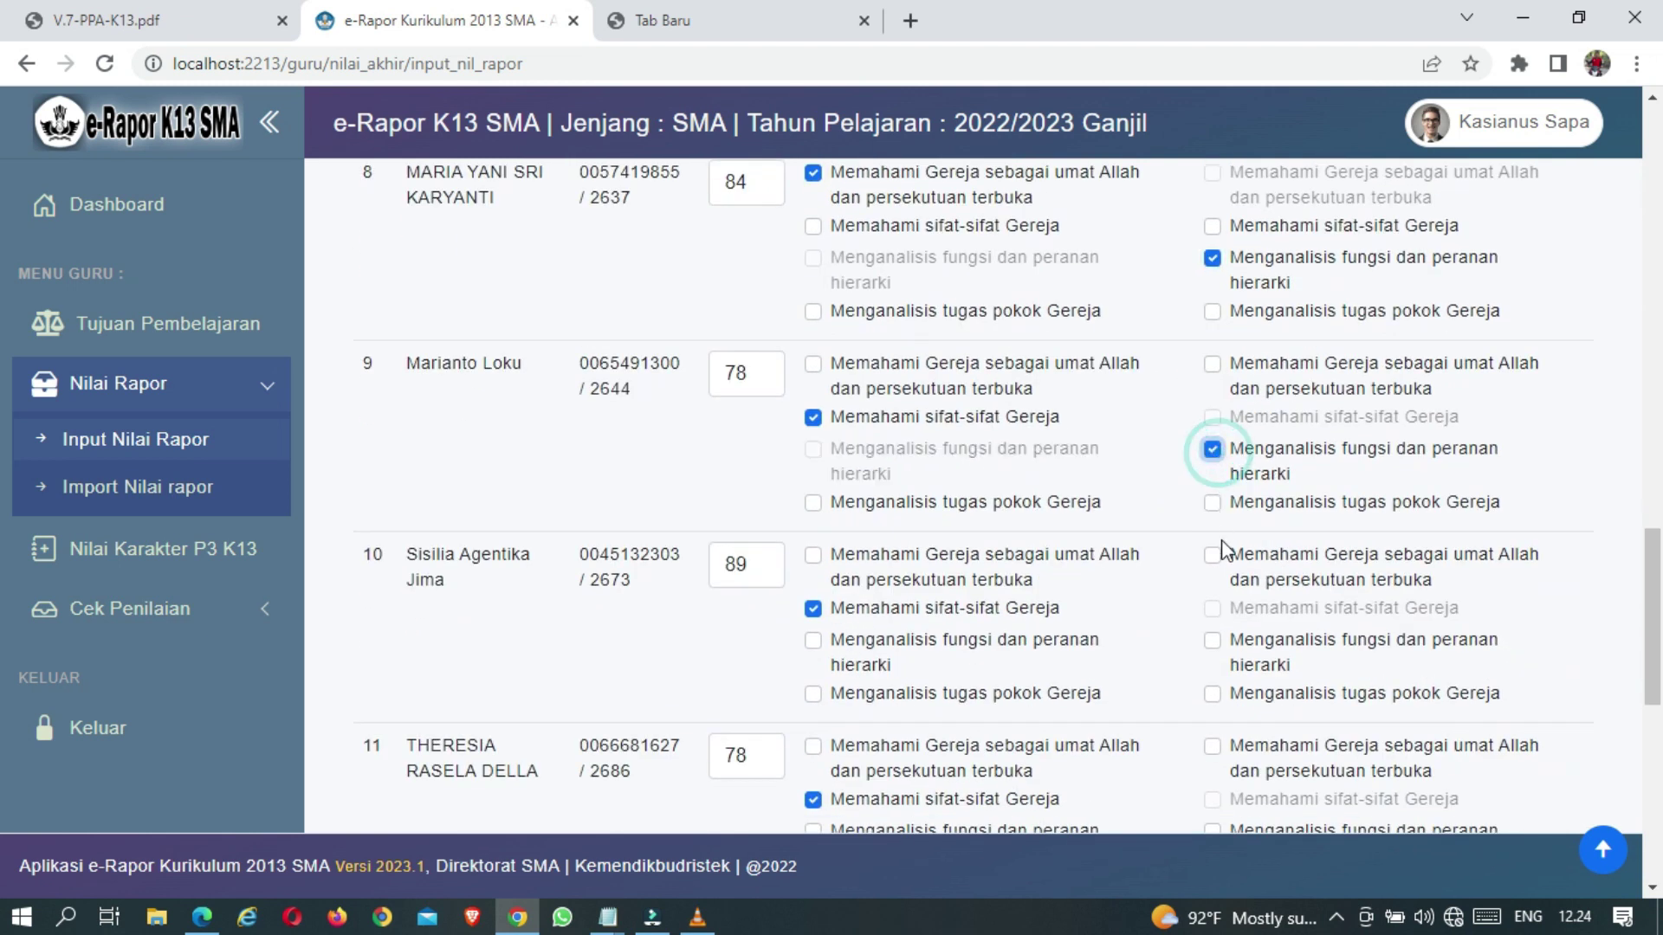
click(1211, 639)
Mark "Menganalisis fungsi dan peranan hierarki" as needing improvement for students 11 and 12
scroll(1159, 602, down, 2)
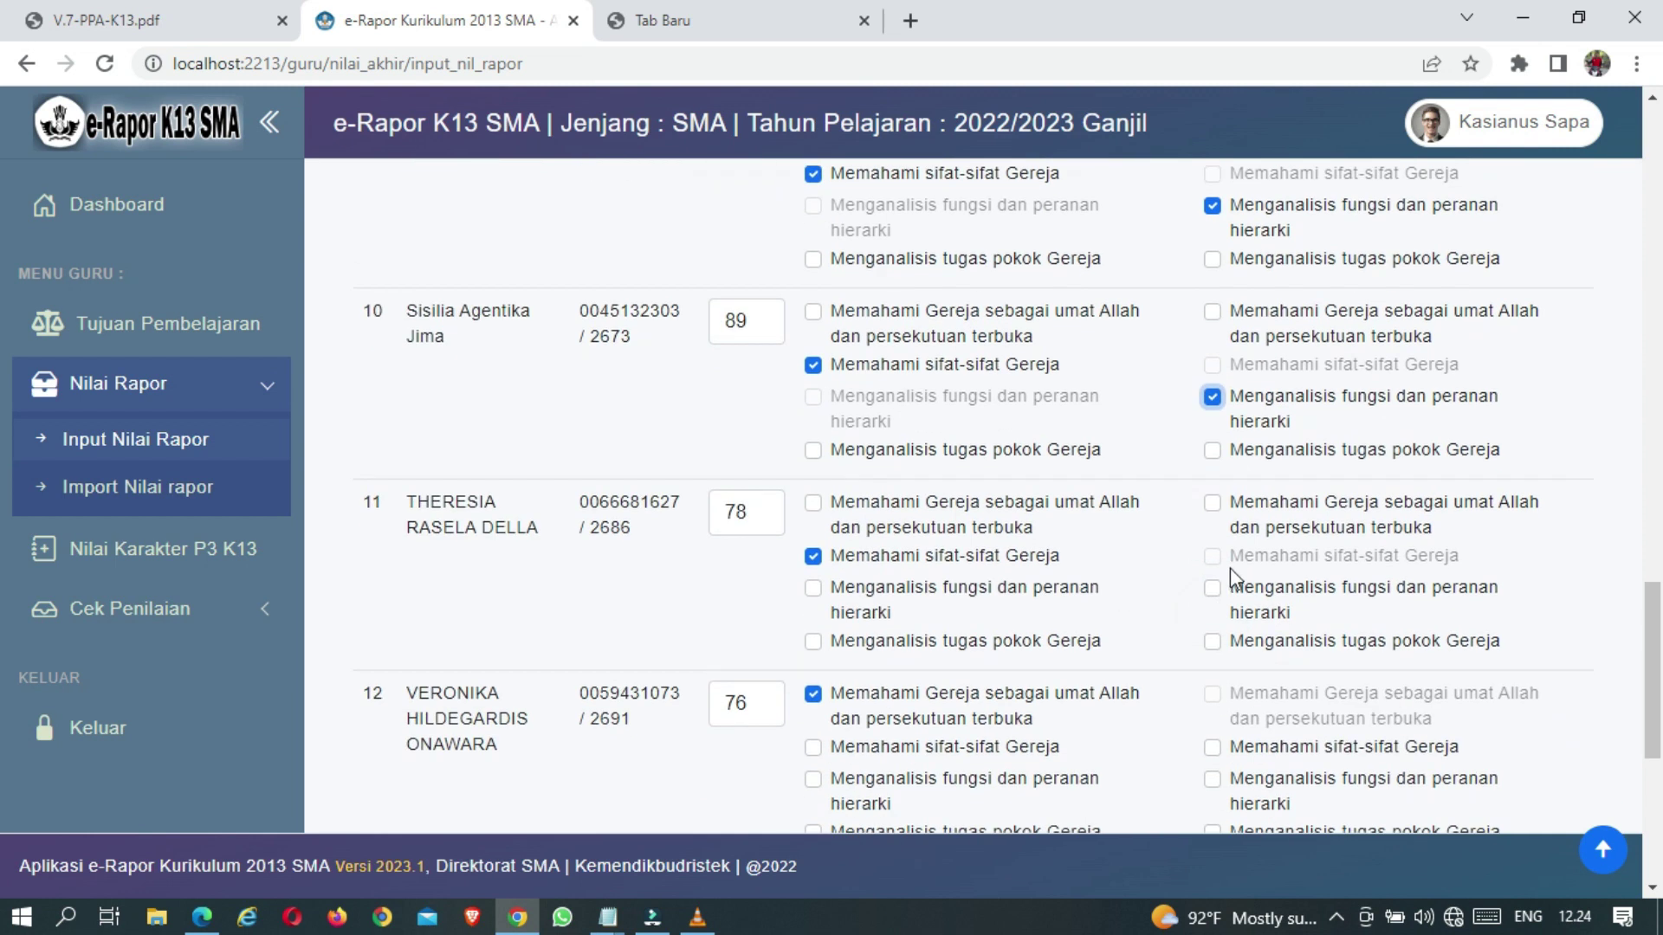
click(1211, 587)
scroll(1215, 519, down, 3)
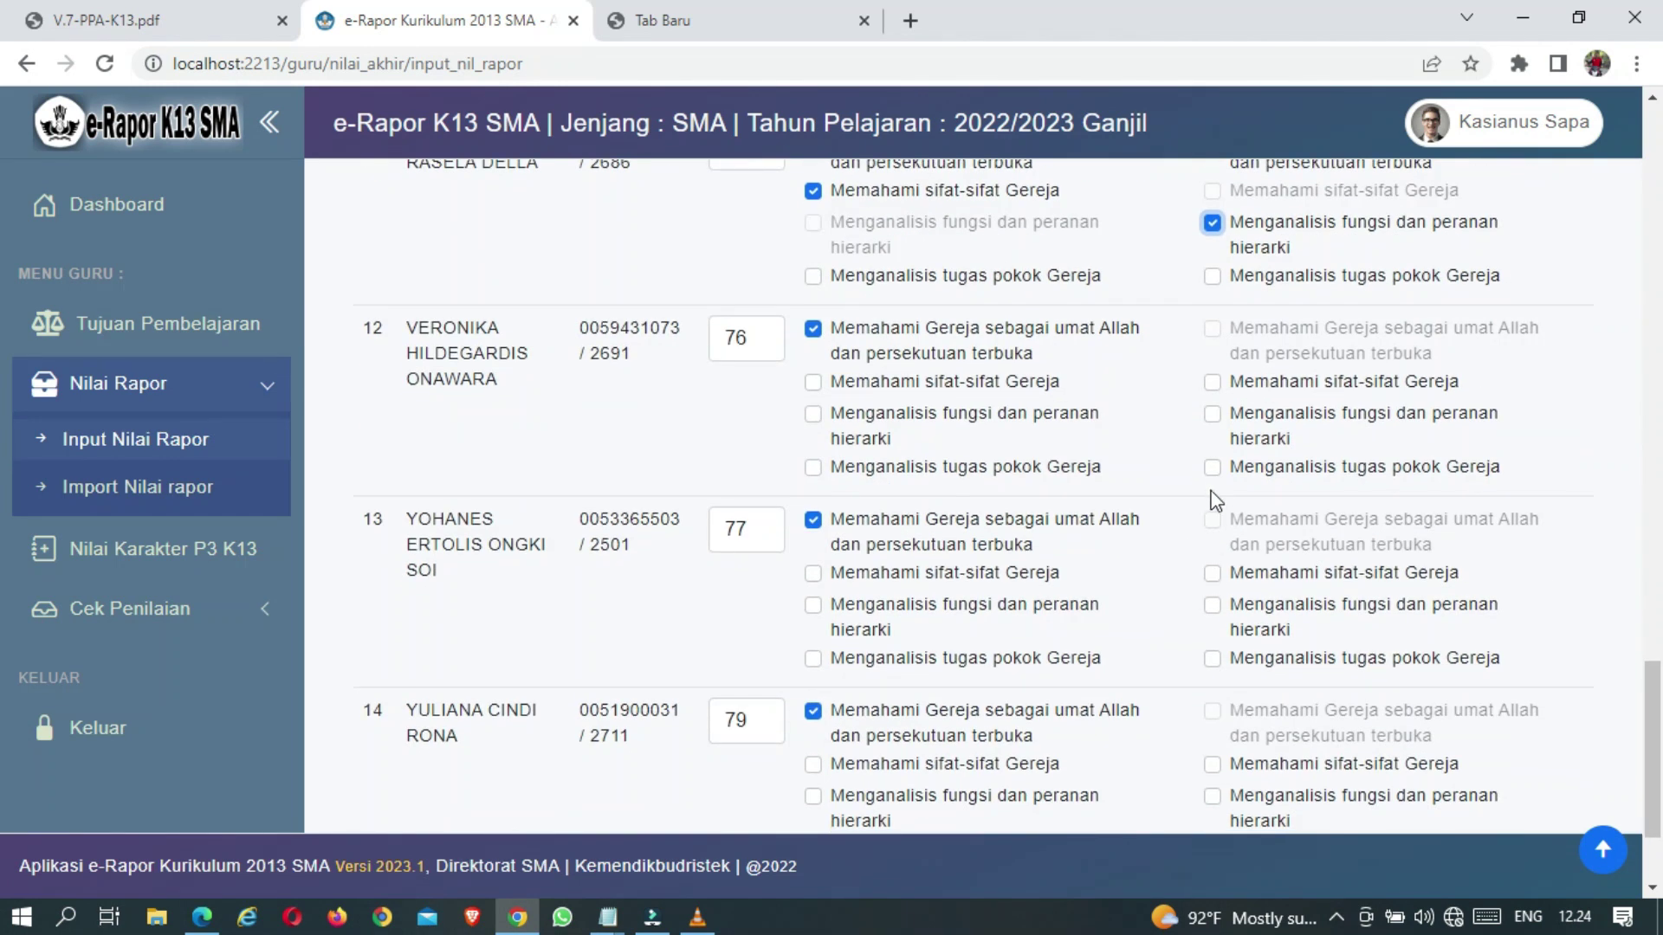
click(1212, 413)
Mark "Memahami sifat-sifat Gereja" as needing improvement for students 13 and 14 and save the grade data
click(1213, 573)
scroll(1126, 554, down, 2)
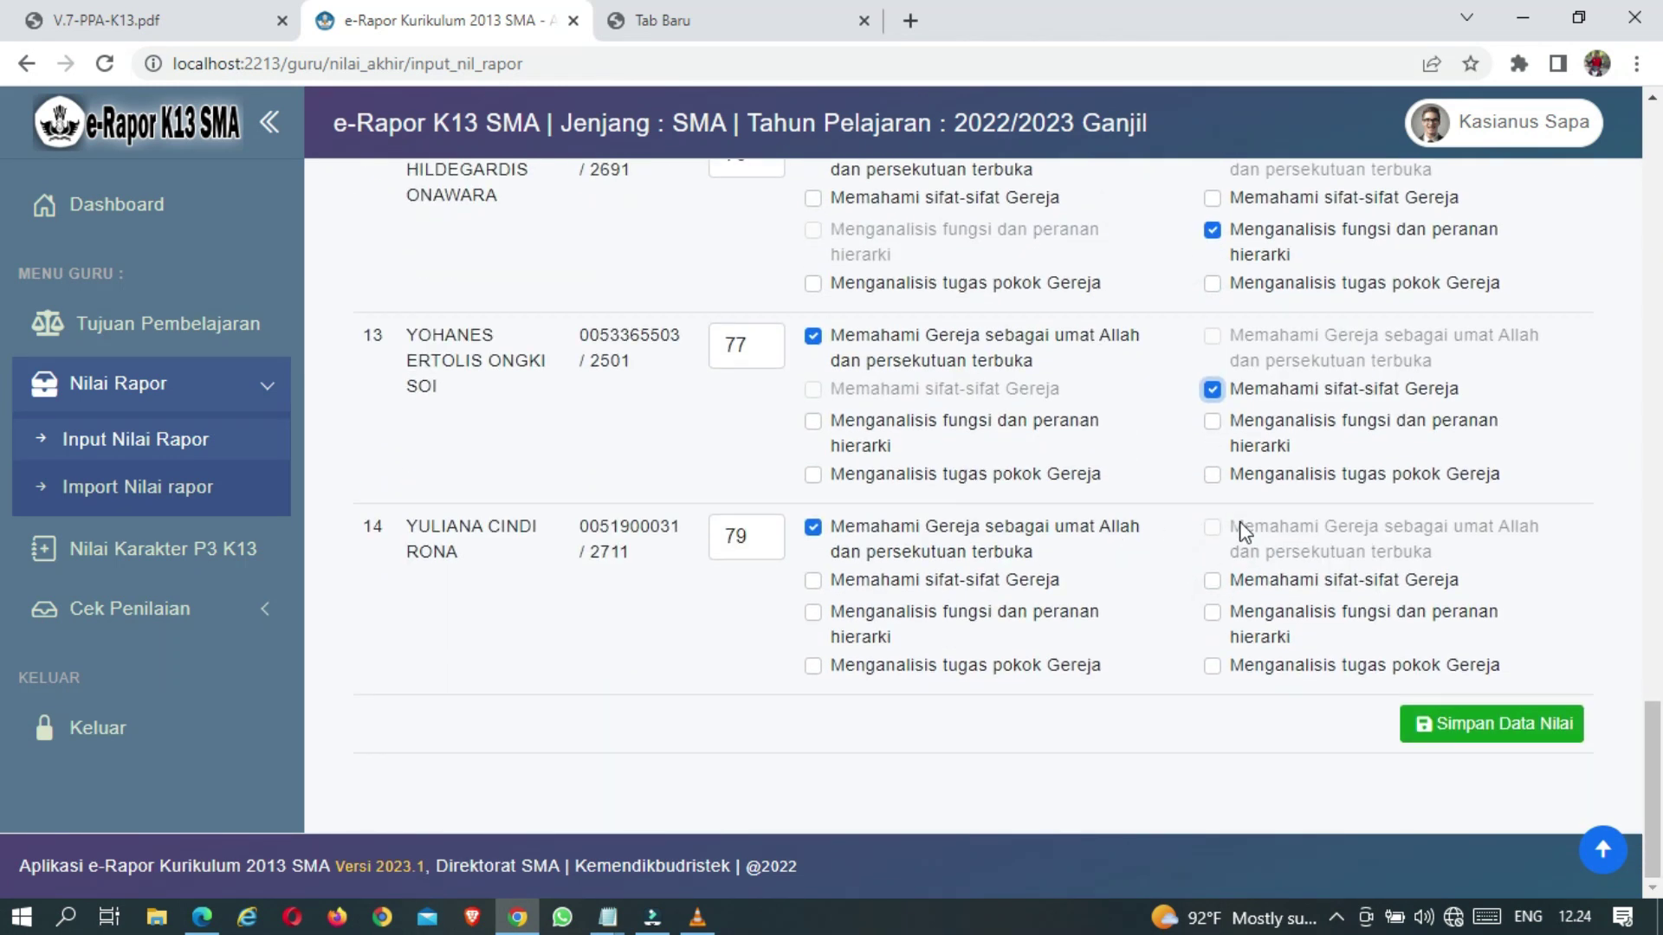
click(1211, 580)
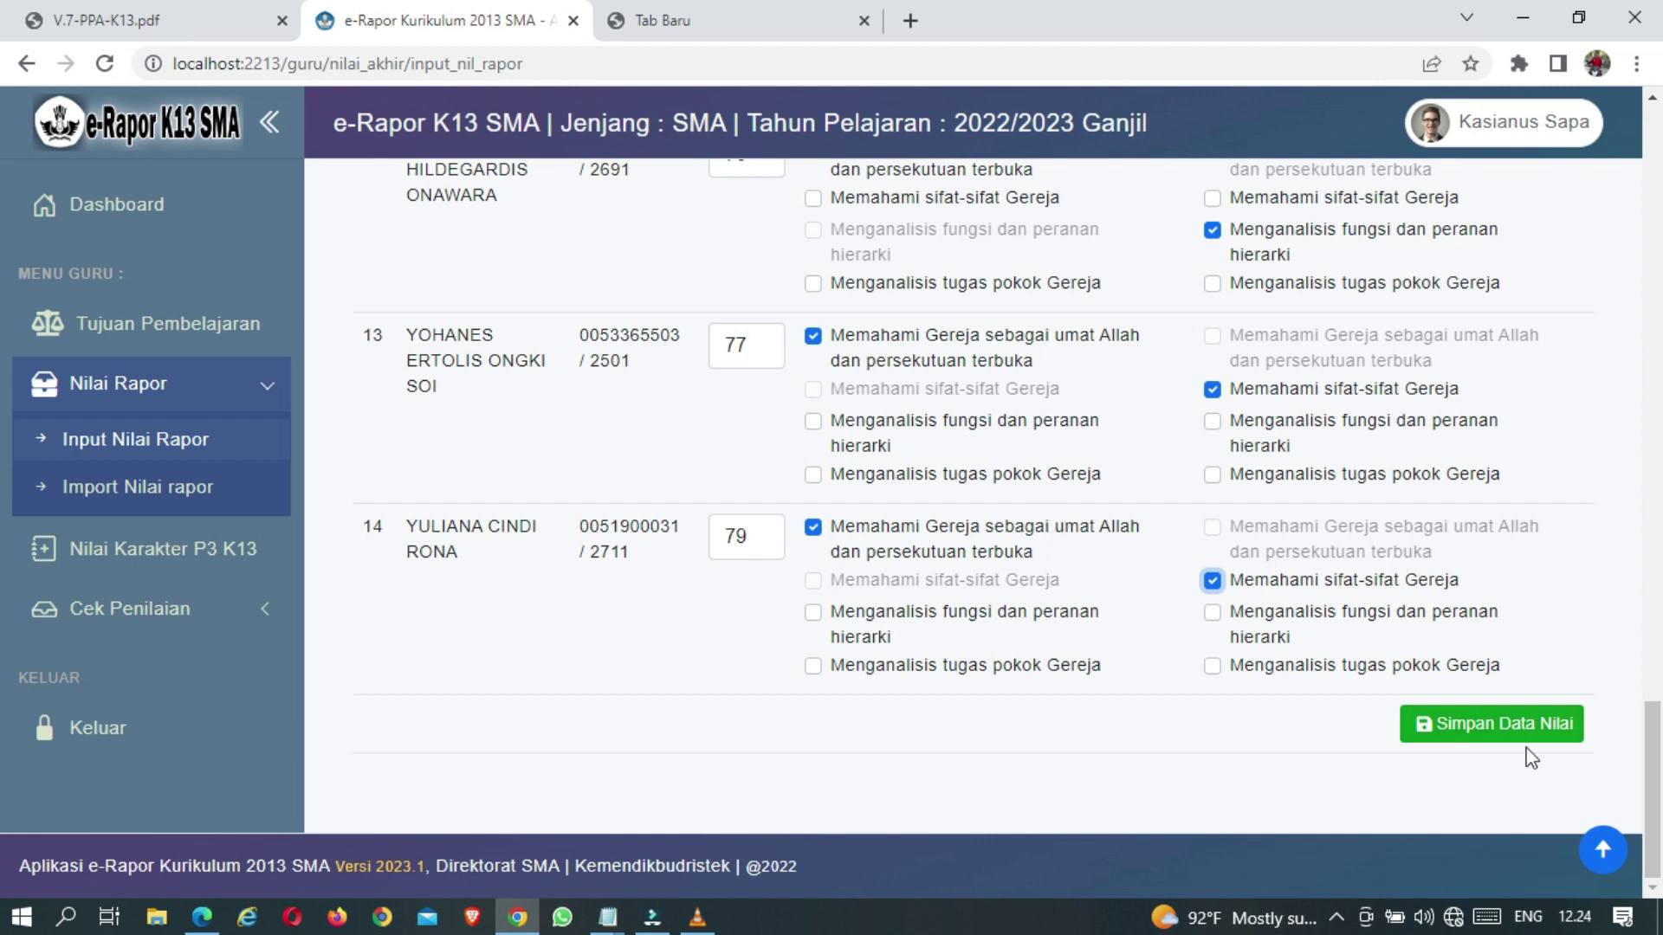
click(1527, 725)
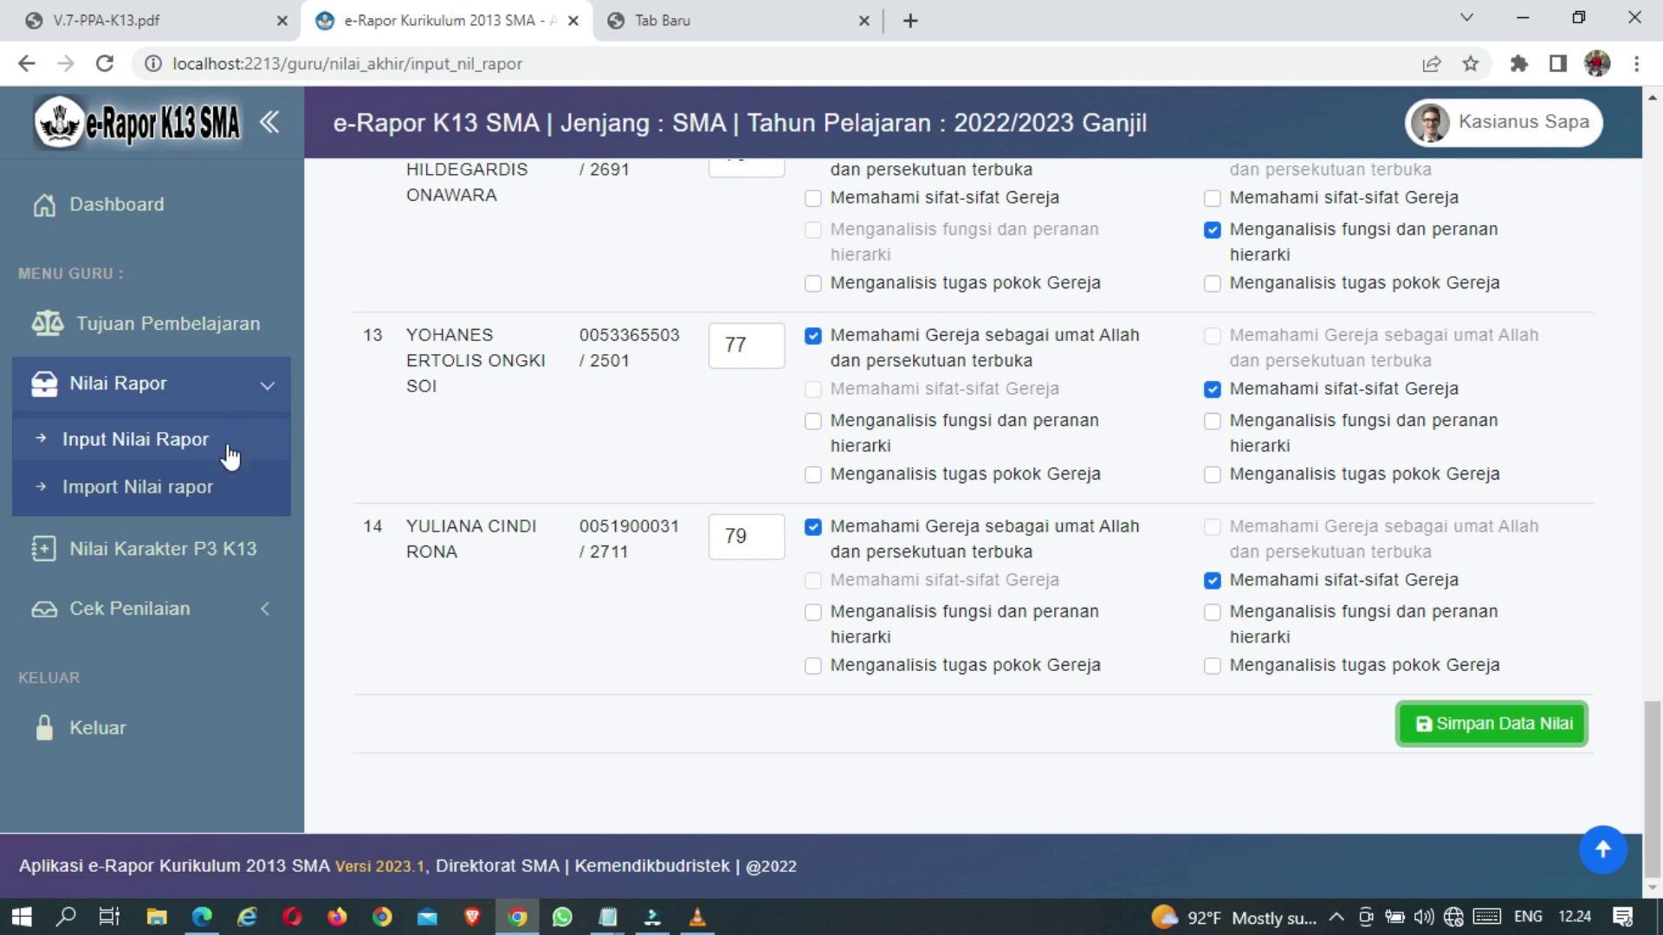
Set up the report grade import for class XI Bahasa, subject Pendidikan Agama Katholik dan Budi Pekerti, Semester 1
click(201, 490)
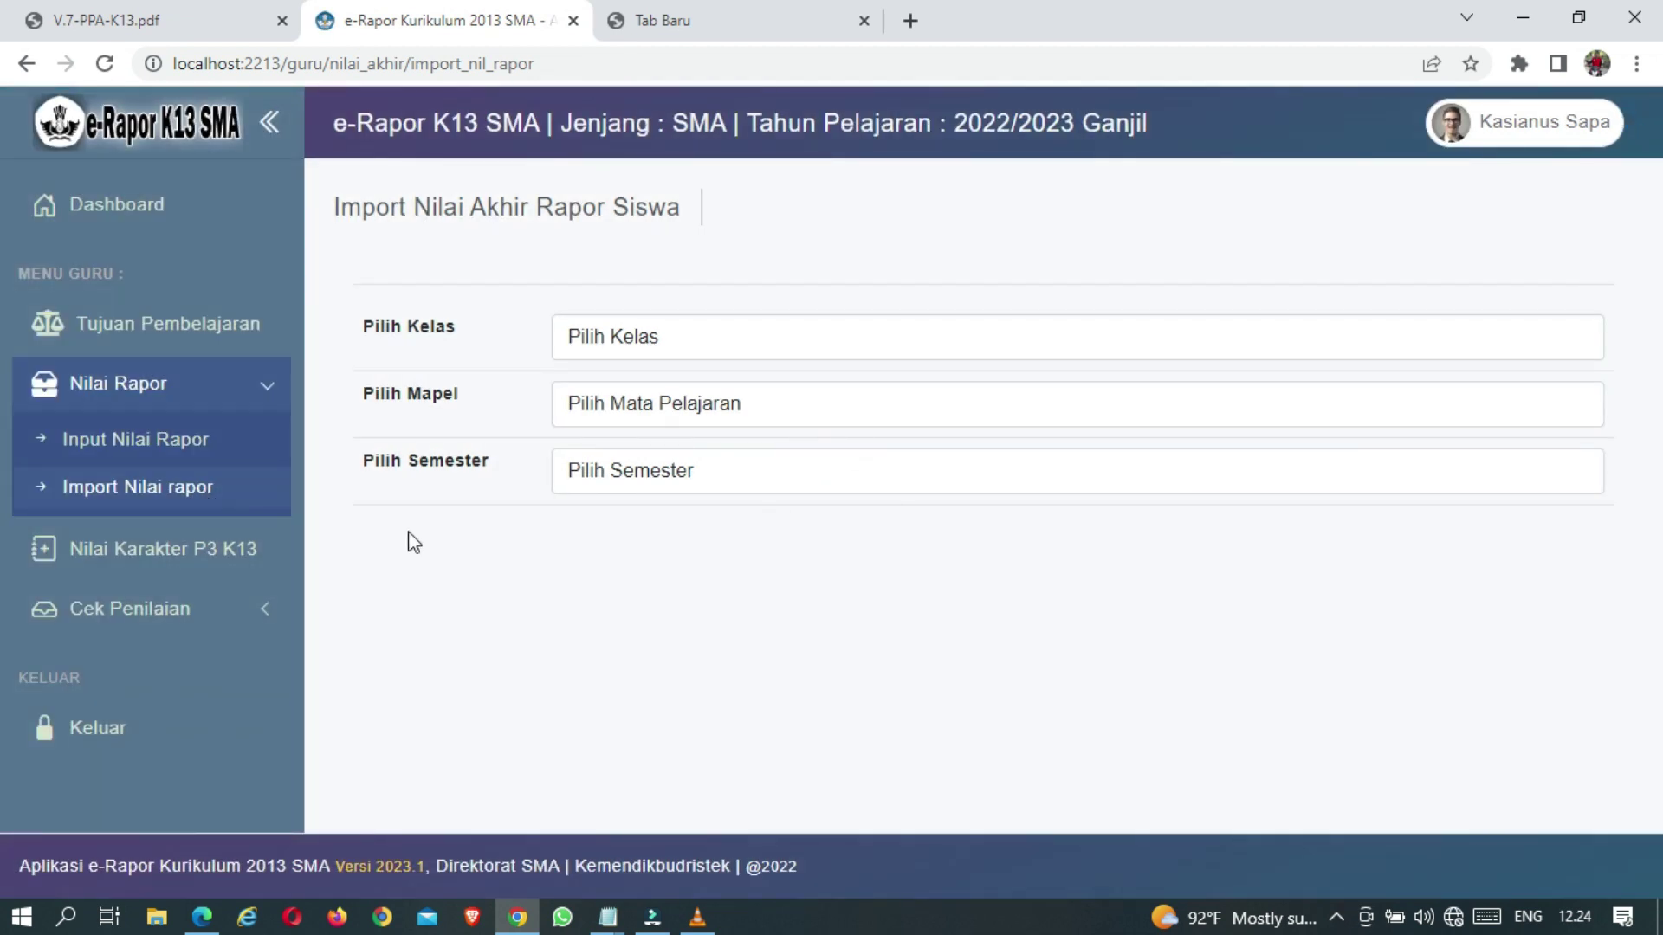
click(598, 346)
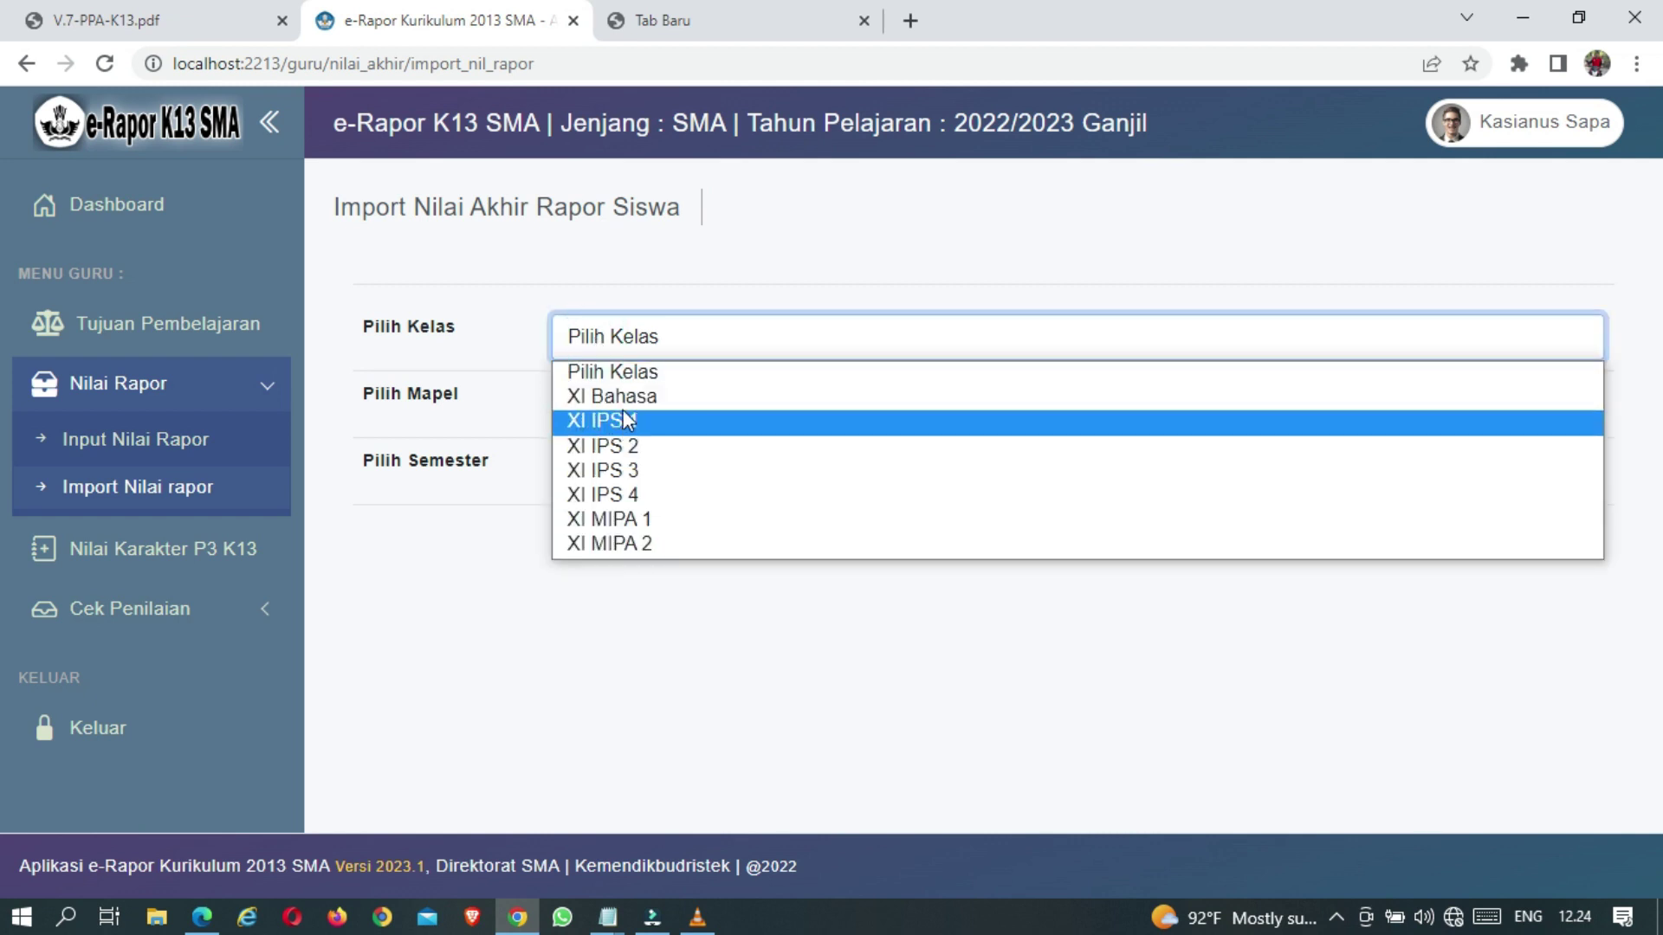
click(625, 403)
click(623, 404)
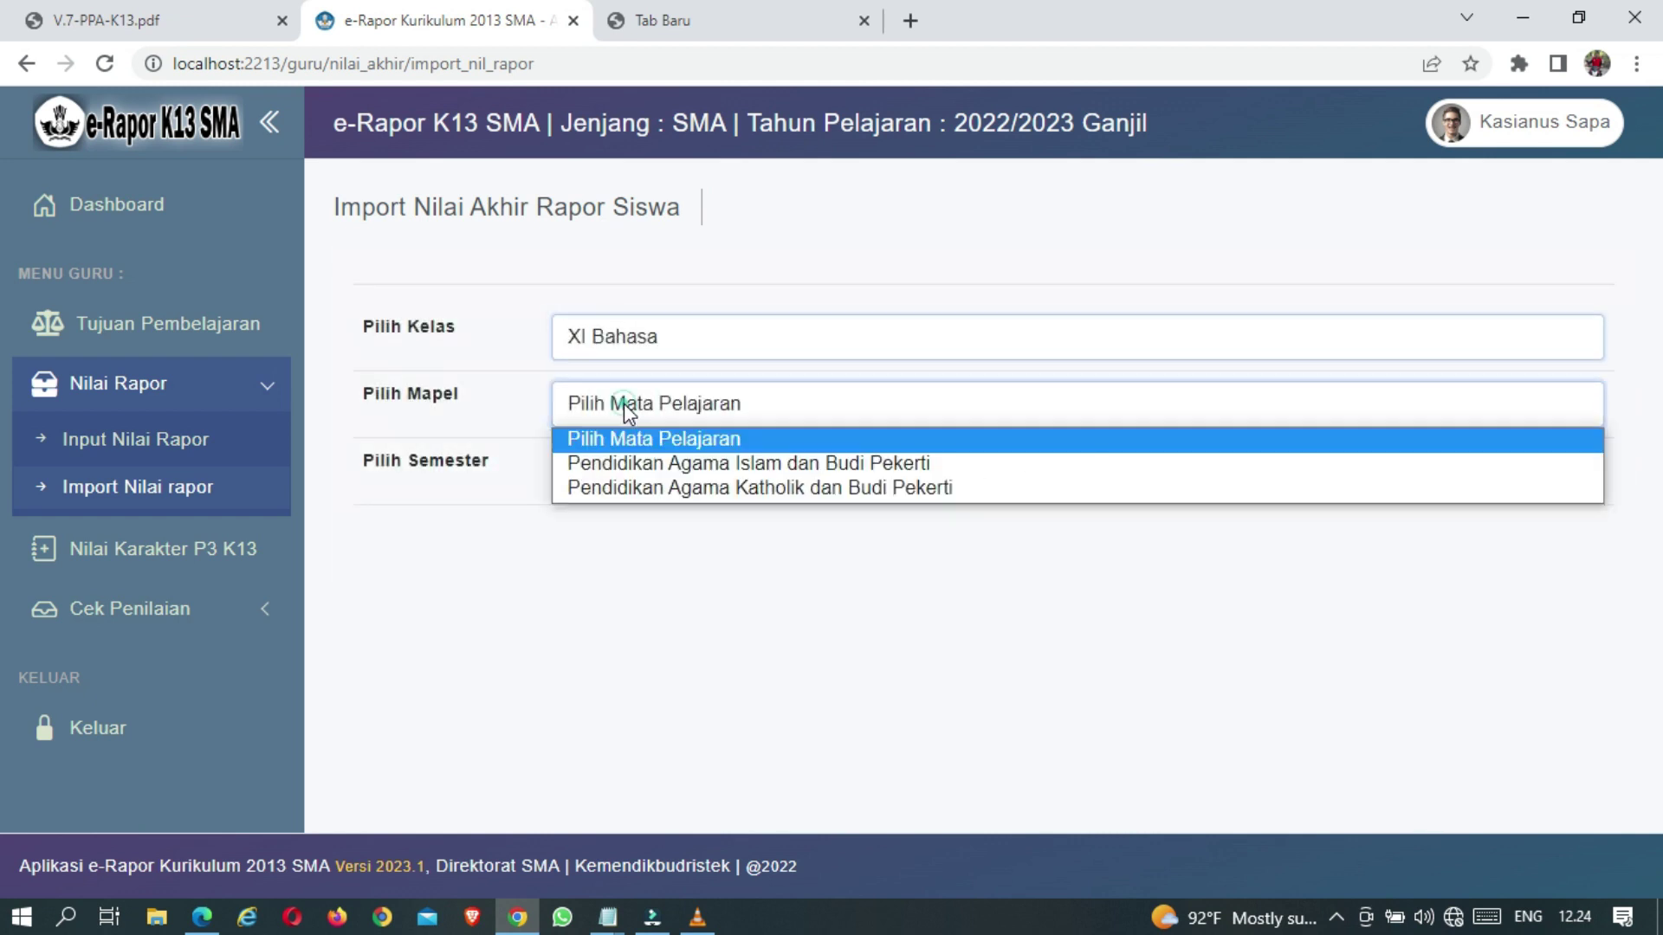
click(637, 491)
click(638, 475)
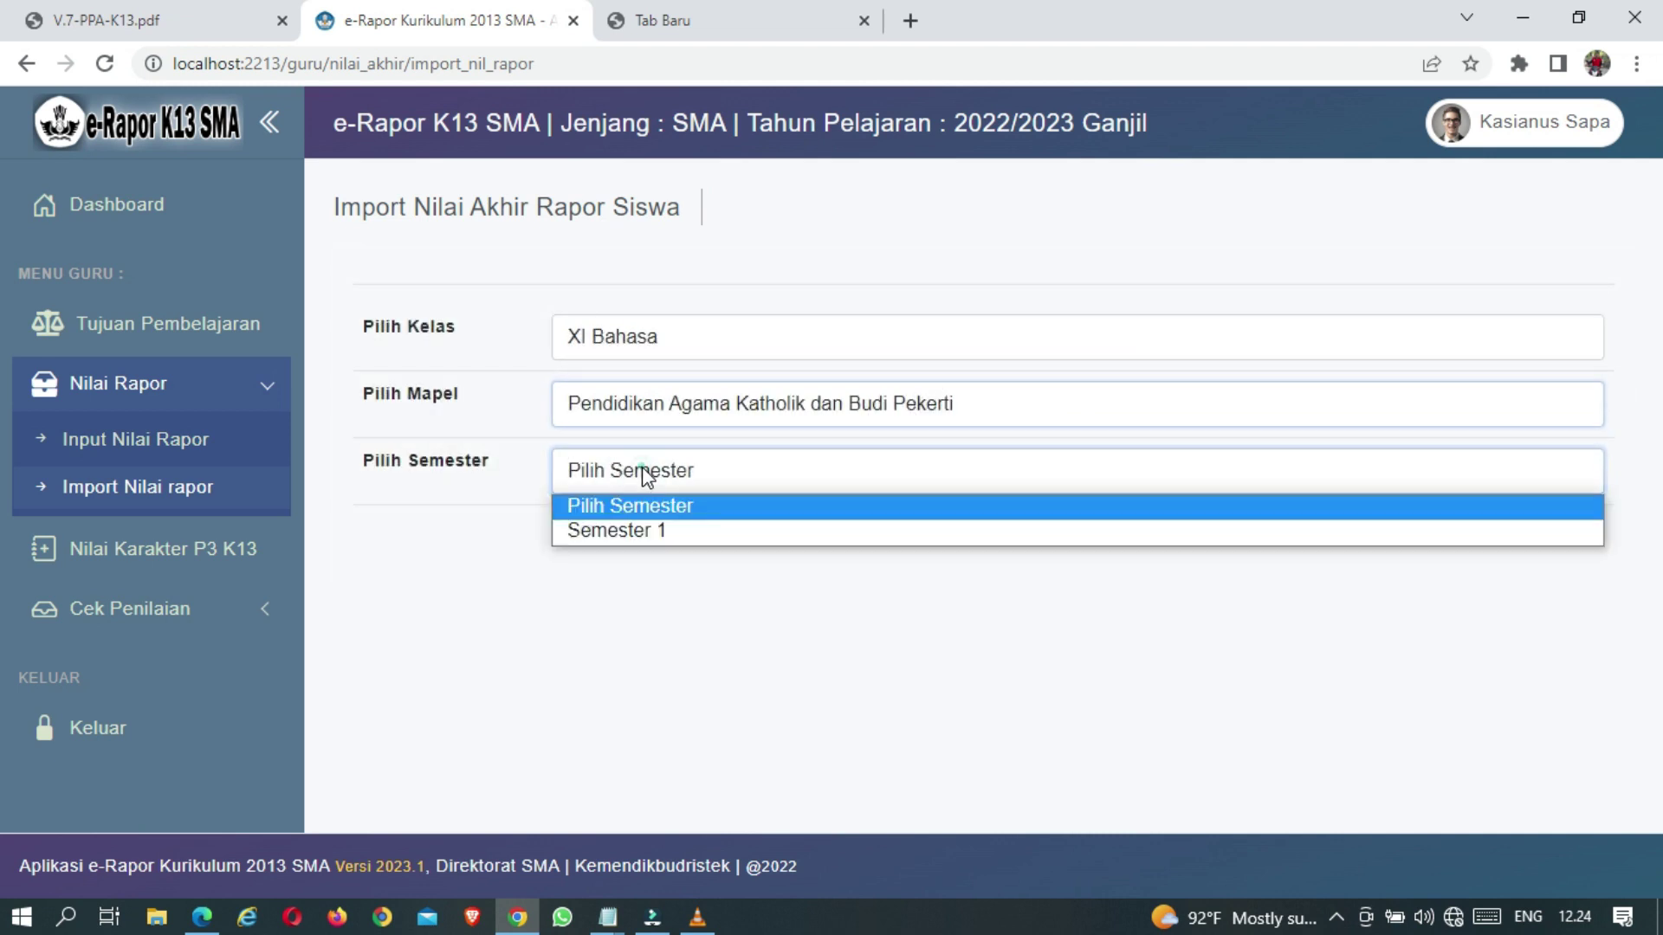
click(631, 531)
scroll(450, 492, down, 1)
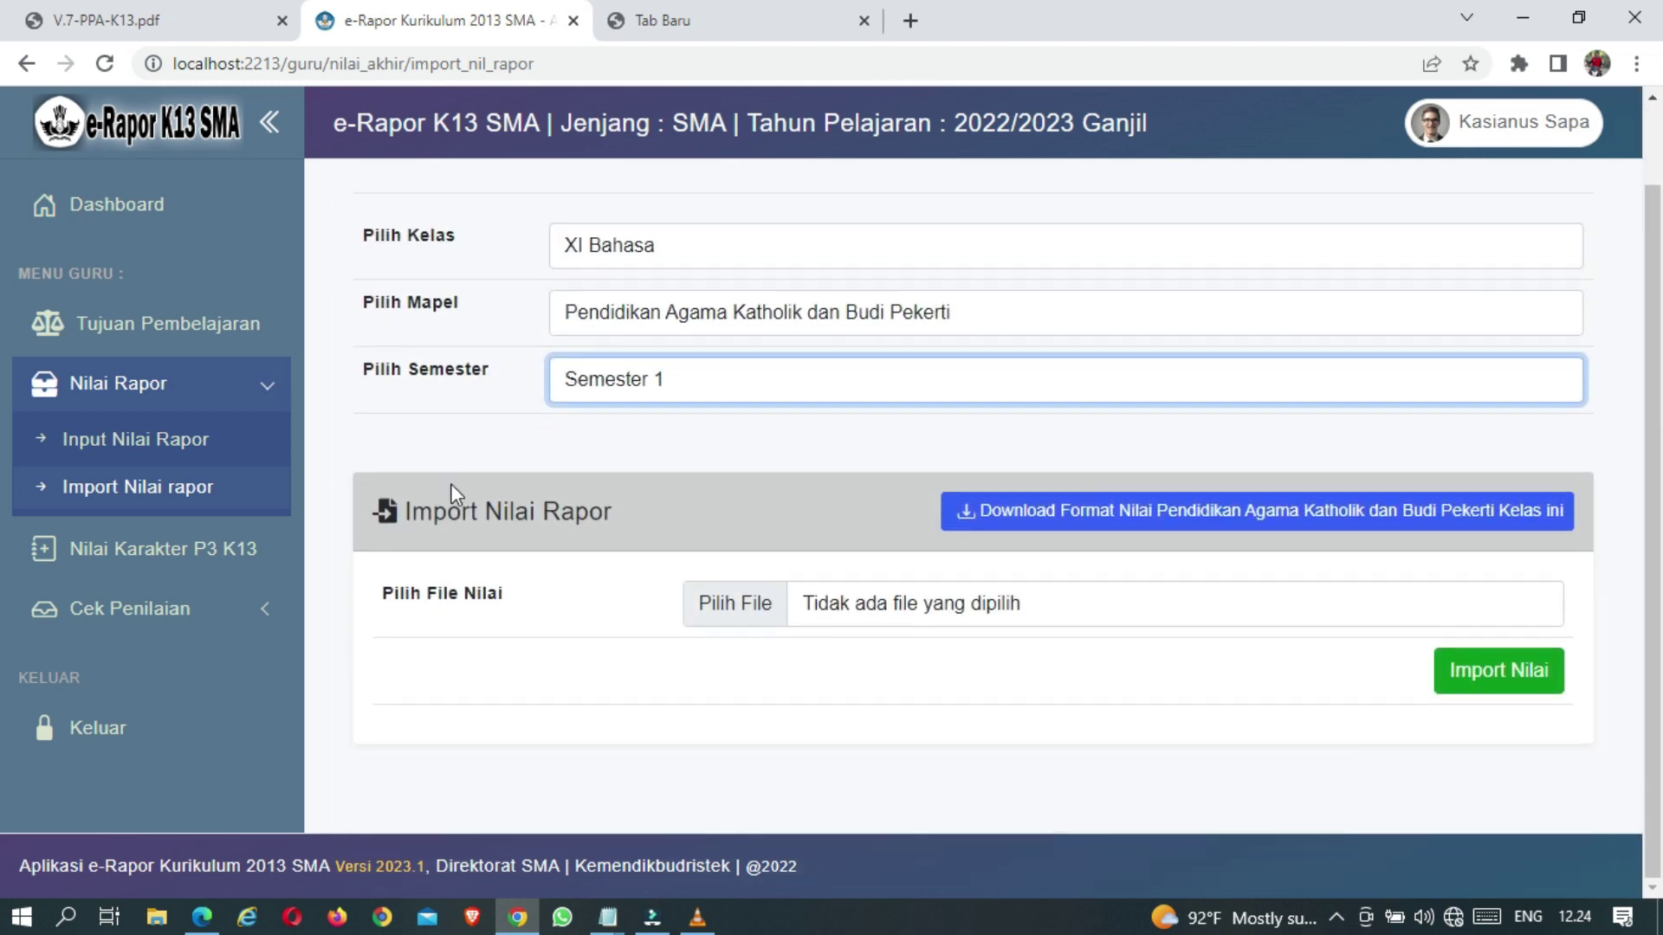
Download this class's grade import format and open the NIL_RAPOR workbook in Excel, dismissing the Office activation notice
click(1013, 518)
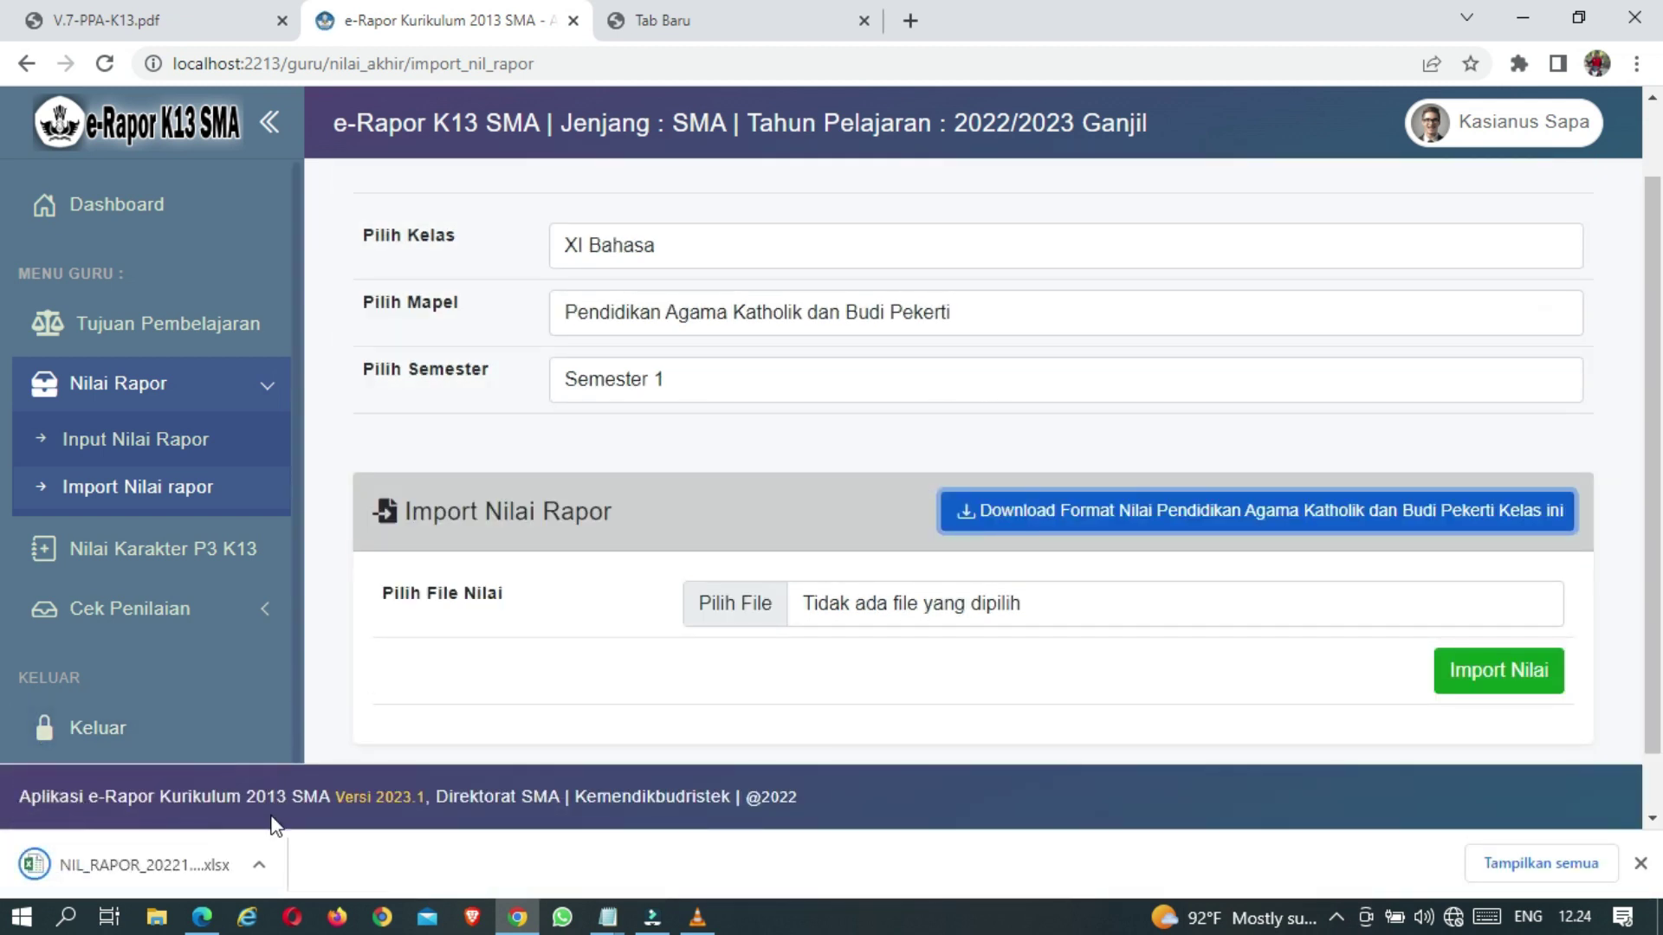
click(261, 863)
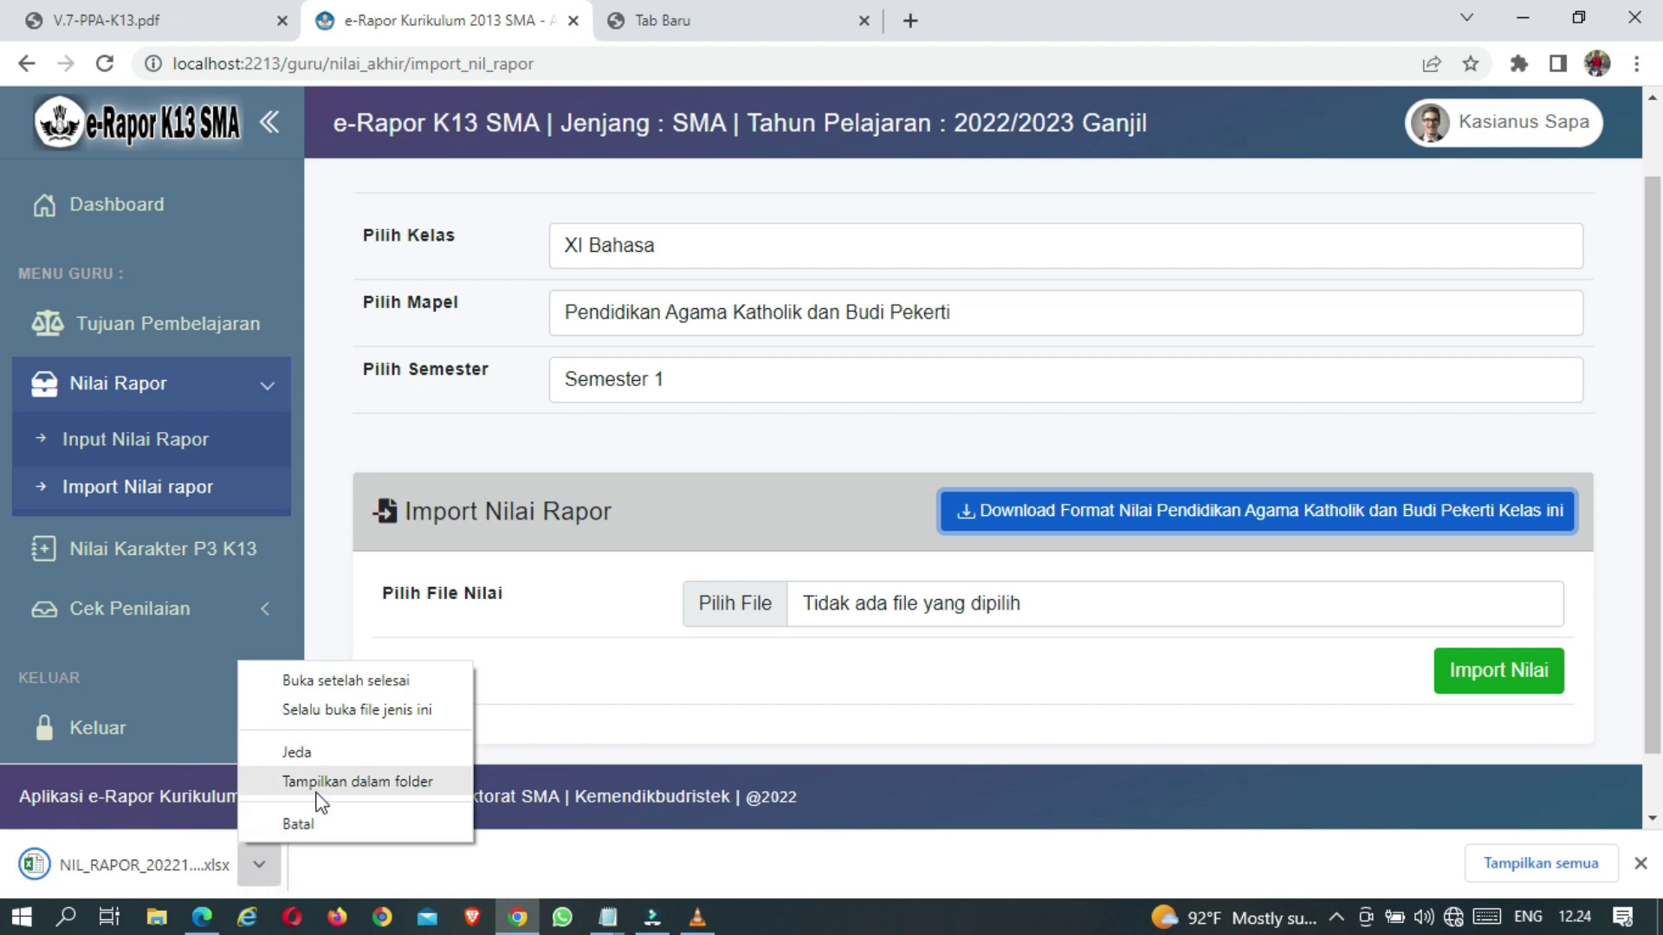
click(516, 859)
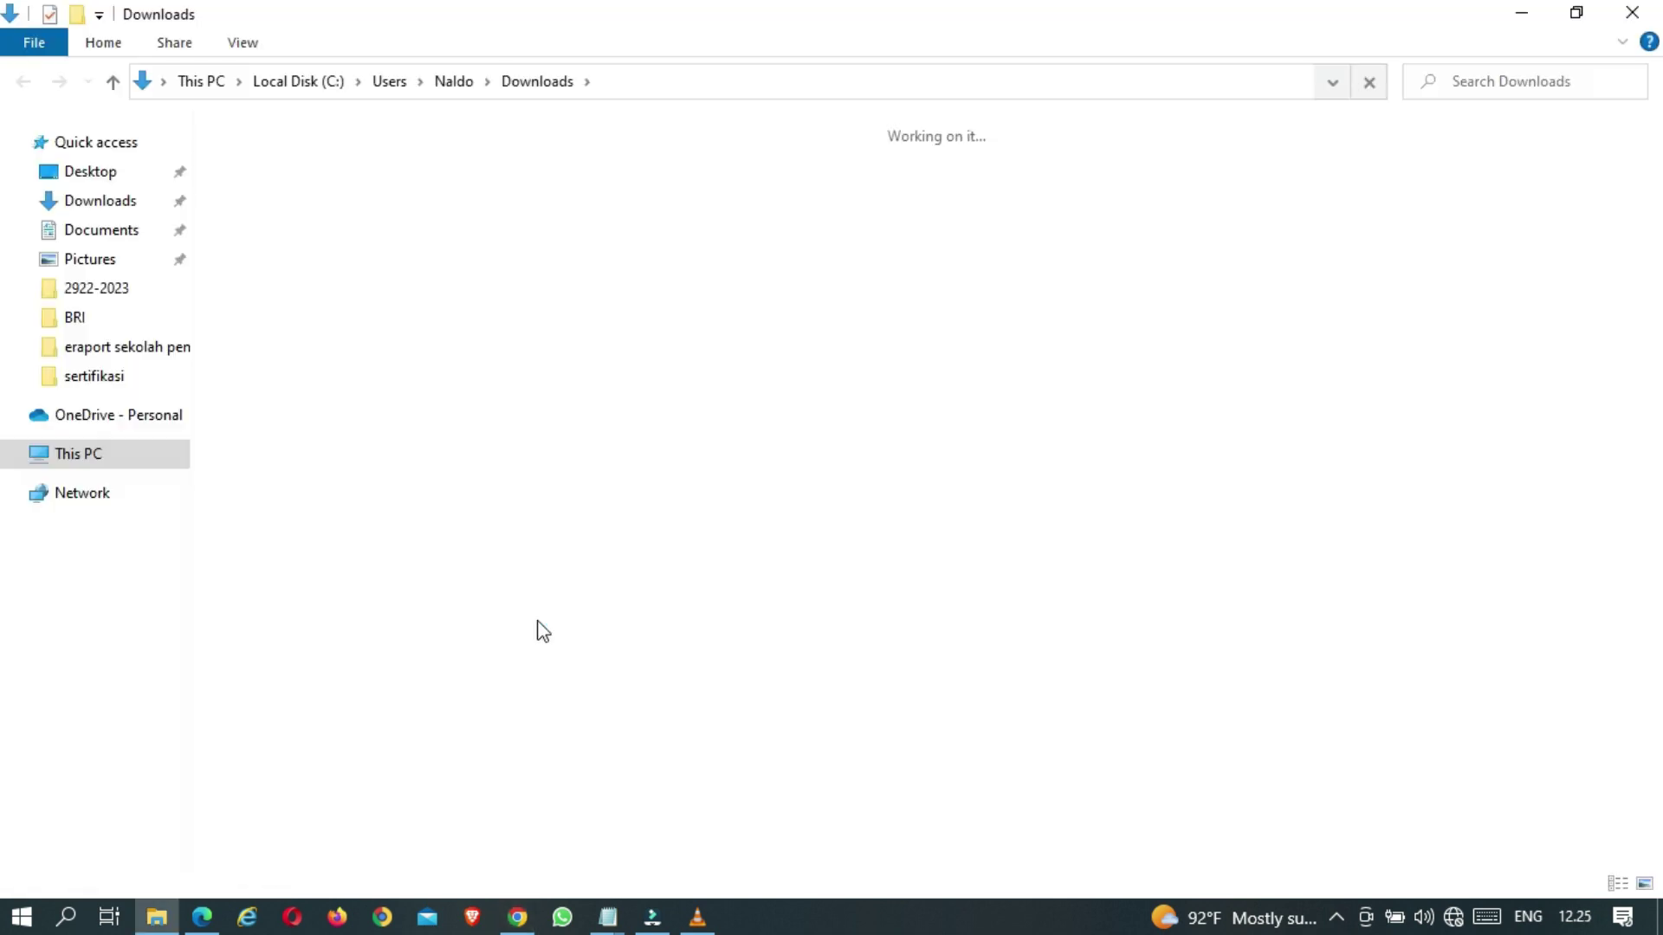
double_click(379, 189)
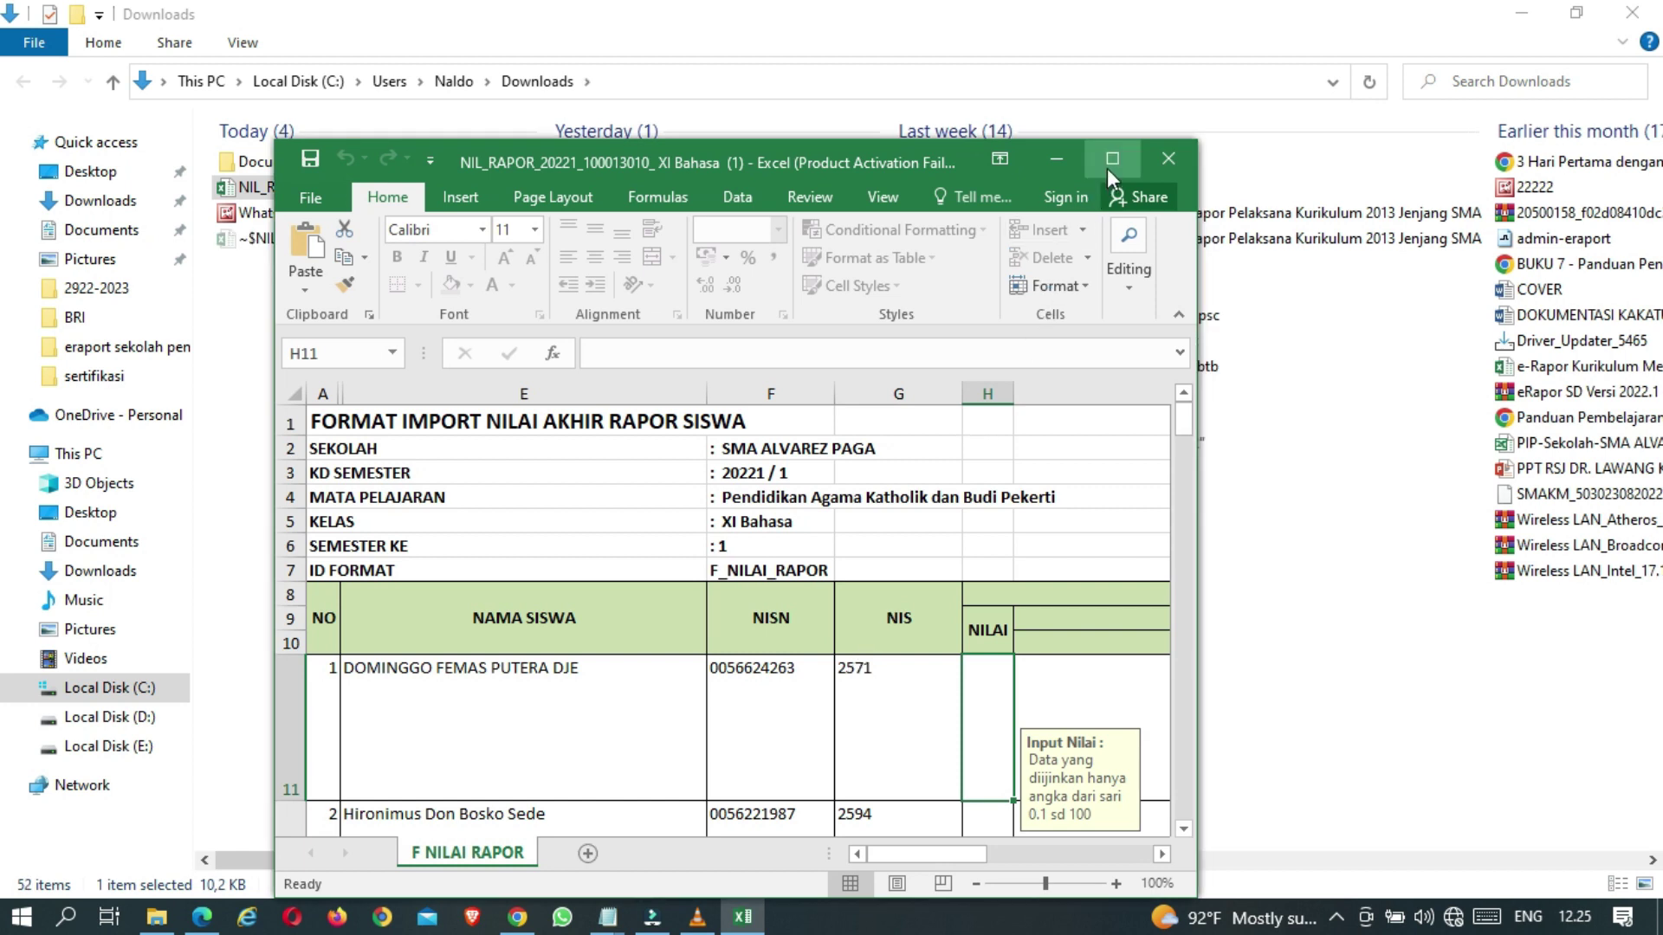
click(1106, 168)
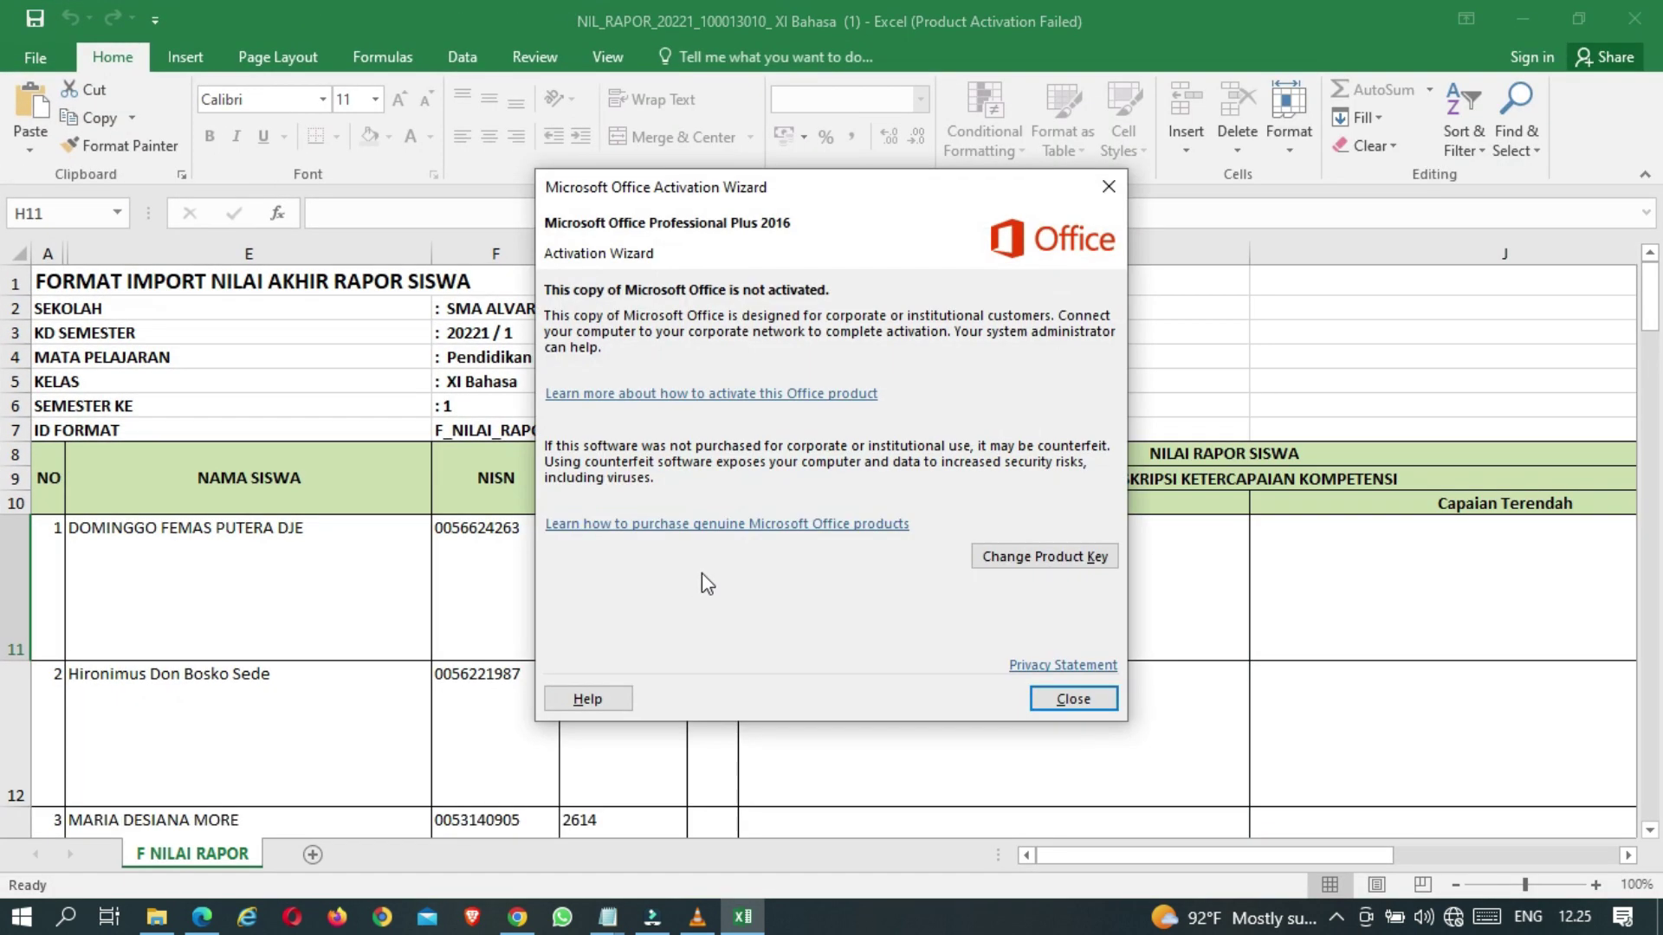
click(1067, 699)
Examine the NILAI column and its input rule for the listed students in the import format
scroll(831, 568, down, 3)
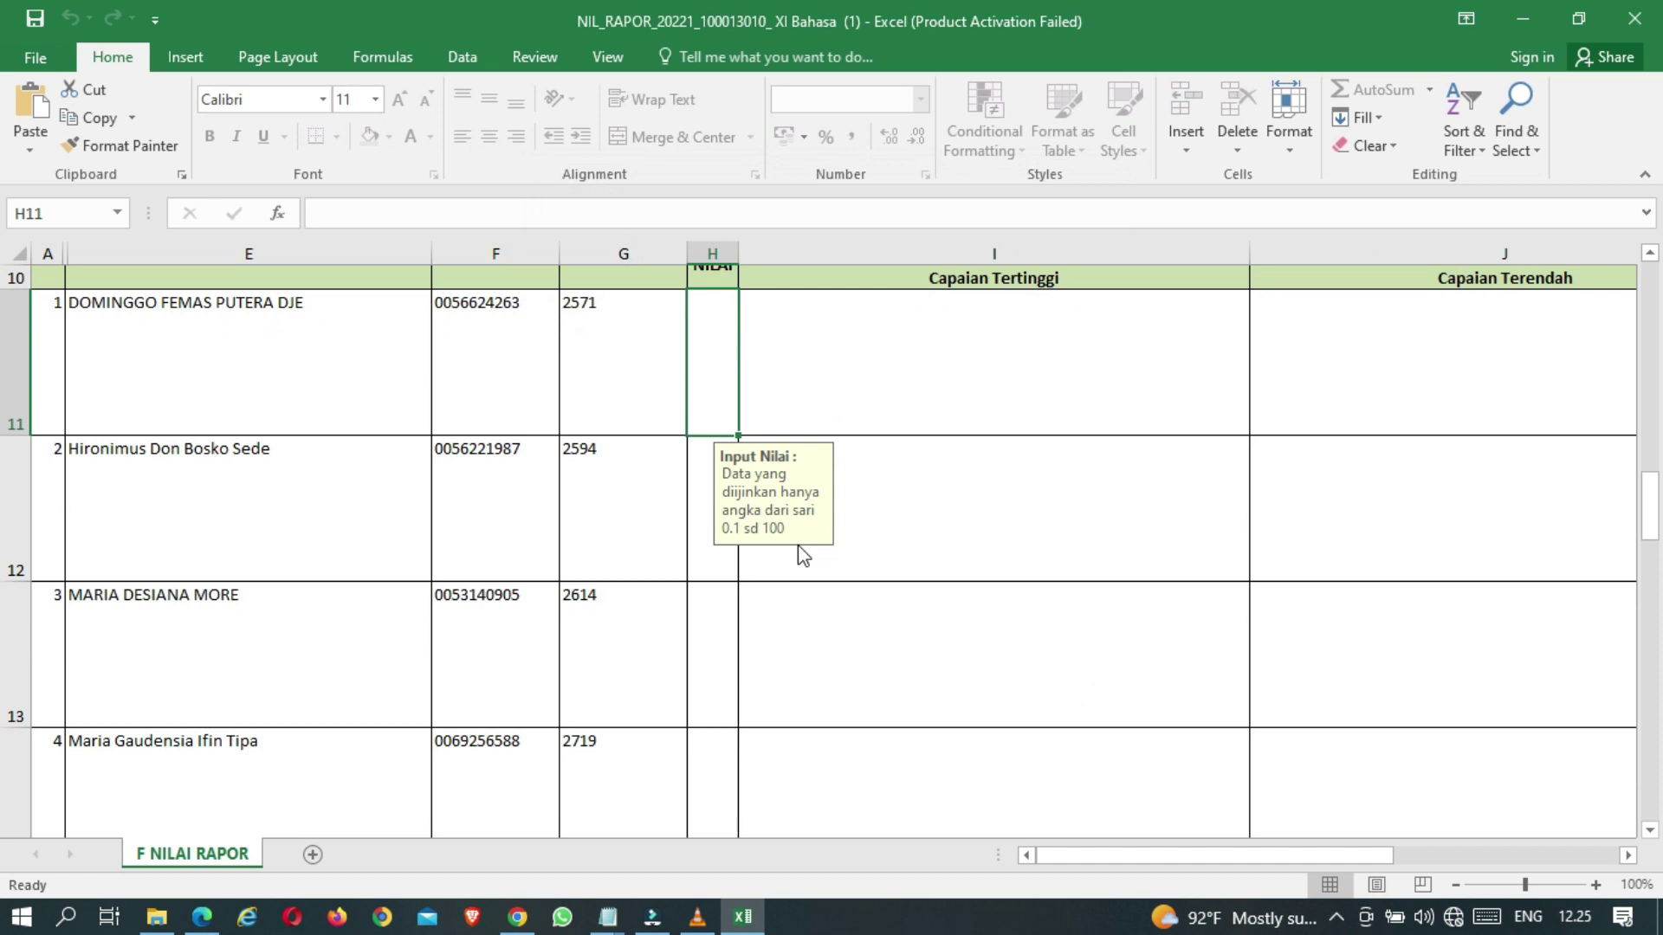
scroll(801, 554, up, 1)
scroll(801, 554, up, 1)
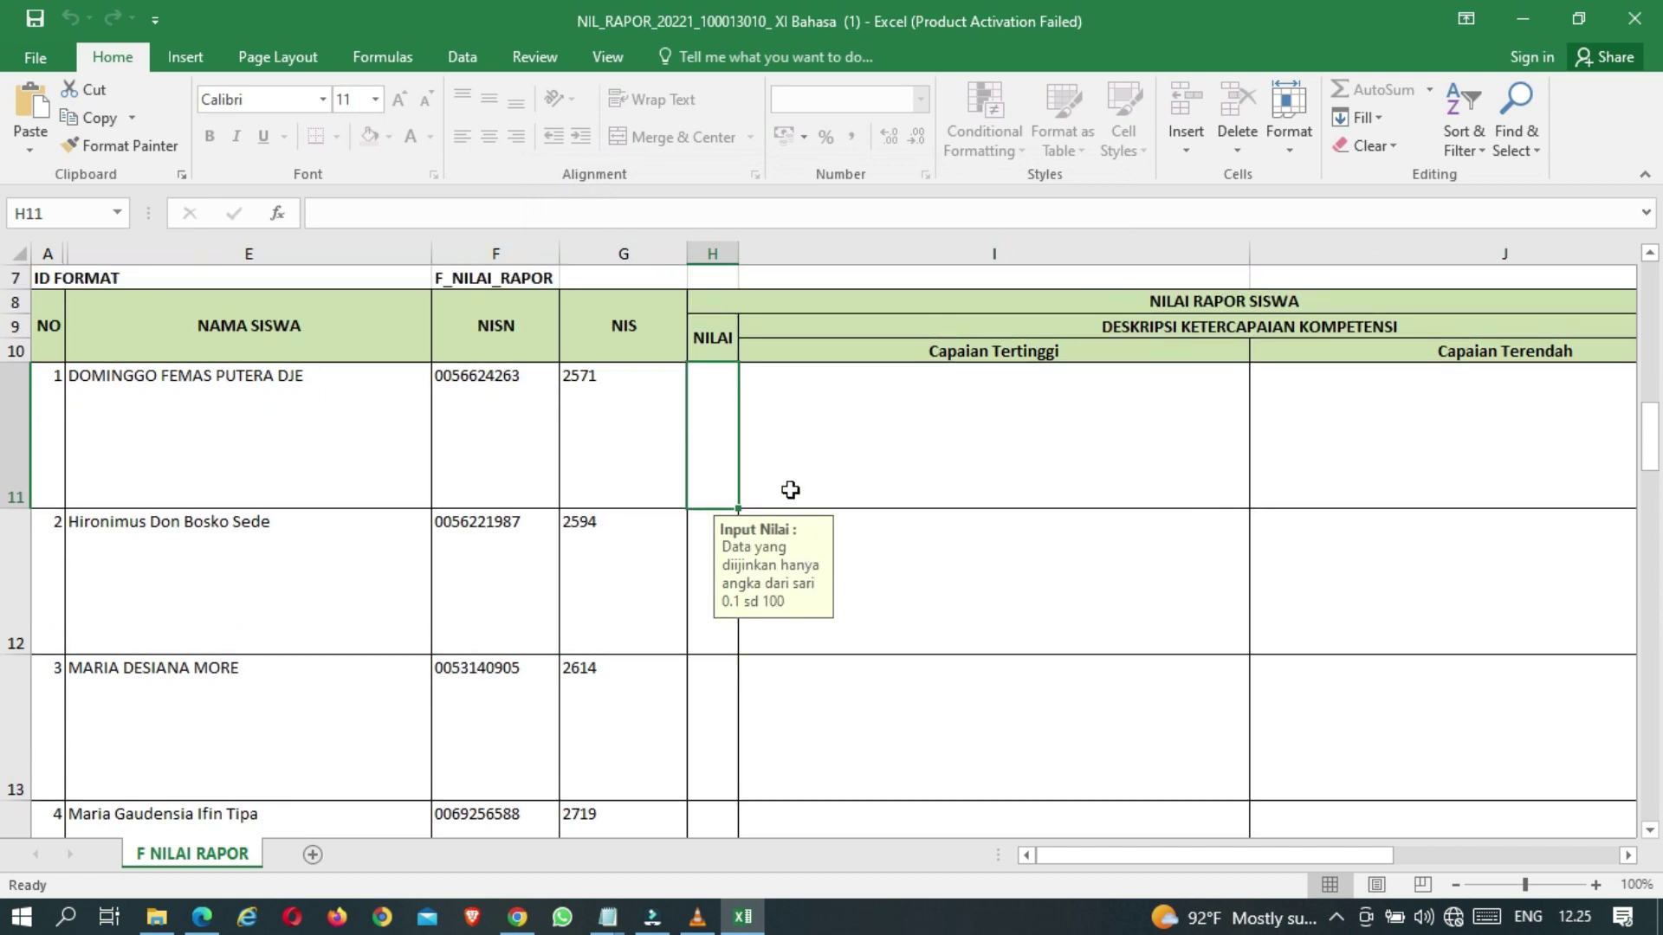
click(703, 624)
click(698, 754)
scroll(684, 684, down, 3)
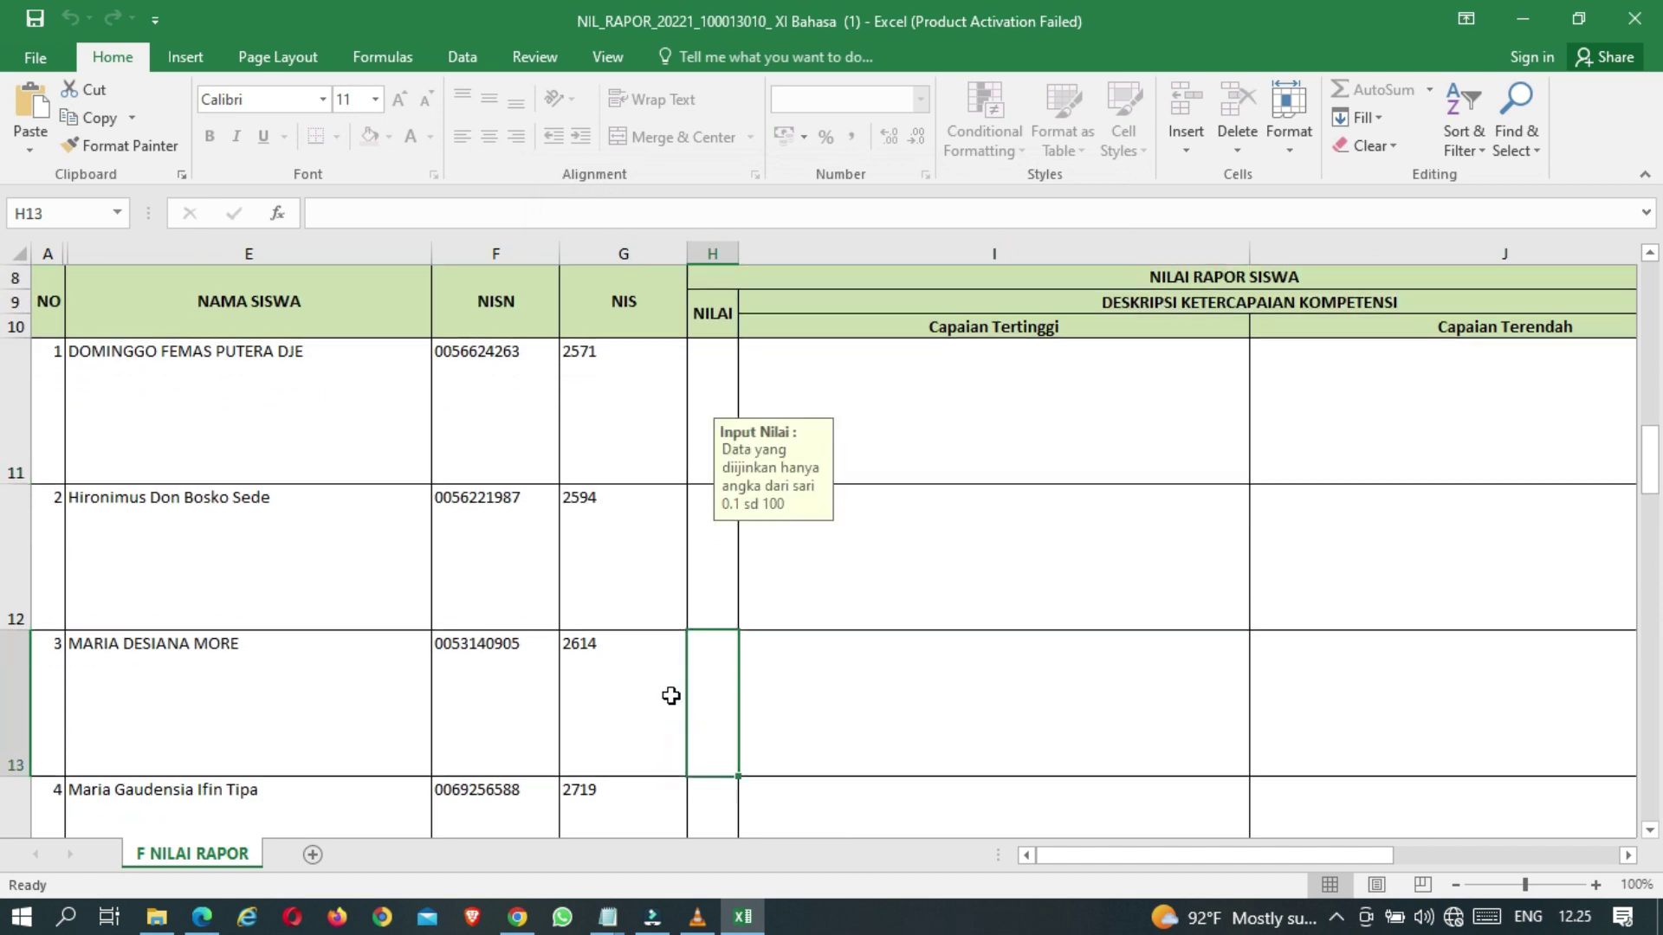
click(695, 655)
click(684, 769)
scroll(646, 736, down, 4)
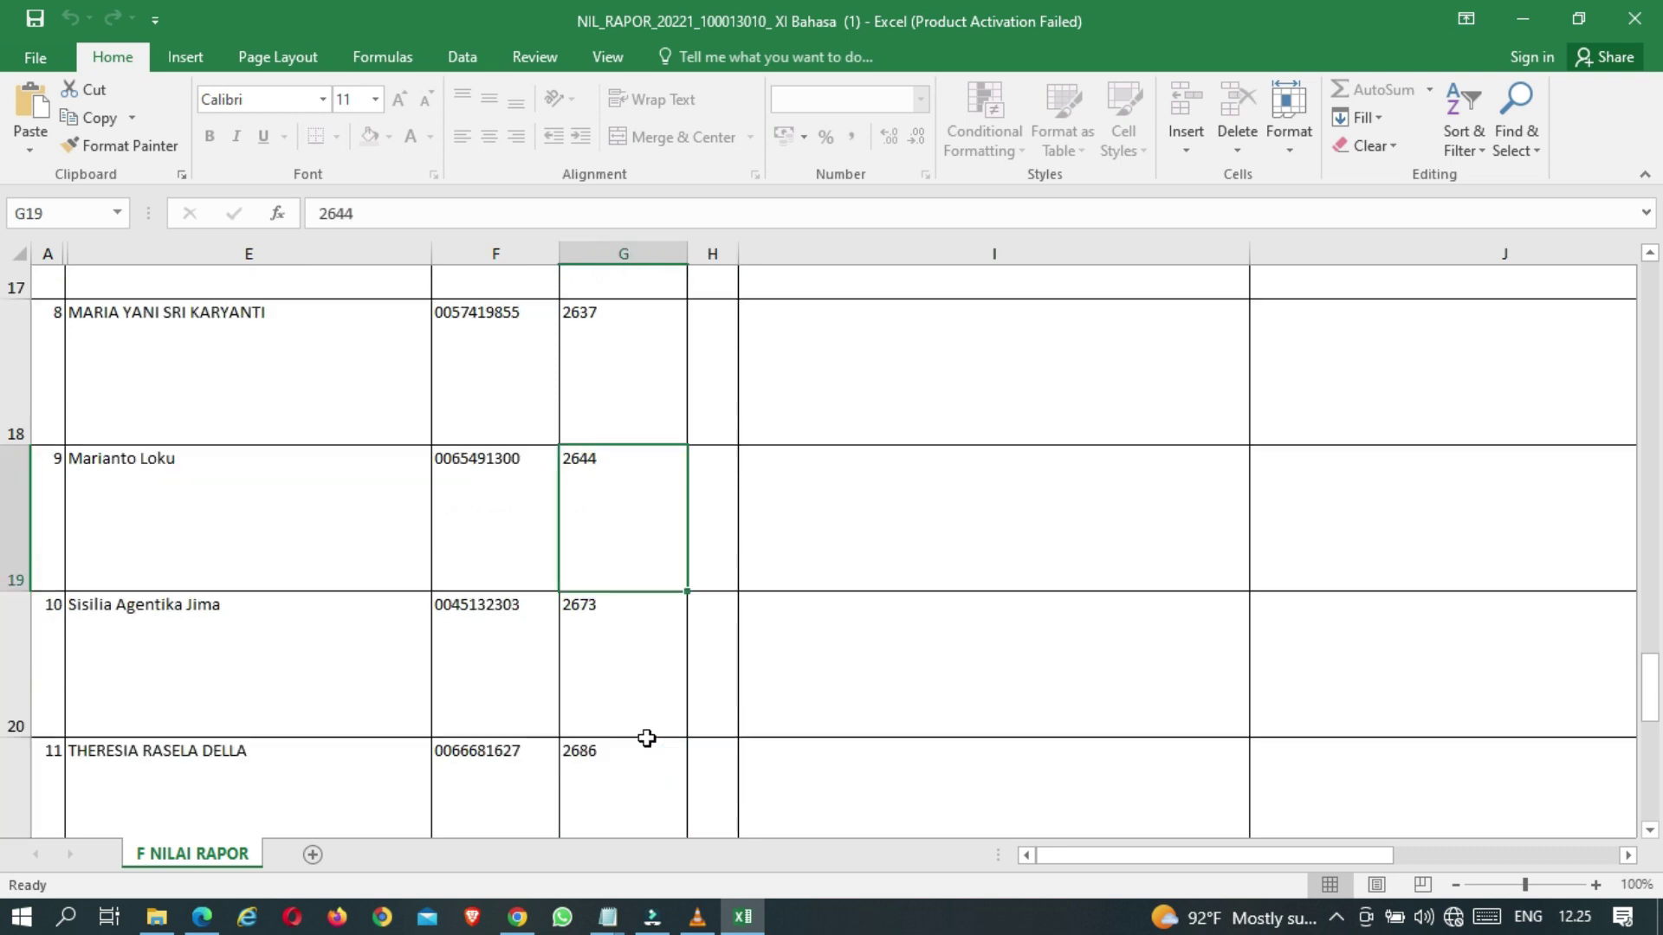
Examine the Capaian Tertinggi and Capaian Terendah description columns and their input rules across the student rows
scroll(697, 667, up, 4)
click(943, 367)
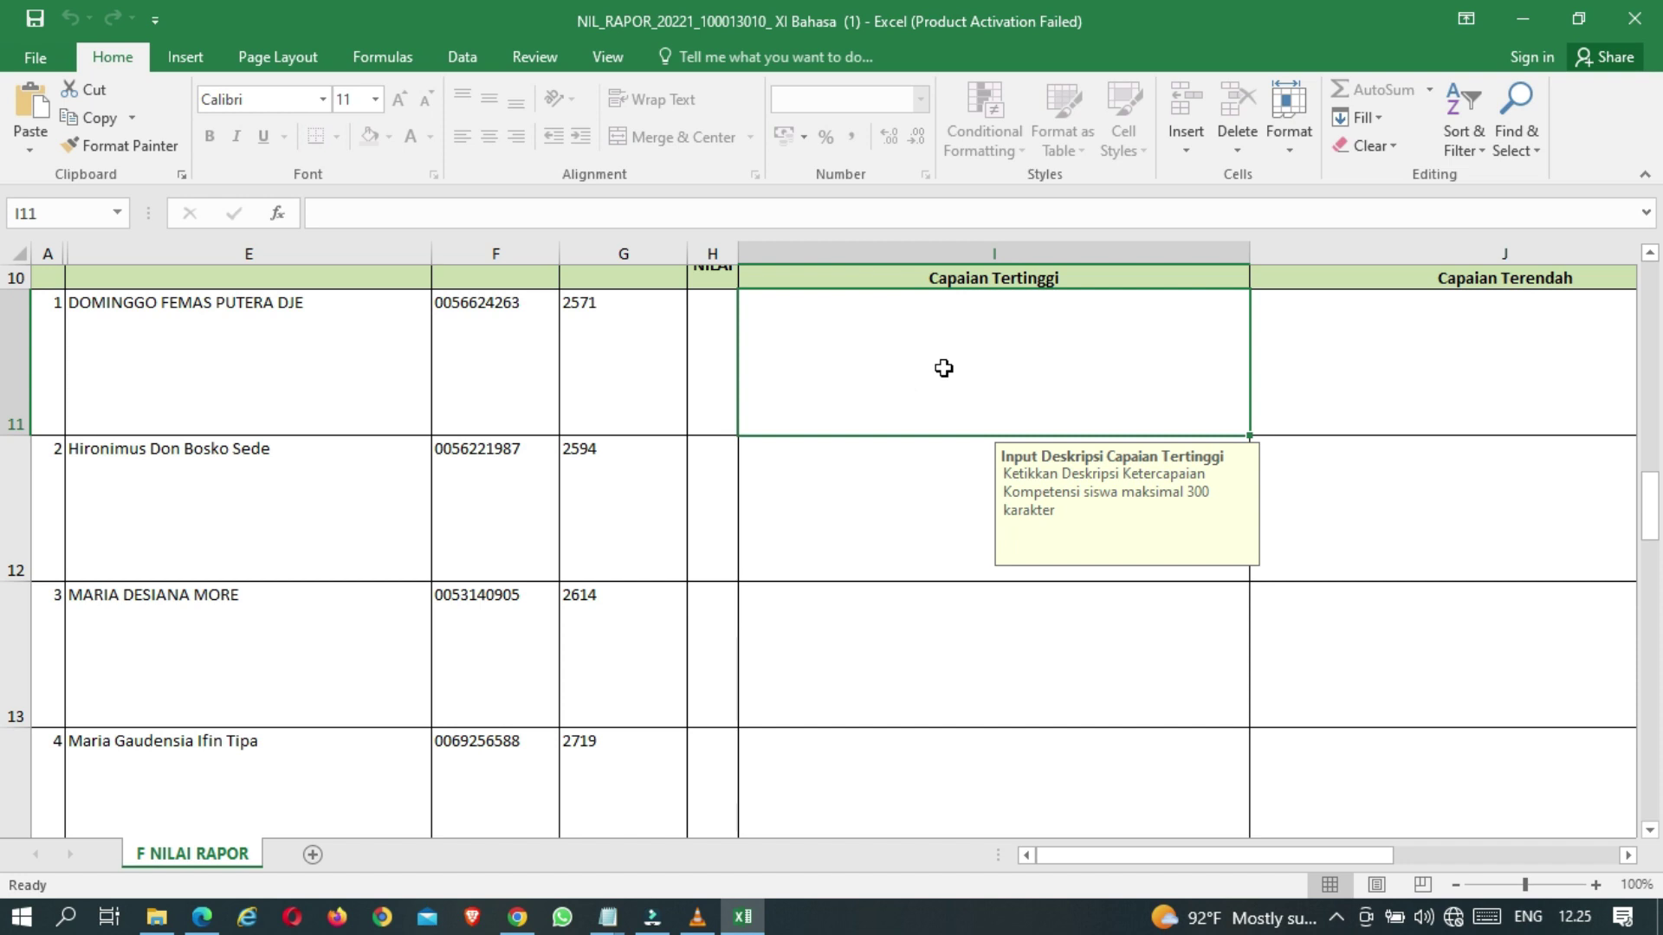
scroll(943, 368, up, 1)
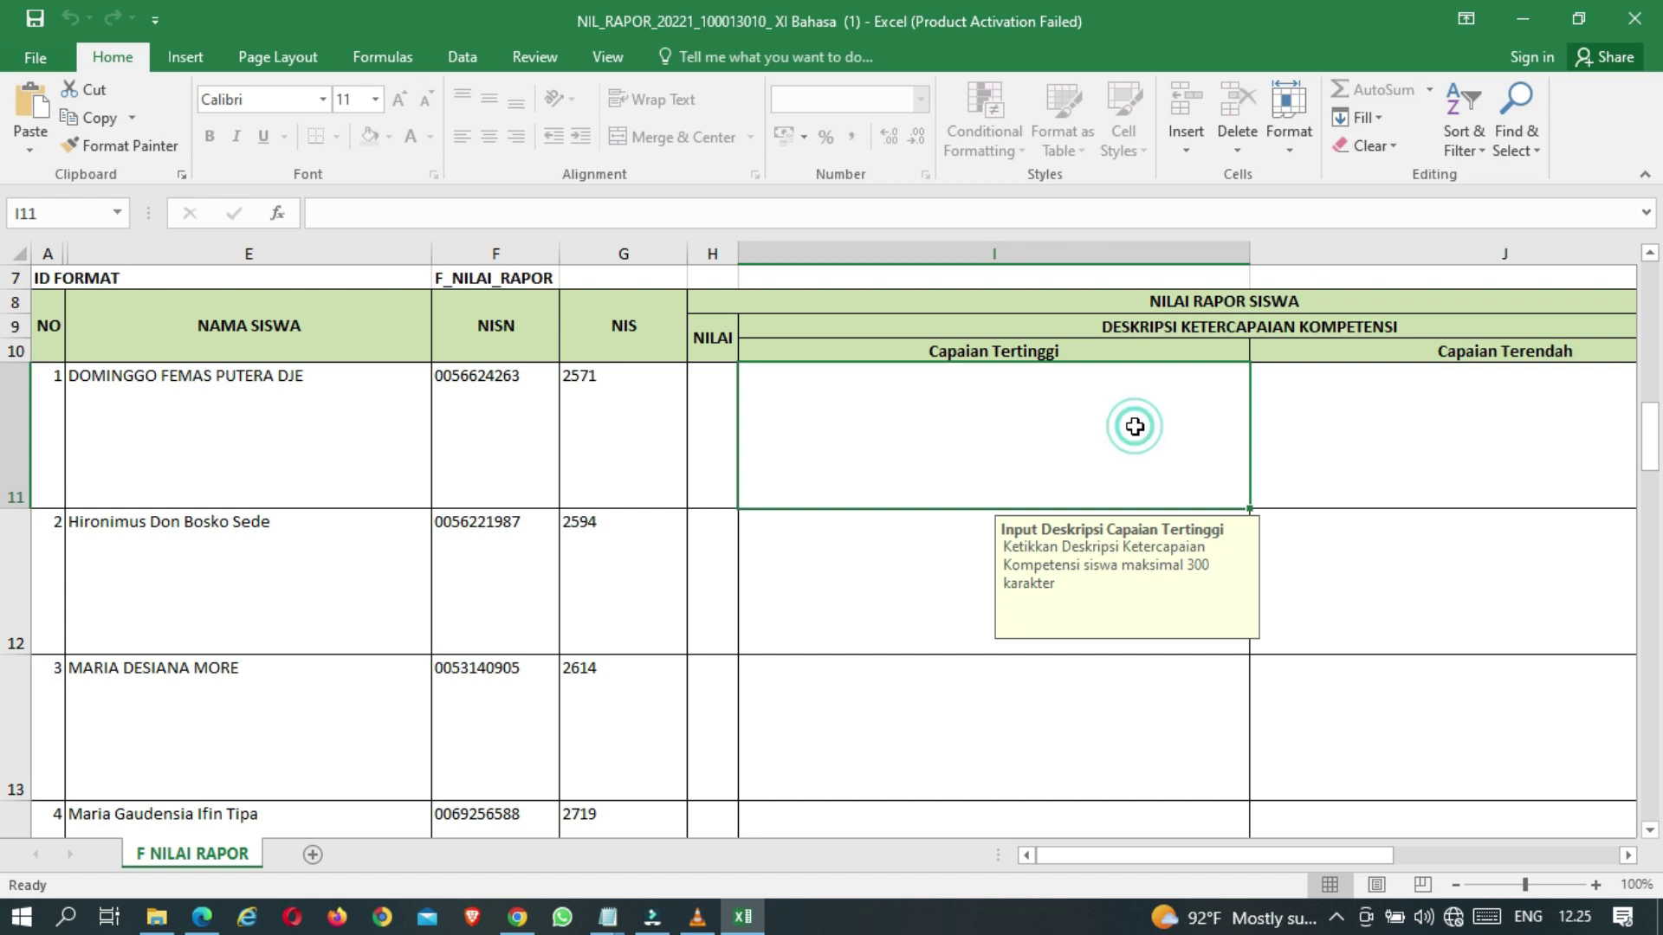
click(1443, 437)
click(1111, 421)
click(1350, 436)
click(1032, 419)
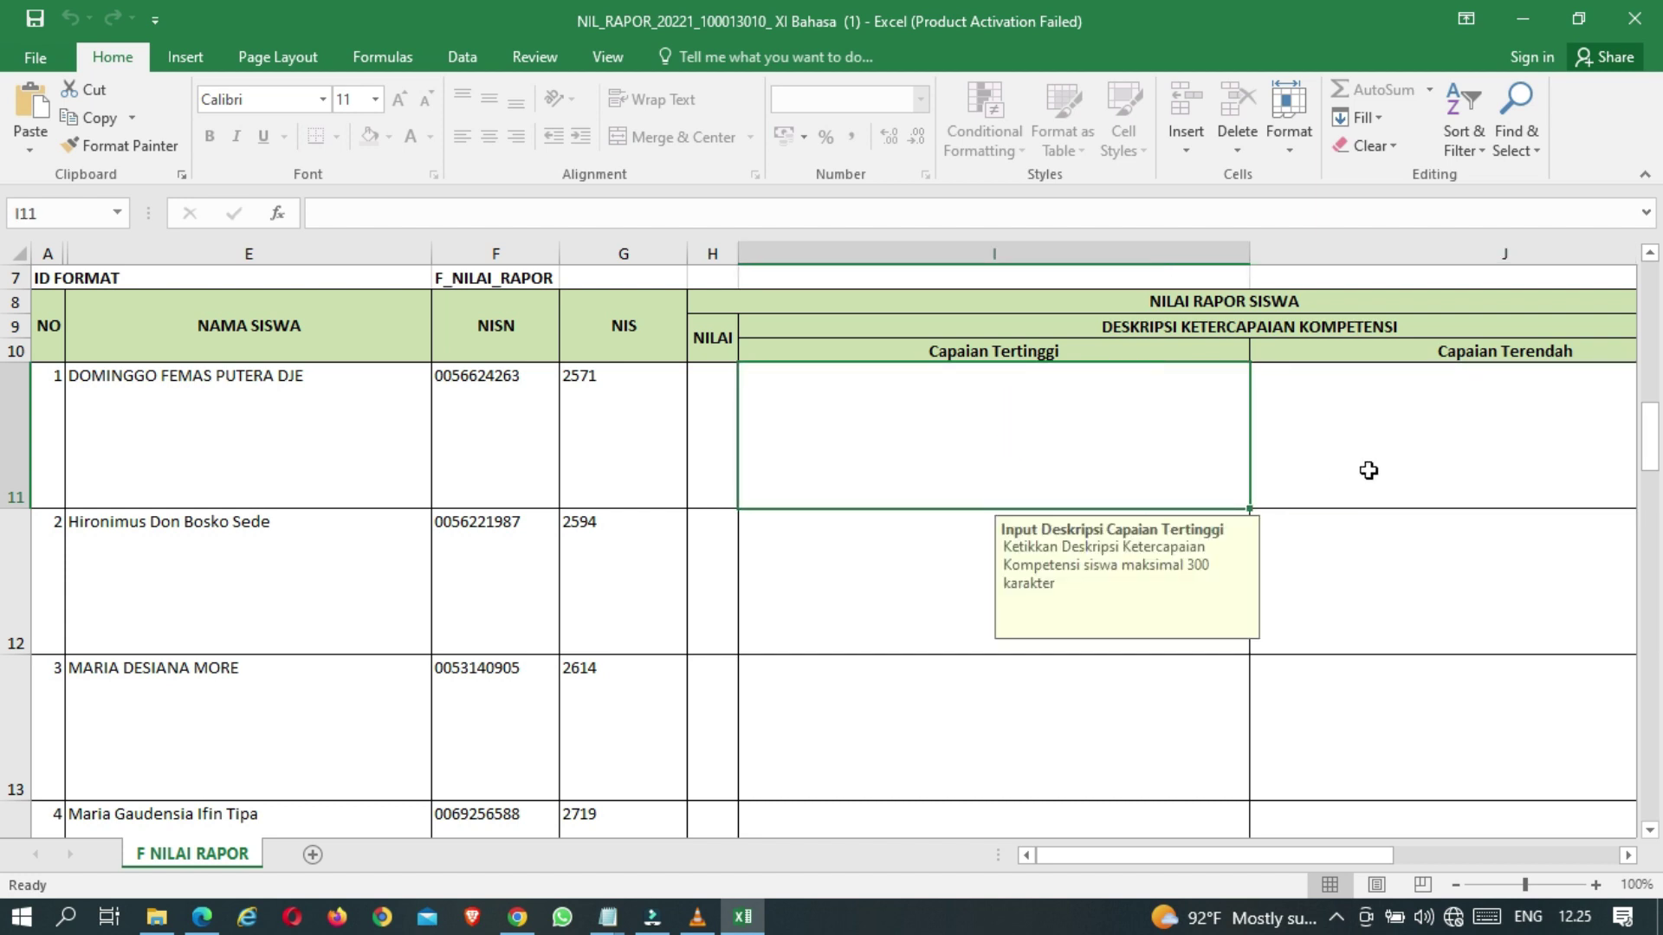
click(1369, 471)
scroll(1122, 444, down, 3)
scroll(1122, 444, down, 8)
scroll(1122, 443, up, 6)
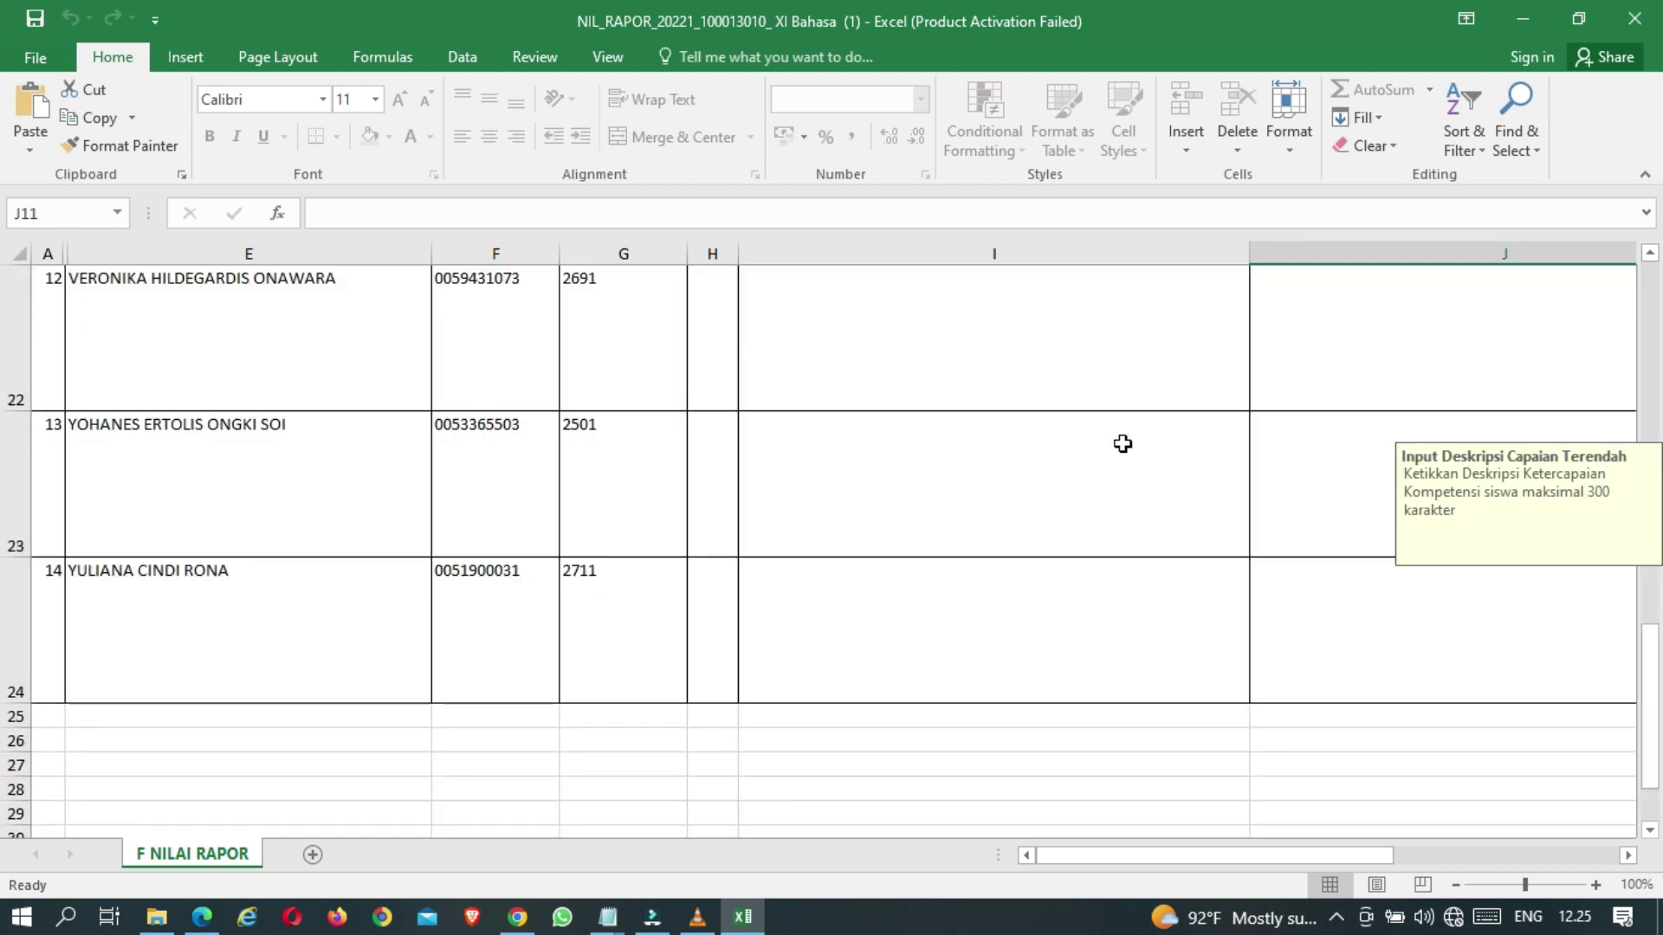
Switch to e-Rapor in Chrome and choose NIL_RAPOR_20221_100013010_ XI Bahasa (1).xlsx from Downloads as the report grade file for import
scroll(752, 586, up, 1)
scroll(752, 586, up, 1)
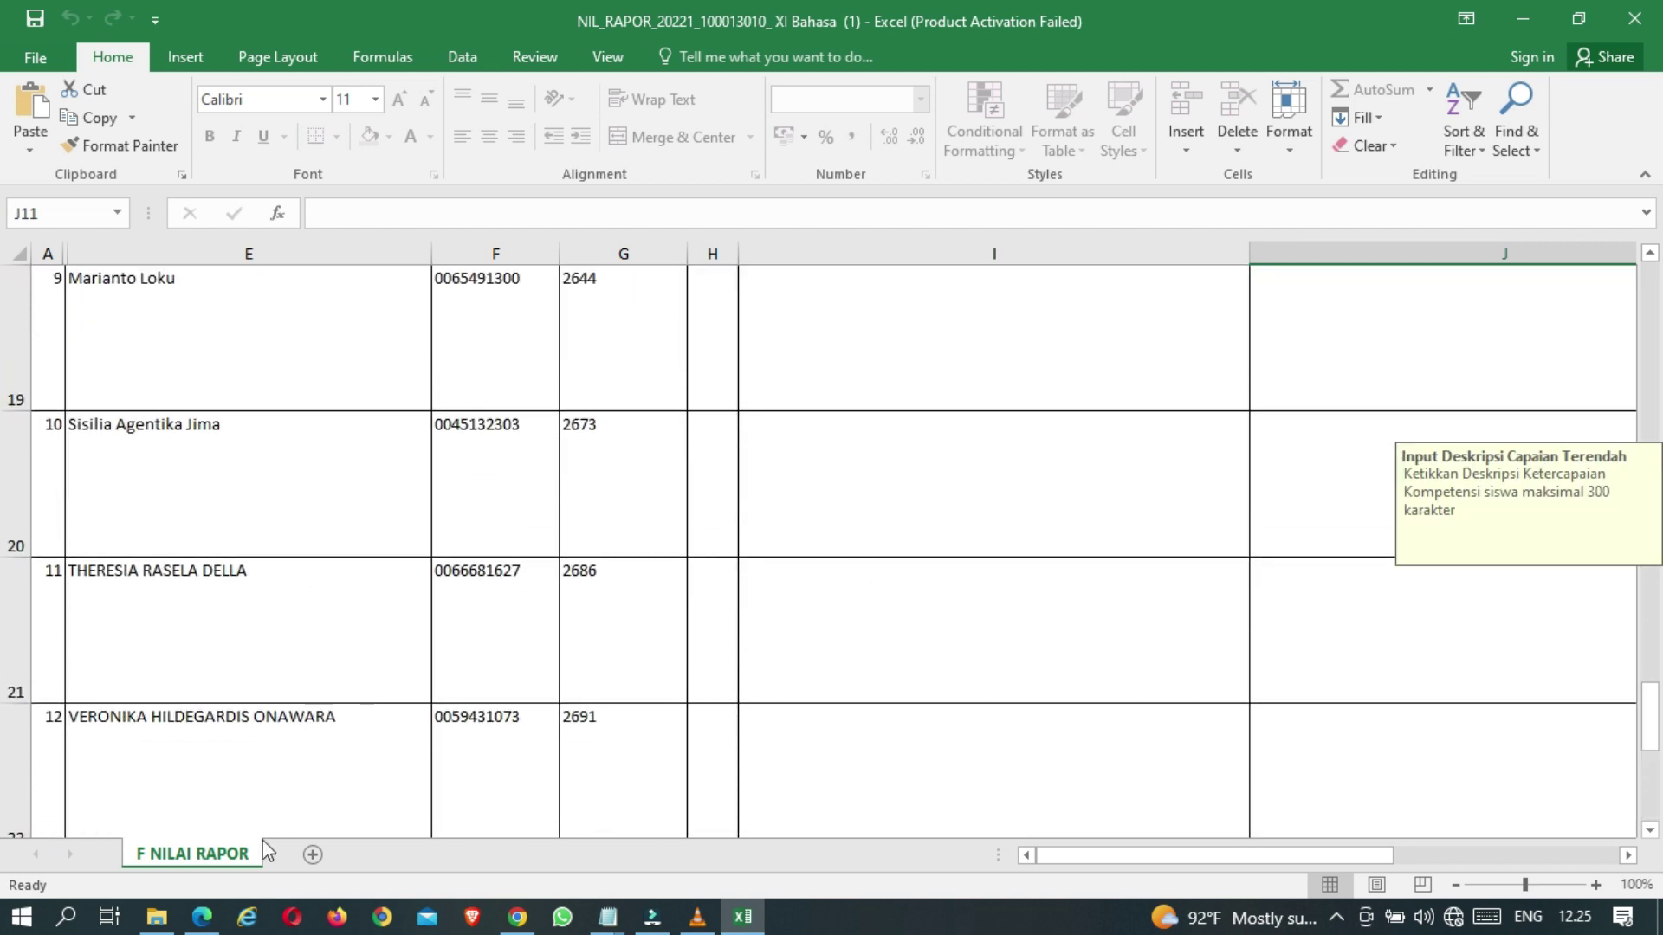
click(517, 916)
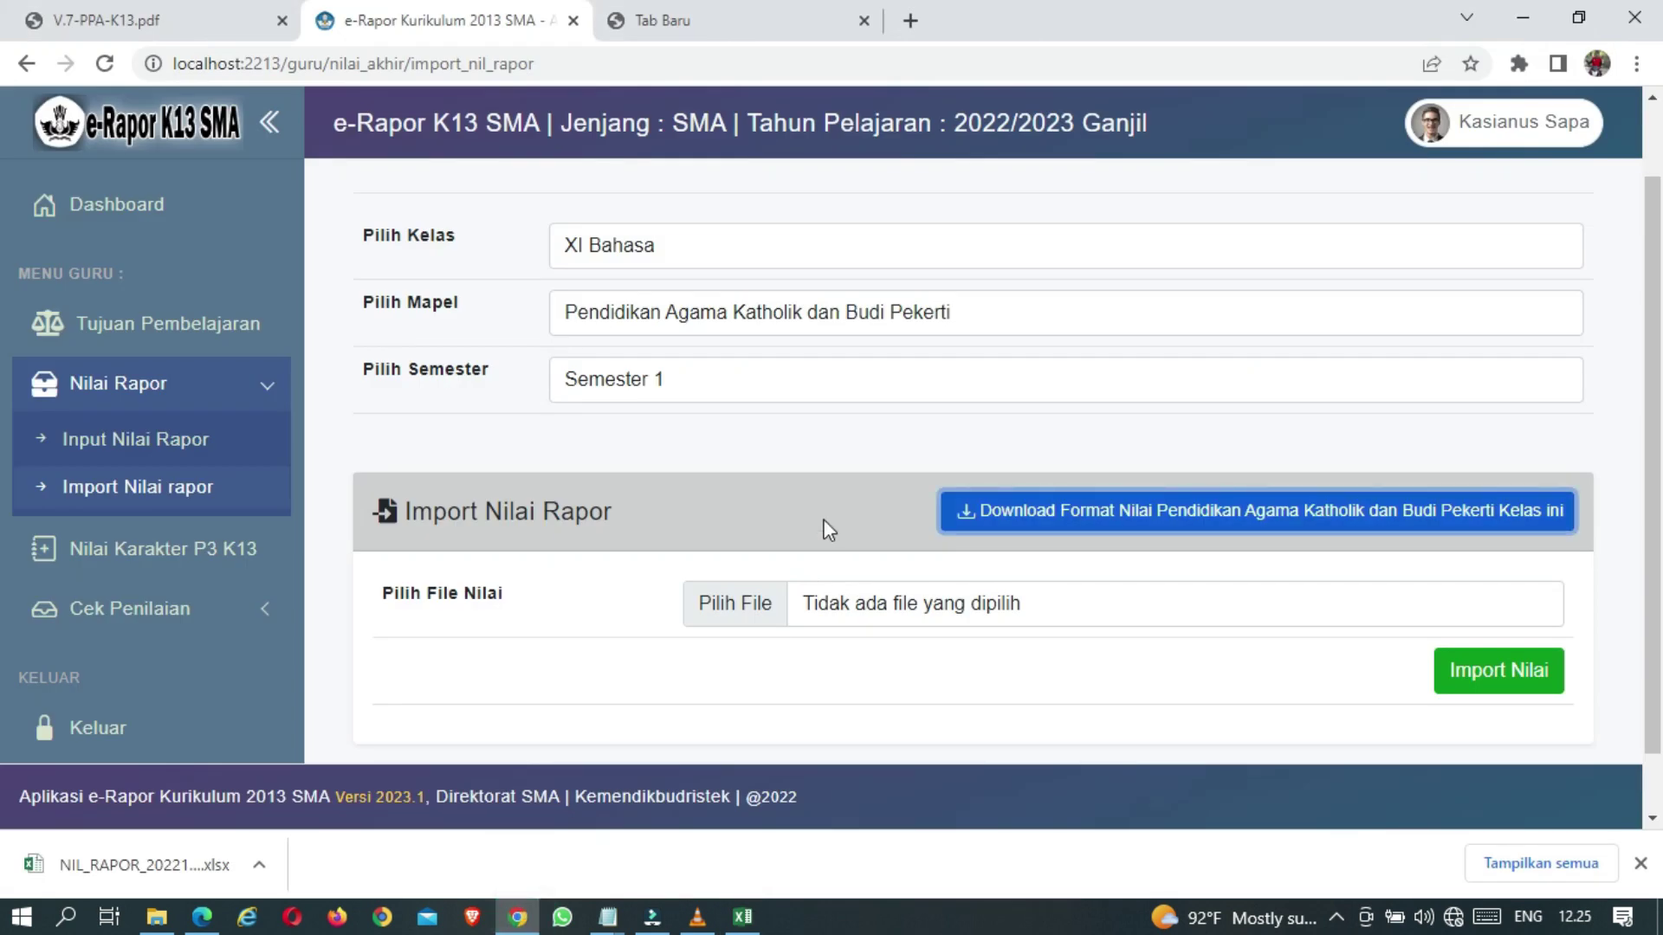
click(715, 603)
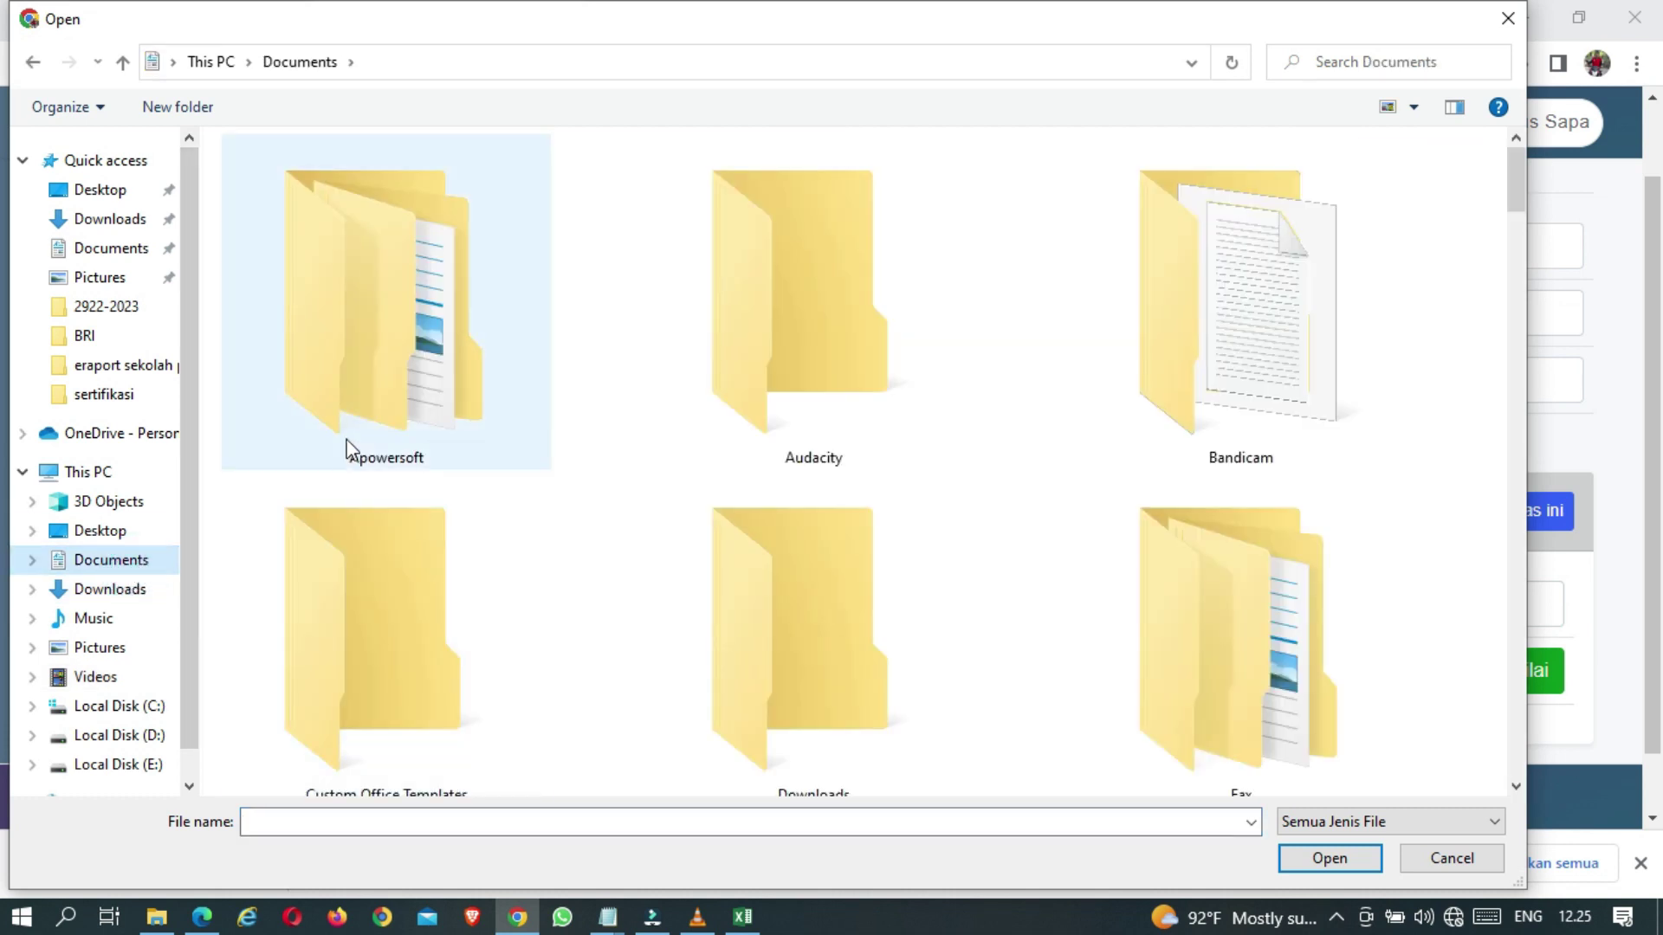
click(138, 592)
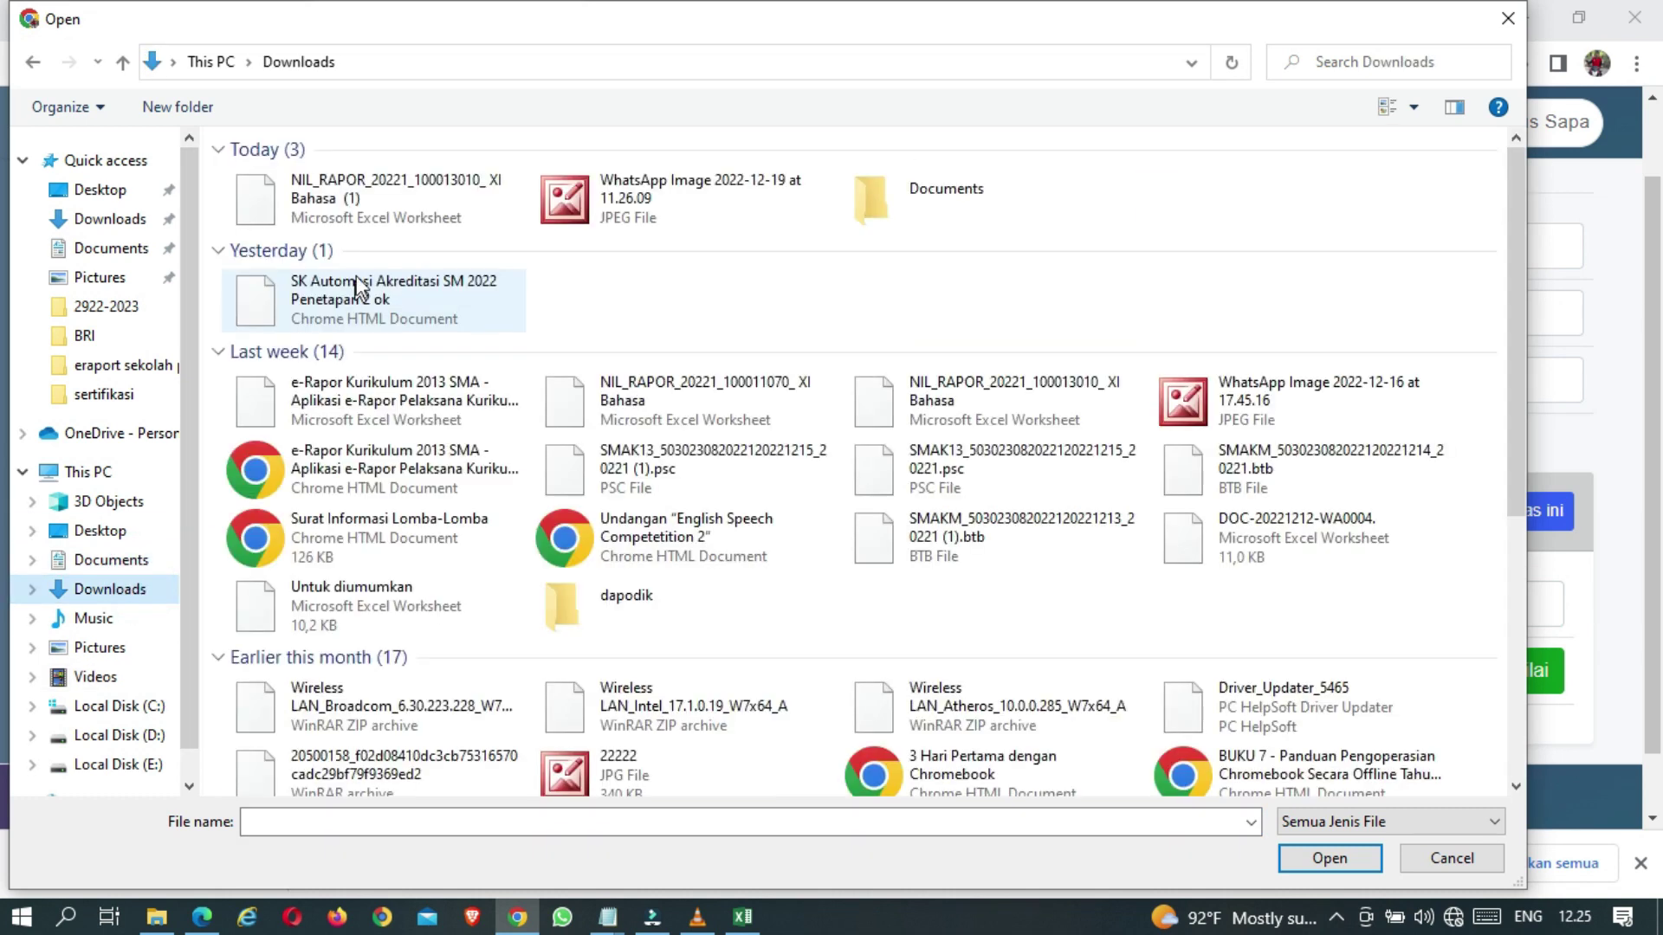
click(485, 208)
click(1330, 857)
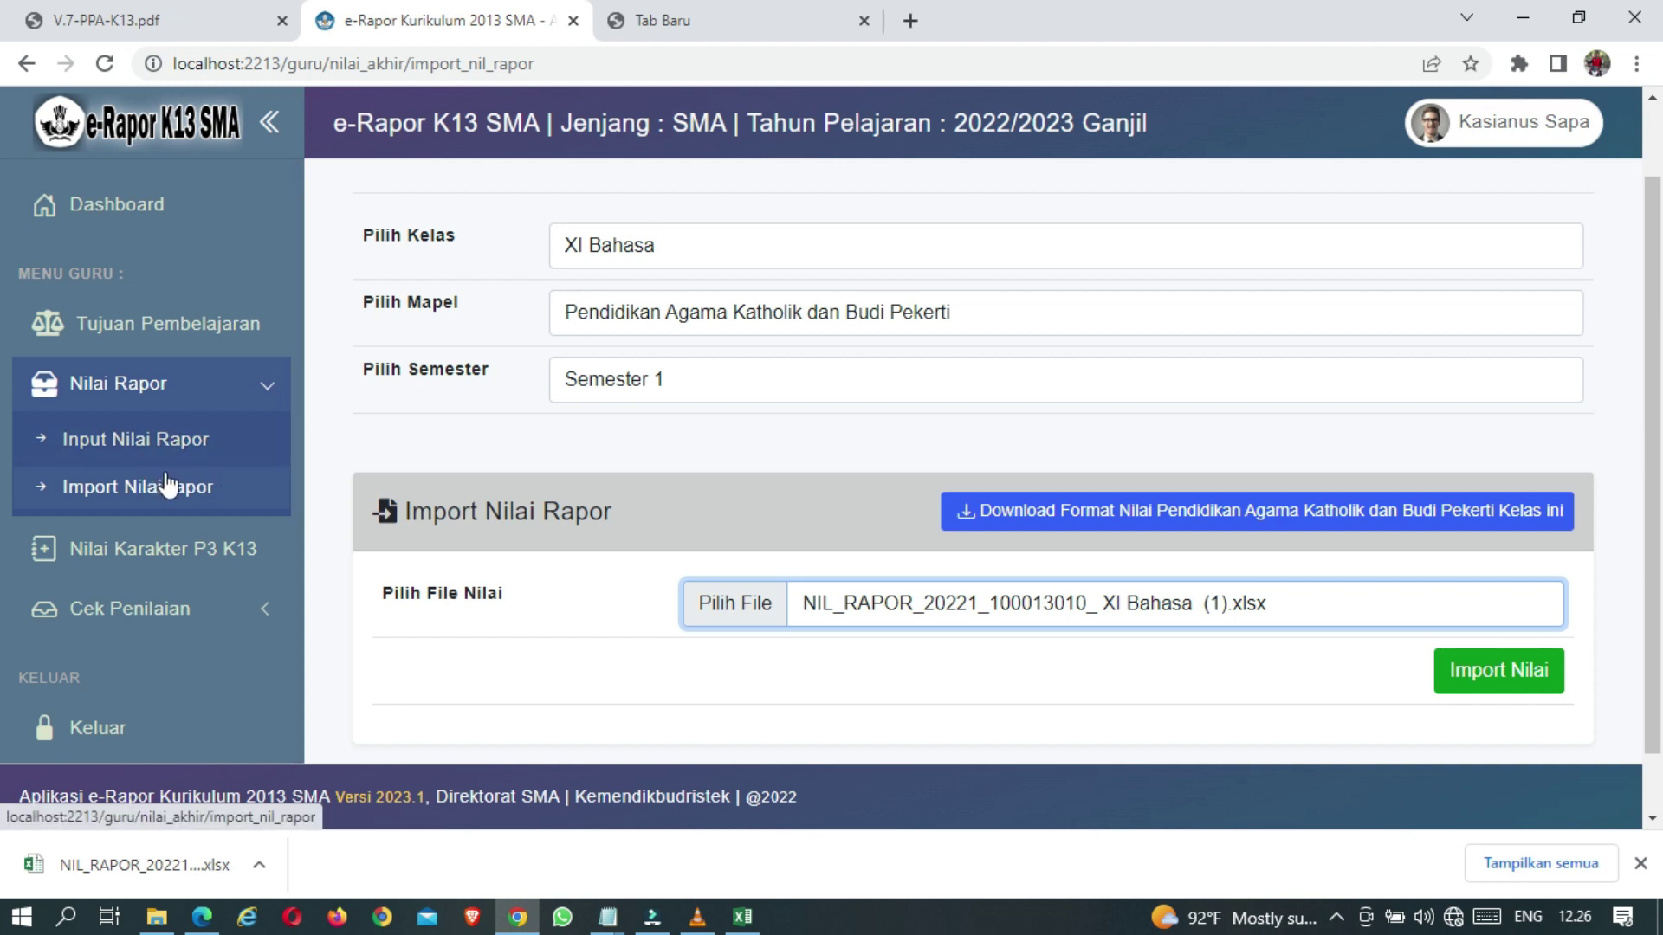
Set up the P3 character grade input for XI Bahasa, Semester 1, dimension Beriman, Bertakwa Kepada Tuhan Yang Maha Esa, dan Berakhlak Mulia
click(172, 443)
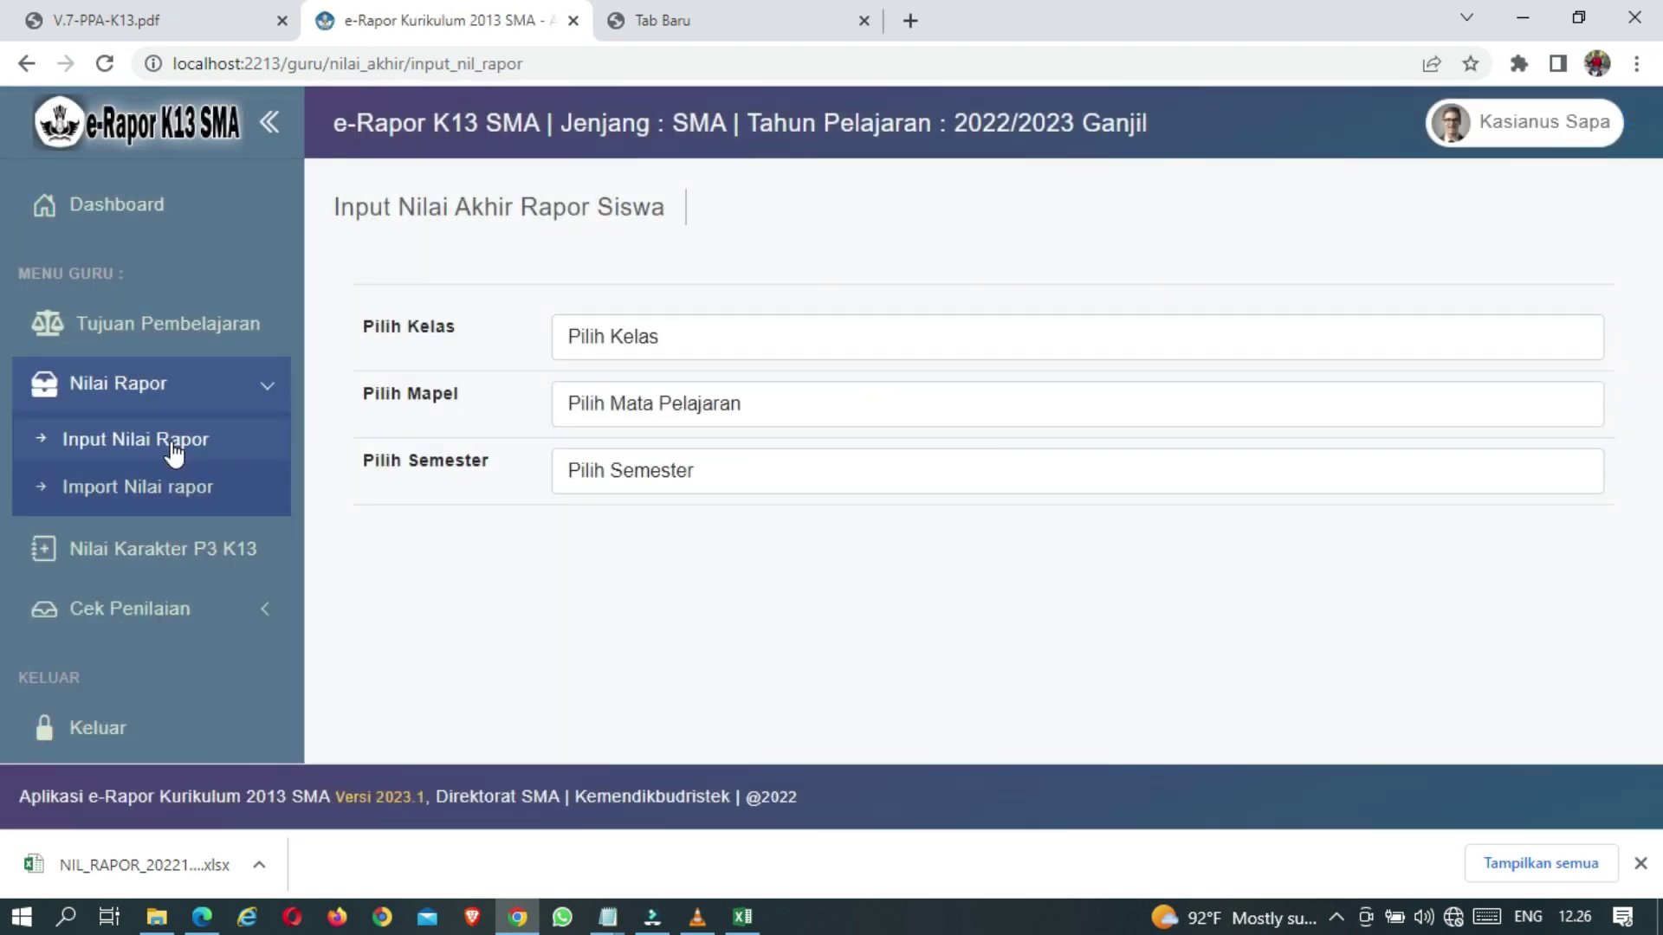
click(184, 391)
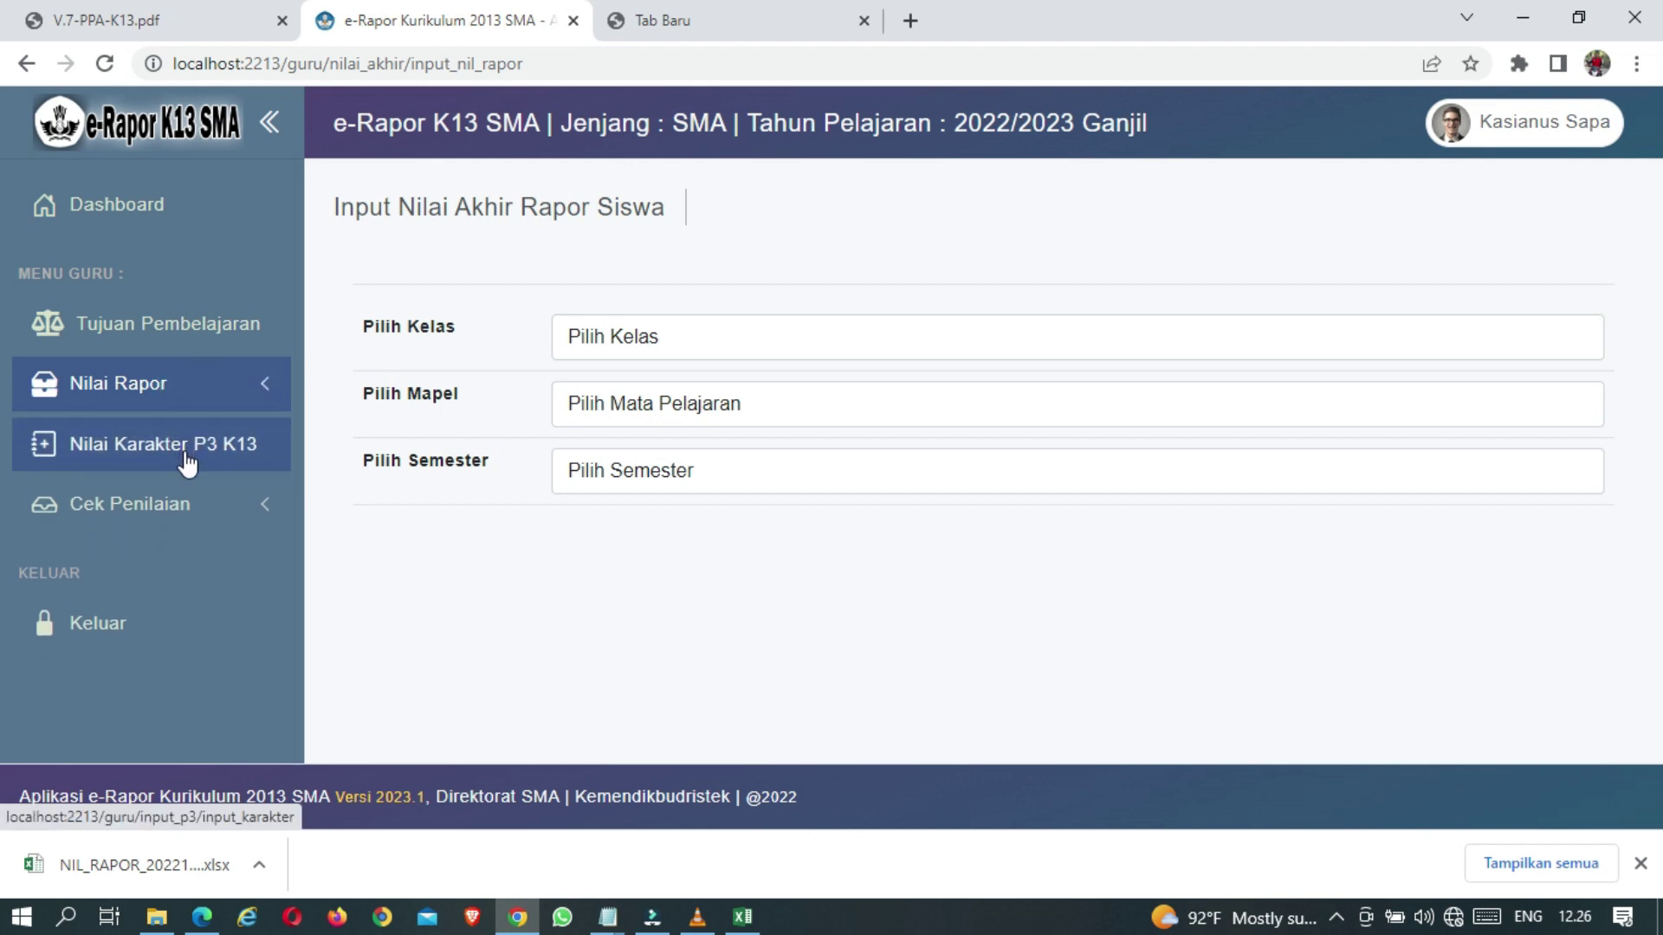
click(186, 460)
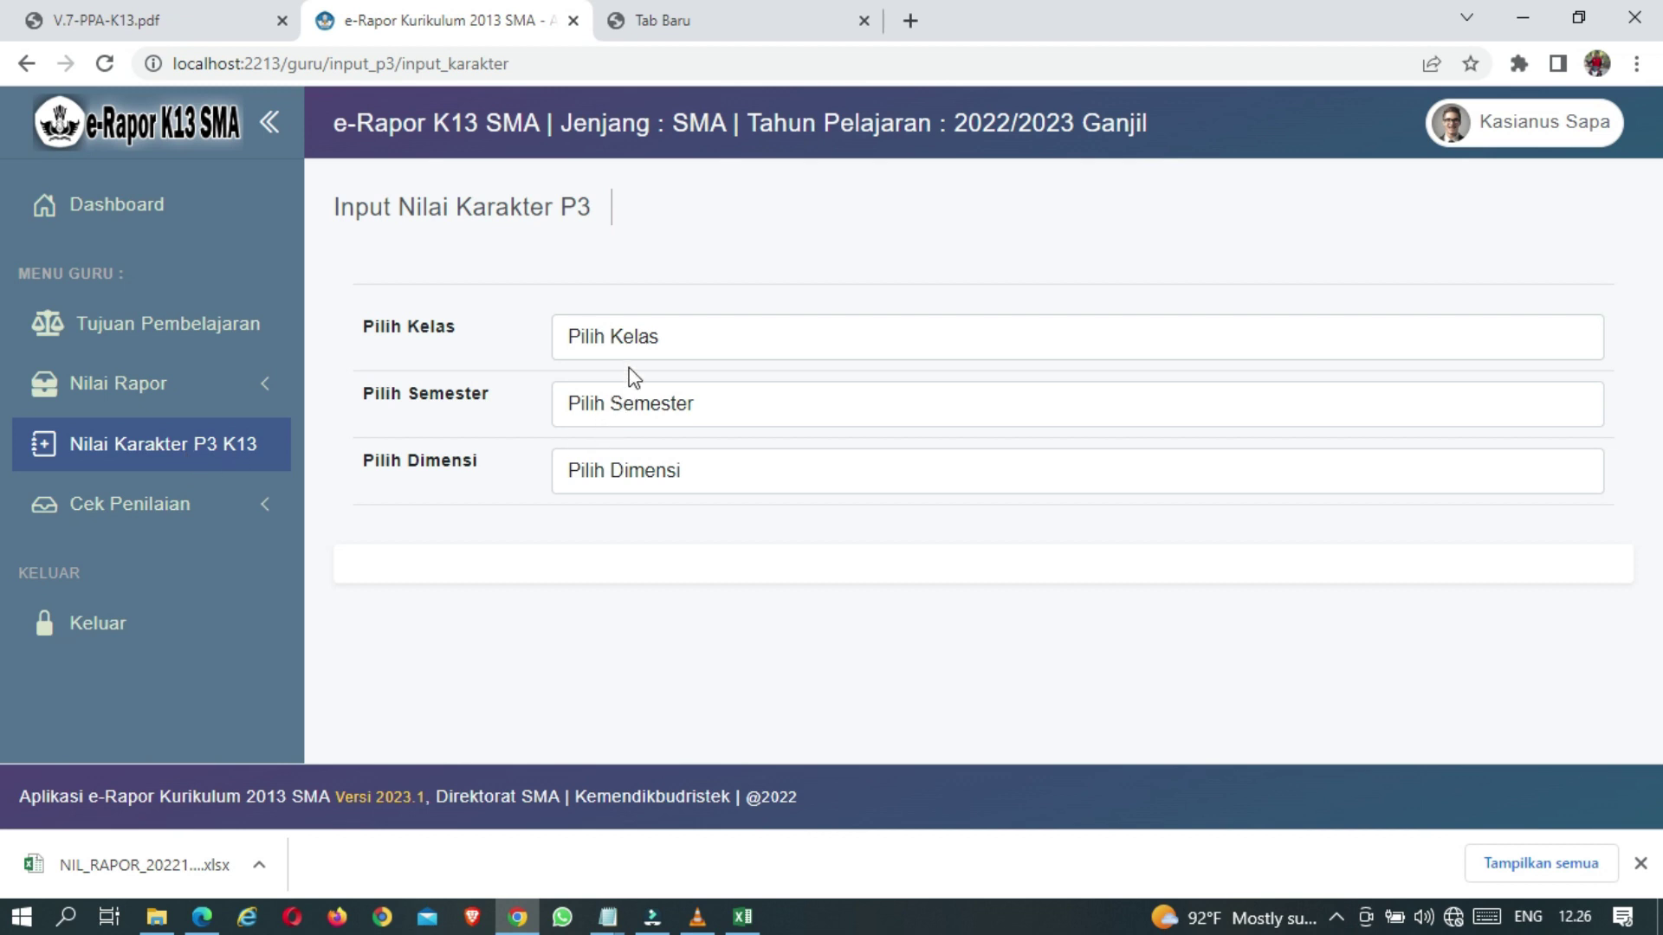
click(642, 340)
click(611, 396)
click(638, 404)
click(631, 463)
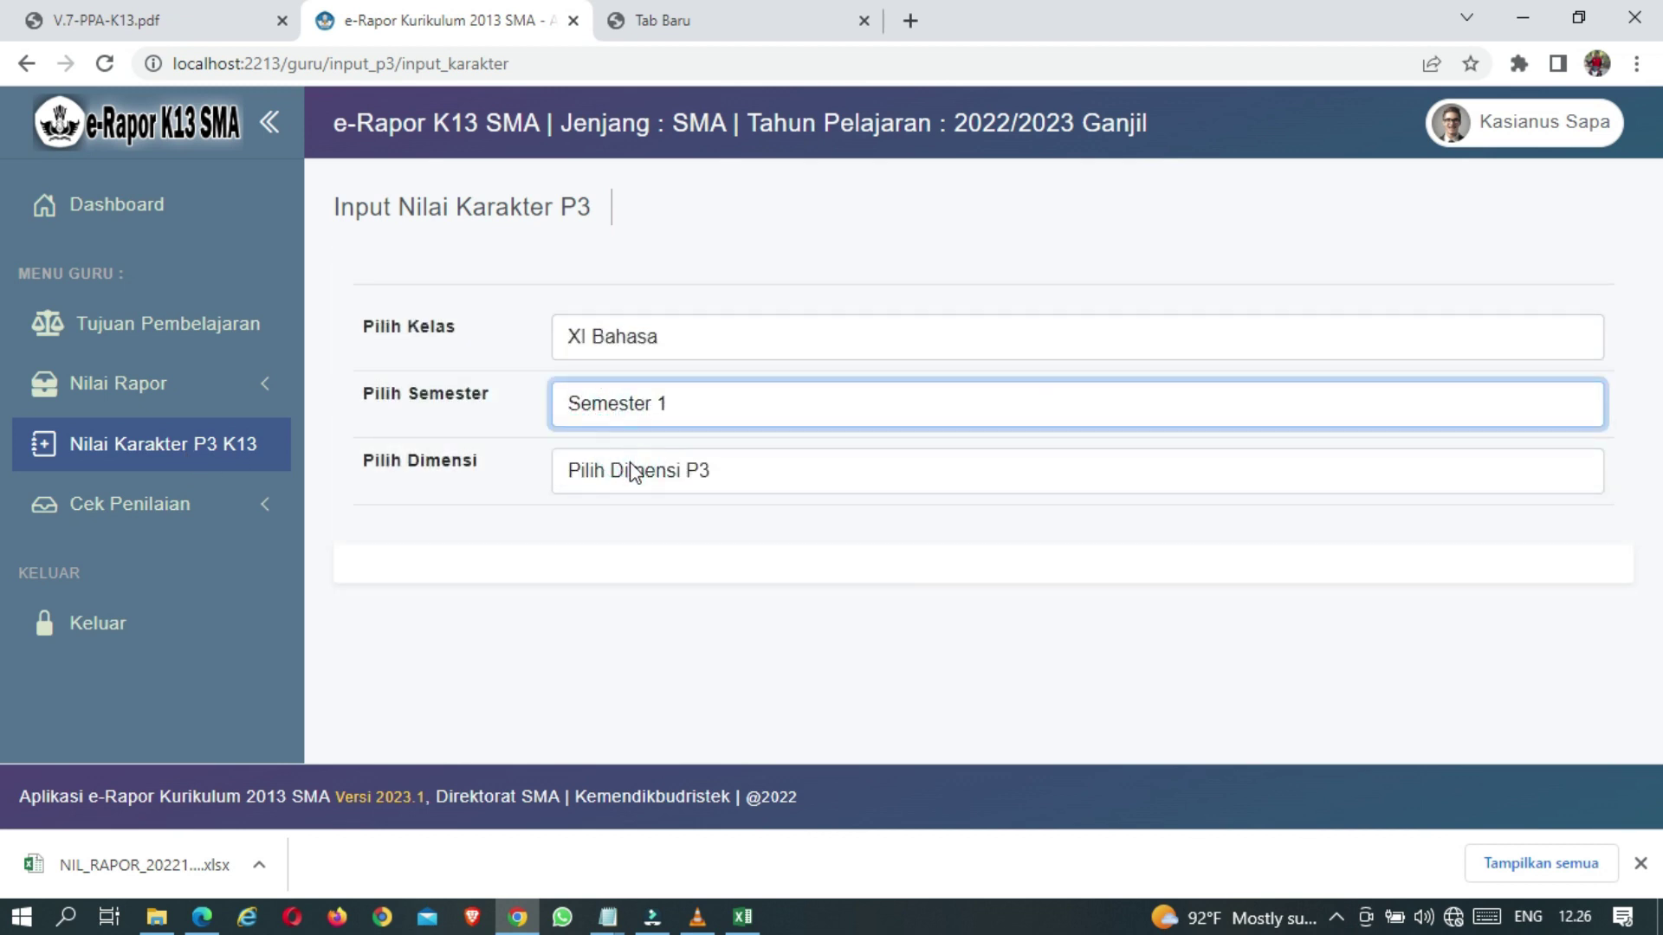
click(631, 473)
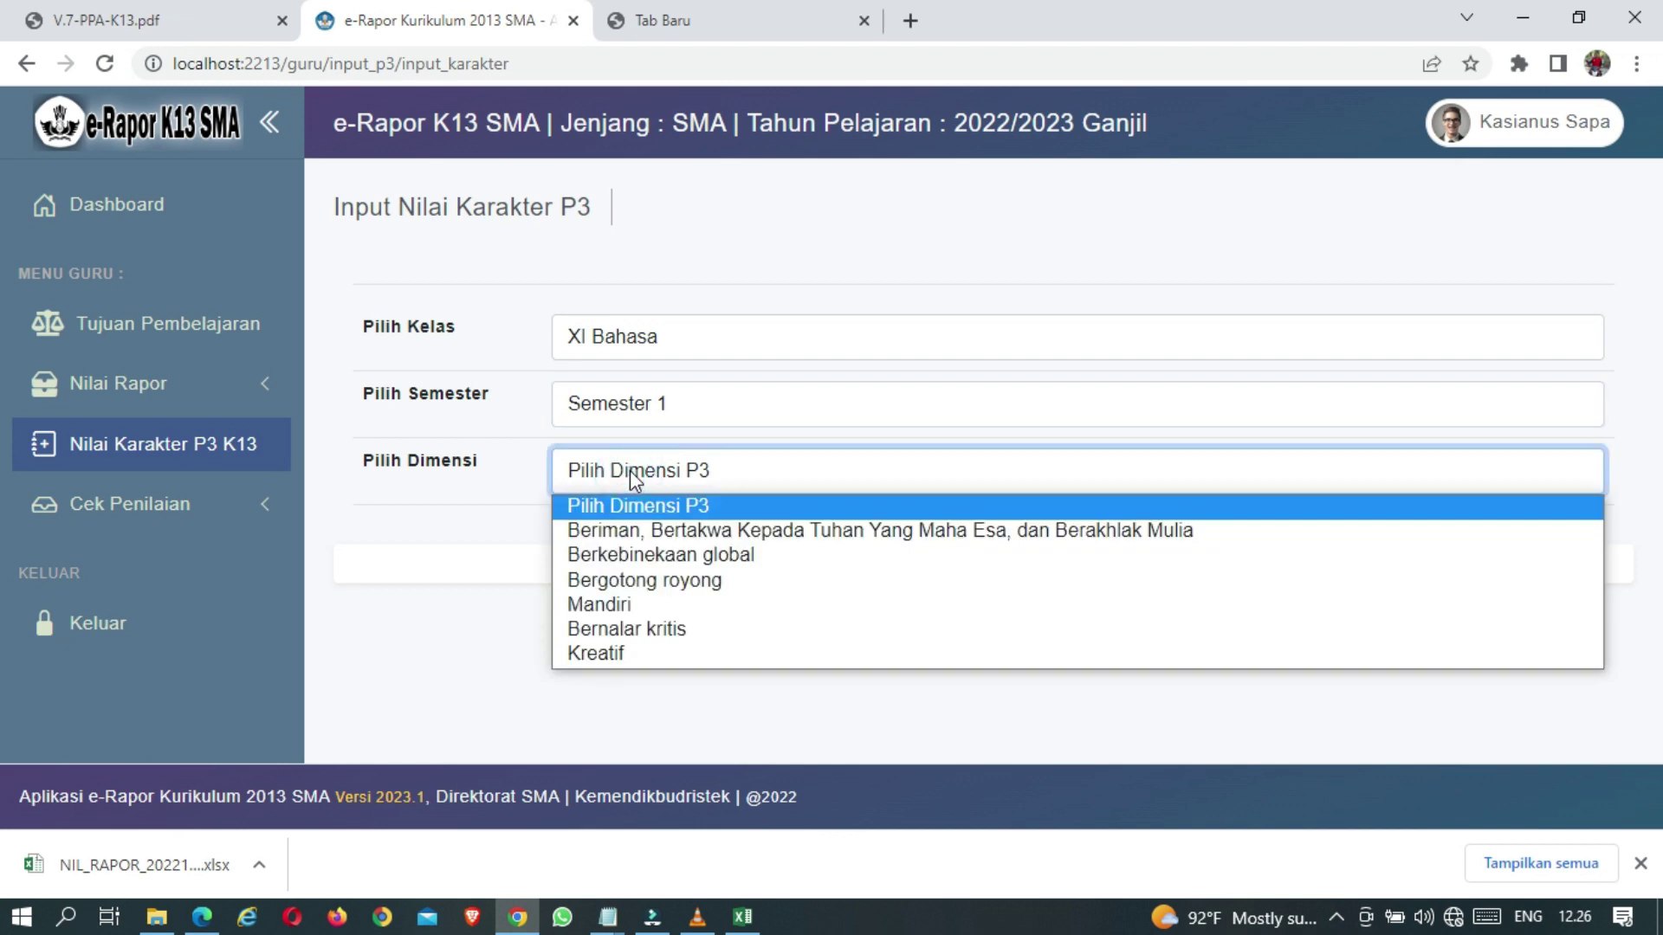
click(630, 533)
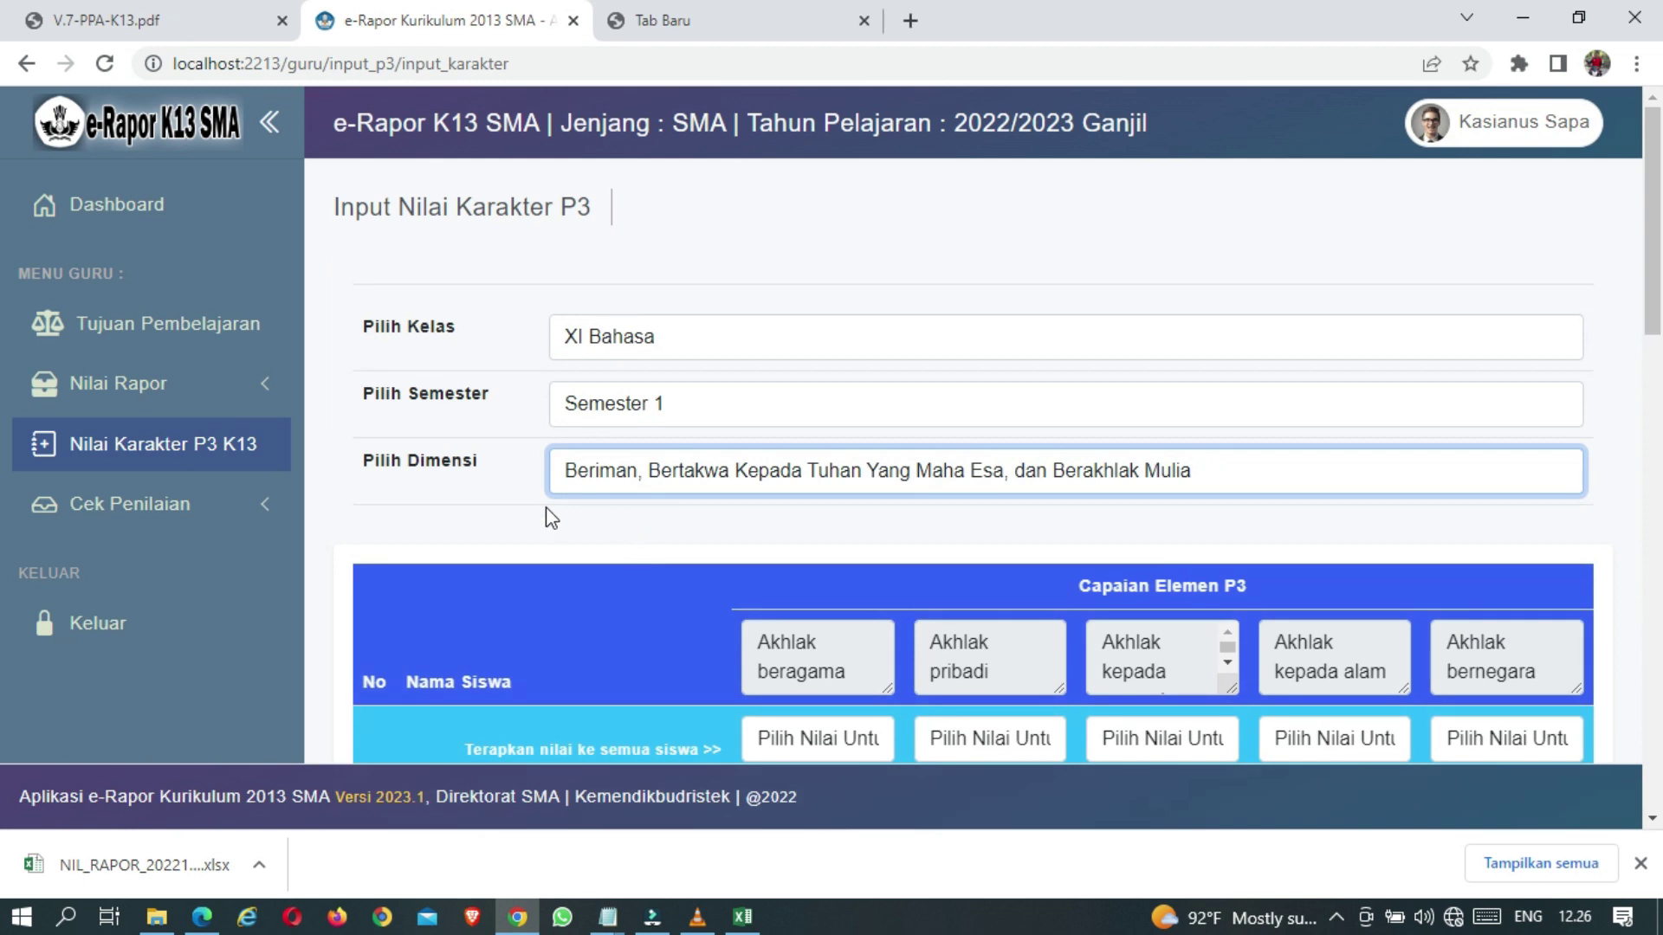
Examine the Capaian Elemen P3 columns, the rating options for student 1, and the rest of the student rows
scroll(546, 507, down, 4)
scroll(546, 506, up, 1)
scroll(545, 507, down, 1)
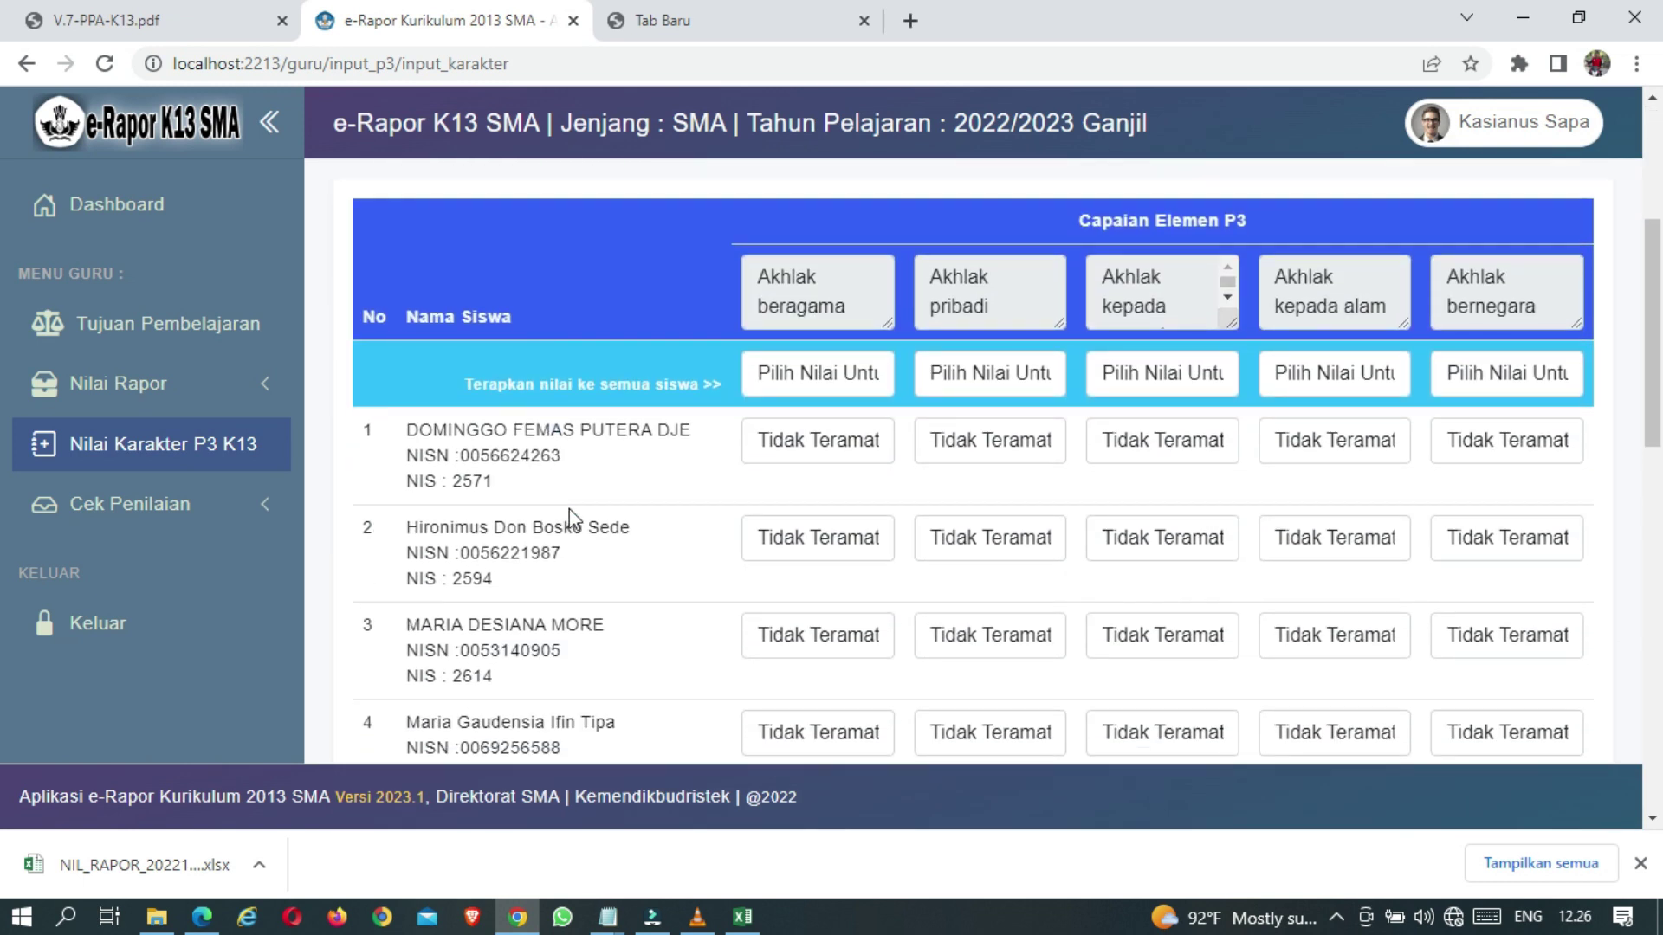
click(818, 441)
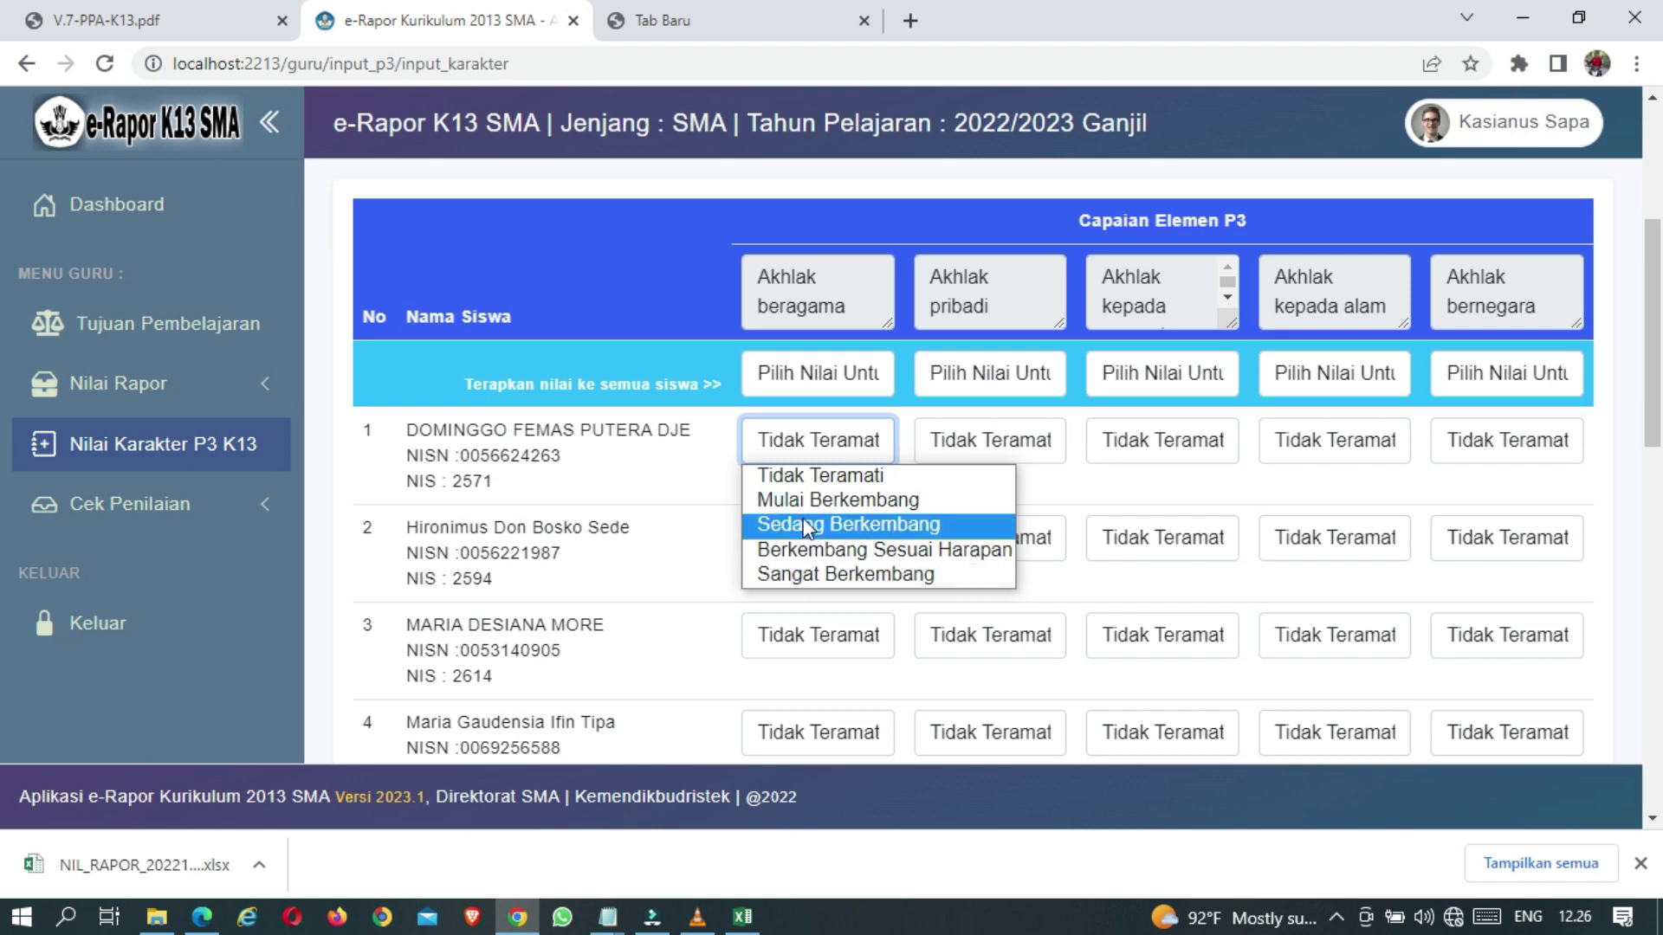
click(639, 487)
scroll(643, 495, down, 3)
scroll(642, 498, up, 3)
scroll(642, 498, down, 8)
scroll(643, 498, up, 8)
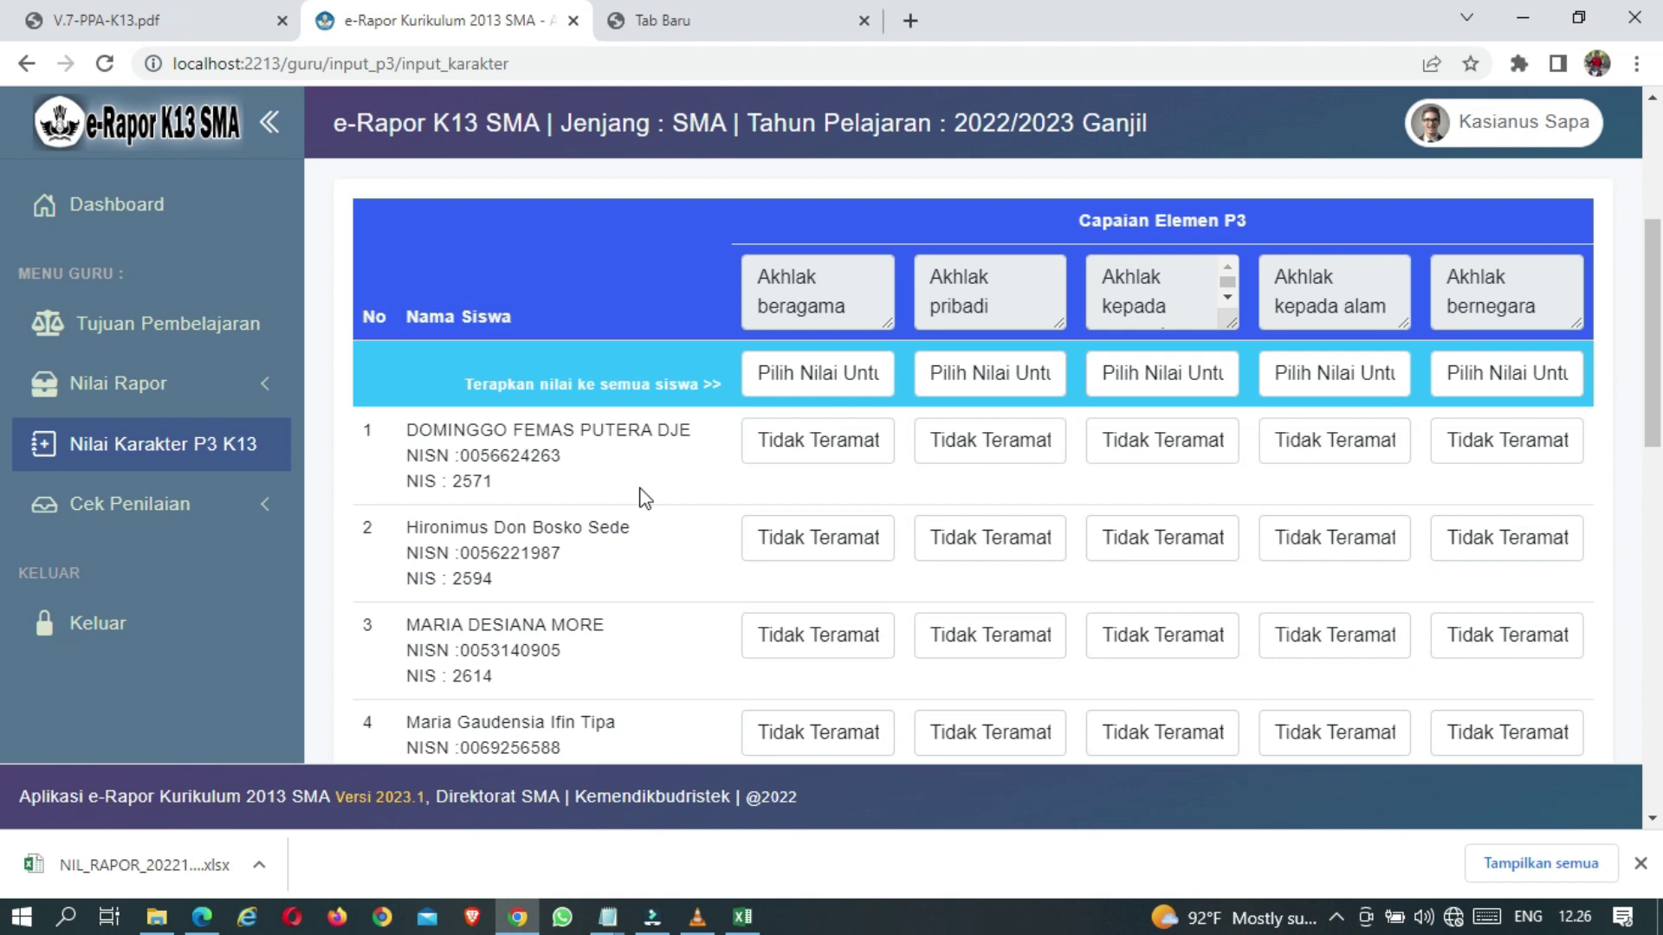
Apply the rating Mulai Berkembang to all students for Akhlak beragama and check it down the student rows
click(816, 374)
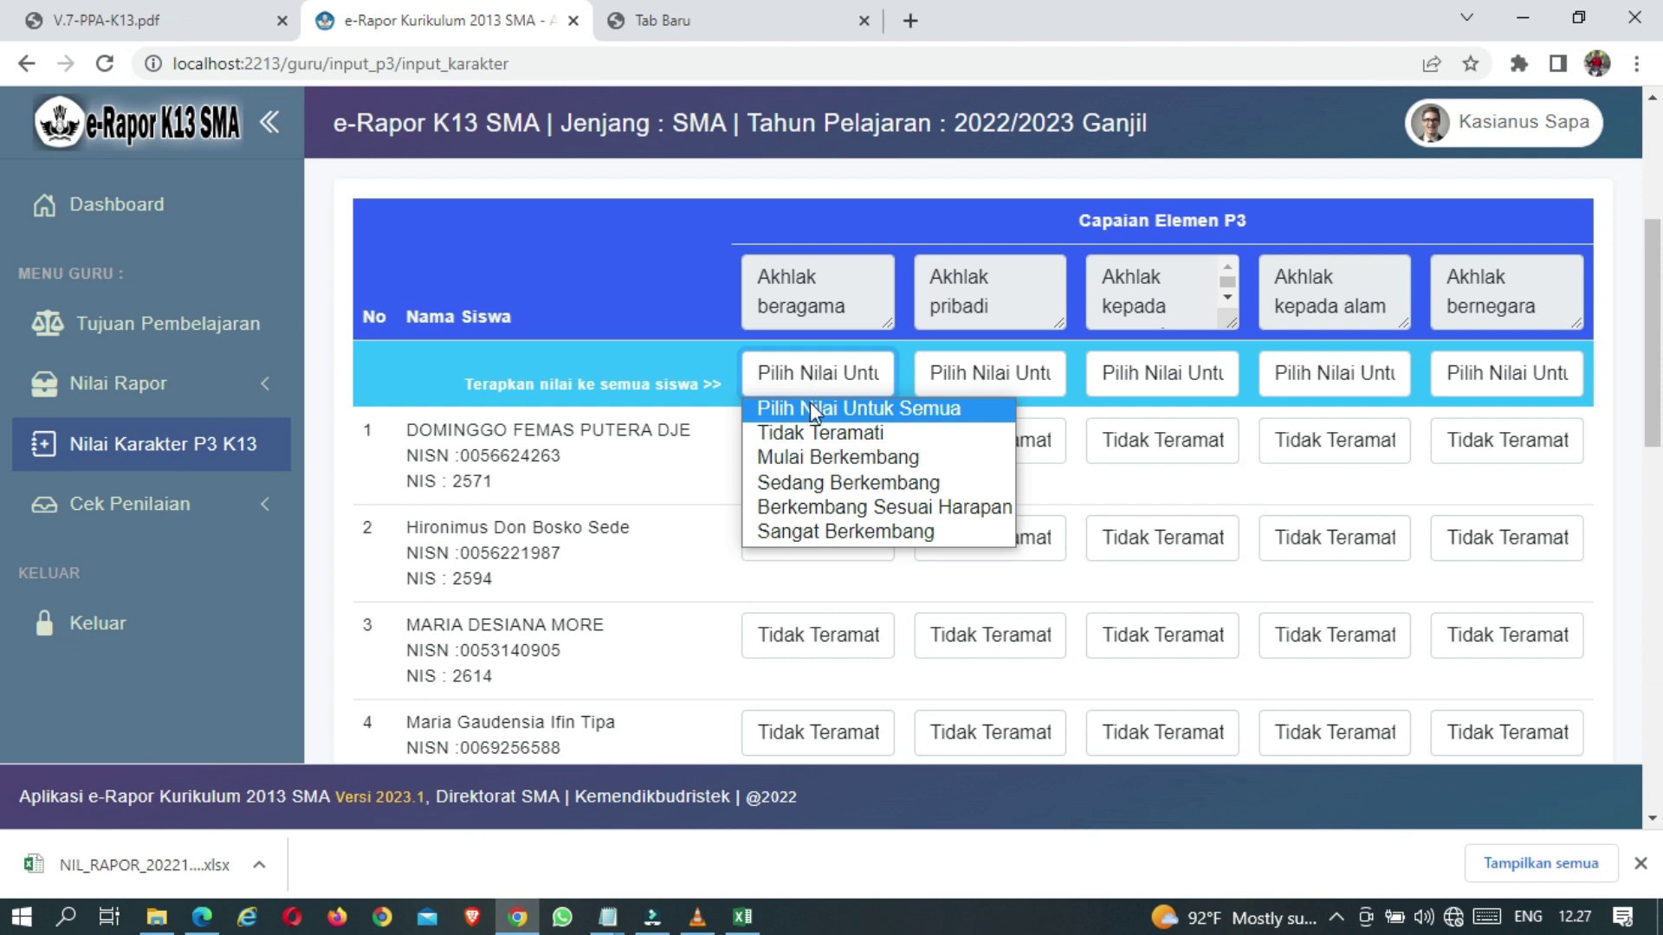
click(810, 459)
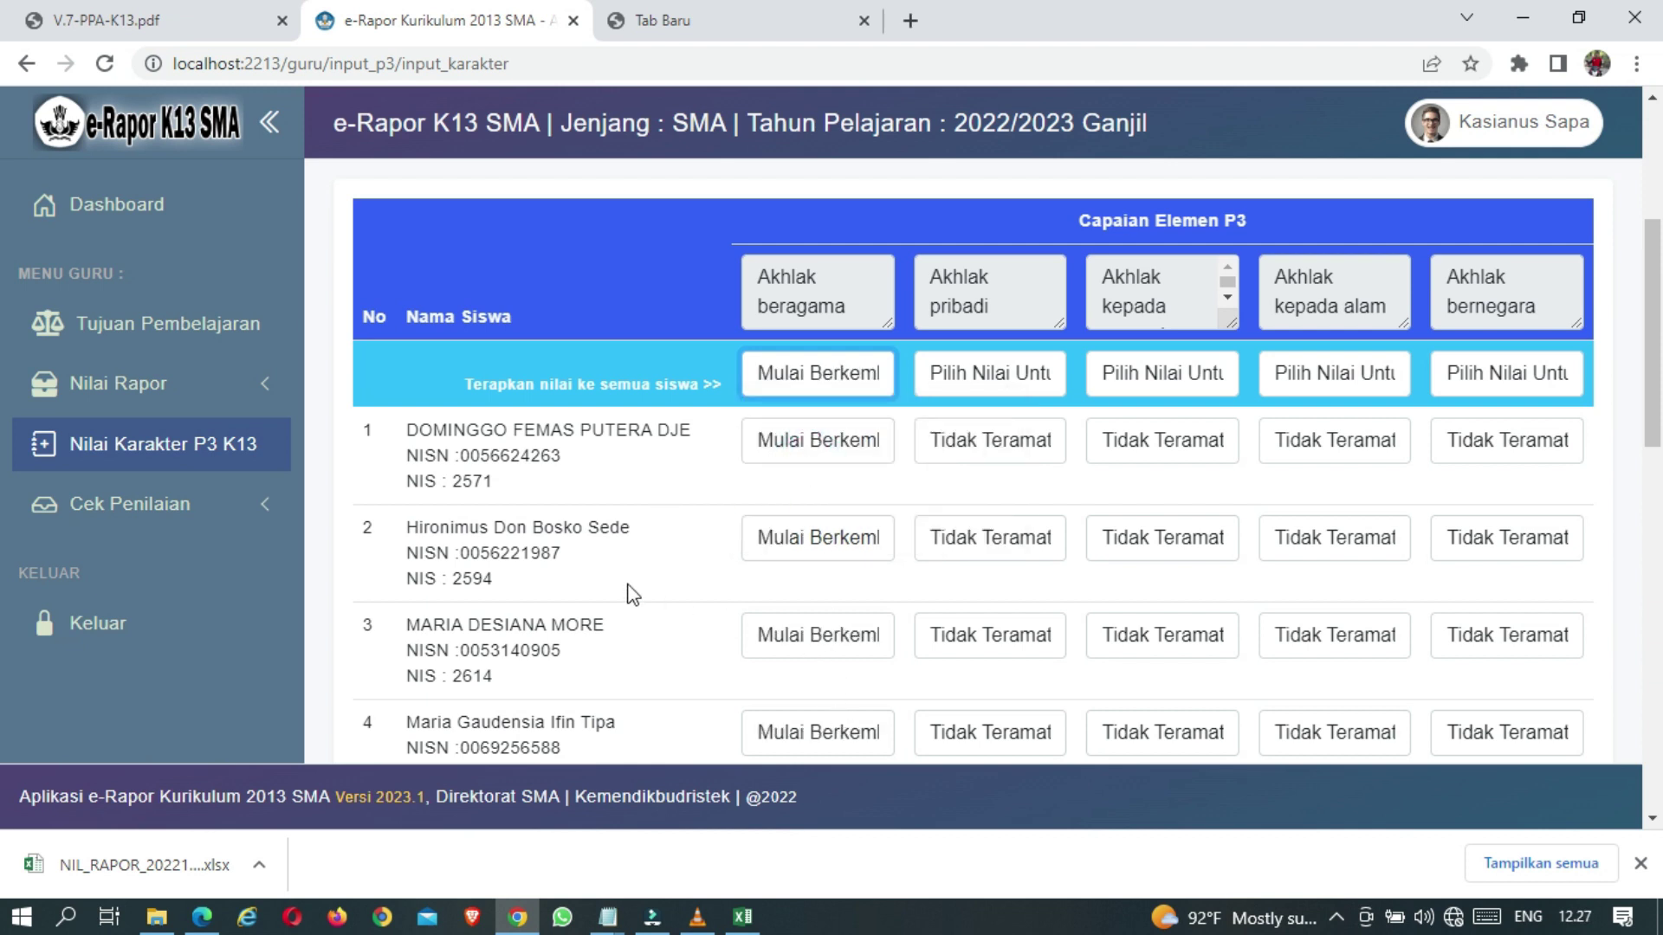
scroll(633, 595, down, 2)
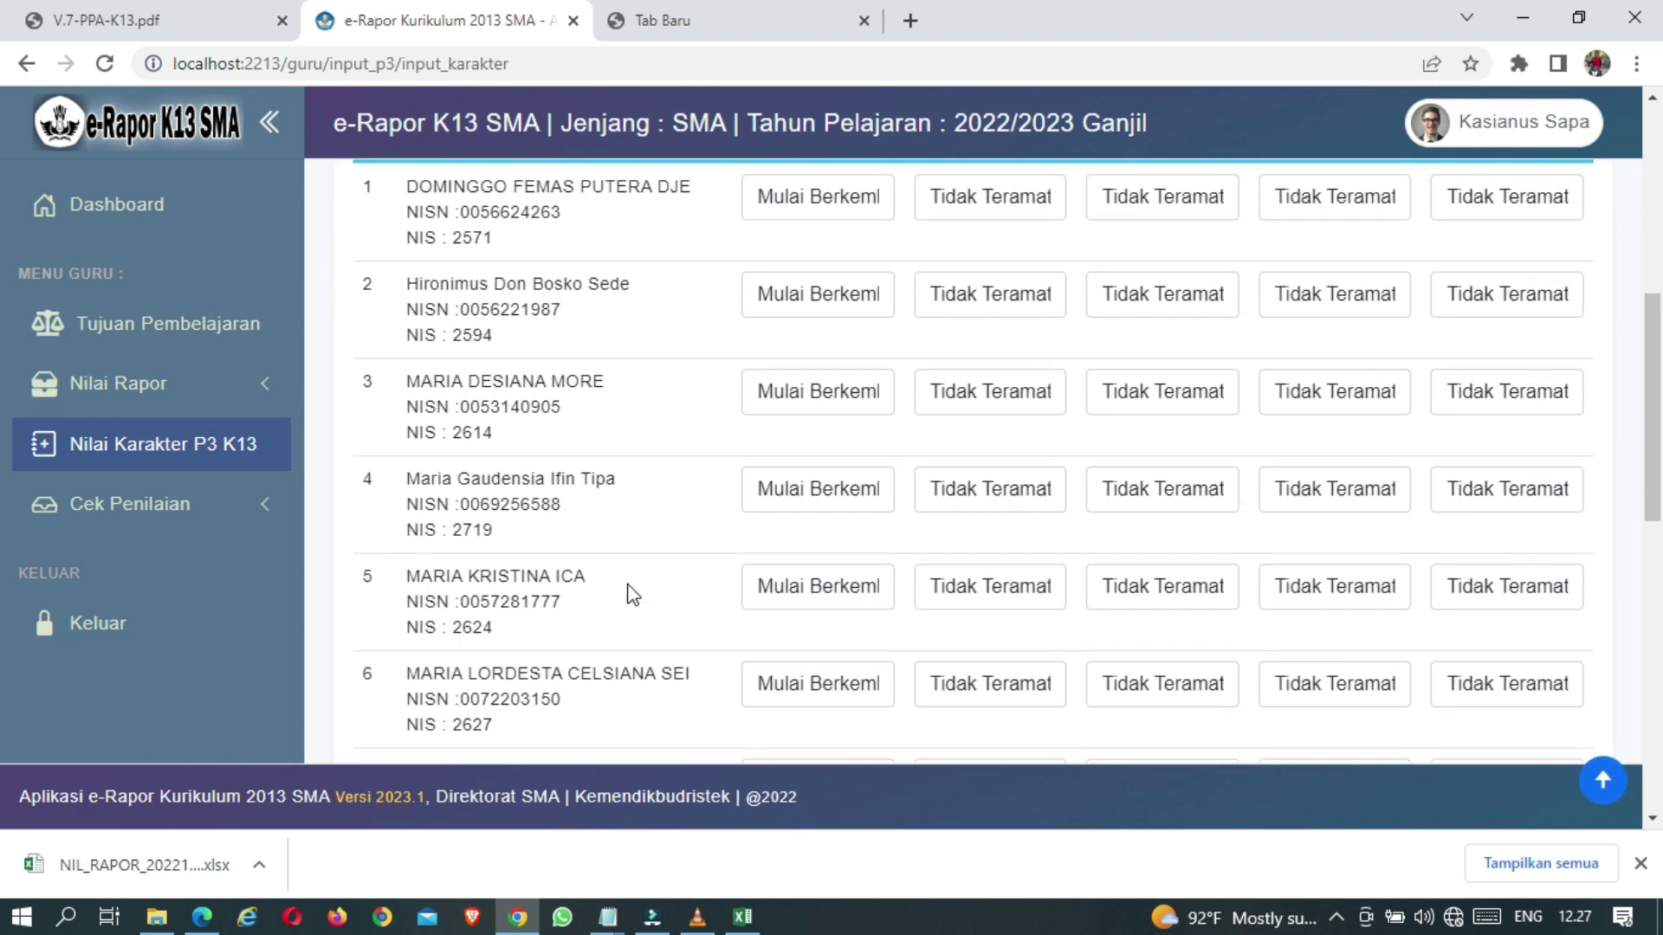
scroll(632, 595, down, 2)
scroll(632, 595, down, 3)
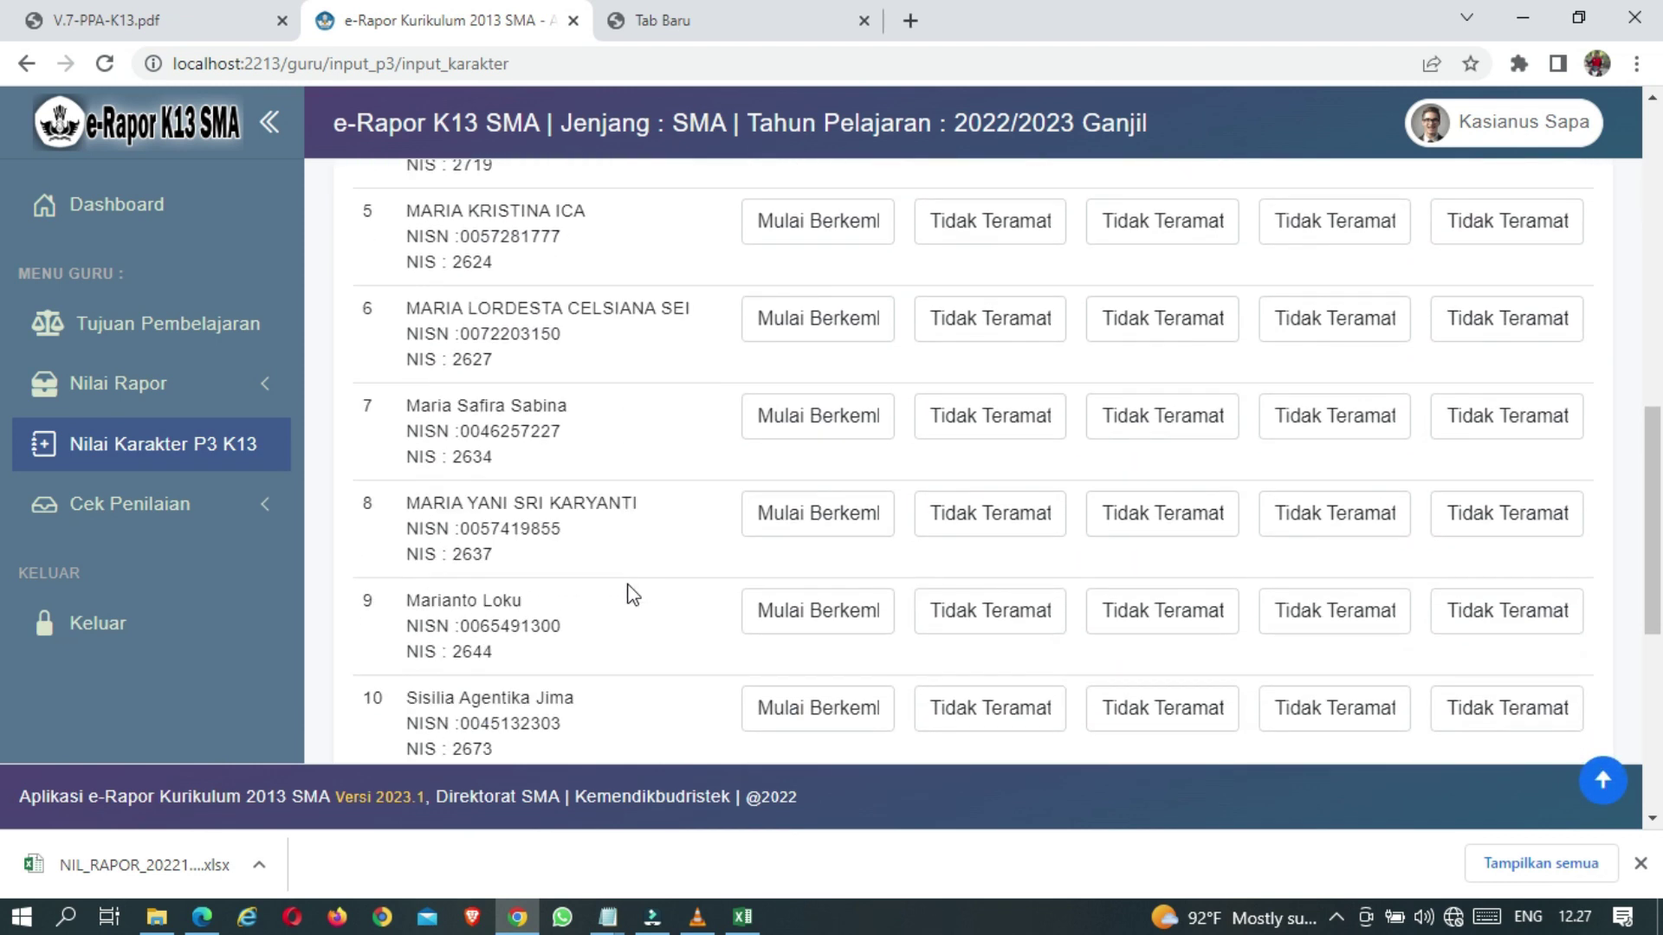
scroll(632, 595, down, 1)
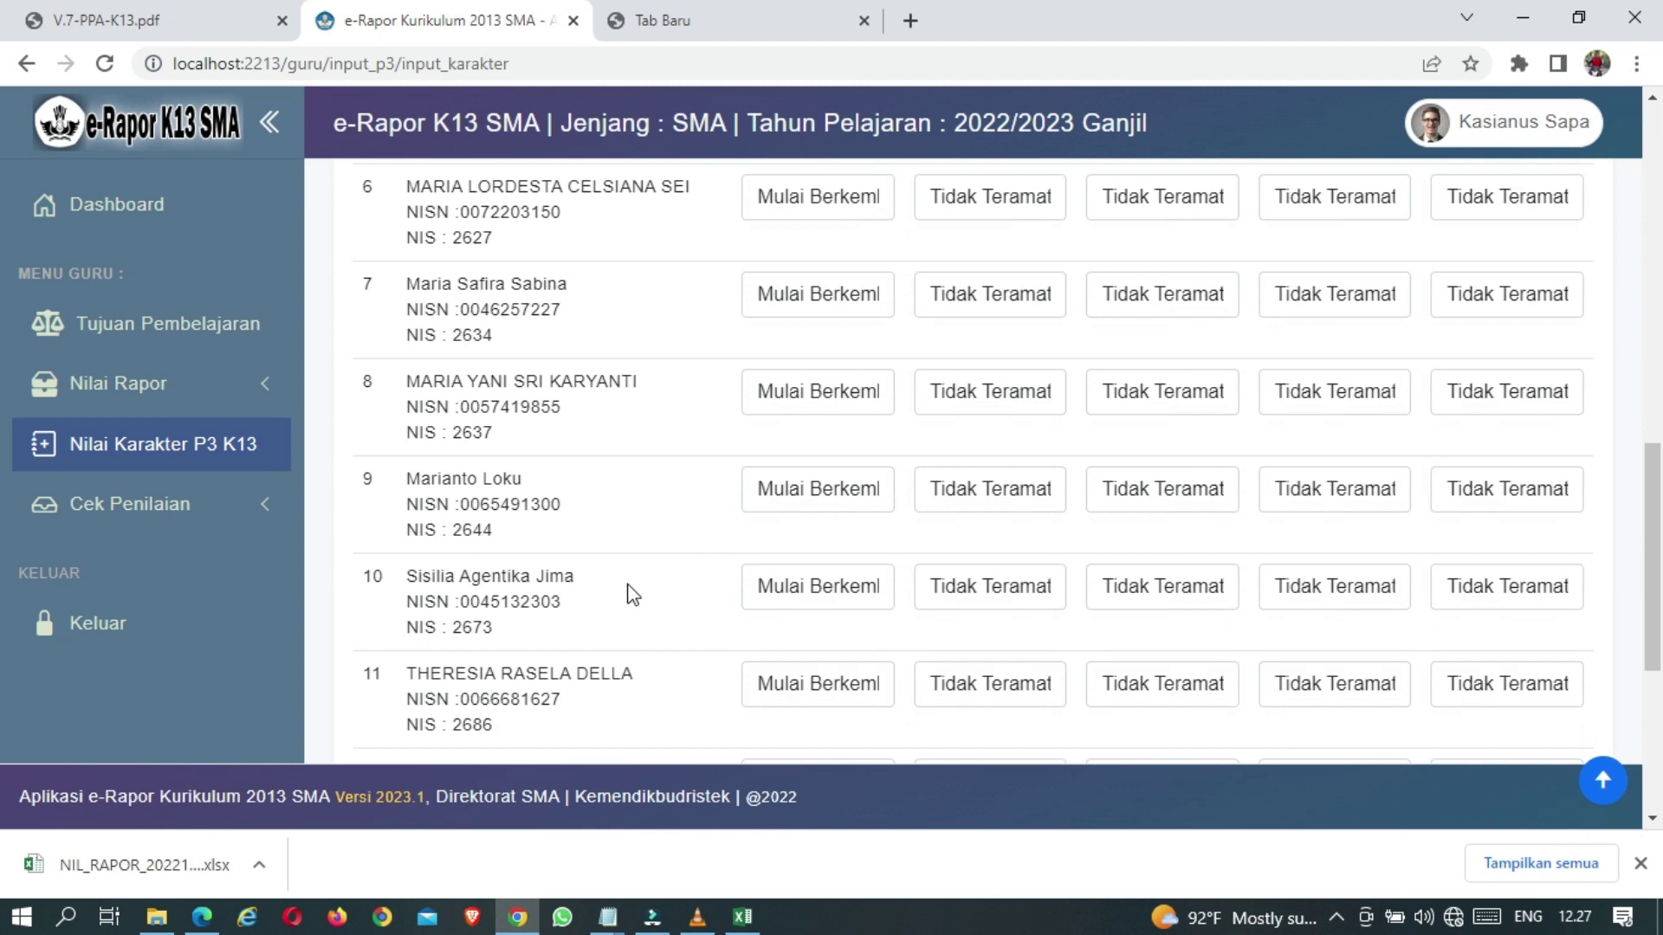
Set Akhlak beragama to Berkembang Sesuai Harapan for student 9 and Sangat Berkembang for student 13
click(788, 490)
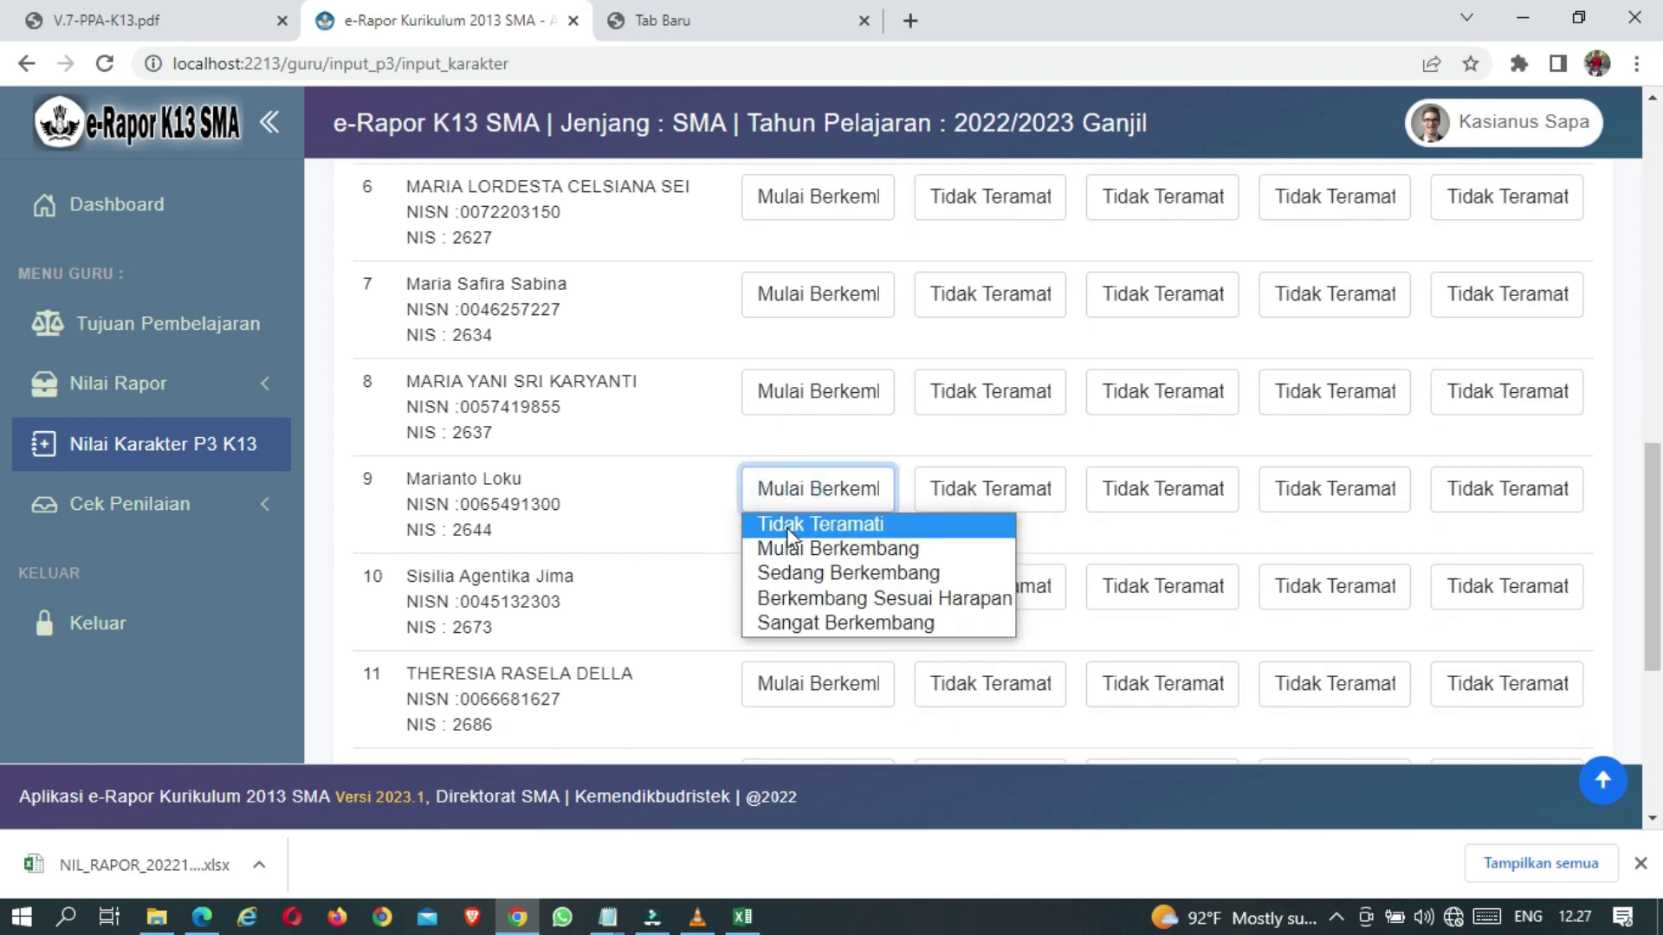
click(794, 597)
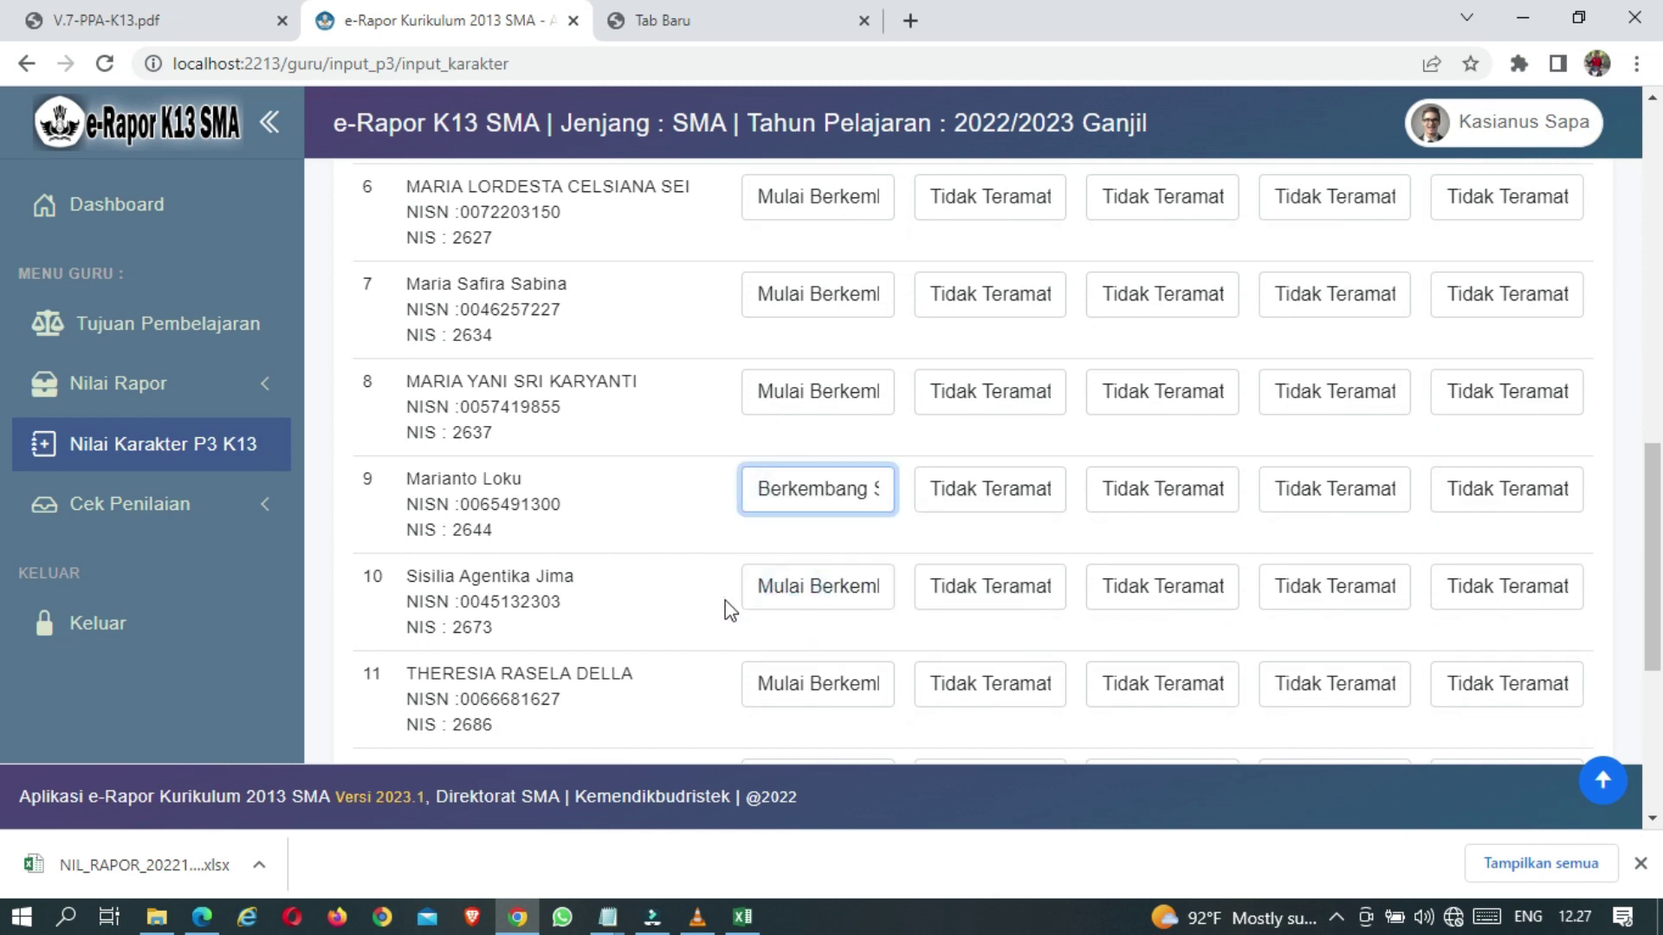
scroll(725, 600, down, 3)
click(795, 520)
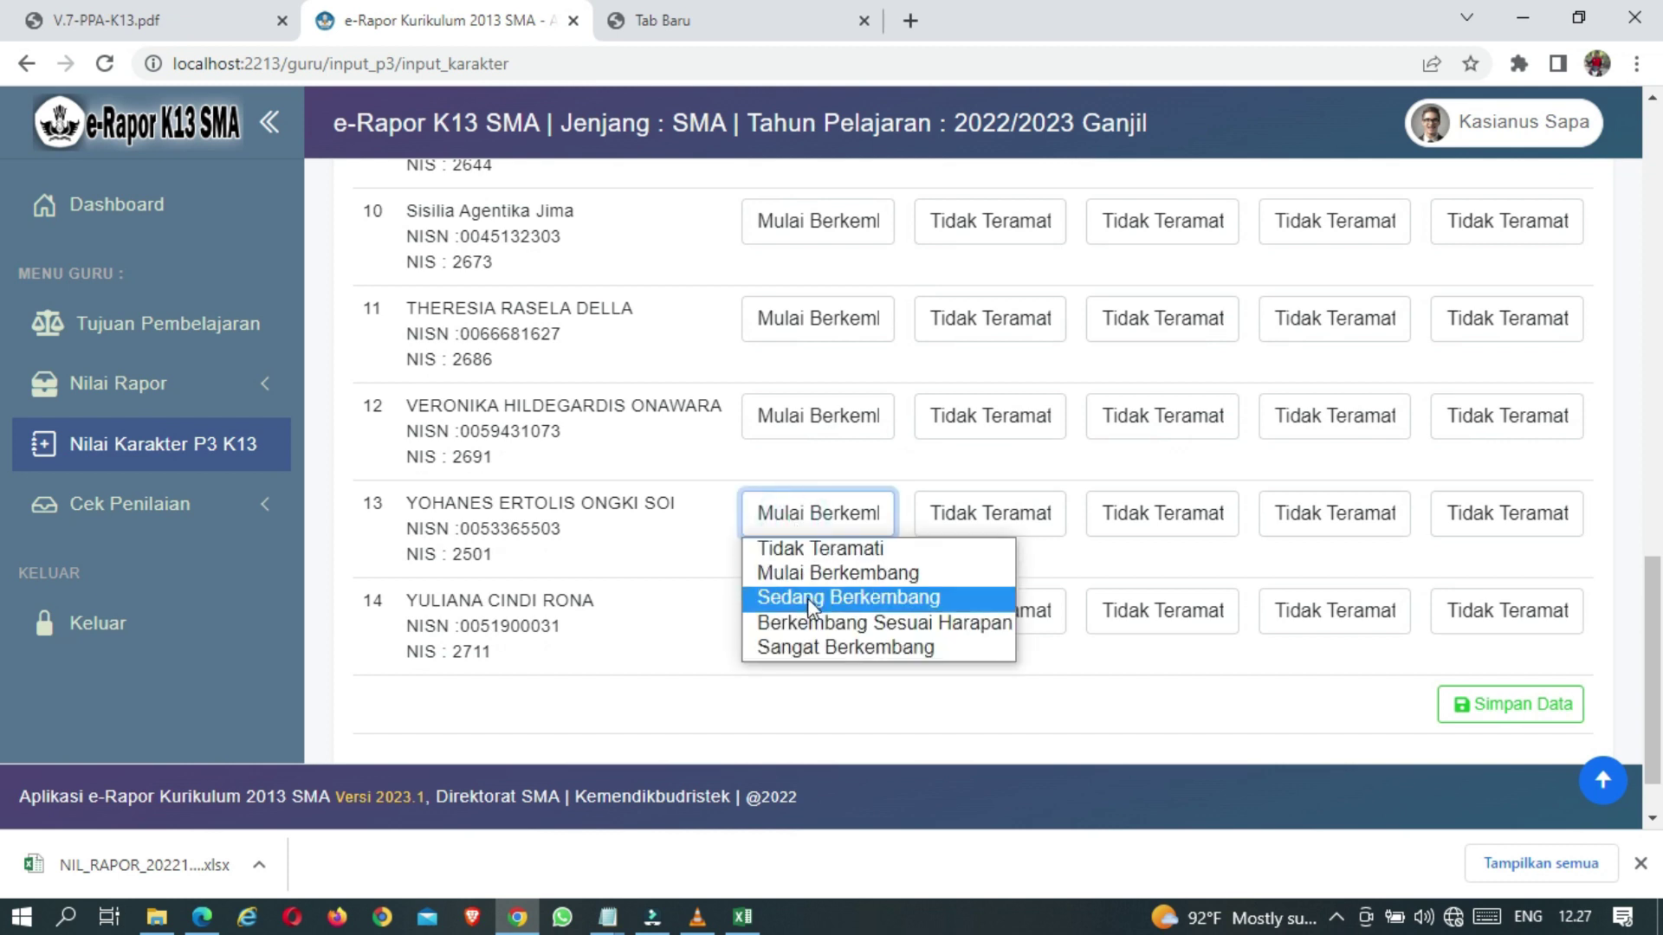
click(819, 649)
Apply the rating Mulai Berkembang to all students for Akhlak pribadi
scroll(596, 620, up, 7)
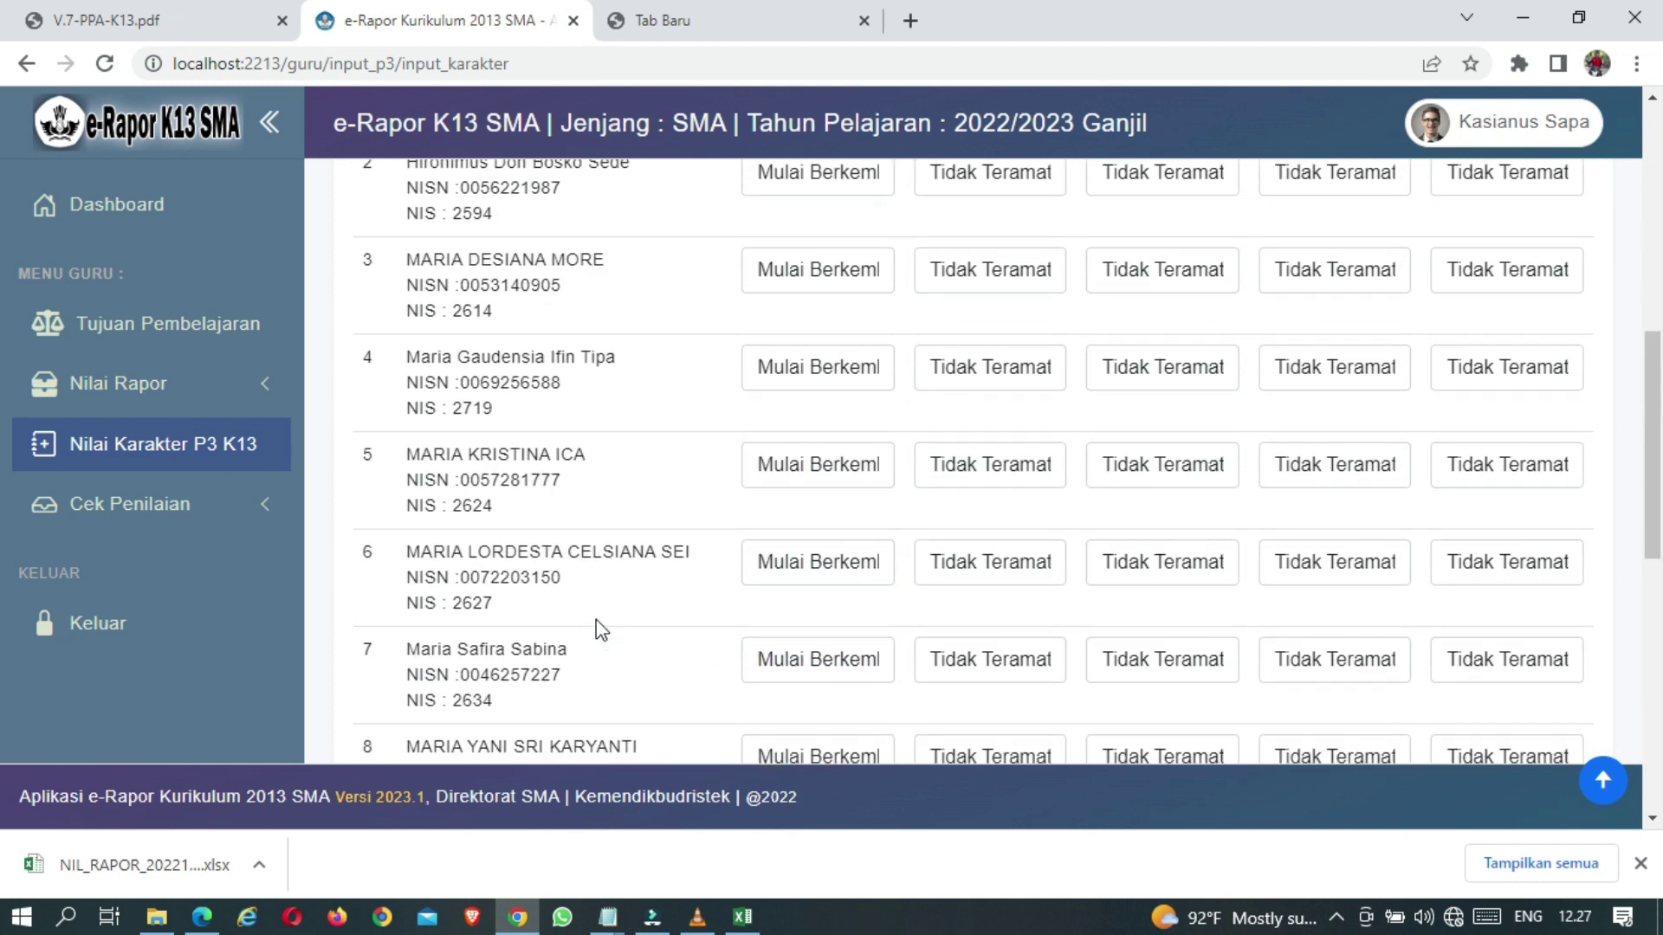
scroll(672, 508, up, 5)
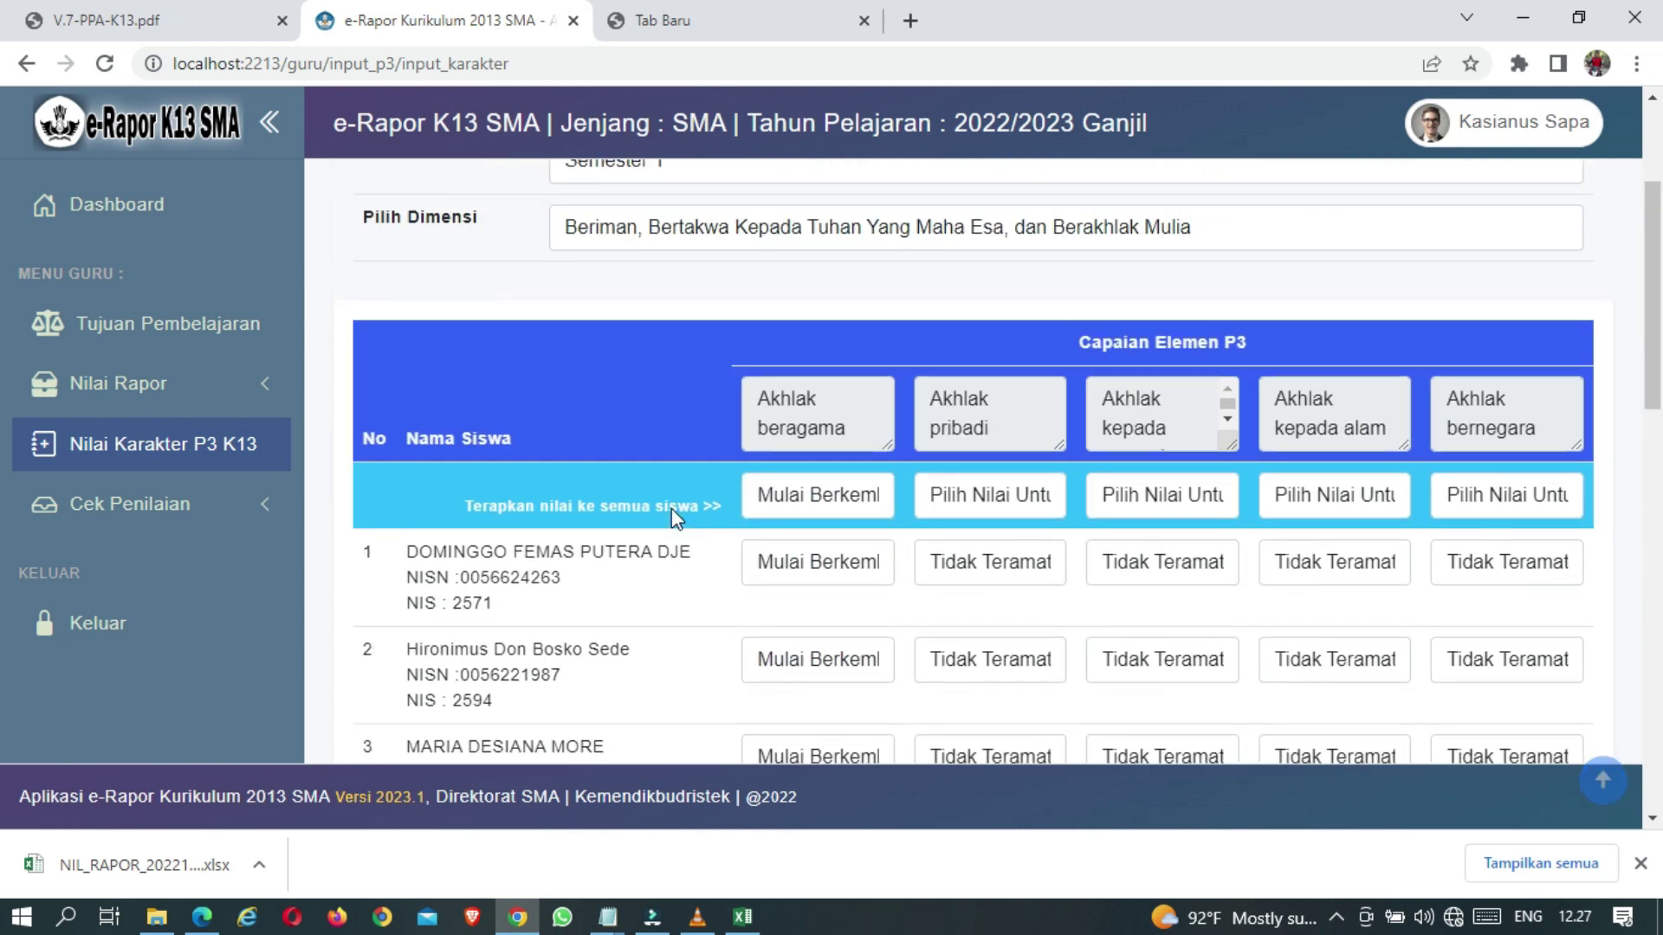
click(1007, 507)
click(1001, 578)
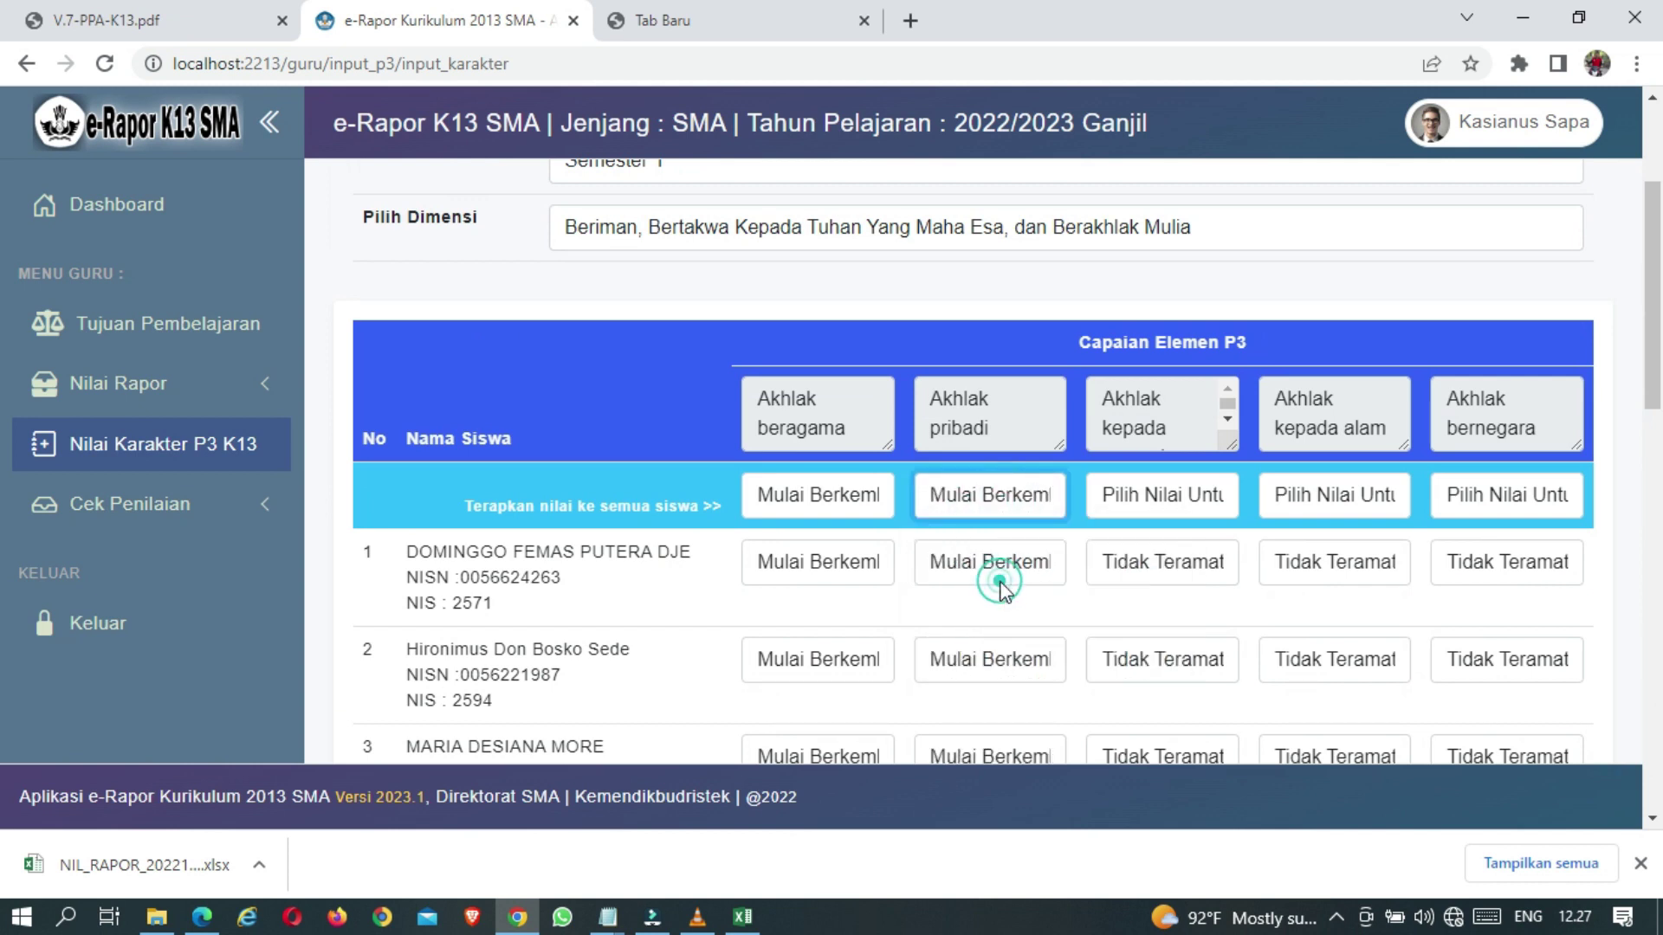
Set Akhlak pribadi to Berkembang Sesuai Harapan for student 7 and Sangat Berkembang for student 11
scroll(866, 598, down, 7)
click(944, 537)
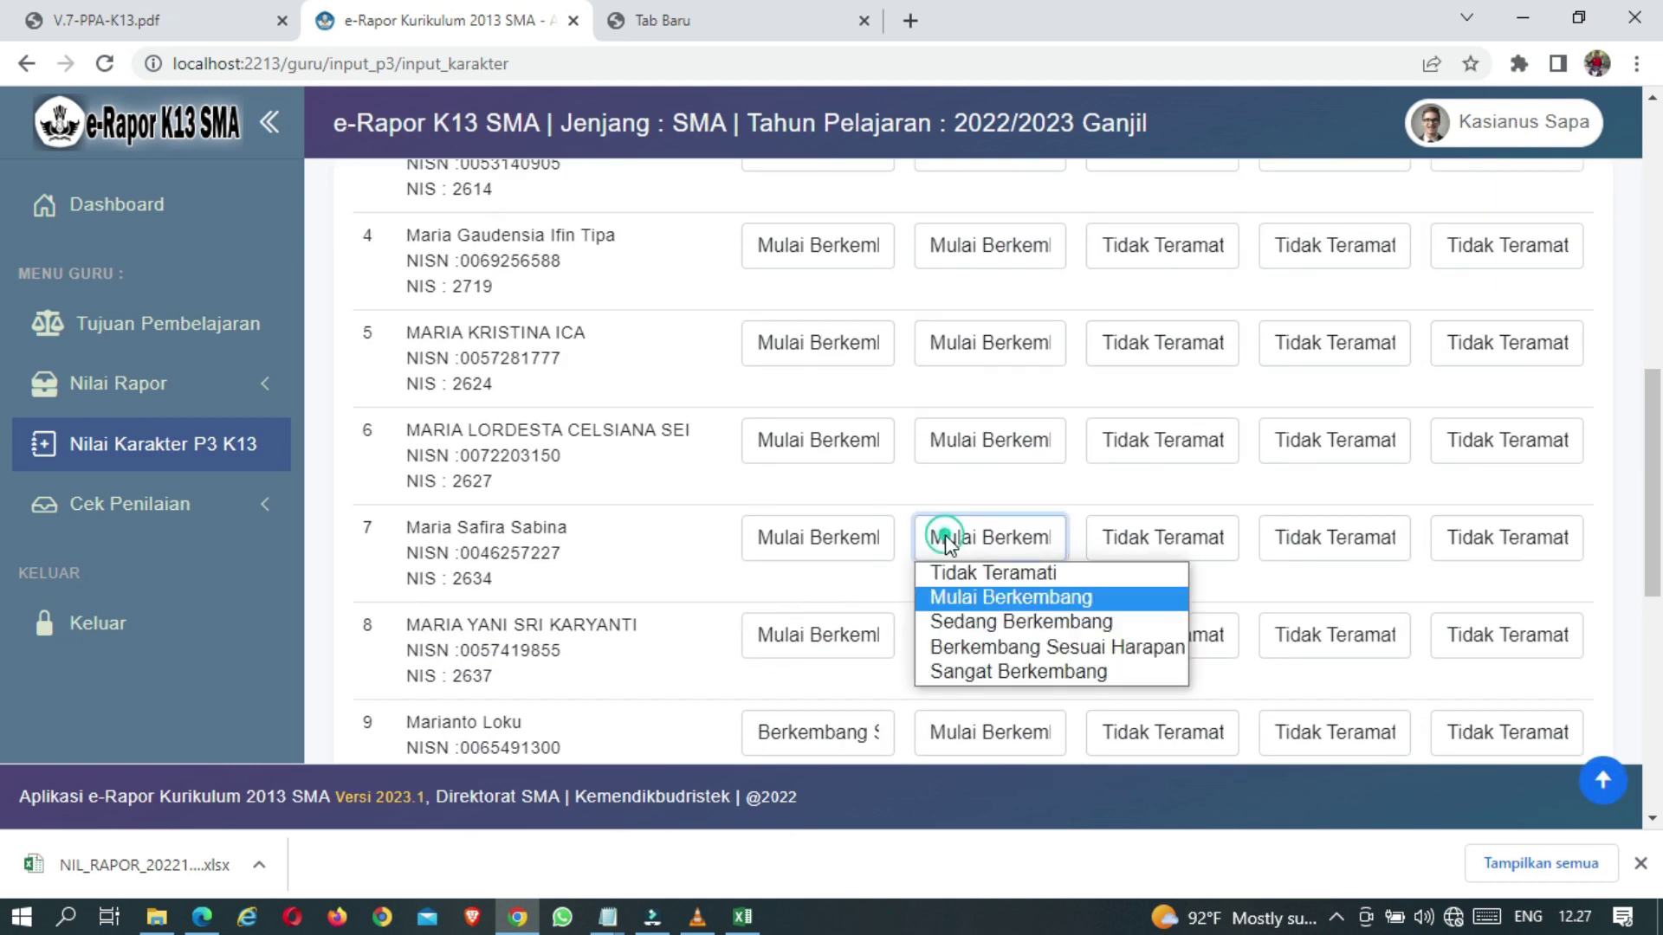
click(1005, 647)
scroll(980, 598, down, 4)
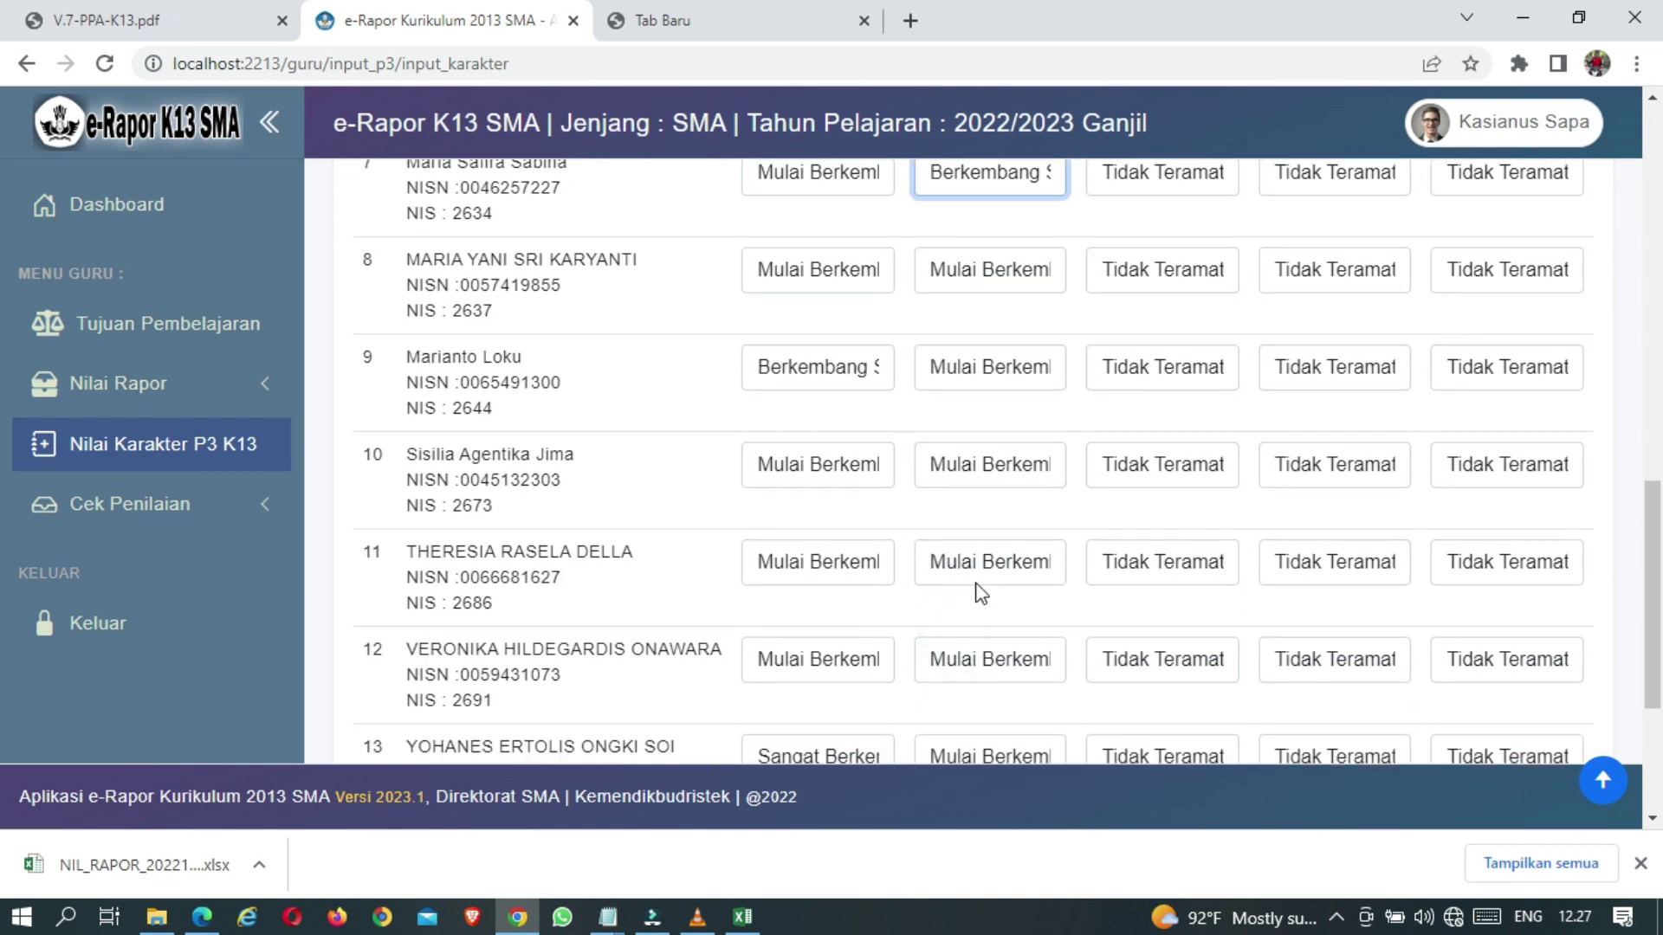
click(980, 595)
click(987, 688)
scroll(761, 580, down, 4)
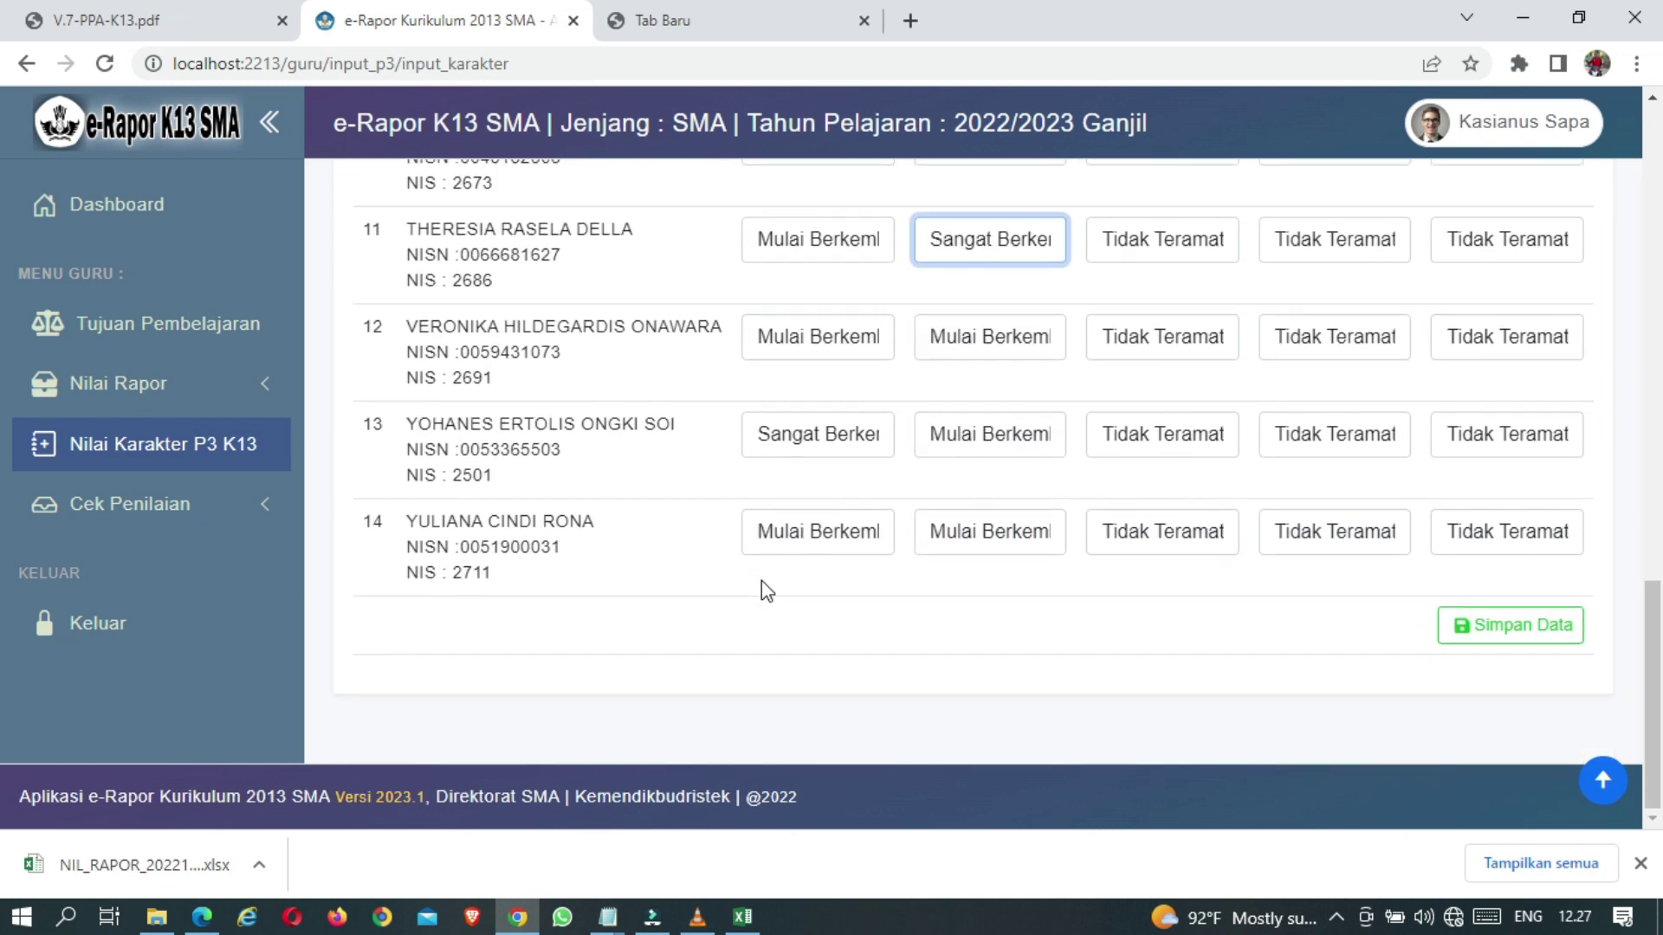
Read the full heading of the Akhlak kepada manusia element and apply Sedang Berkembang to all students for it
scroll(761, 581, up, 15)
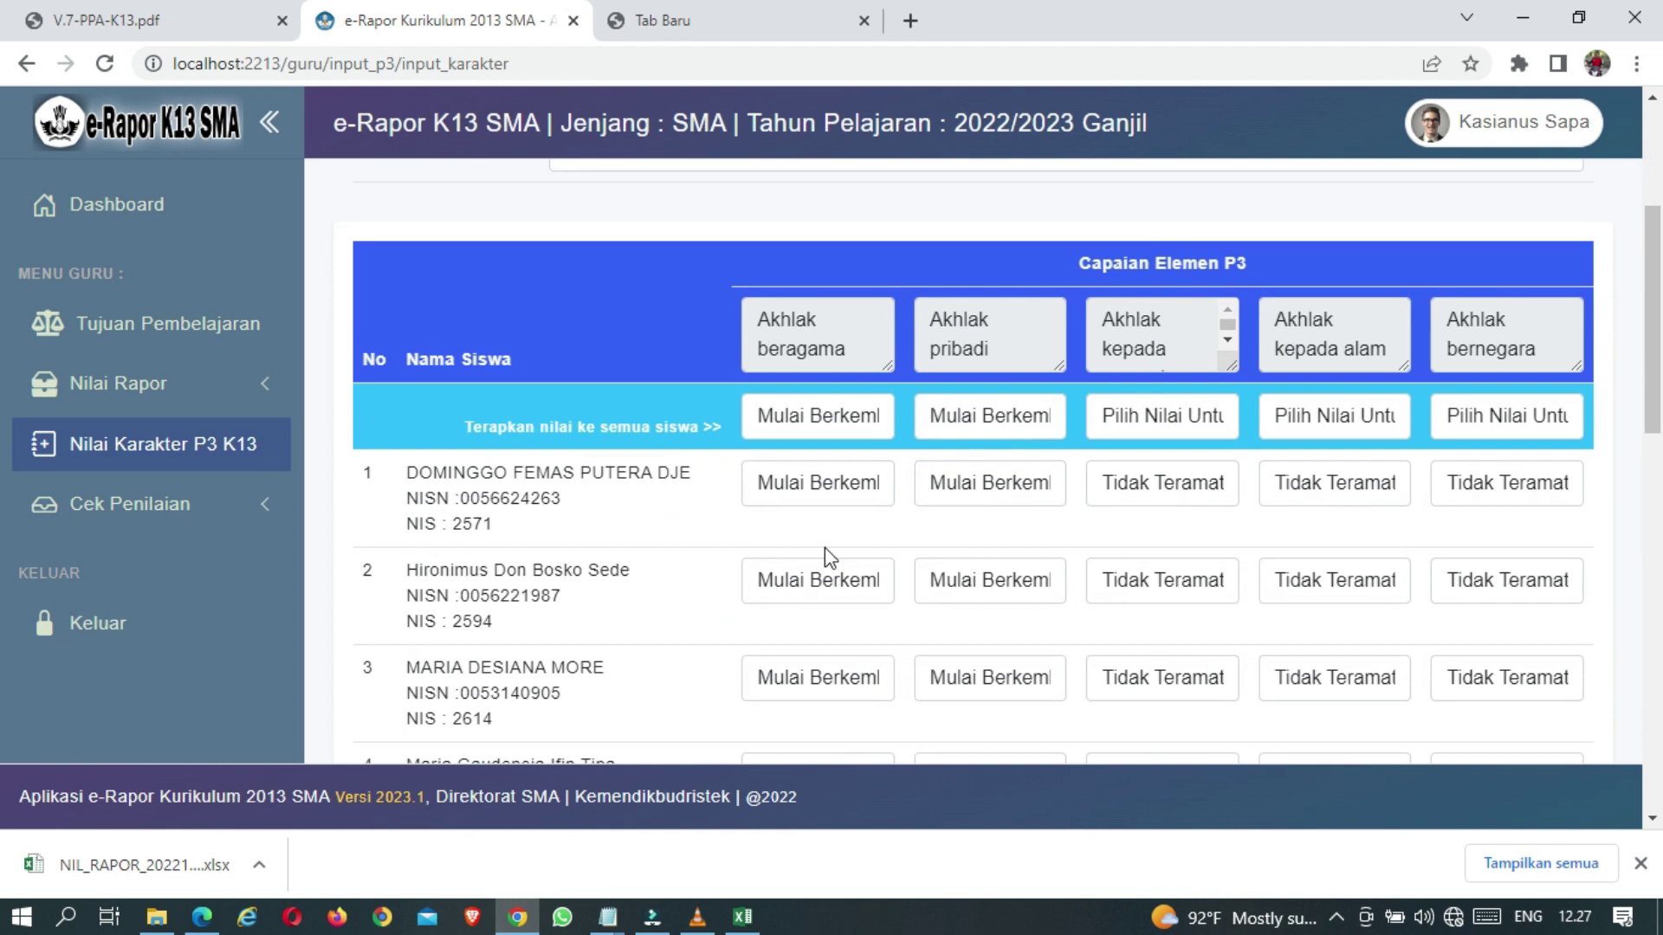
click(1162, 420)
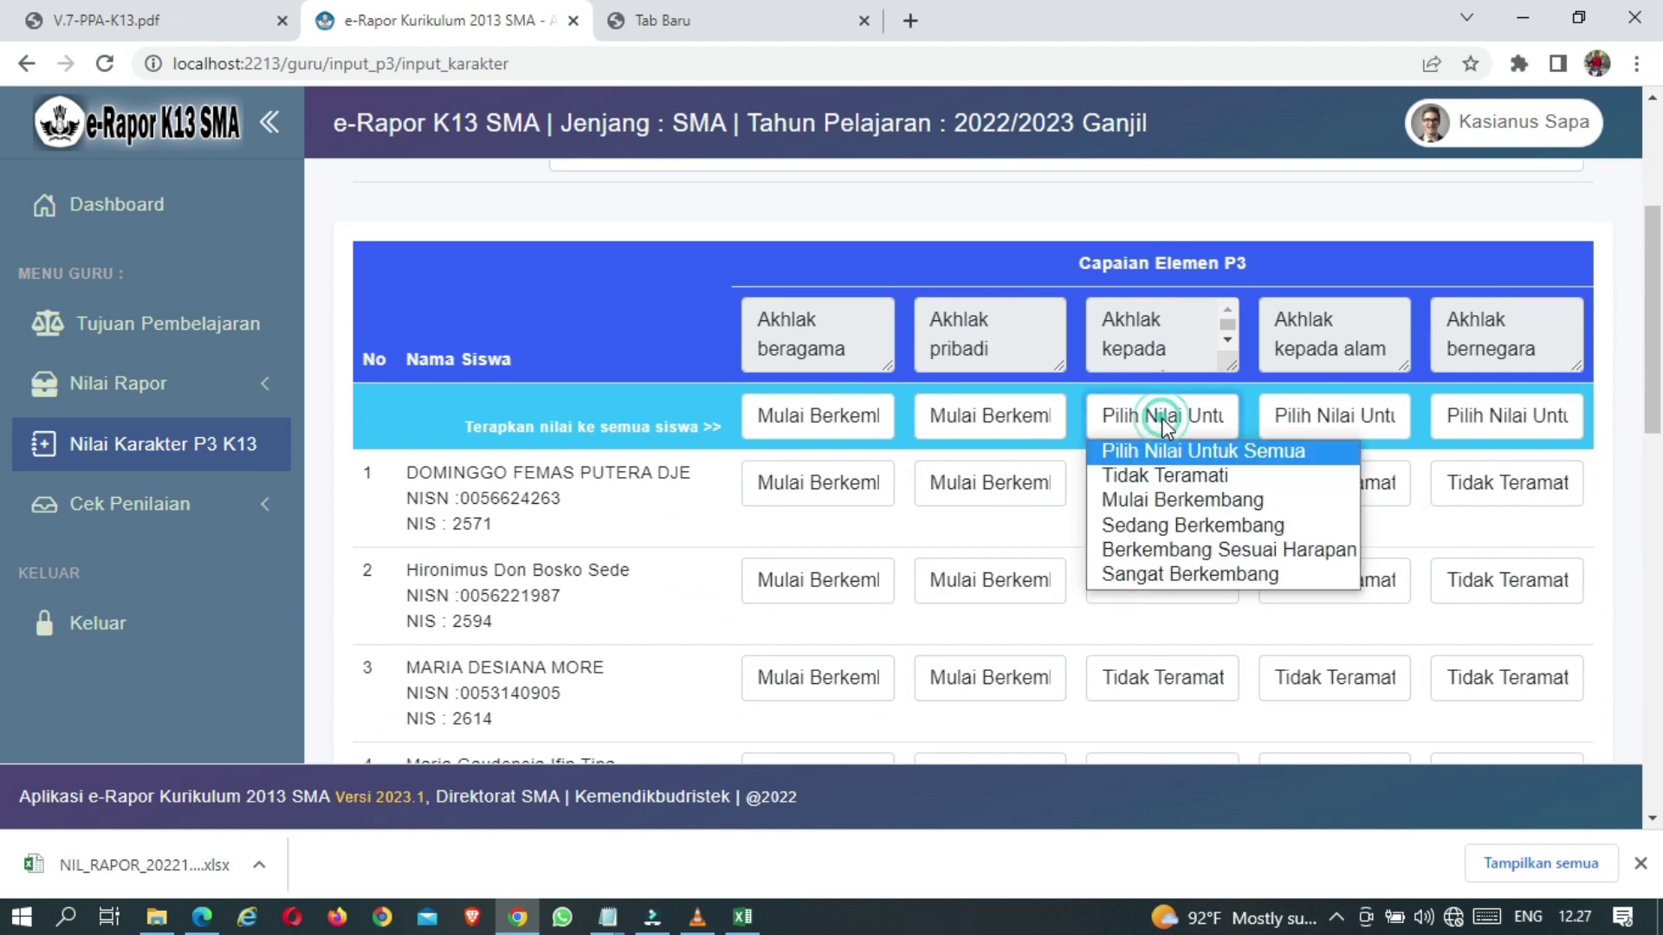
click(1173, 351)
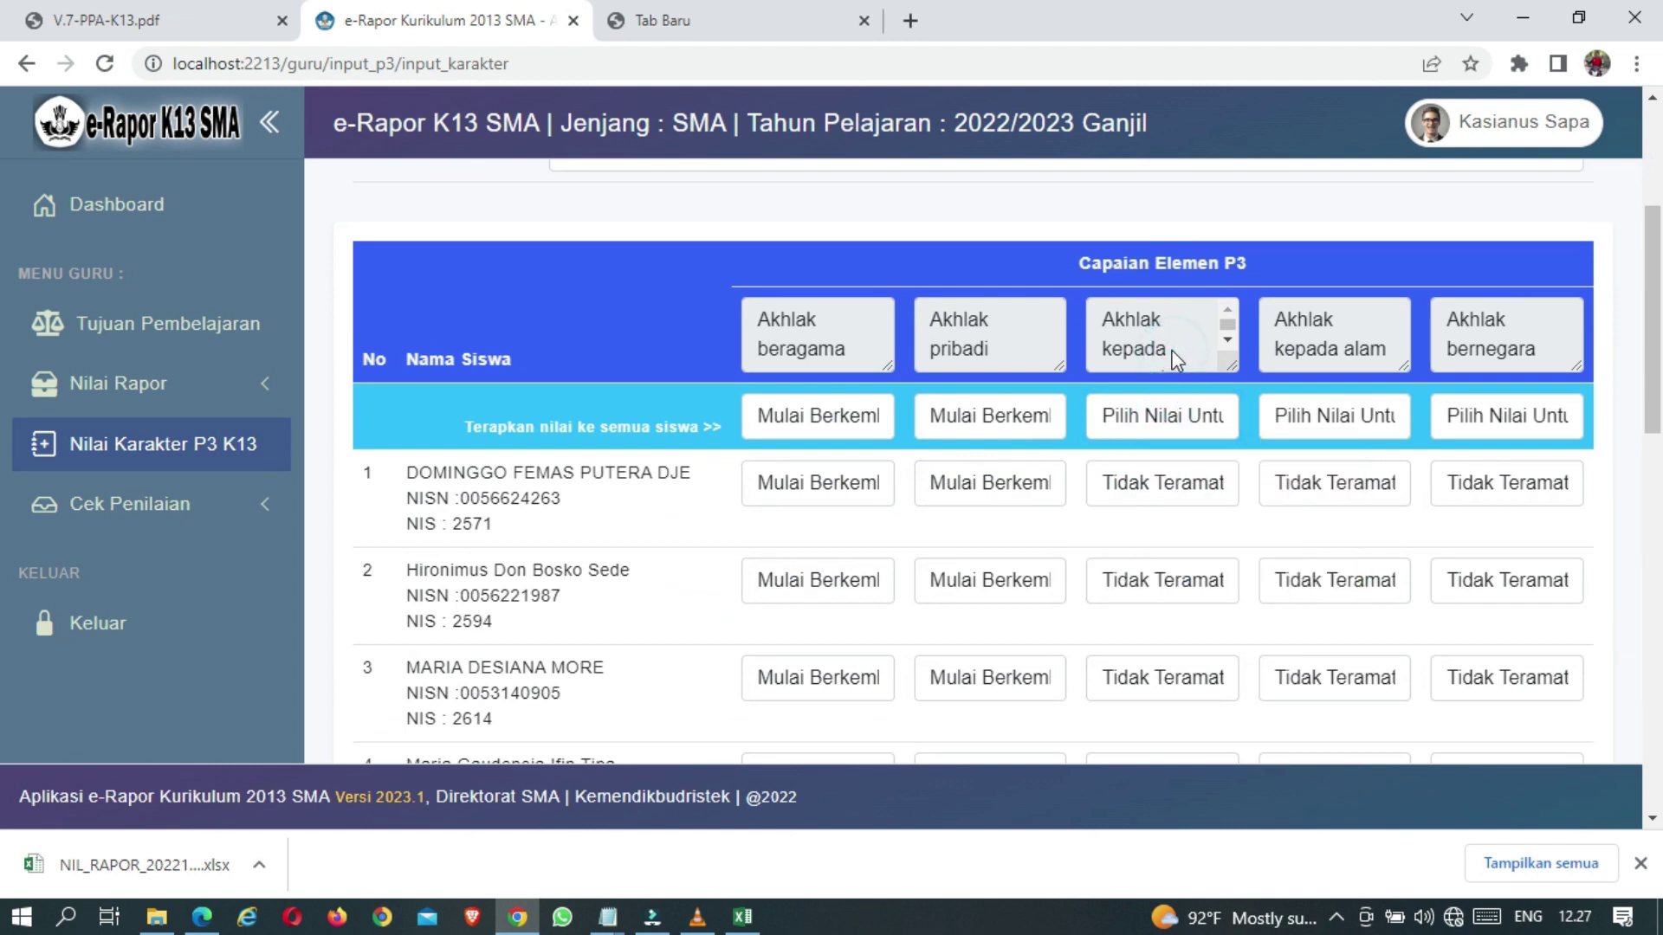
click(1229, 340)
click(1182, 422)
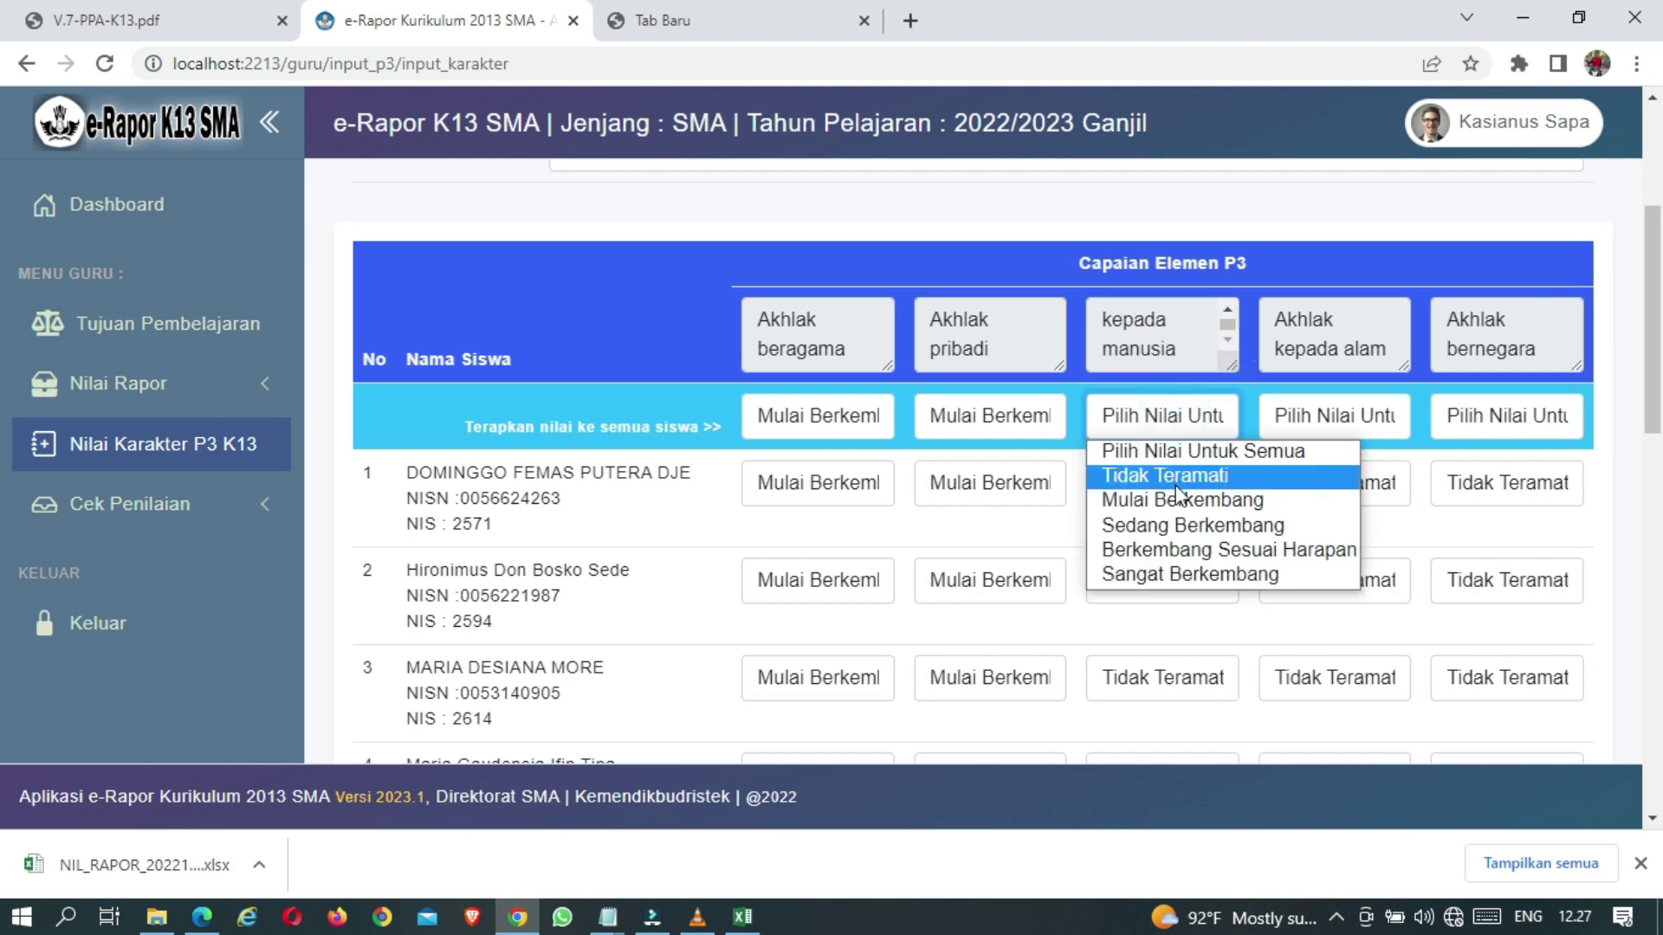
click(1178, 525)
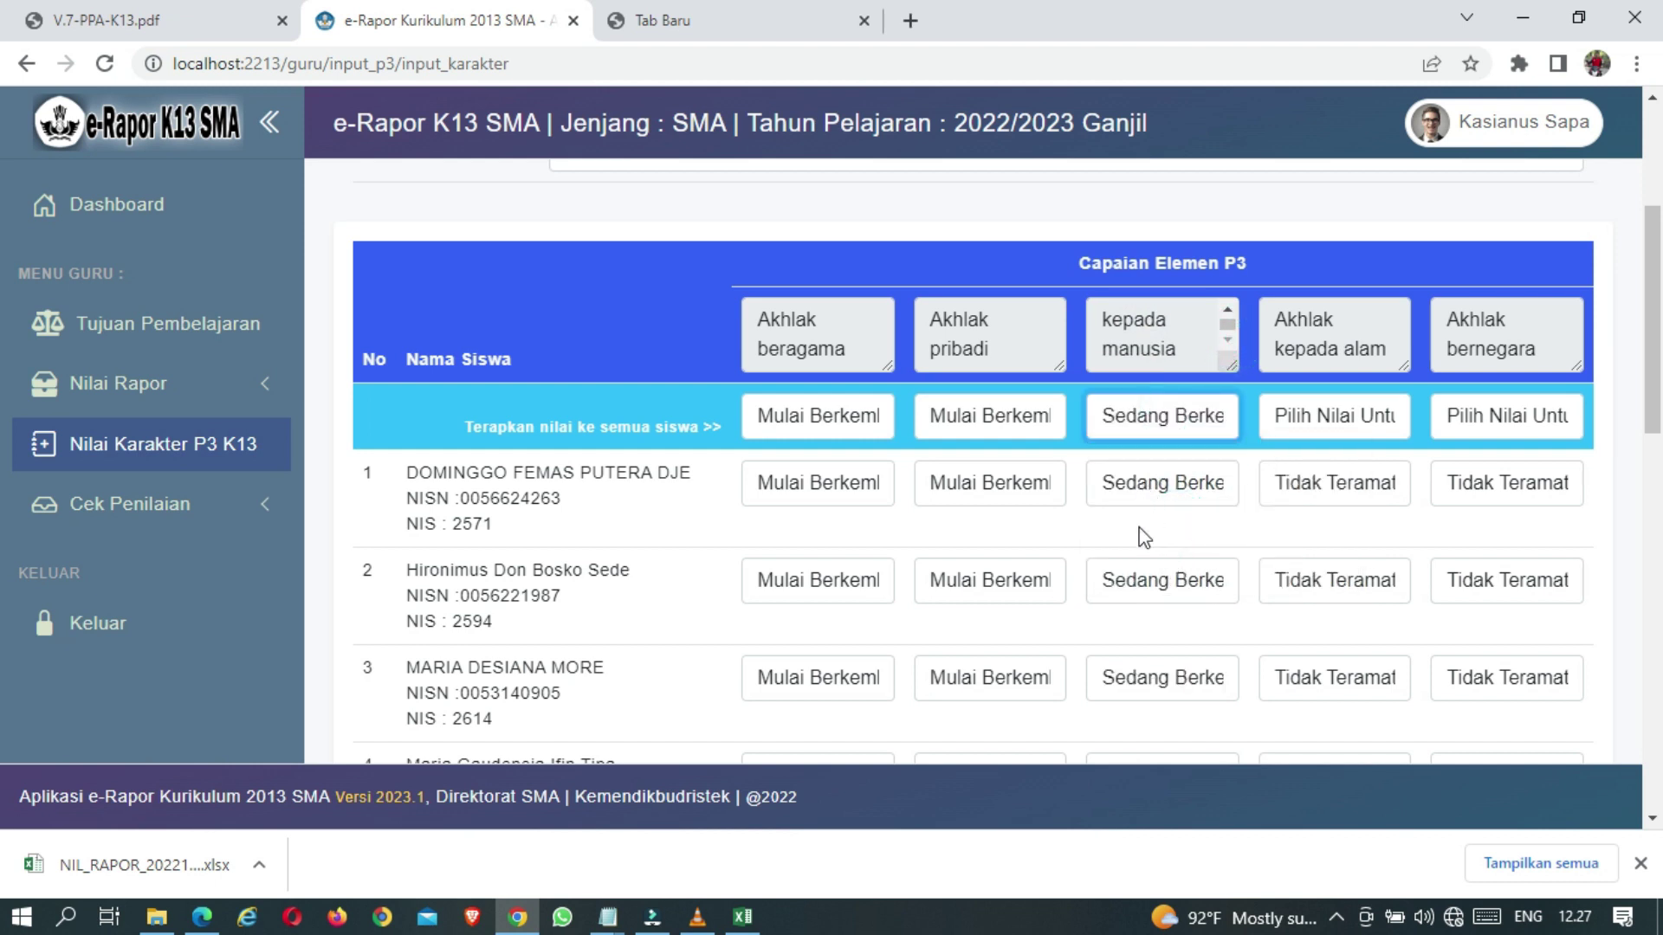
Set Akhlak kepada manusia to Berkembang Sesuai Harapan for student 3 and Sangat Berkembang for students 6 and 9
click(1126, 677)
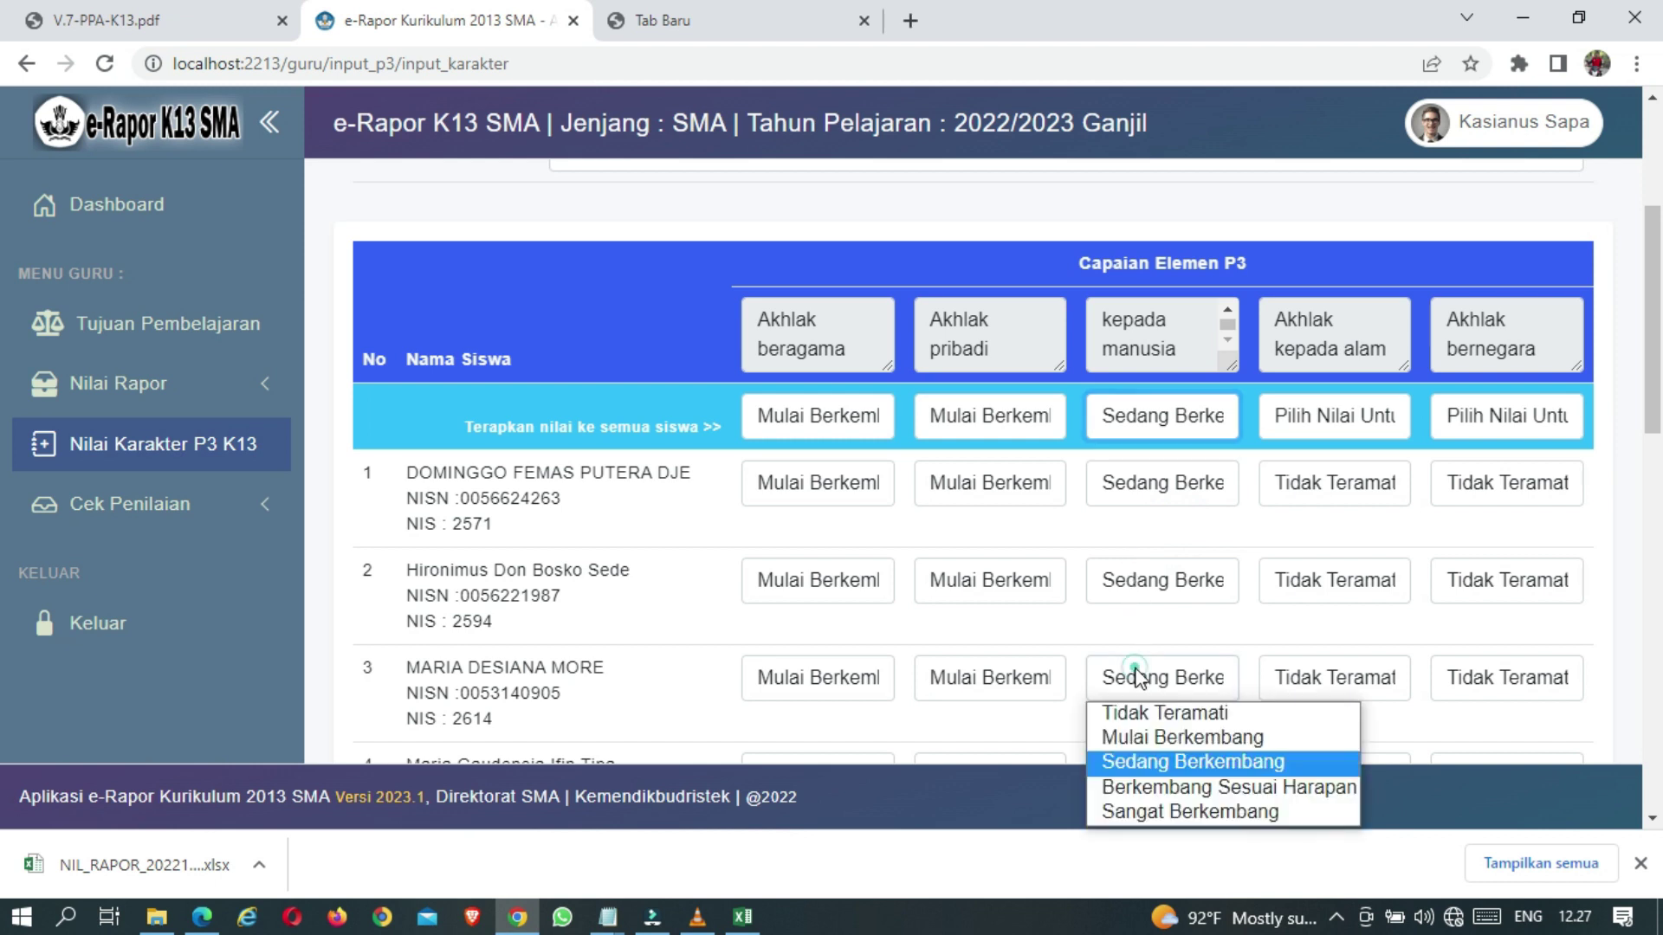
click(1171, 784)
scroll(1070, 558, down, 4)
click(1125, 604)
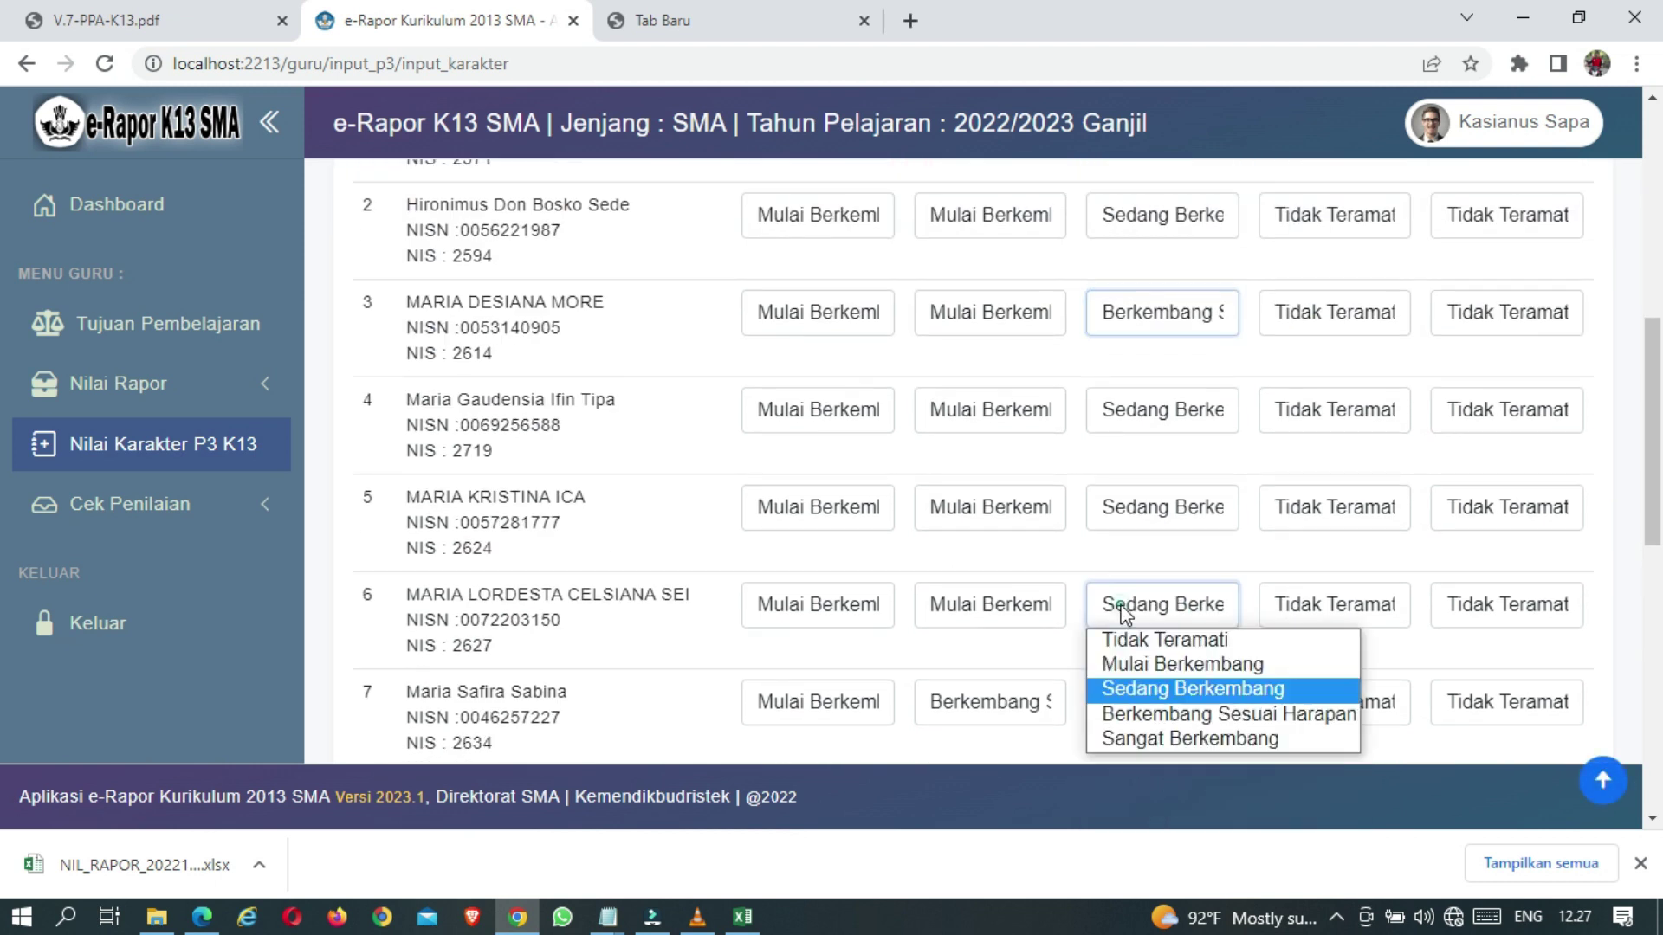
click(1136, 740)
scroll(1077, 564, down, 4)
click(1126, 531)
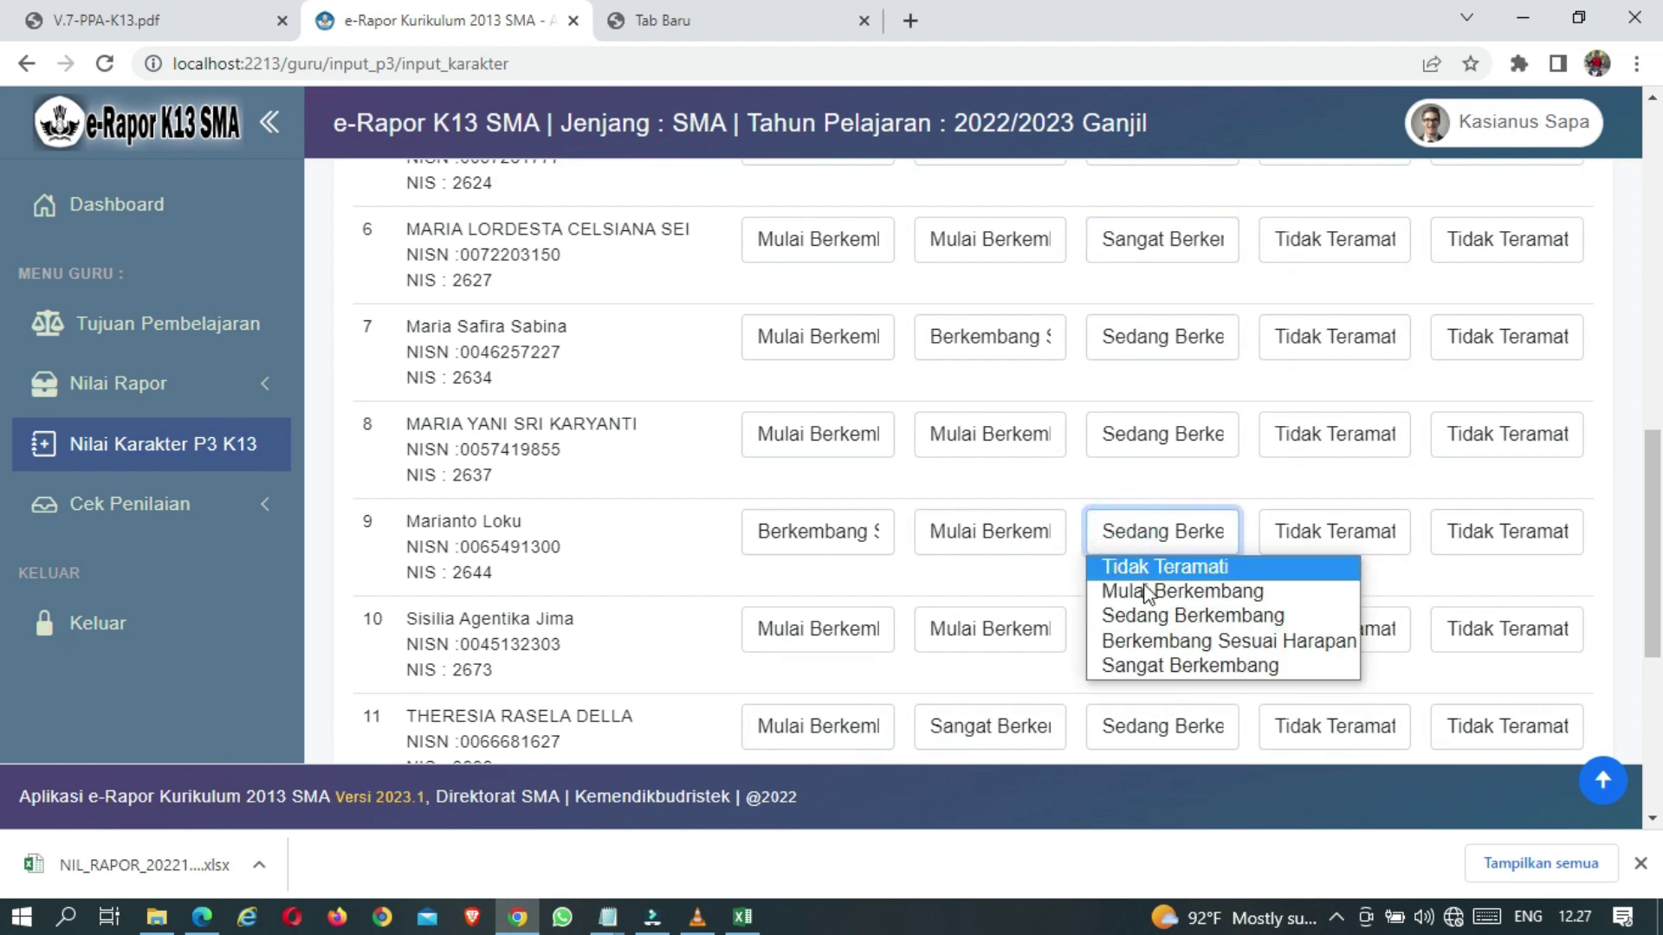
click(1162, 663)
Apply the rating Tidak Teramati to all students for Akhlak kepada alam
scroll(918, 554, up, 10)
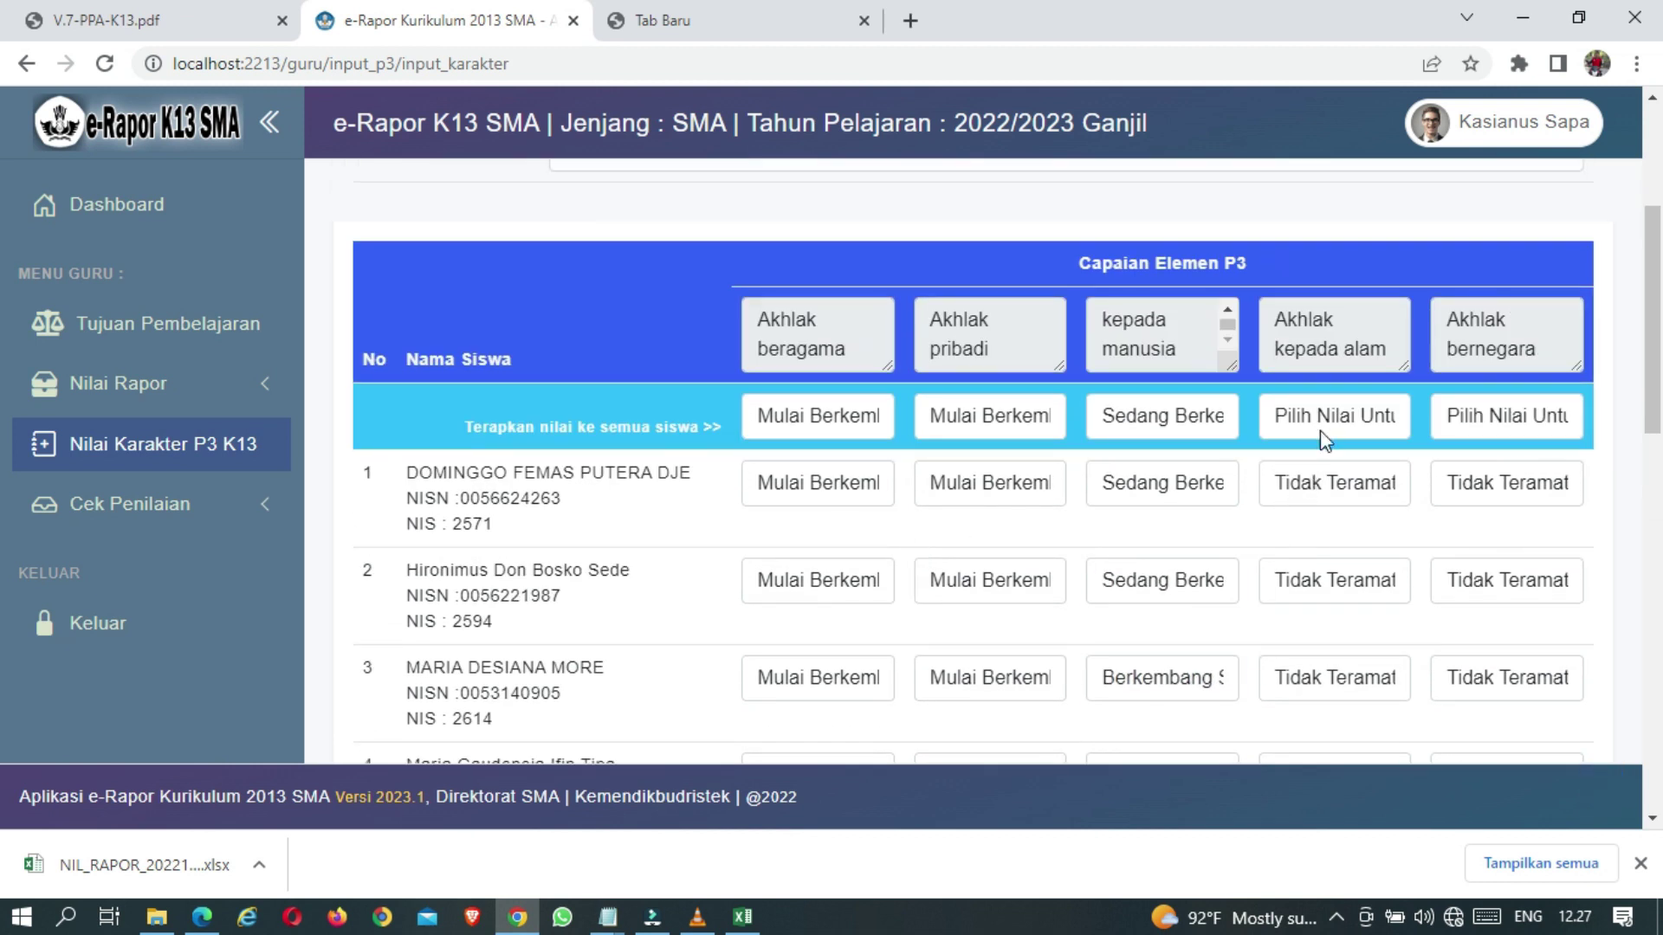
click(1330, 421)
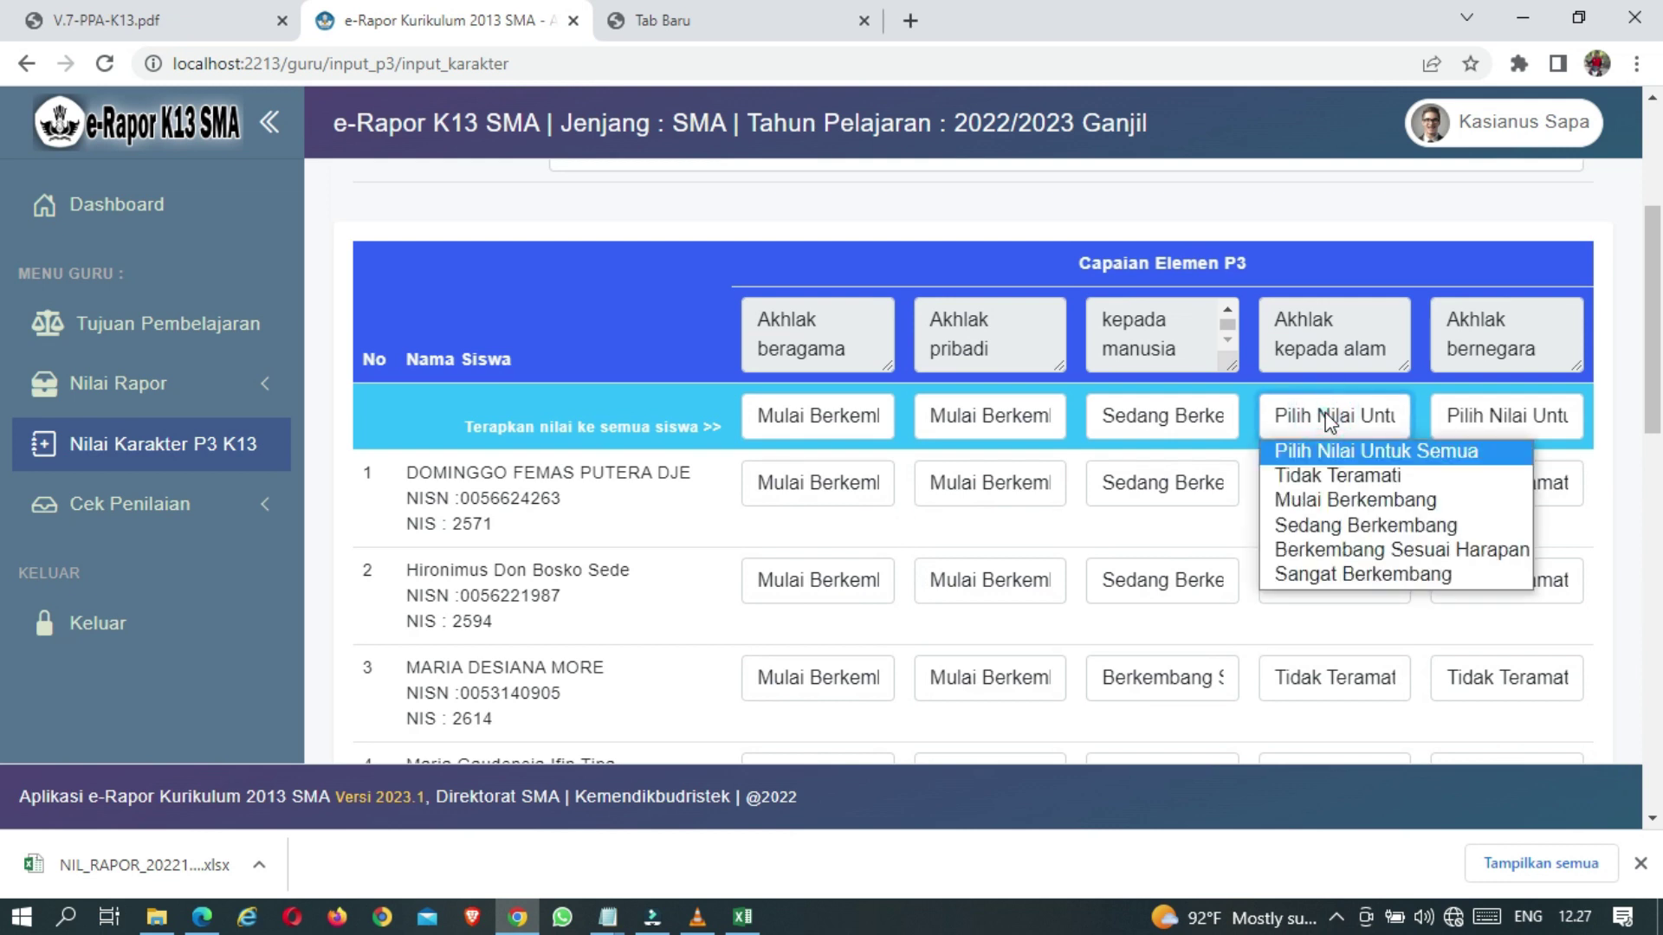
click(1344, 477)
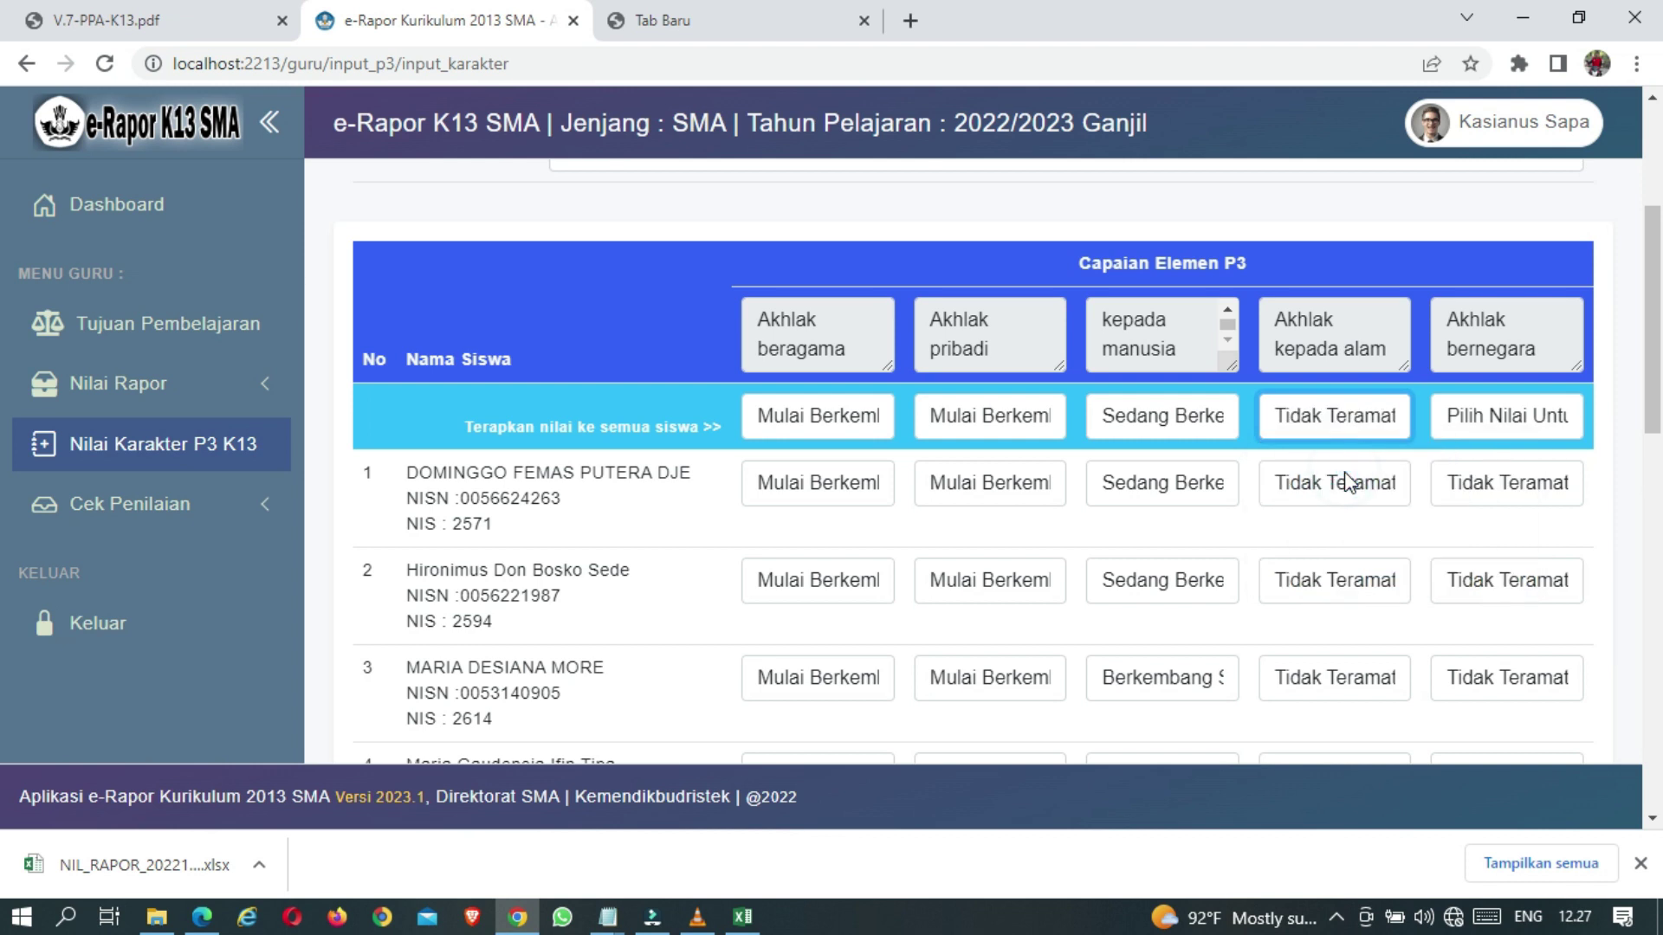
Set Akhlak kepada alam to Sedang Berkembang for students 9 and 11
scroll(1347, 538, down, 8)
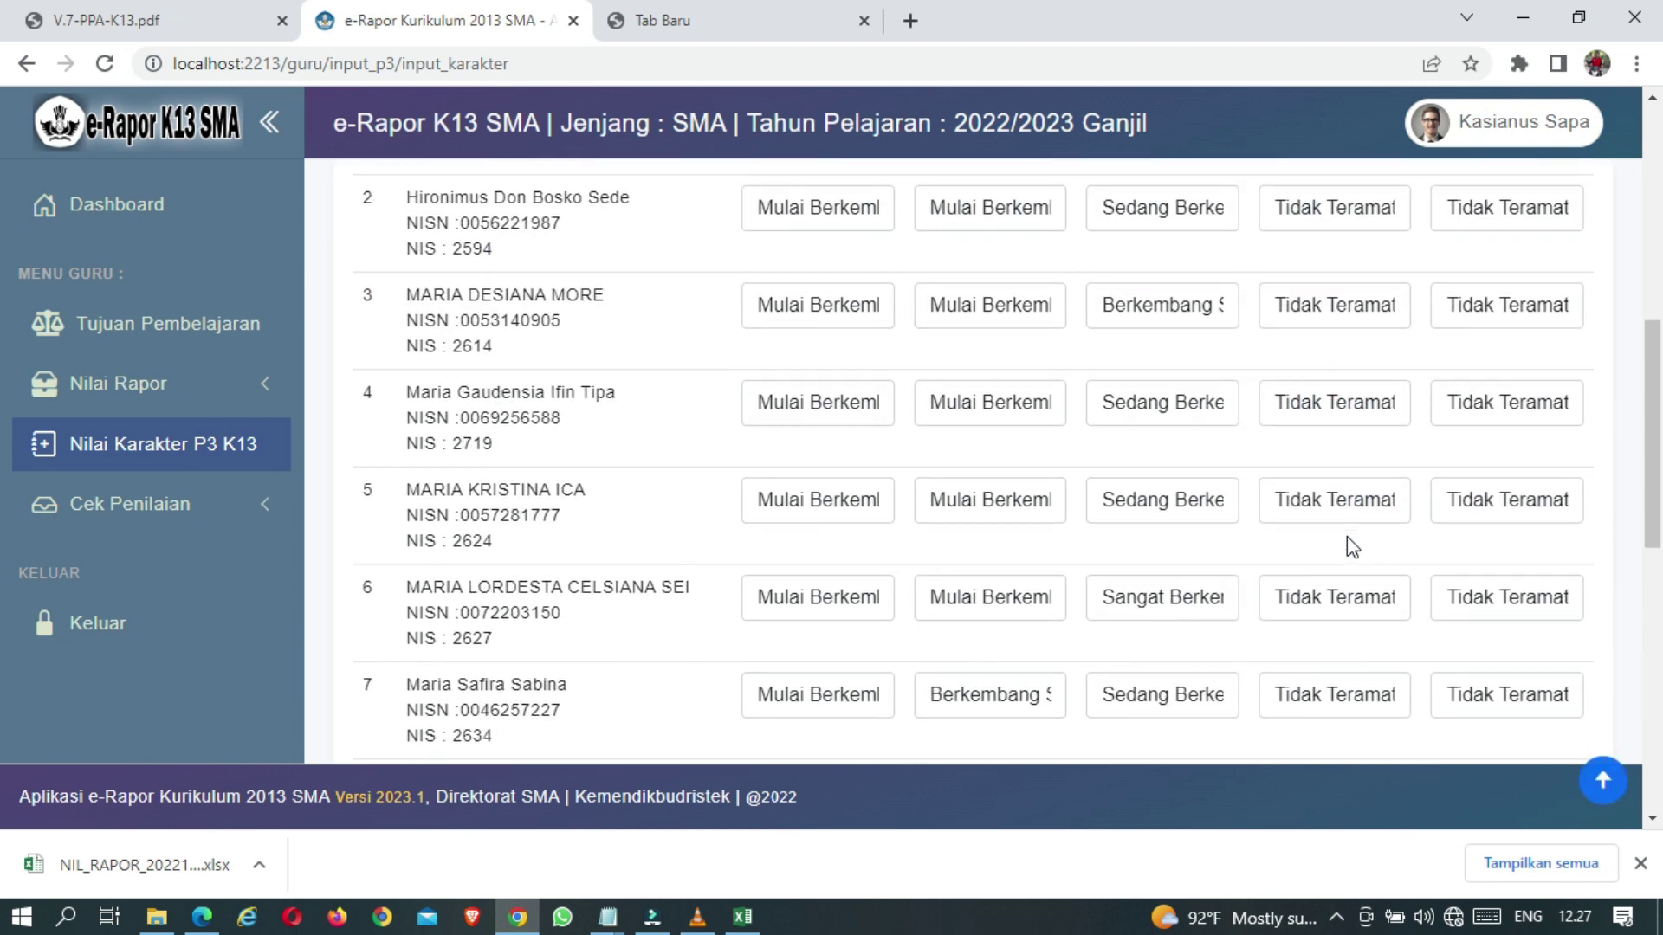
click(1347, 543)
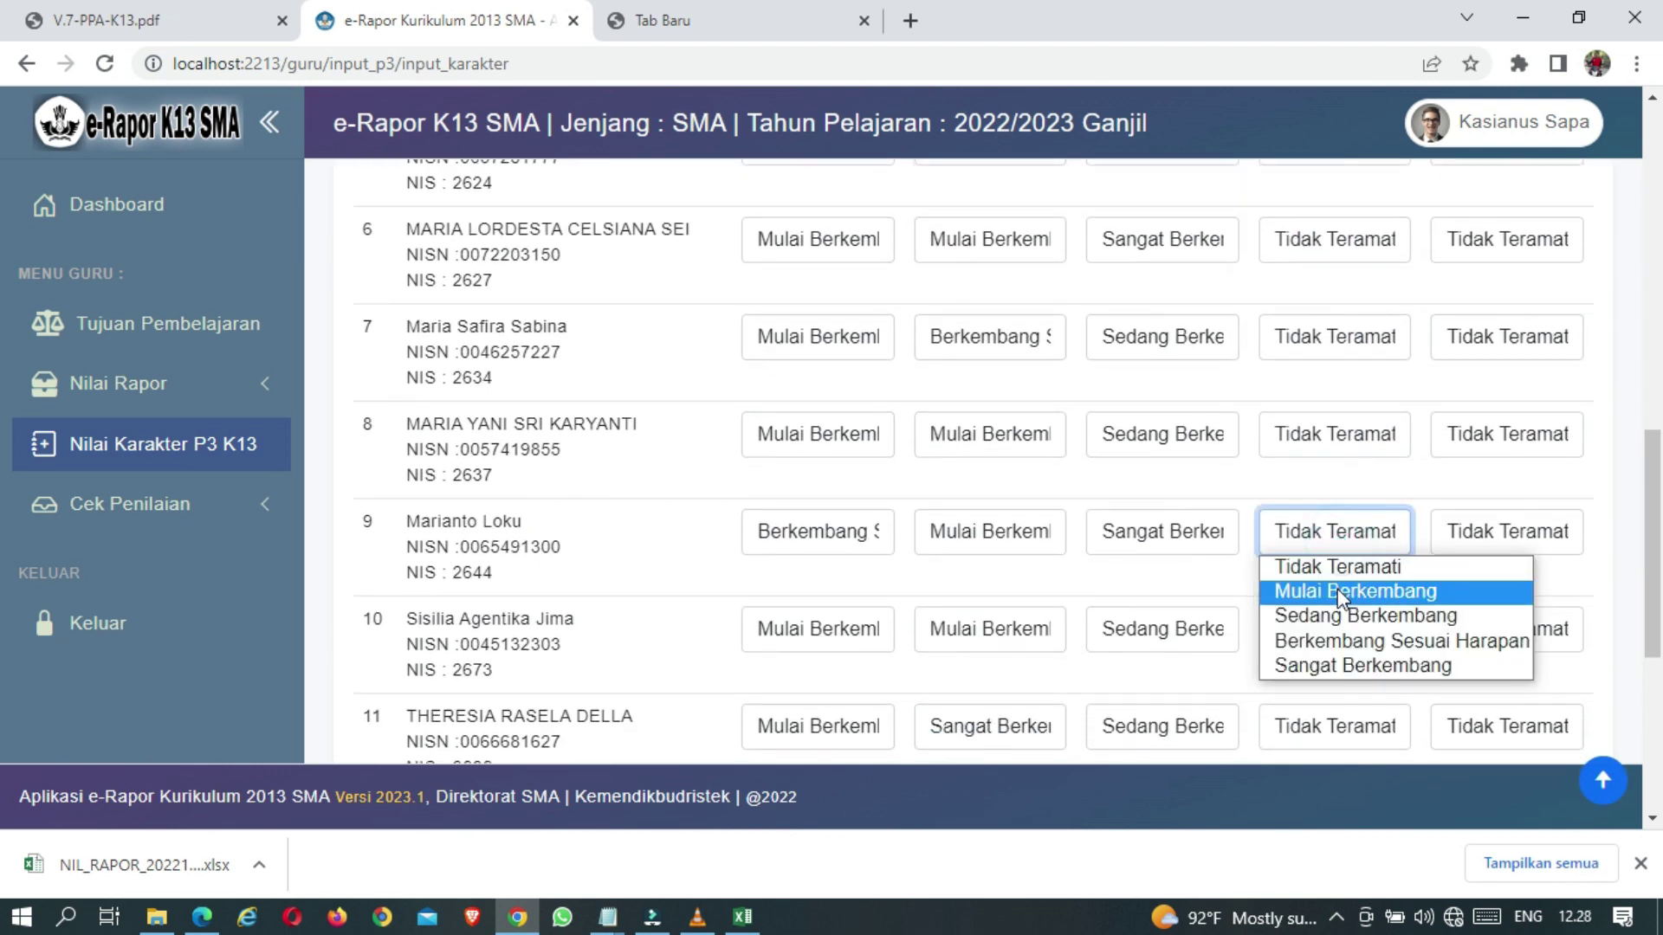
click(1336, 610)
scroll(1336, 612, down, 1)
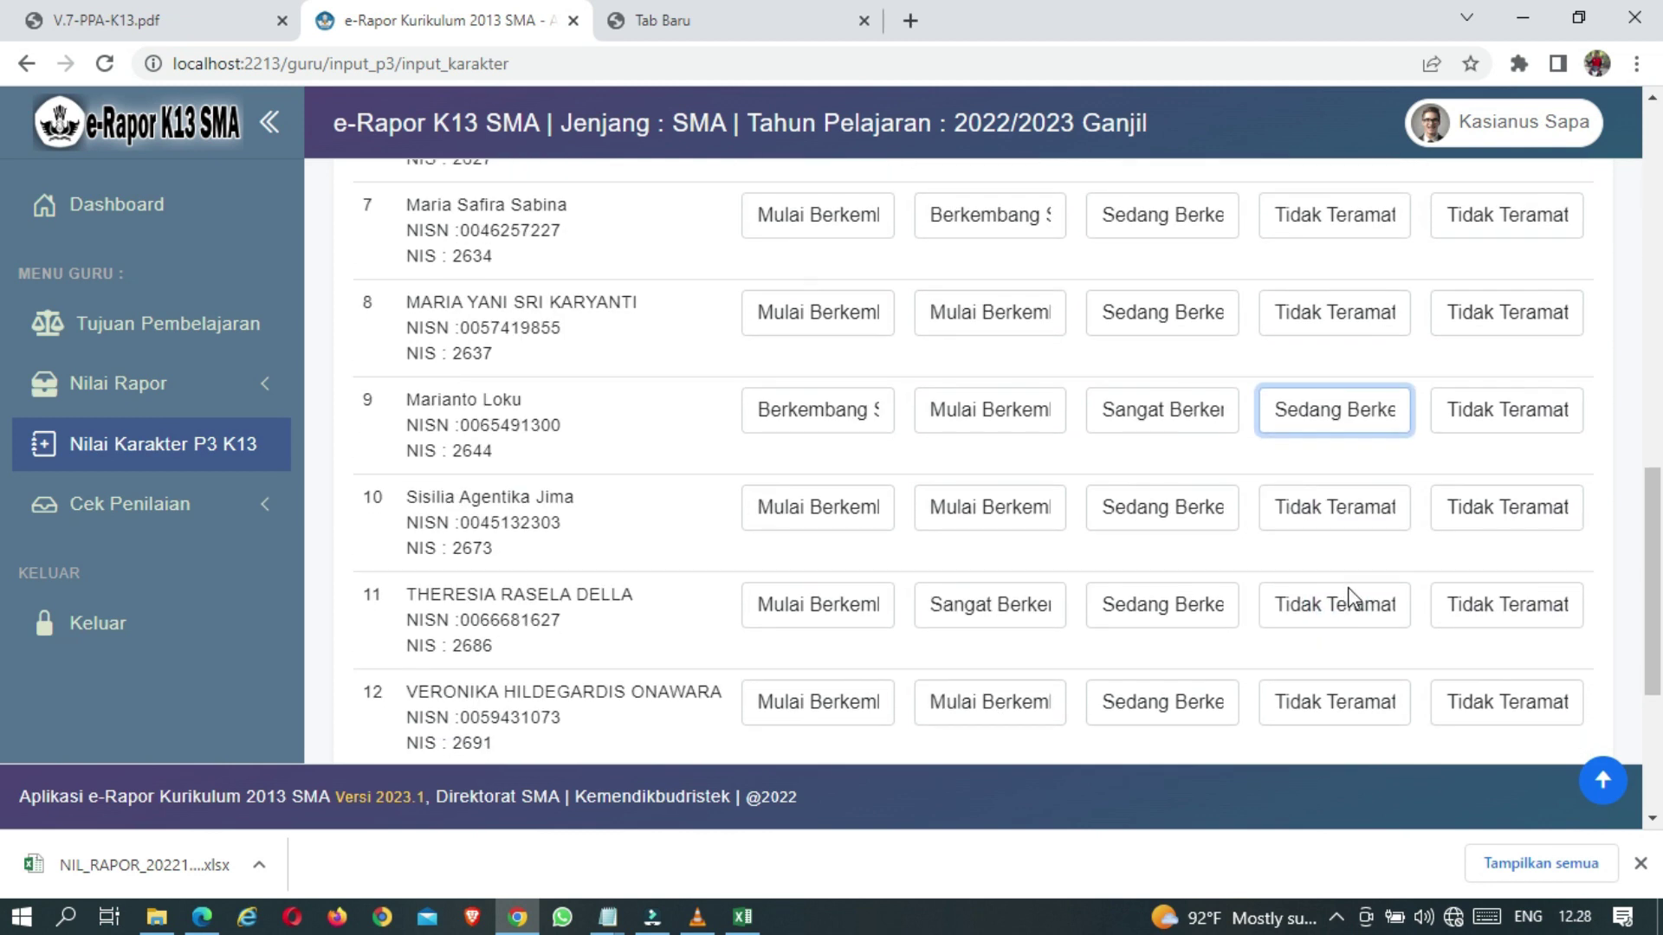
click(1349, 599)
click(1364, 713)
click(1336, 606)
click(1339, 684)
Set Akhlak kepada alam to Berkembang Sesuai Harapan for student 13 and Sangat Berkembang for student 14
scroll(1264, 598, down, 3)
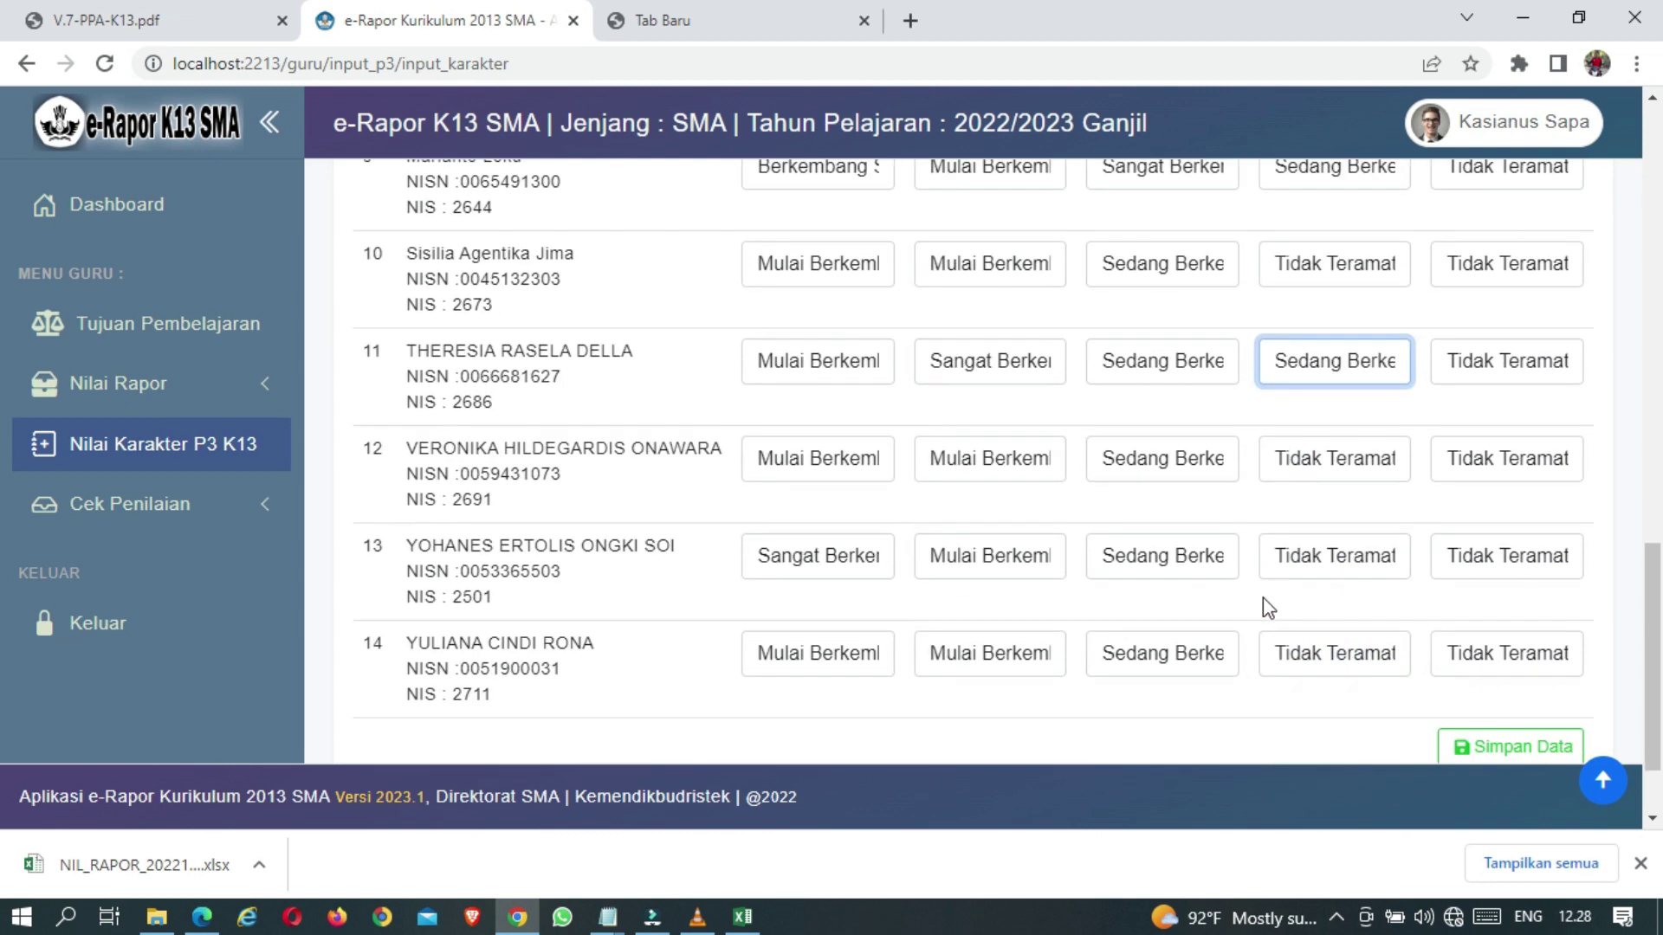
click(1307, 562)
click(1321, 660)
scroll(1208, 591, down, 1)
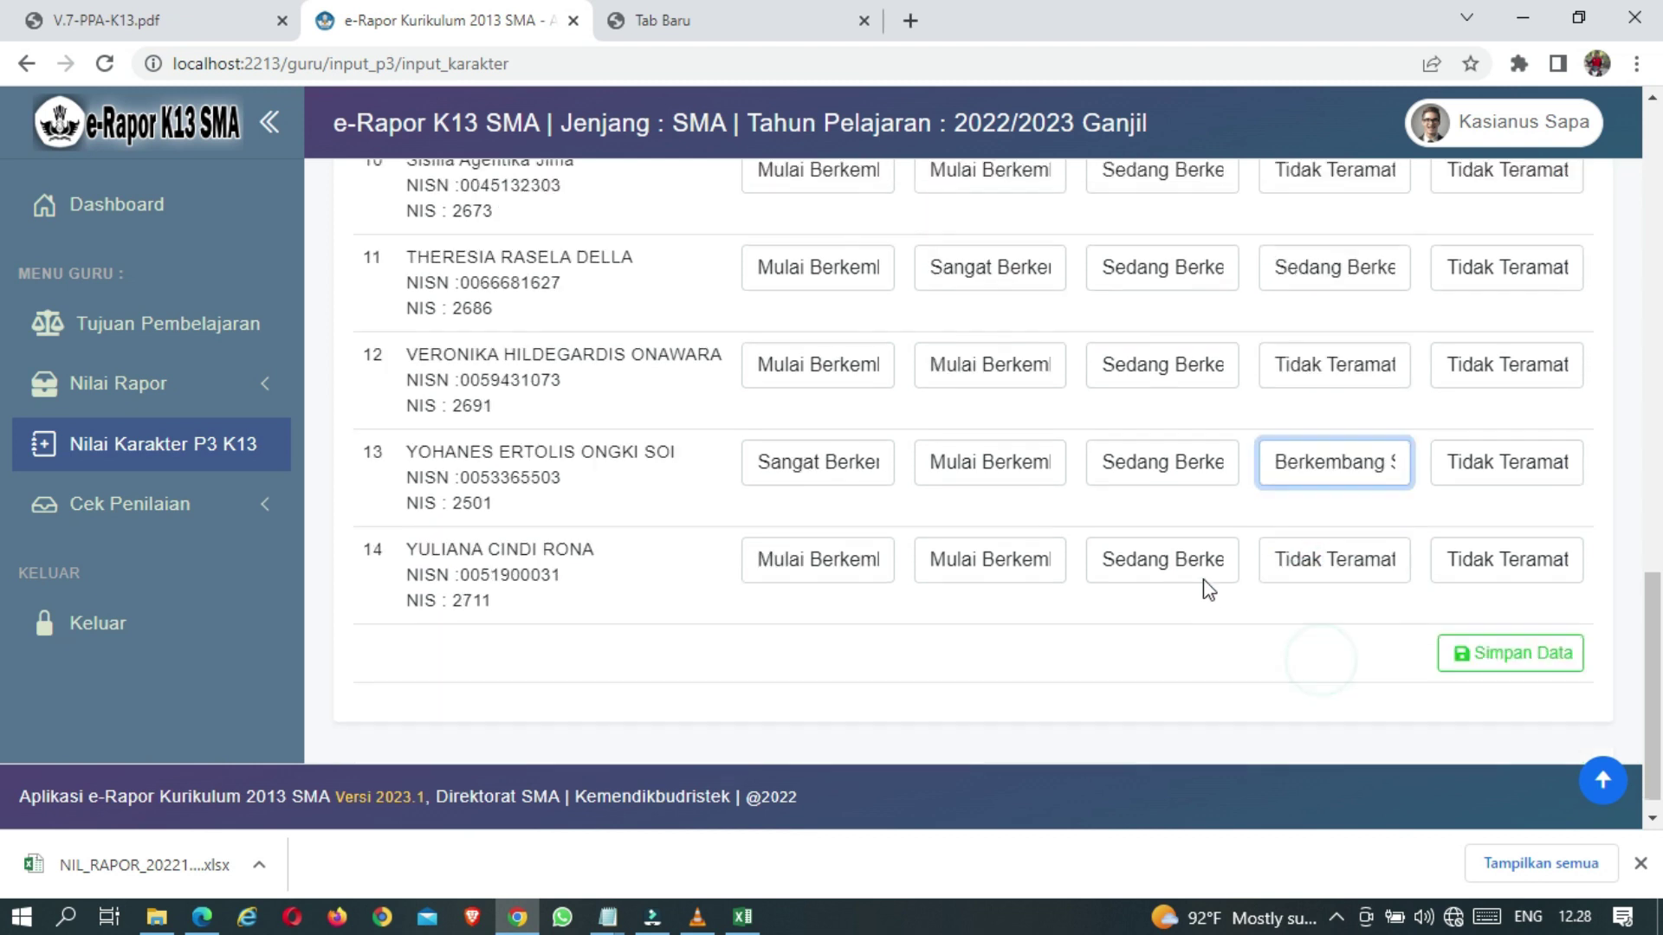
click(1266, 528)
click(1322, 661)
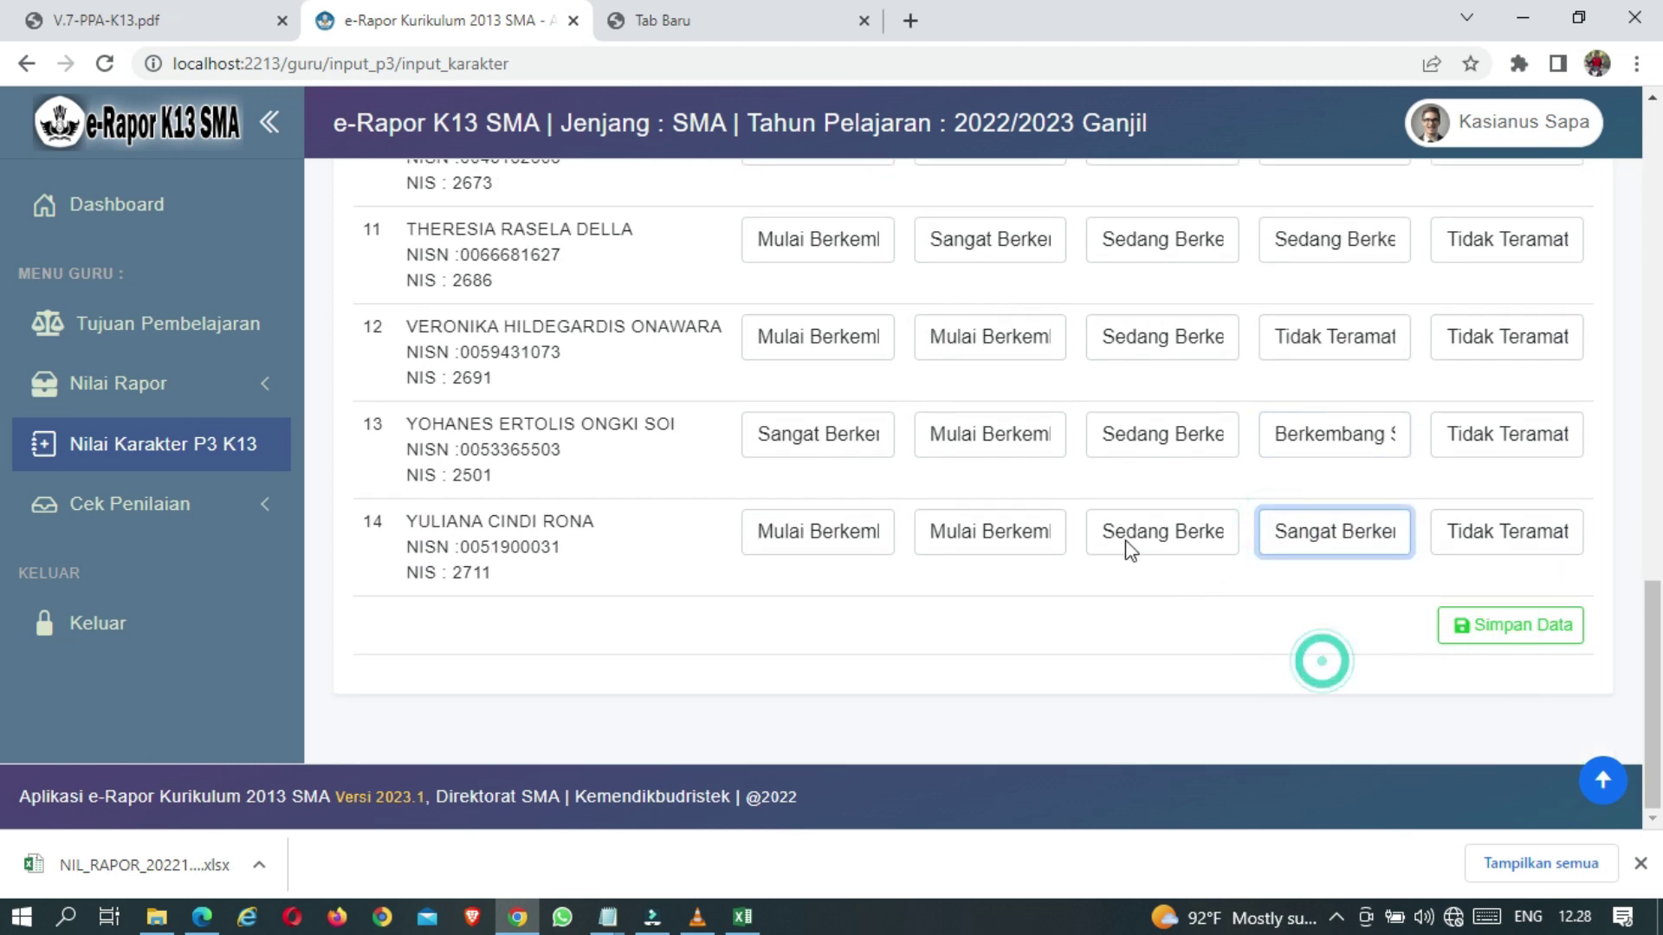
Apply the rating Sedang Berkembang to all students for Akhlak bernegara
scroll(1130, 550, up, 18)
scroll(1485, 561, down, 3)
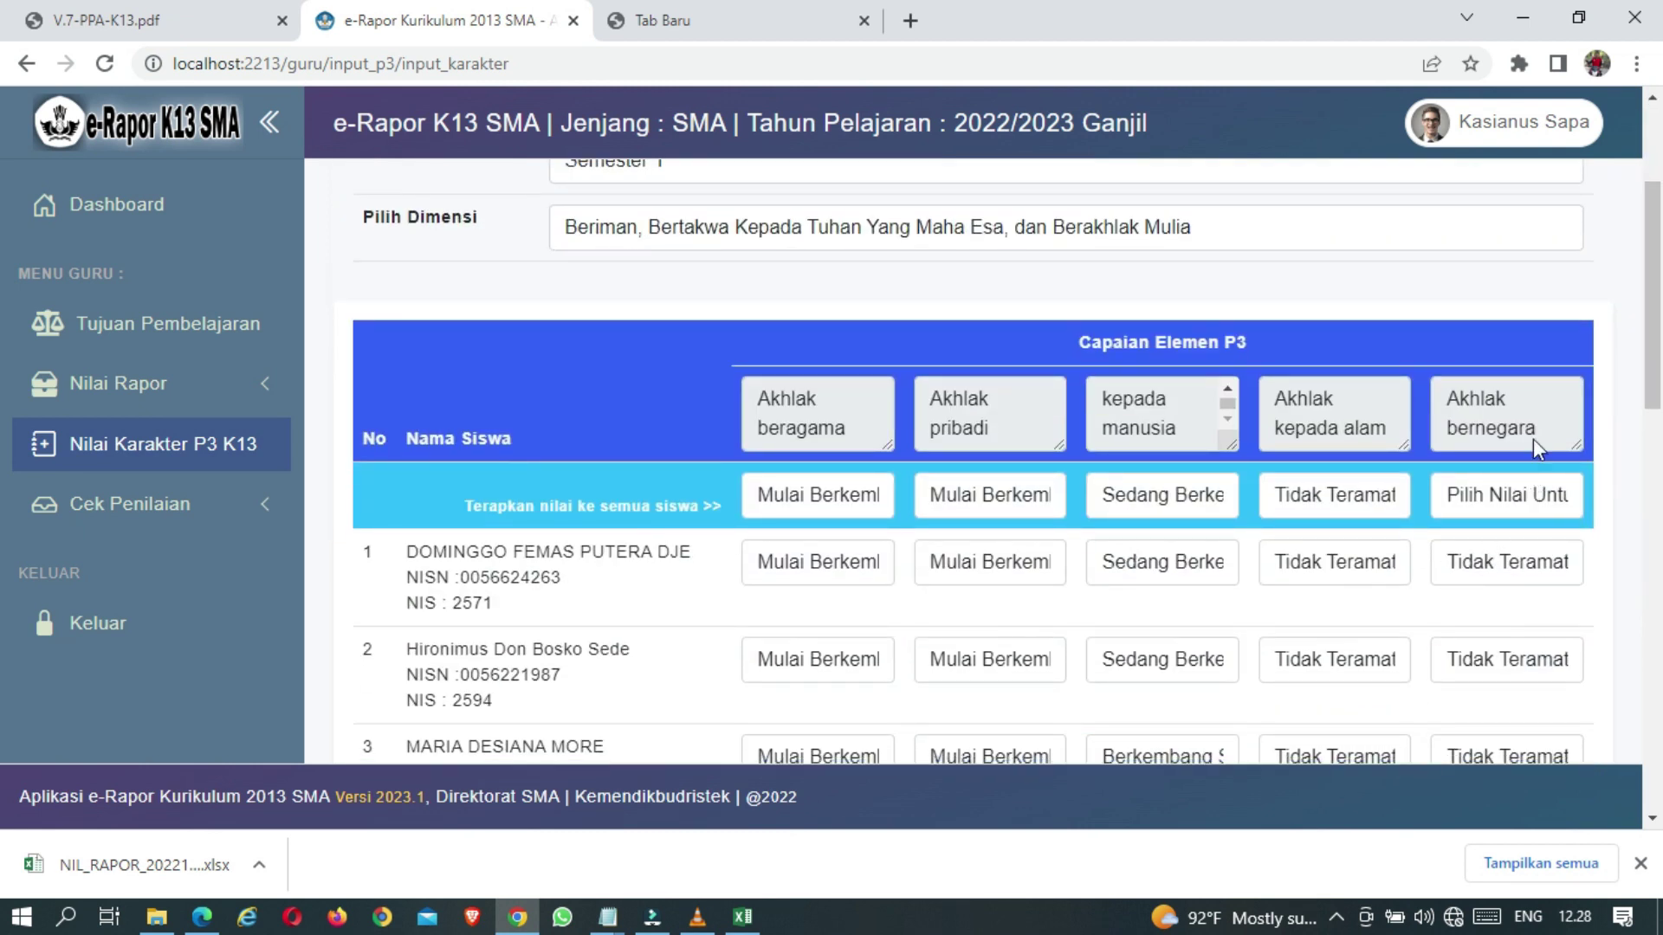
click(1523, 490)
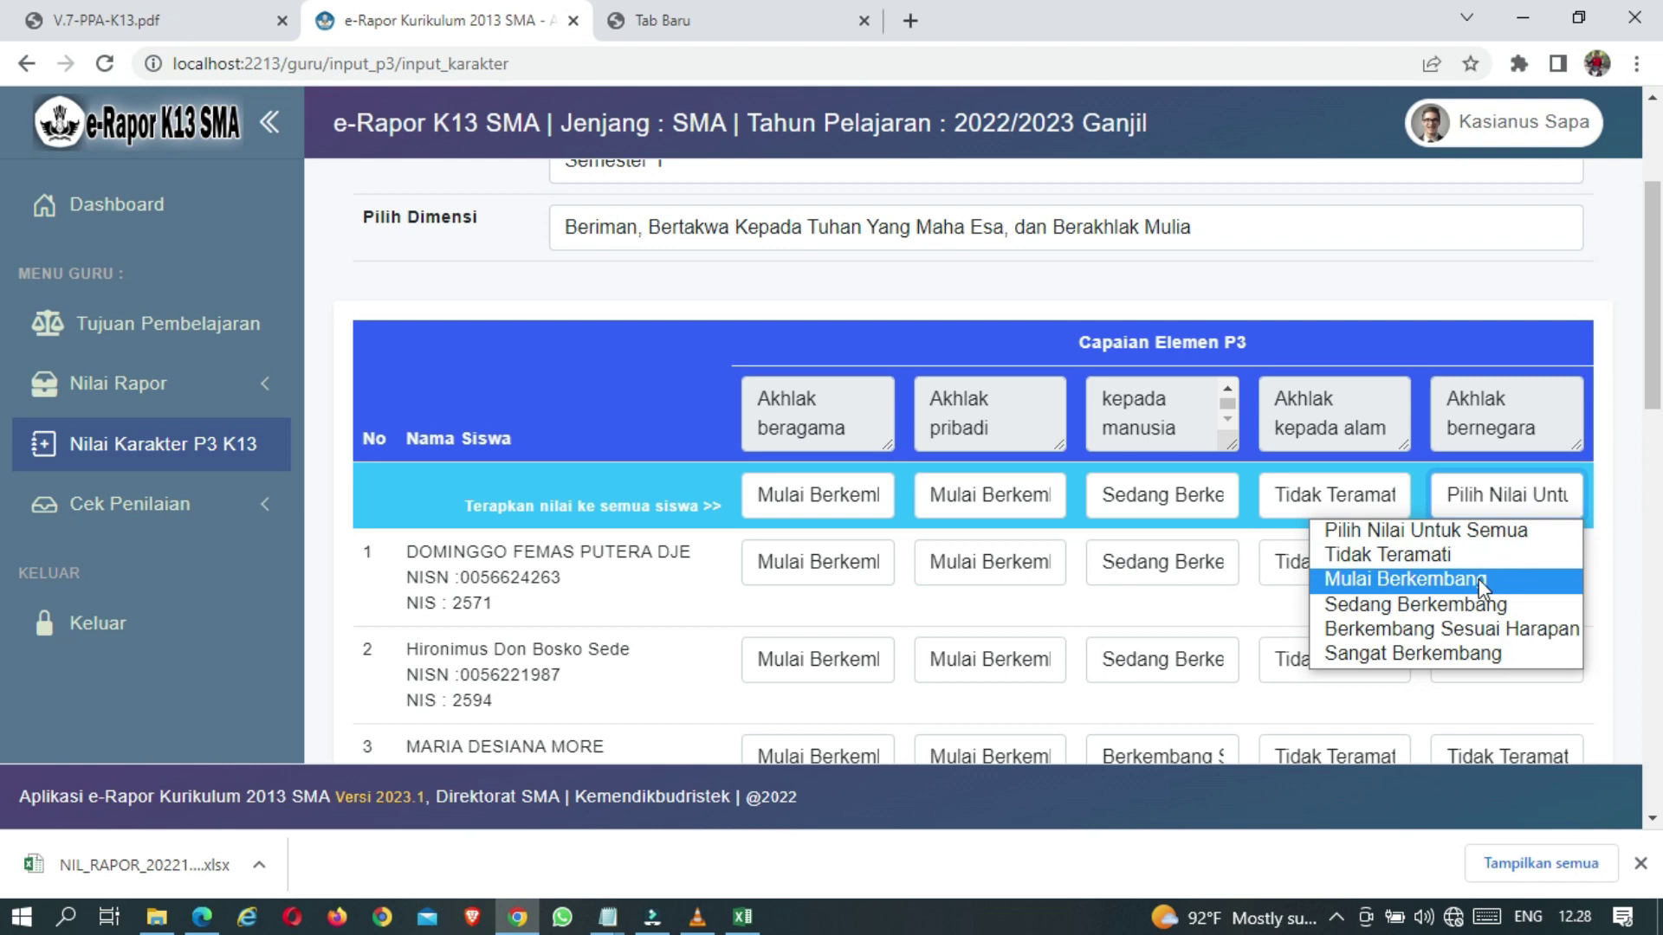
click(1438, 605)
Set Akhlak bernegara to Berkembang Sesuai Harapan for student 3 and Sangat Berkembang for student 7
scroll(1448, 566, down, 3)
click(1483, 513)
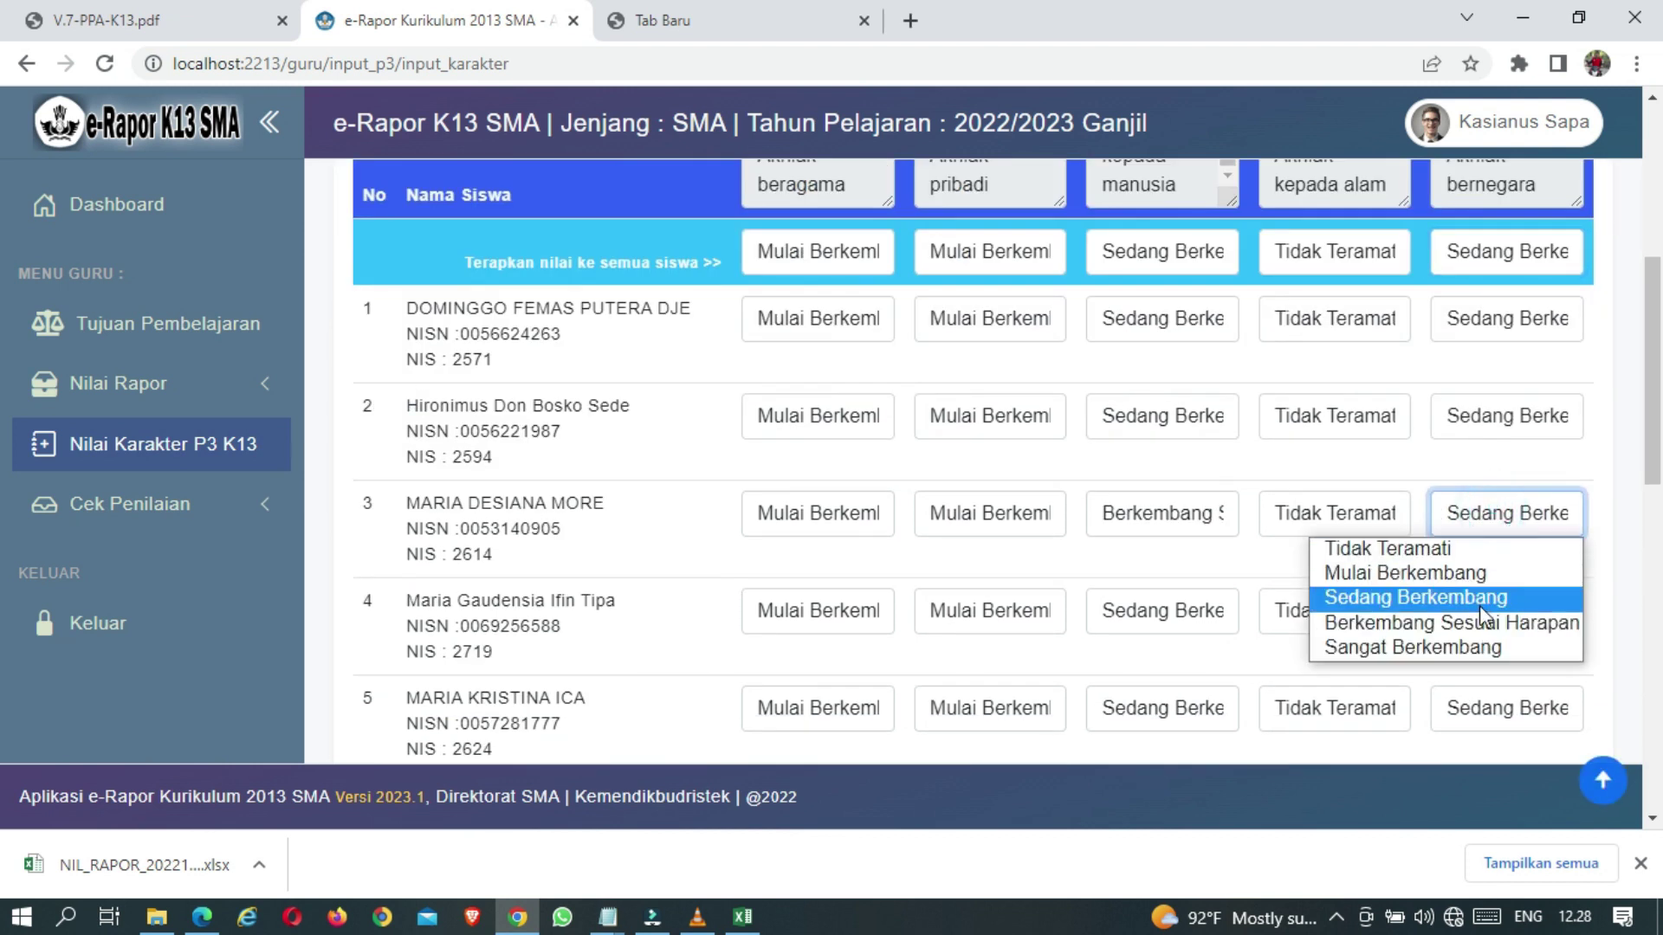
click(1472, 621)
scroll(1226, 539, down, 2)
scroll(1227, 527, down, 2)
click(1464, 538)
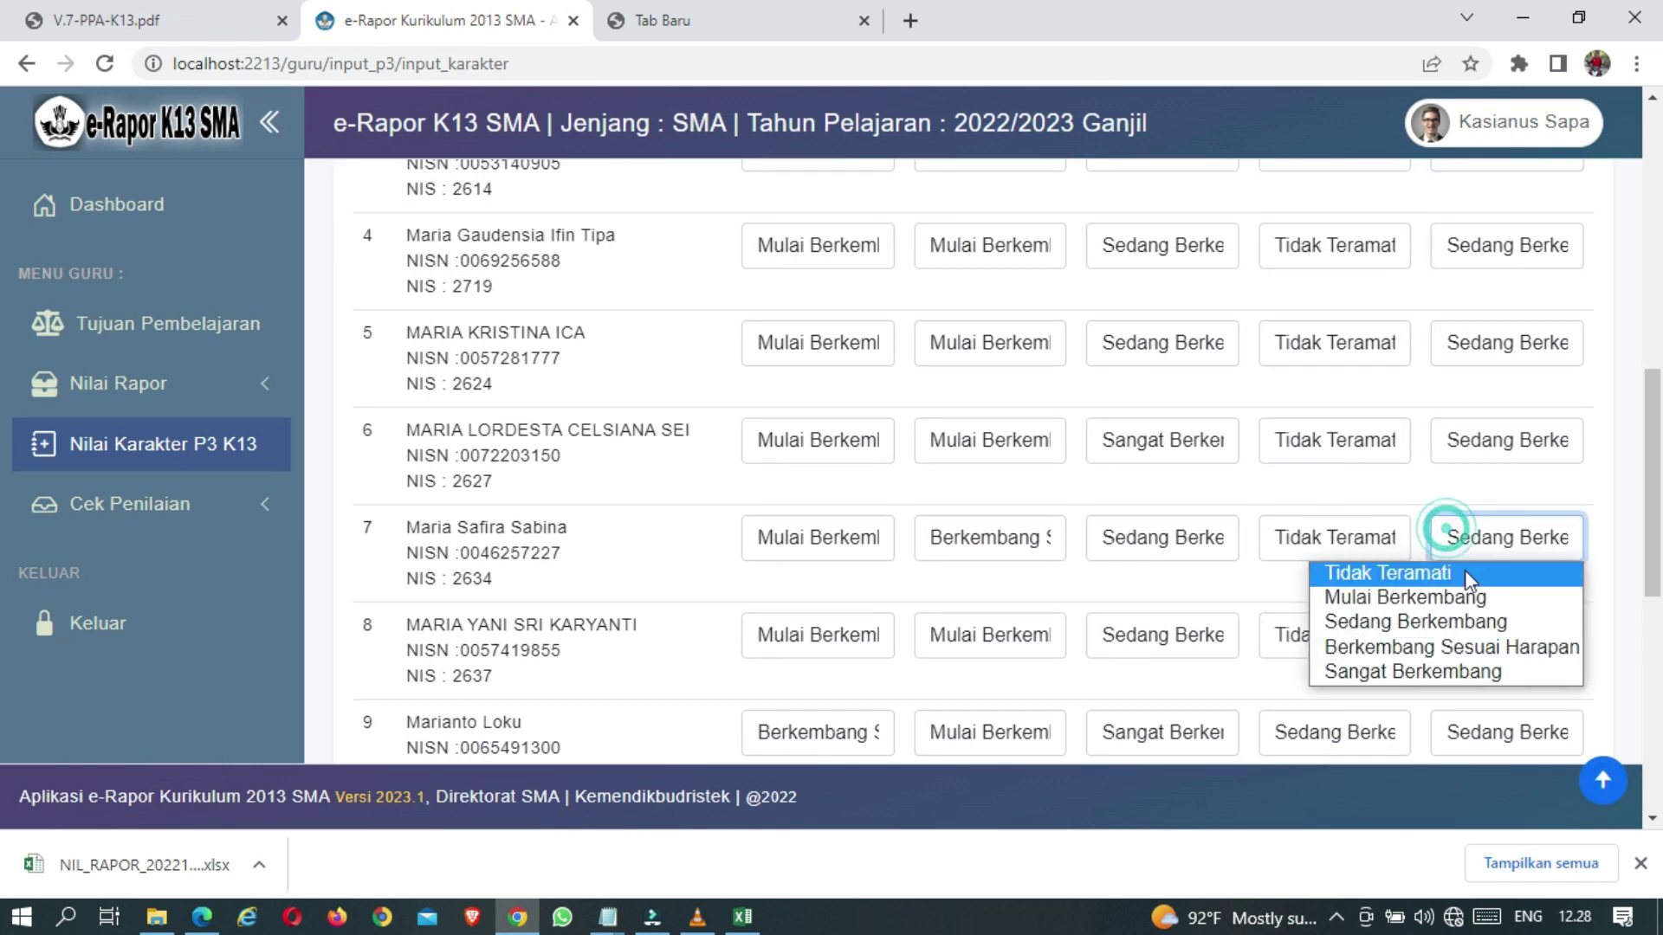
click(1464, 667)
Review the ratings of all students for the Beriman, Bertakwa dimension and save the data
scroll(1282, 534, down, 8)
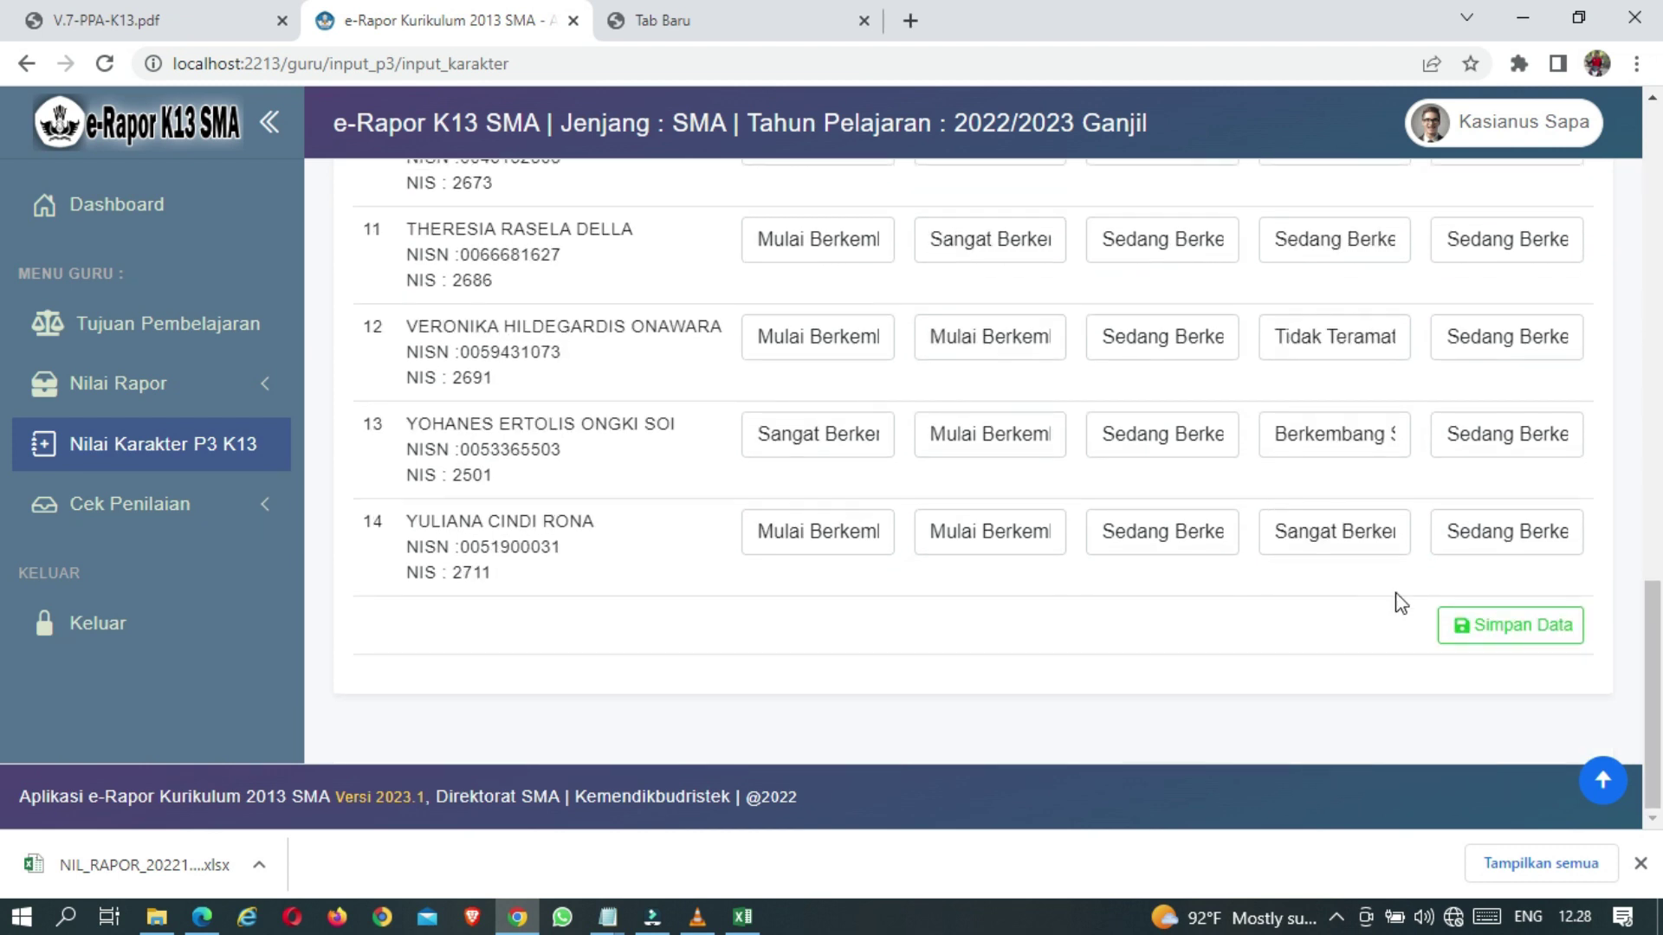
scroll(715, 466, up, 15)
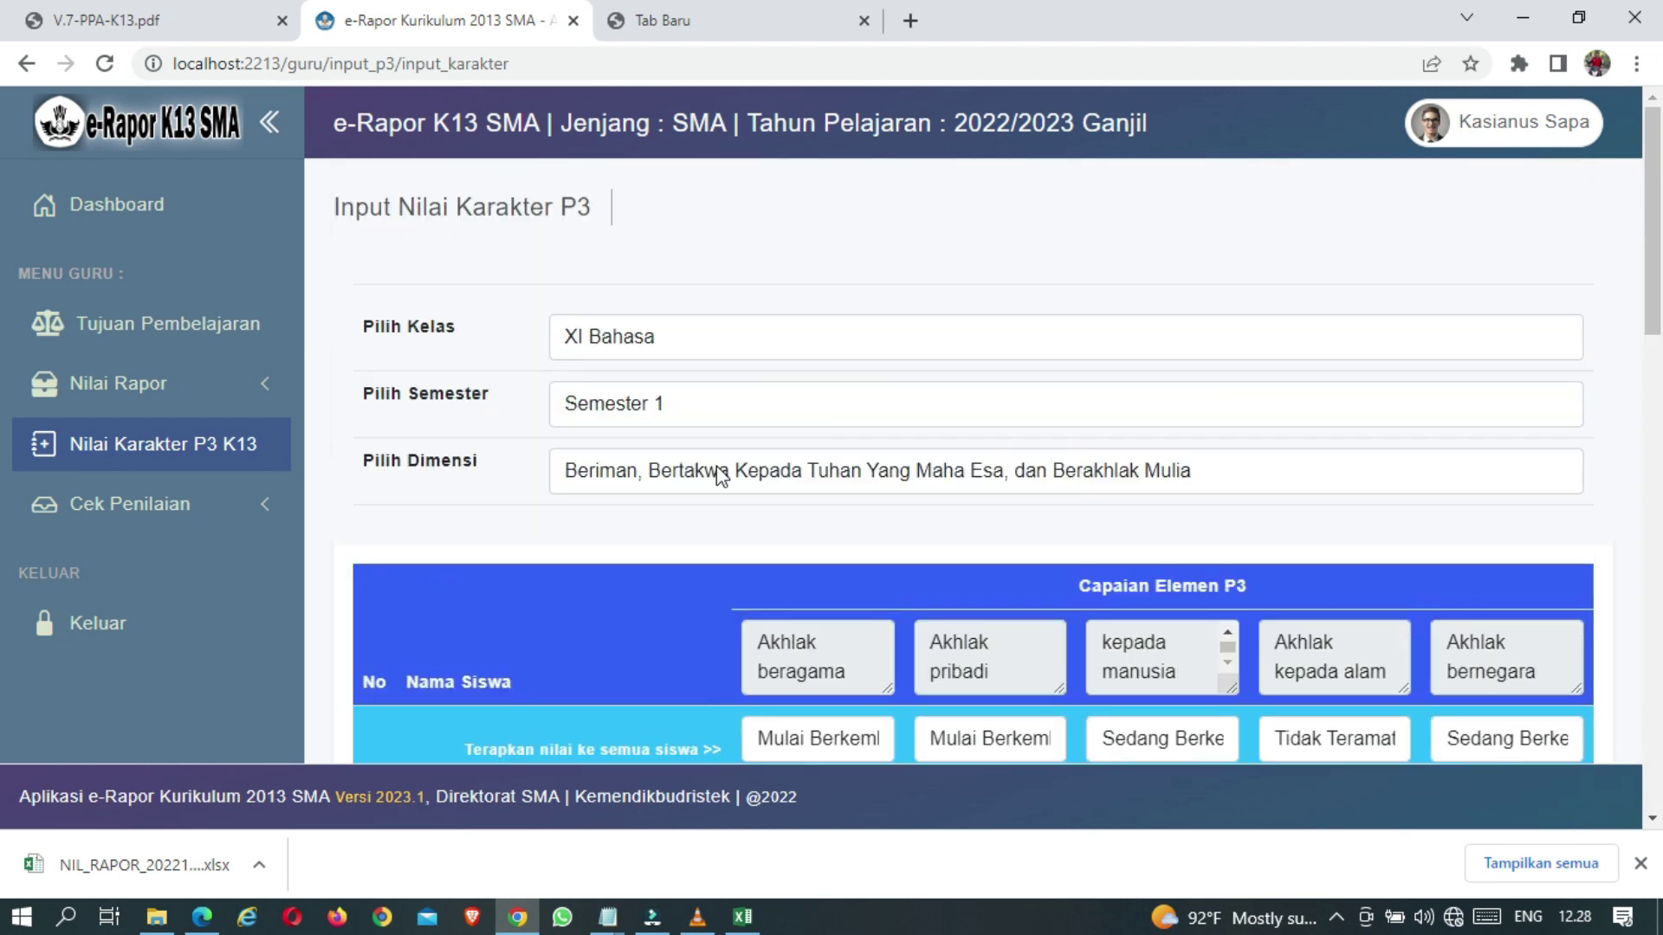
scroll(715, 466, down, 4)
scroll(715, 466, up, 3)
scroll(715, 465, down, 10)
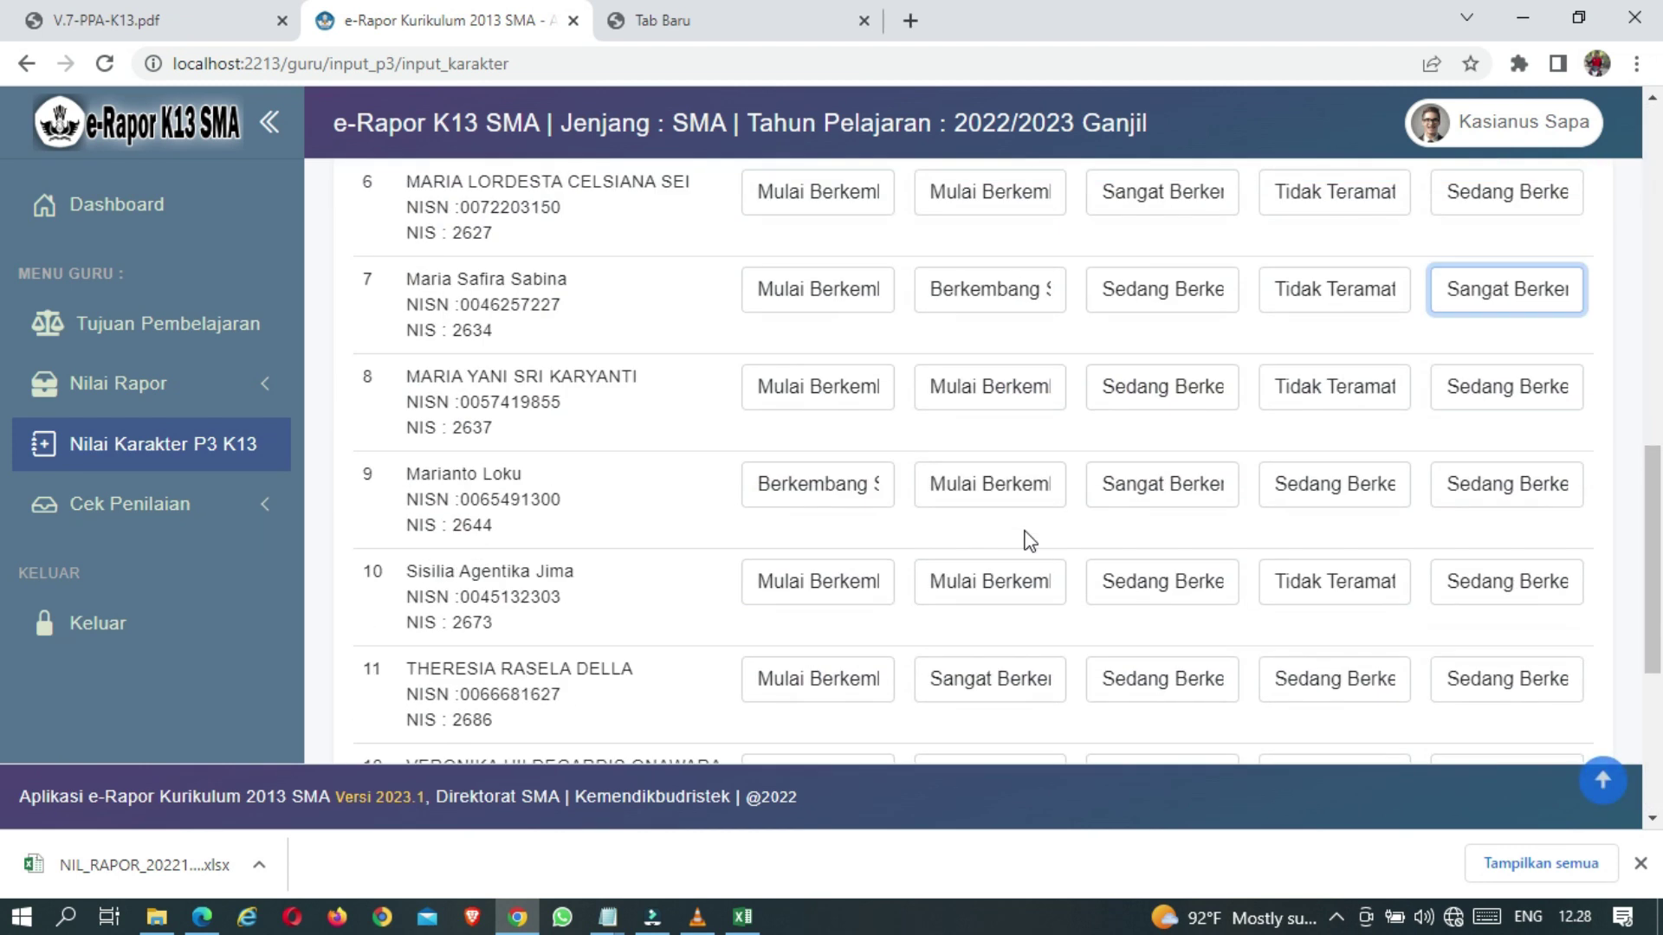
click(1473, 627)
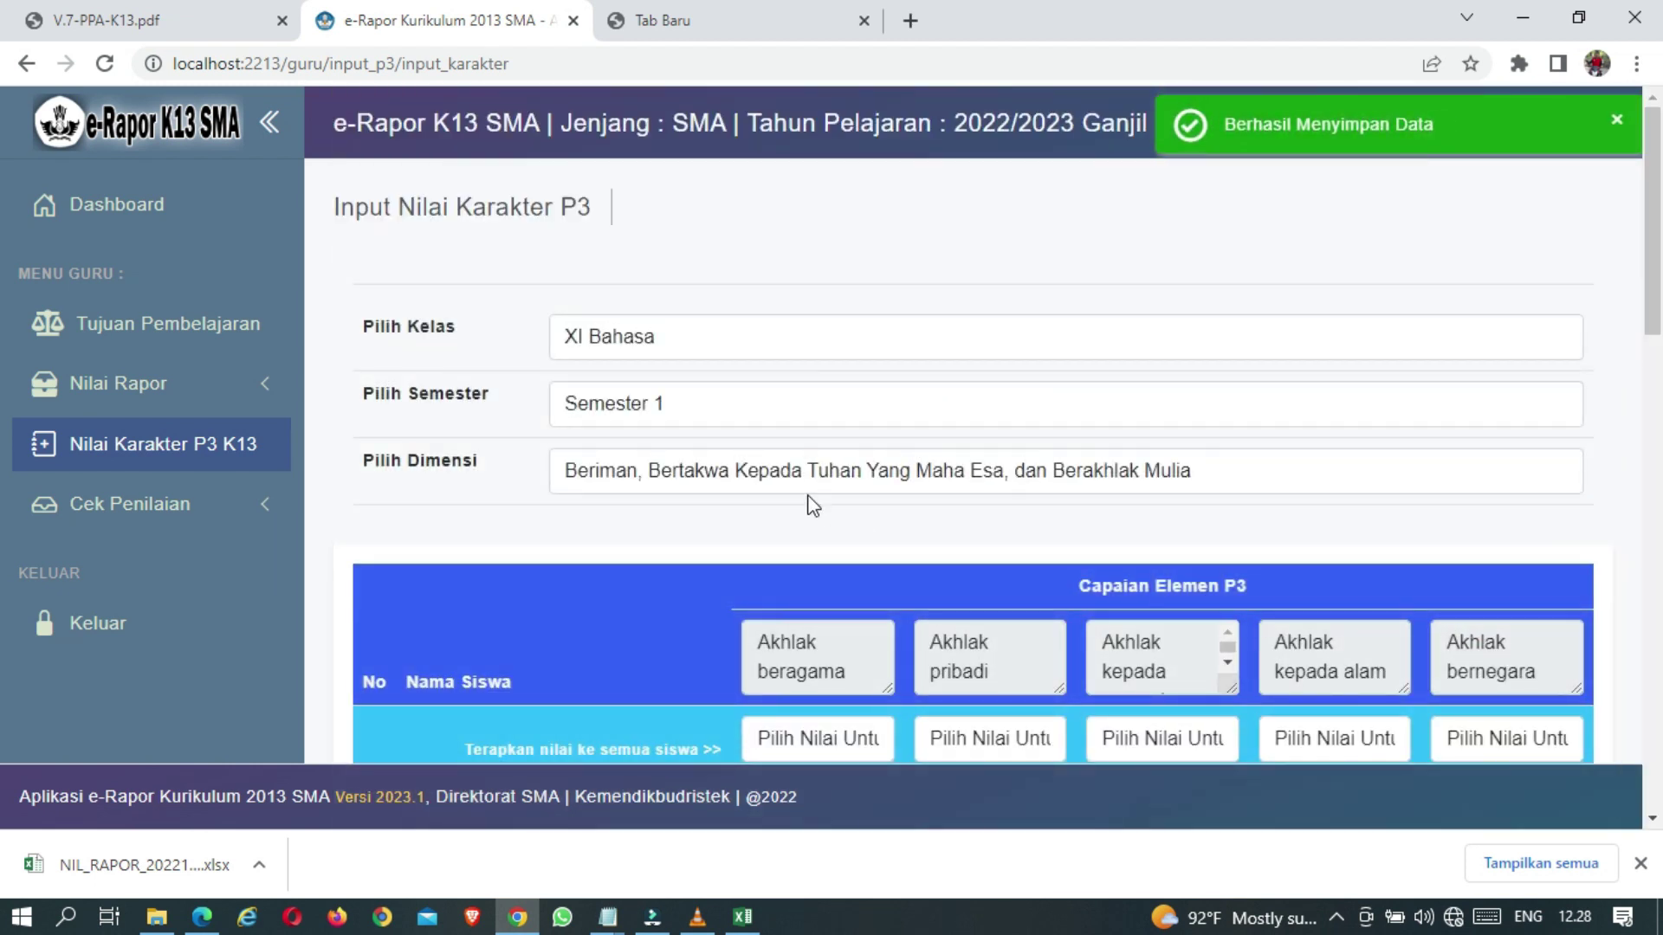
Switch the P3 dimension to Berkebinekaan global and look over its elements and the other available dimensions
click(675, 459)
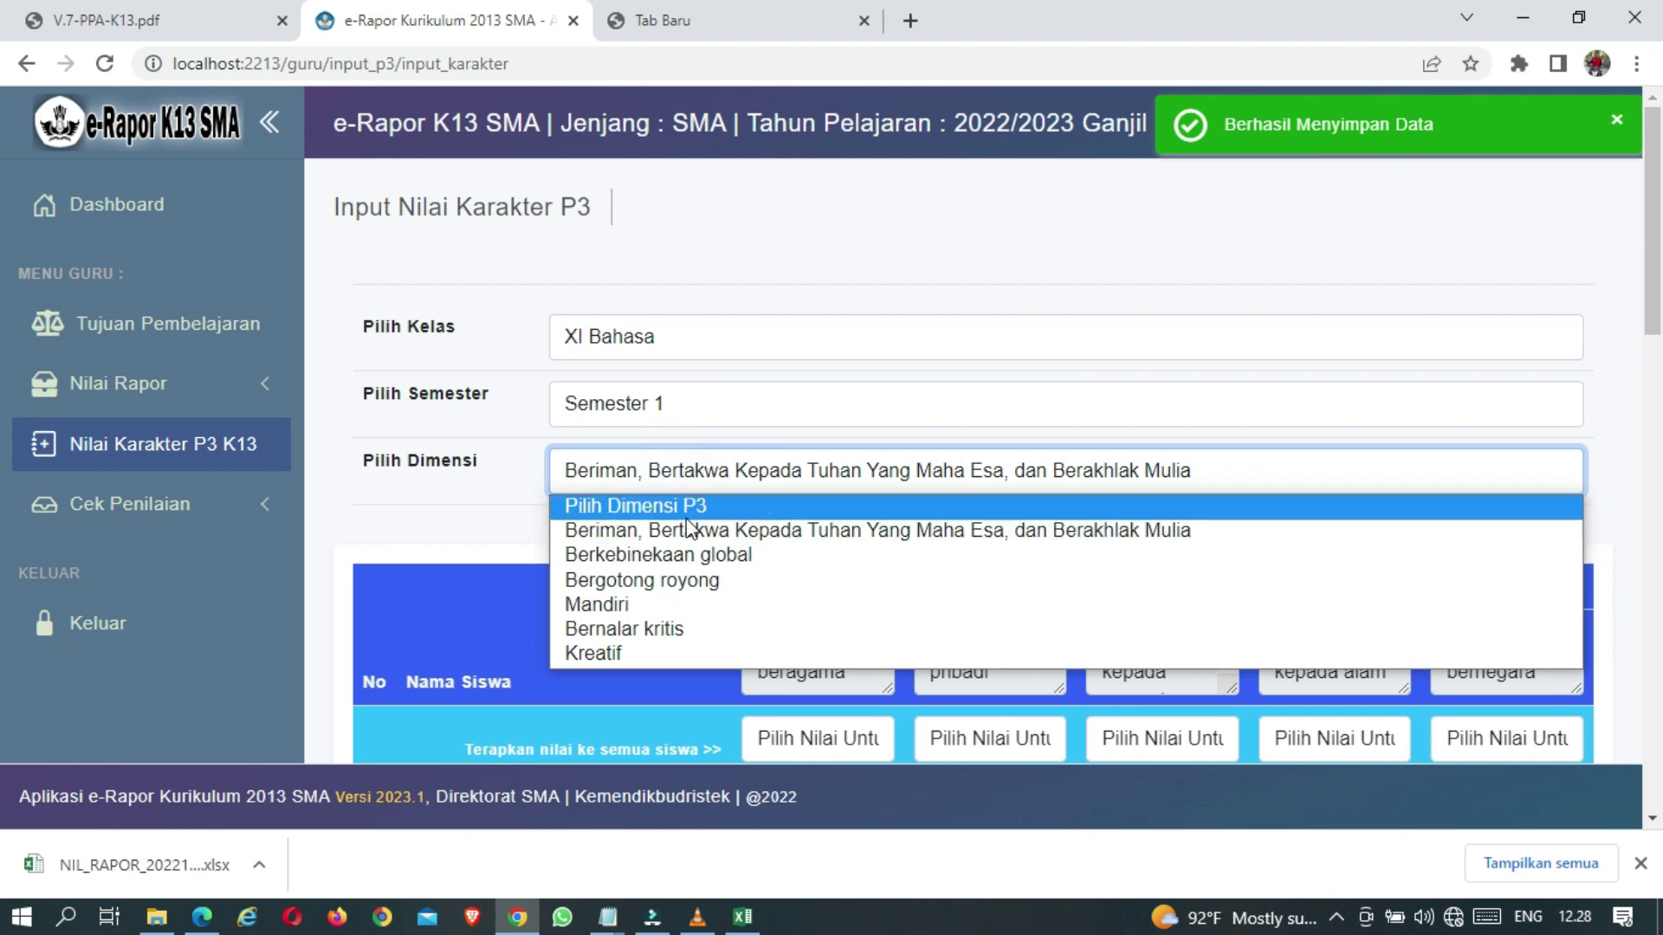
click(689, 556)
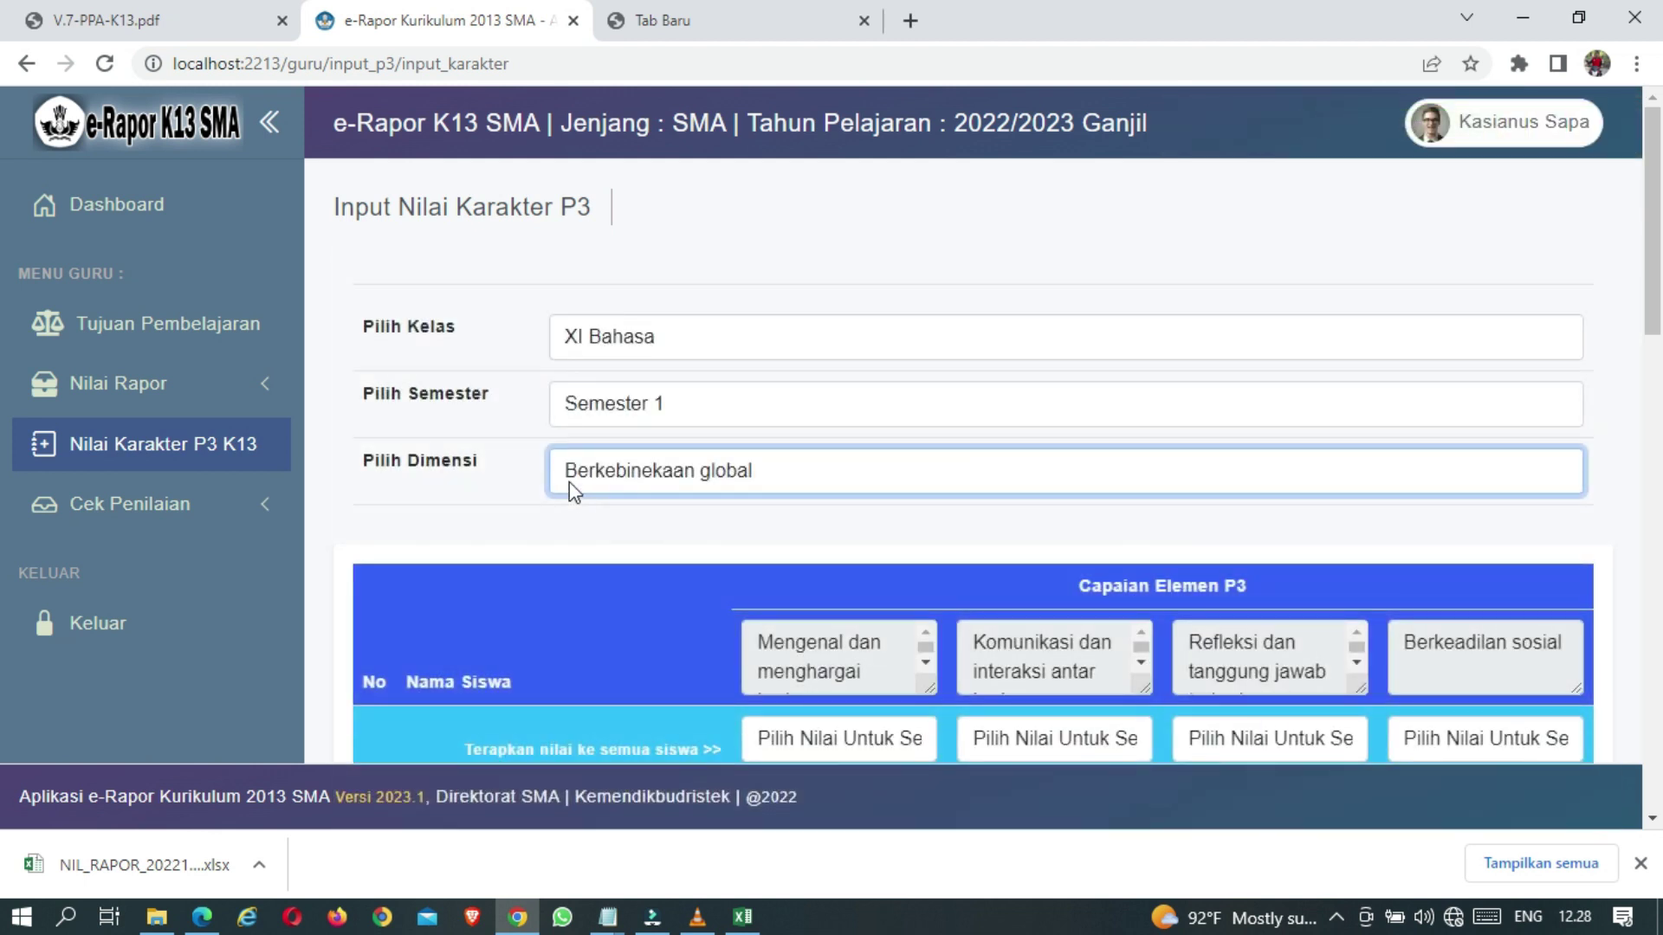
scroll(620, 395, down, 1)
click(630, 355)
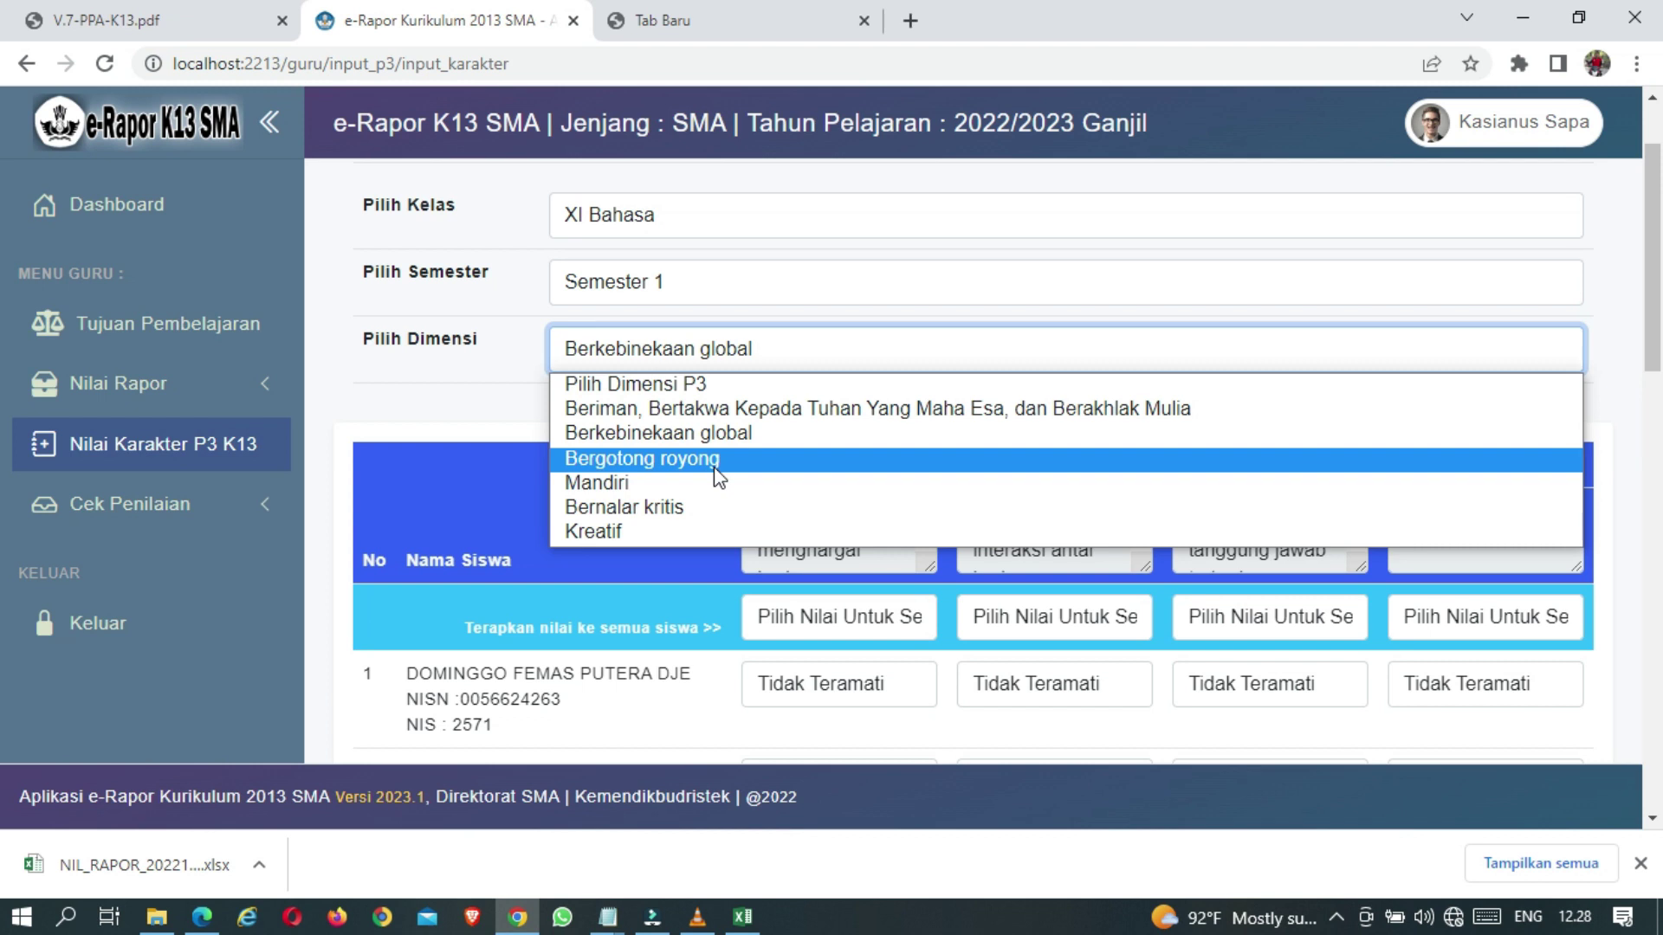
click(450, 385)
Choose the dimension Bergotong royong and apply Mulai Berkembang to all students for Kolaborasi
click(669, 354)
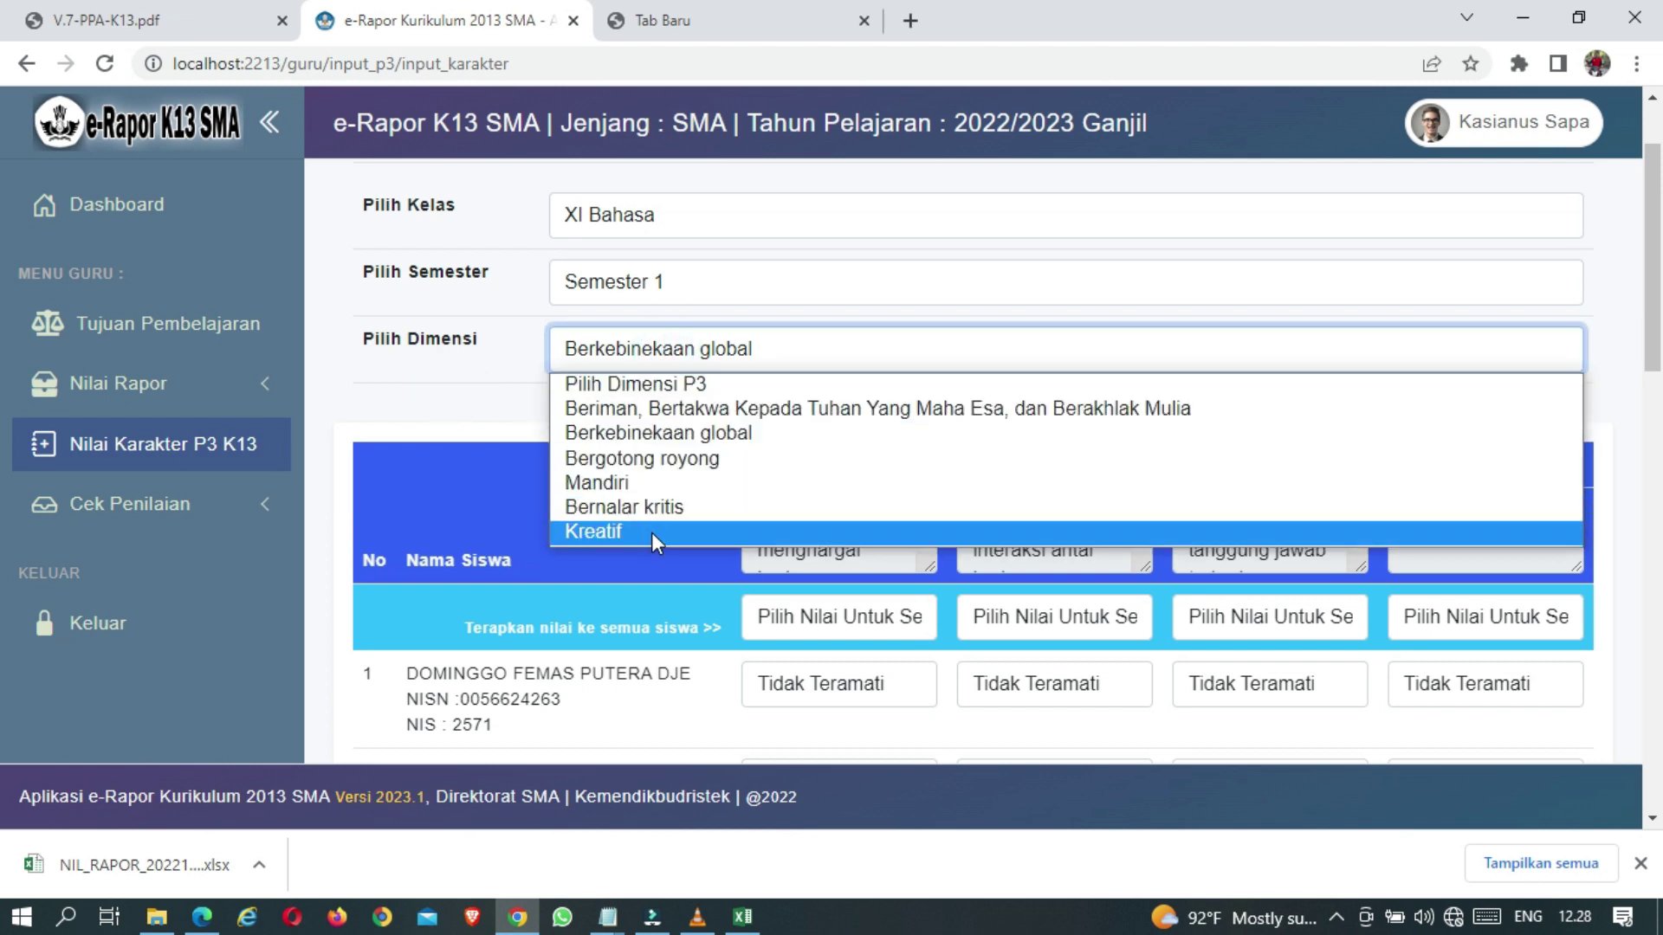
click(673, 459)
scroll(511, 424, down, 3)
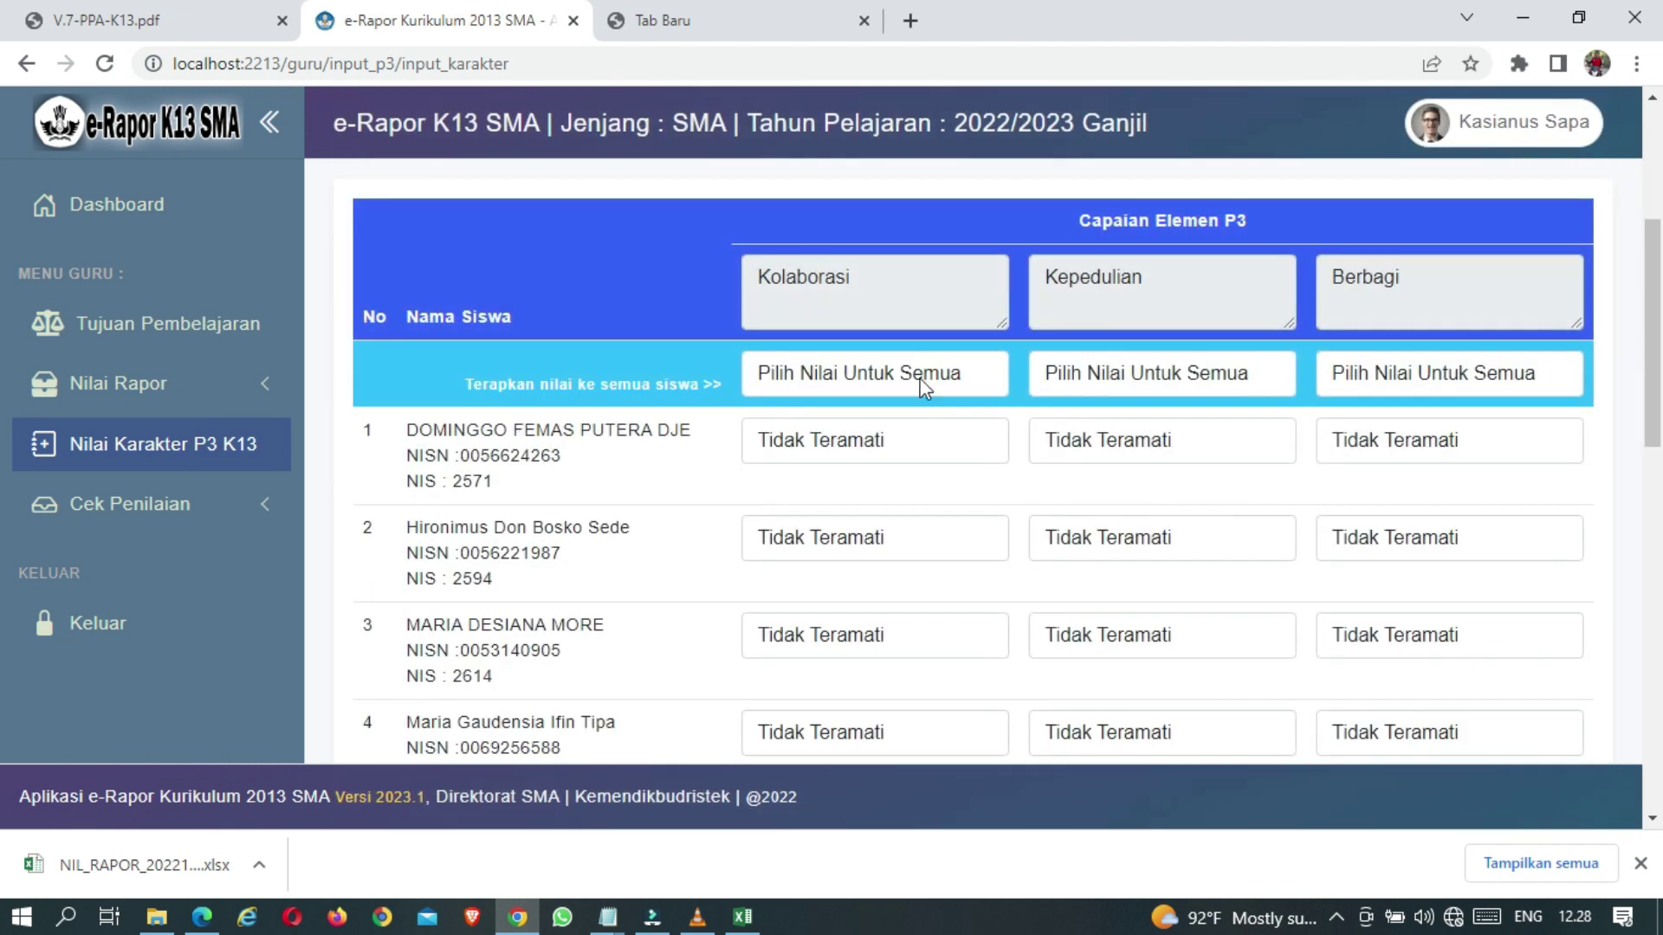
click(915, 372)
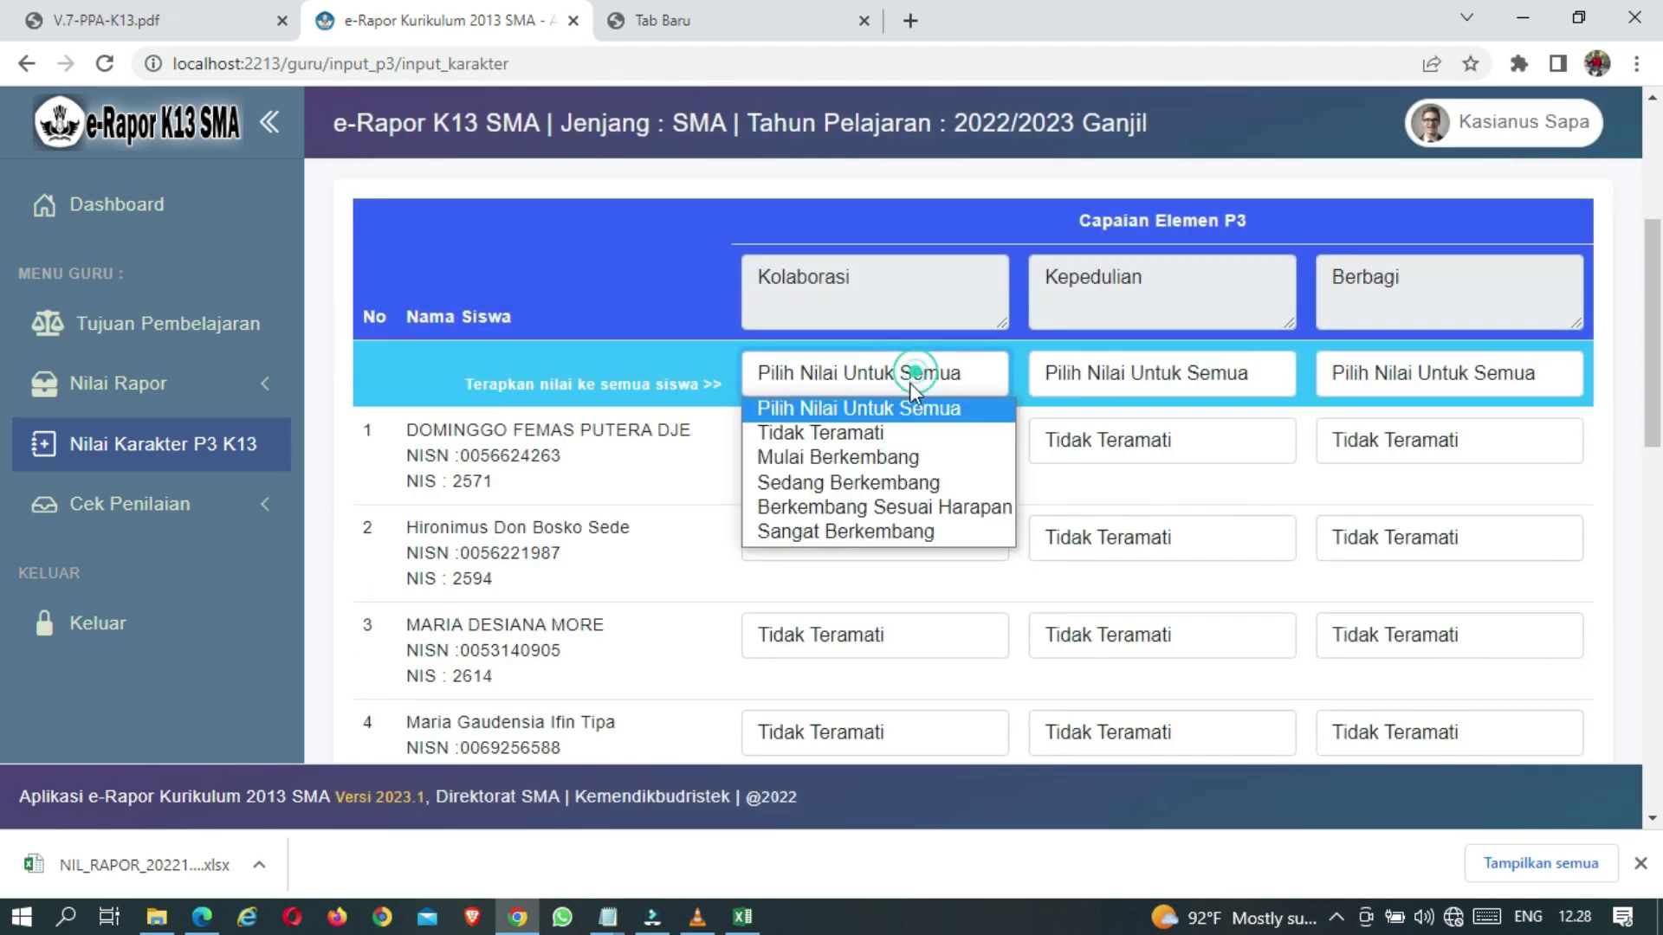
click(885, 458)
scroll(716, 493, down, 4)
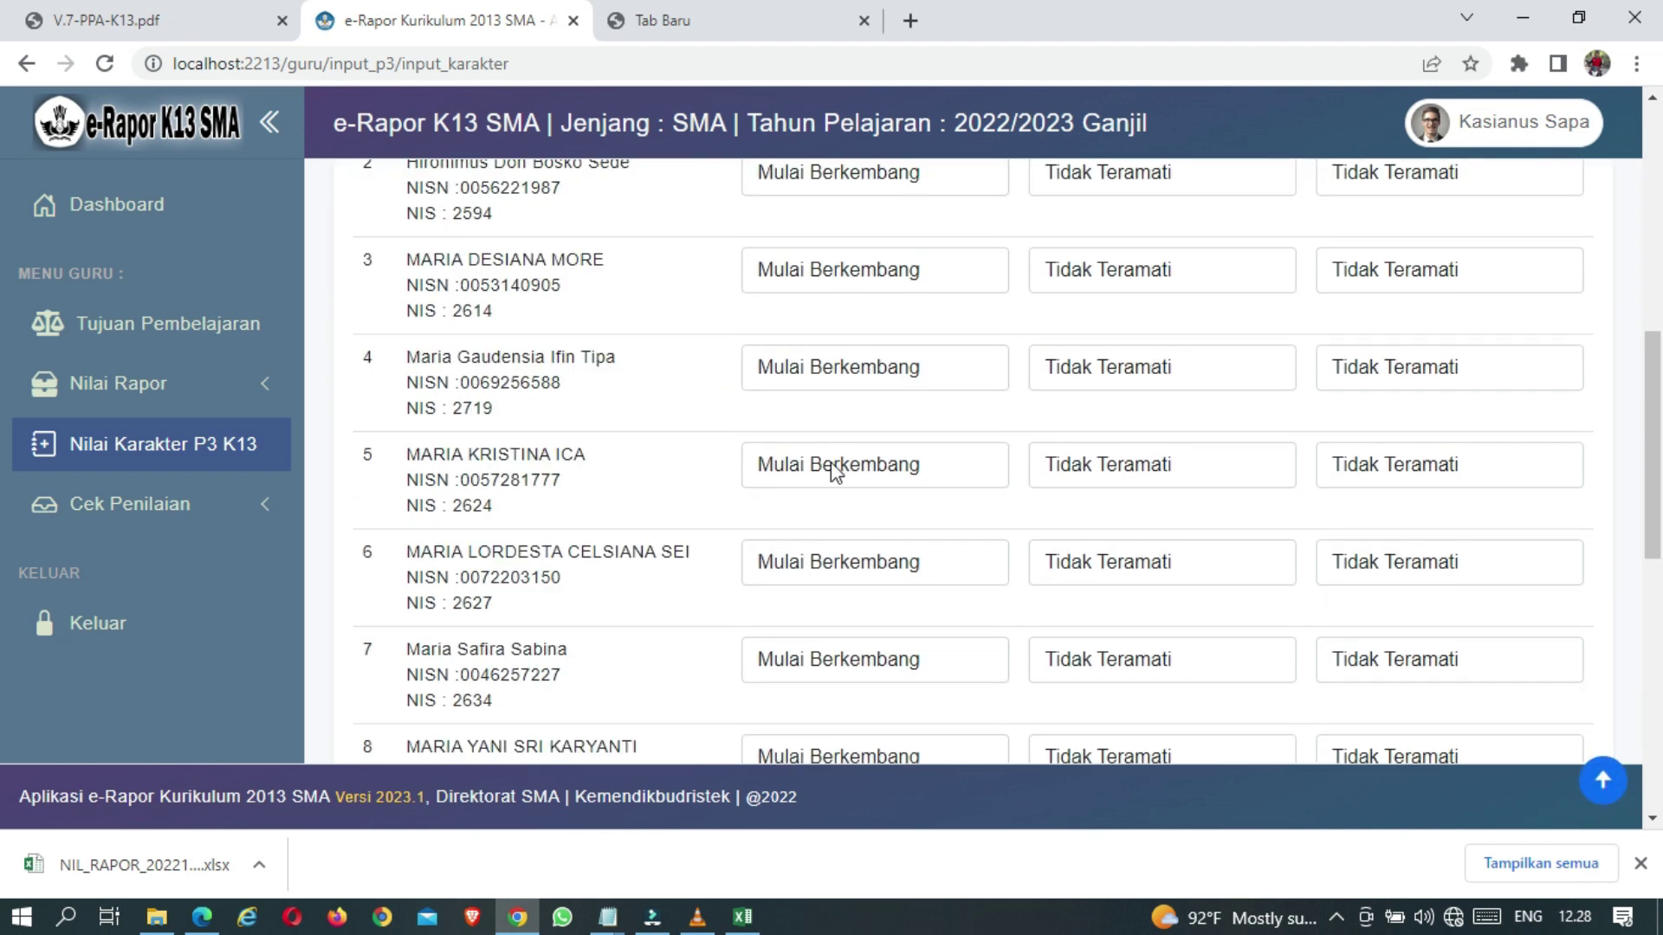
click(878, 568)
click(531, 471)
Apply the rating Sedang Berkembang to all students for both Kepedulian and Berbagi
scroll(1111, 549, up, 6)
click(1143, 616)
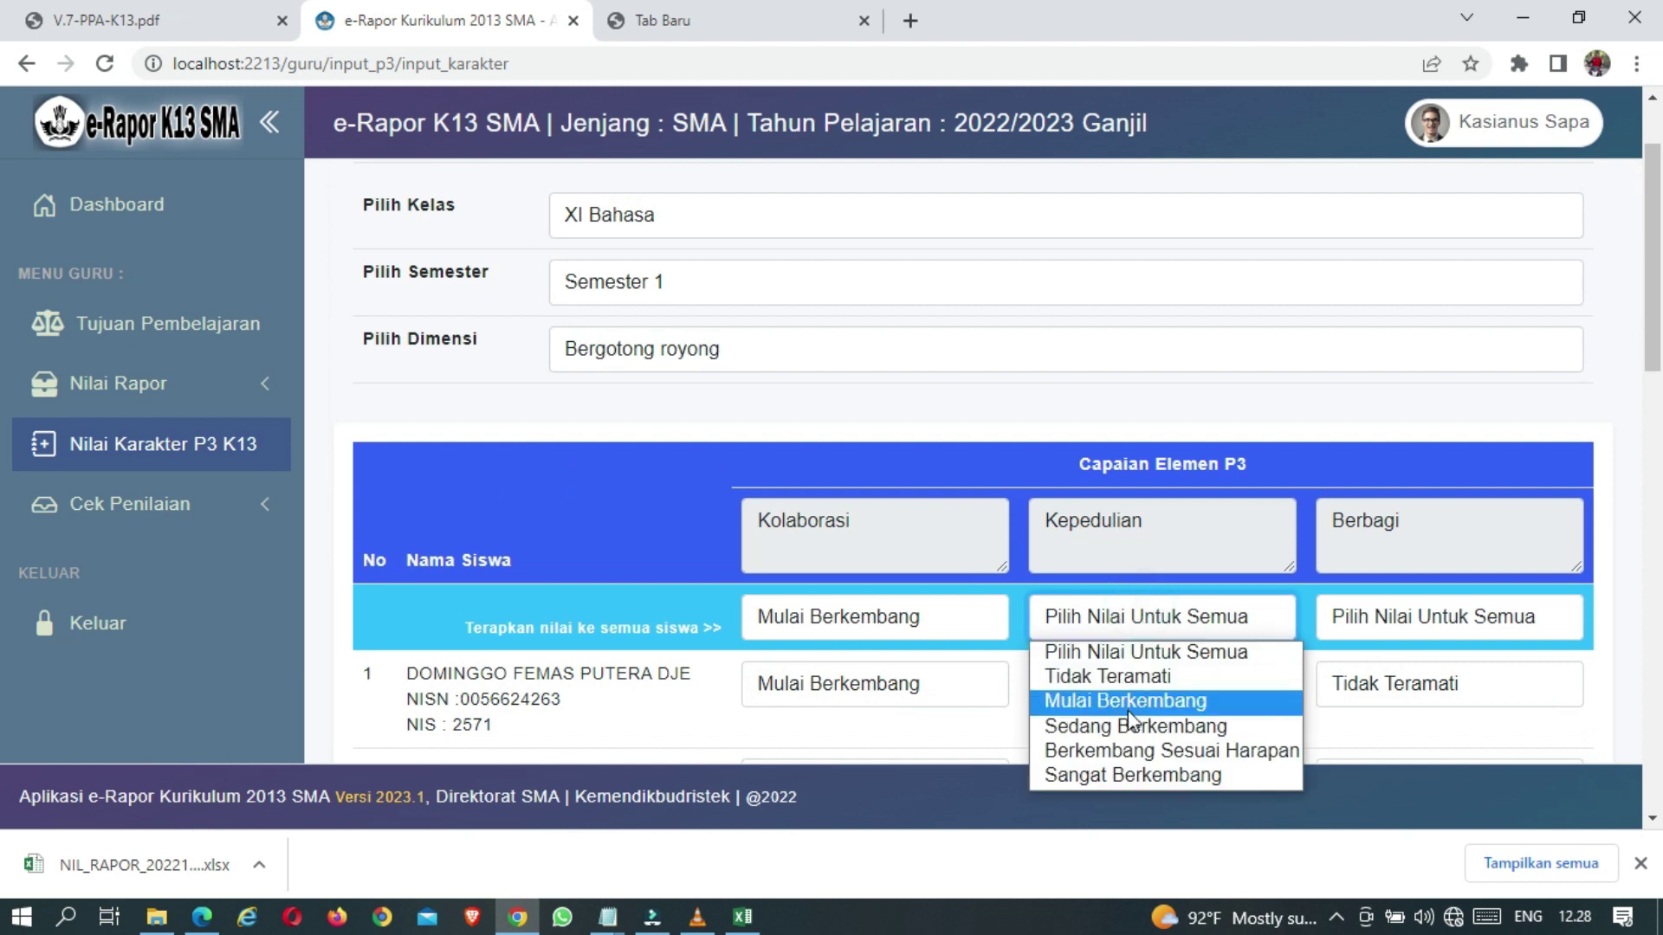
click(1127, 722)
click(1396, 625)
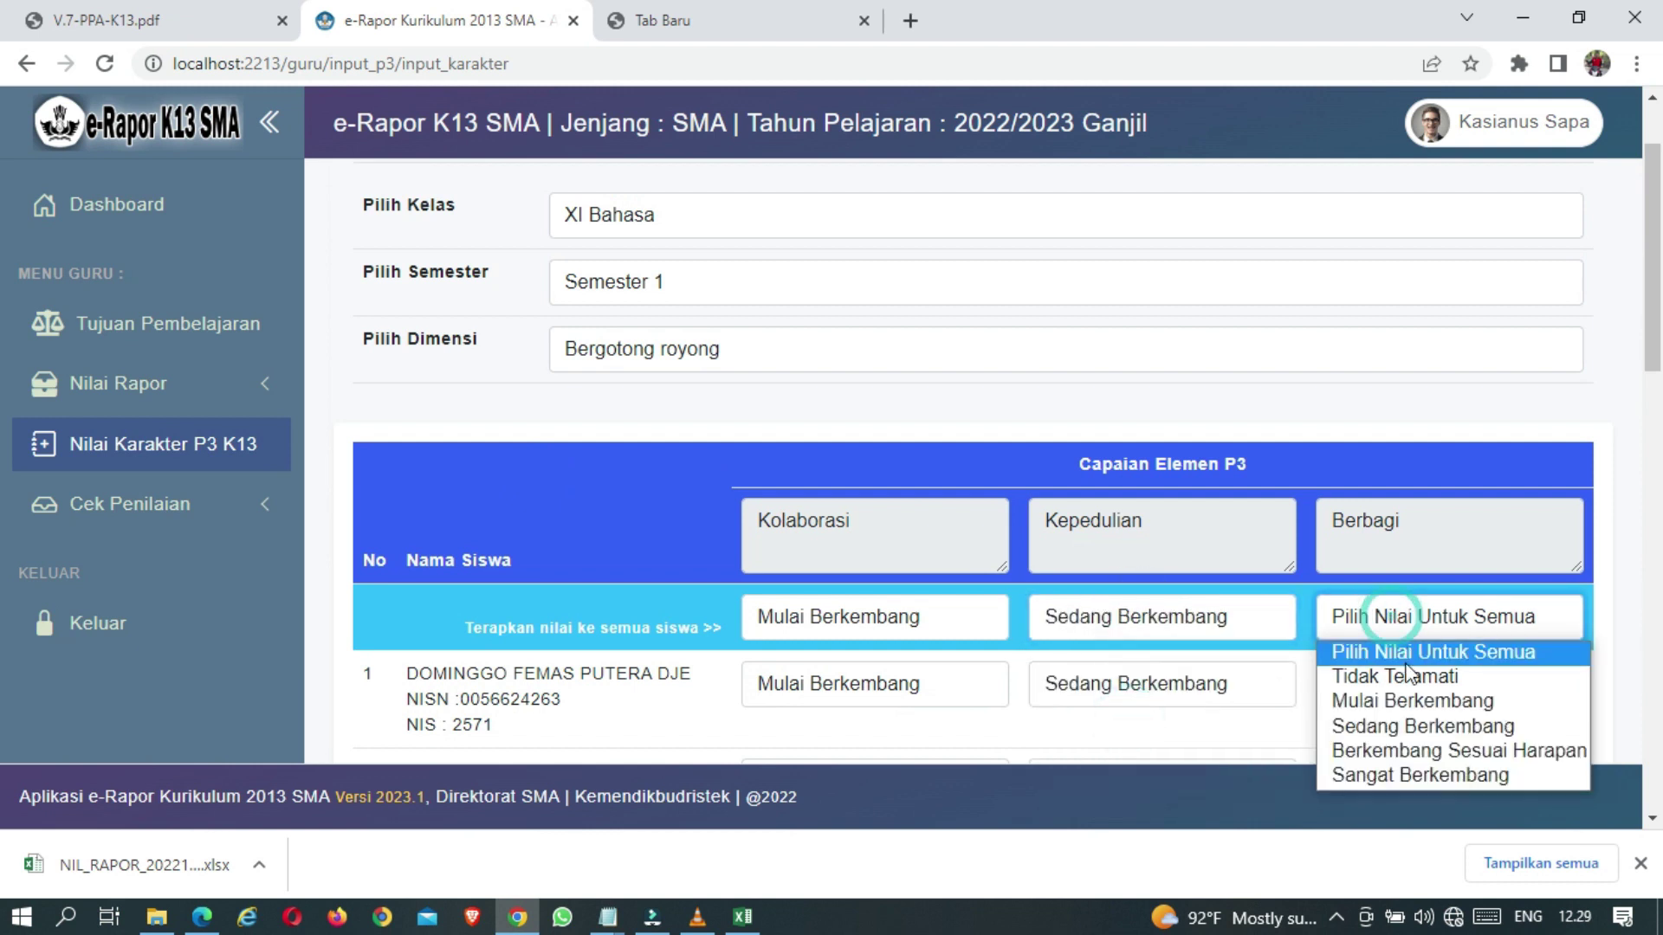
click(1406, 724)
Save the Bergotong royong ratings for the class
scroll(895, 548, down, 3)
scroll(901, 528, down, 12)
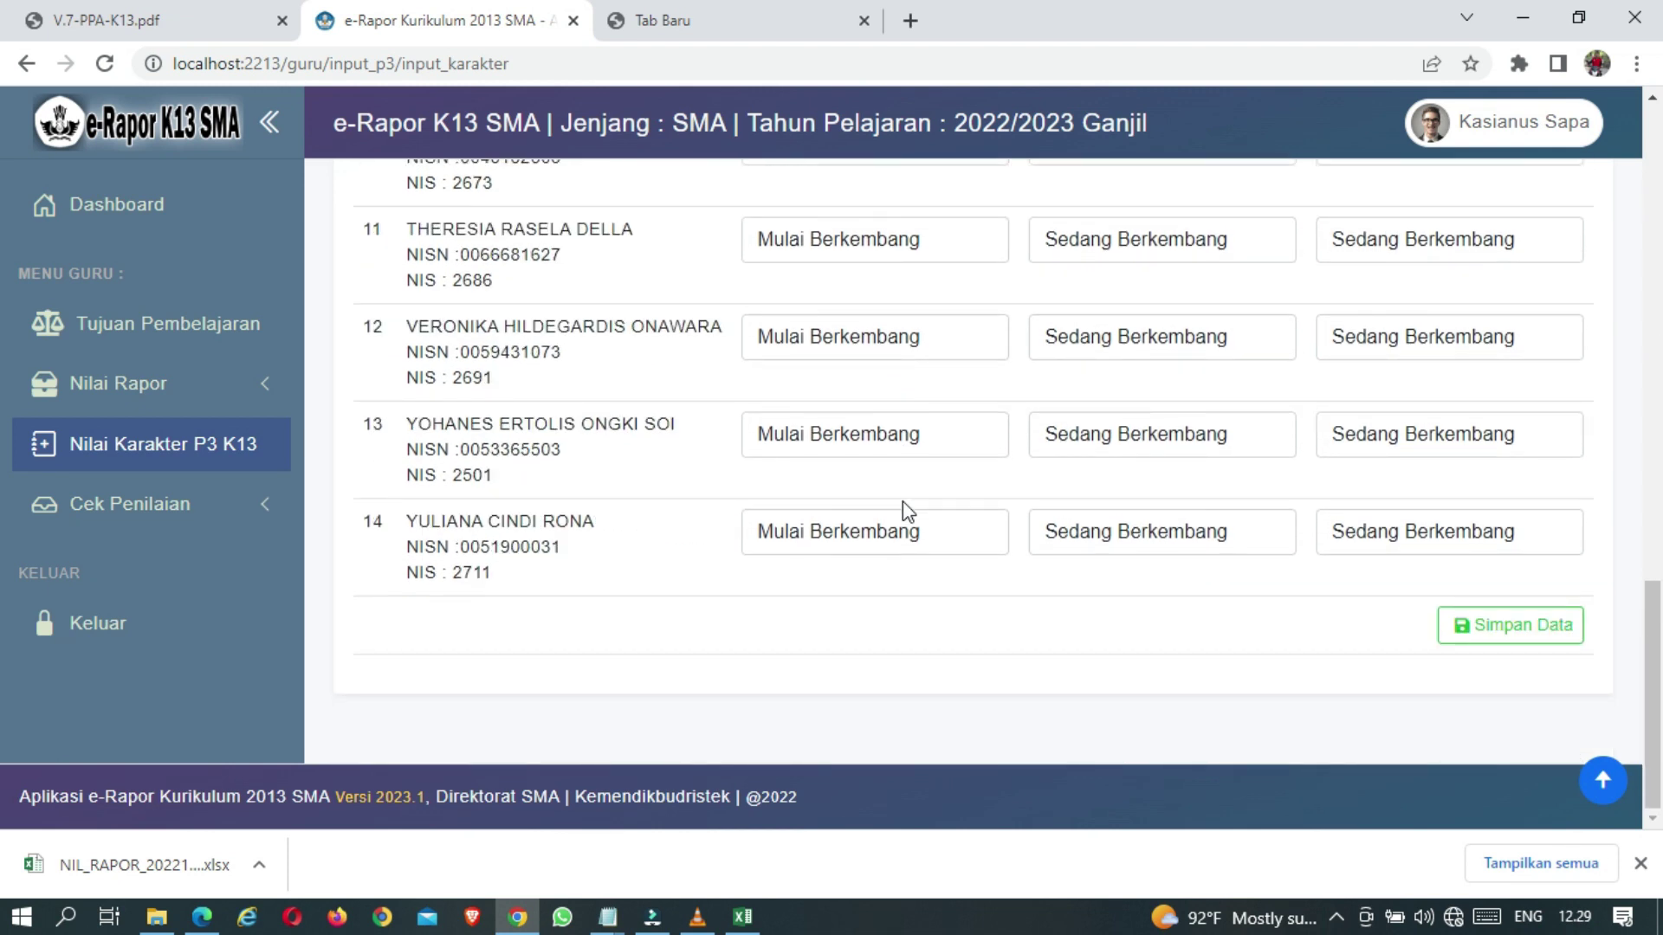
click(1547, 629)
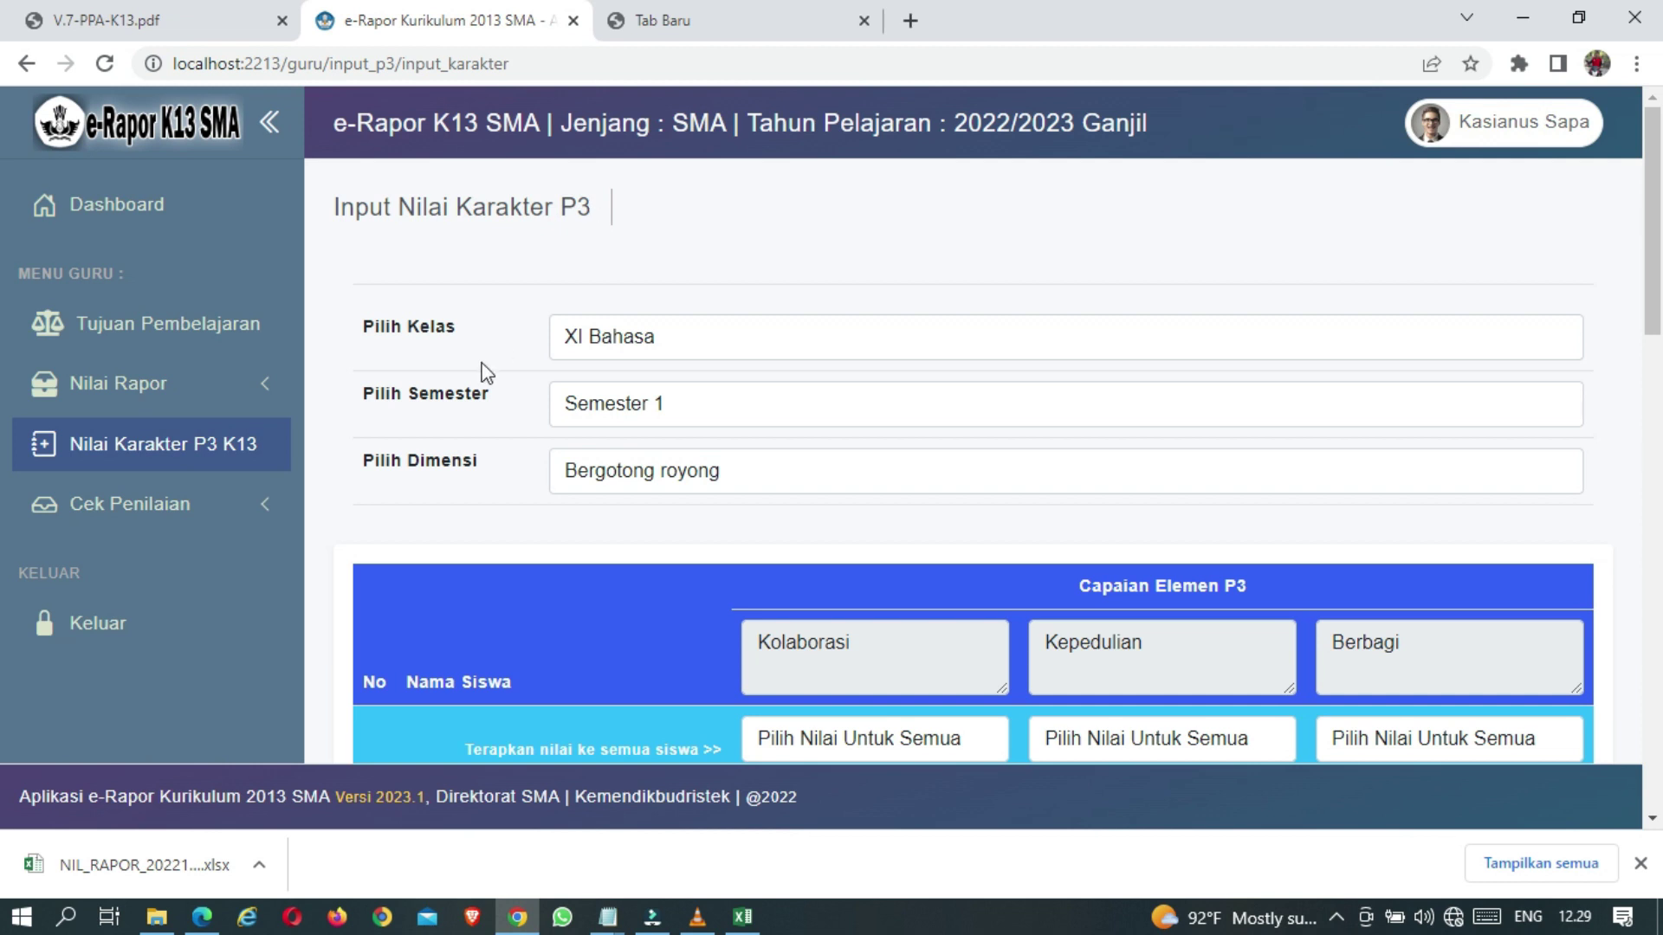
Open Status Penilaian and examine the report grade and description status for each subject and class
scroll(487, 373, down, 1)
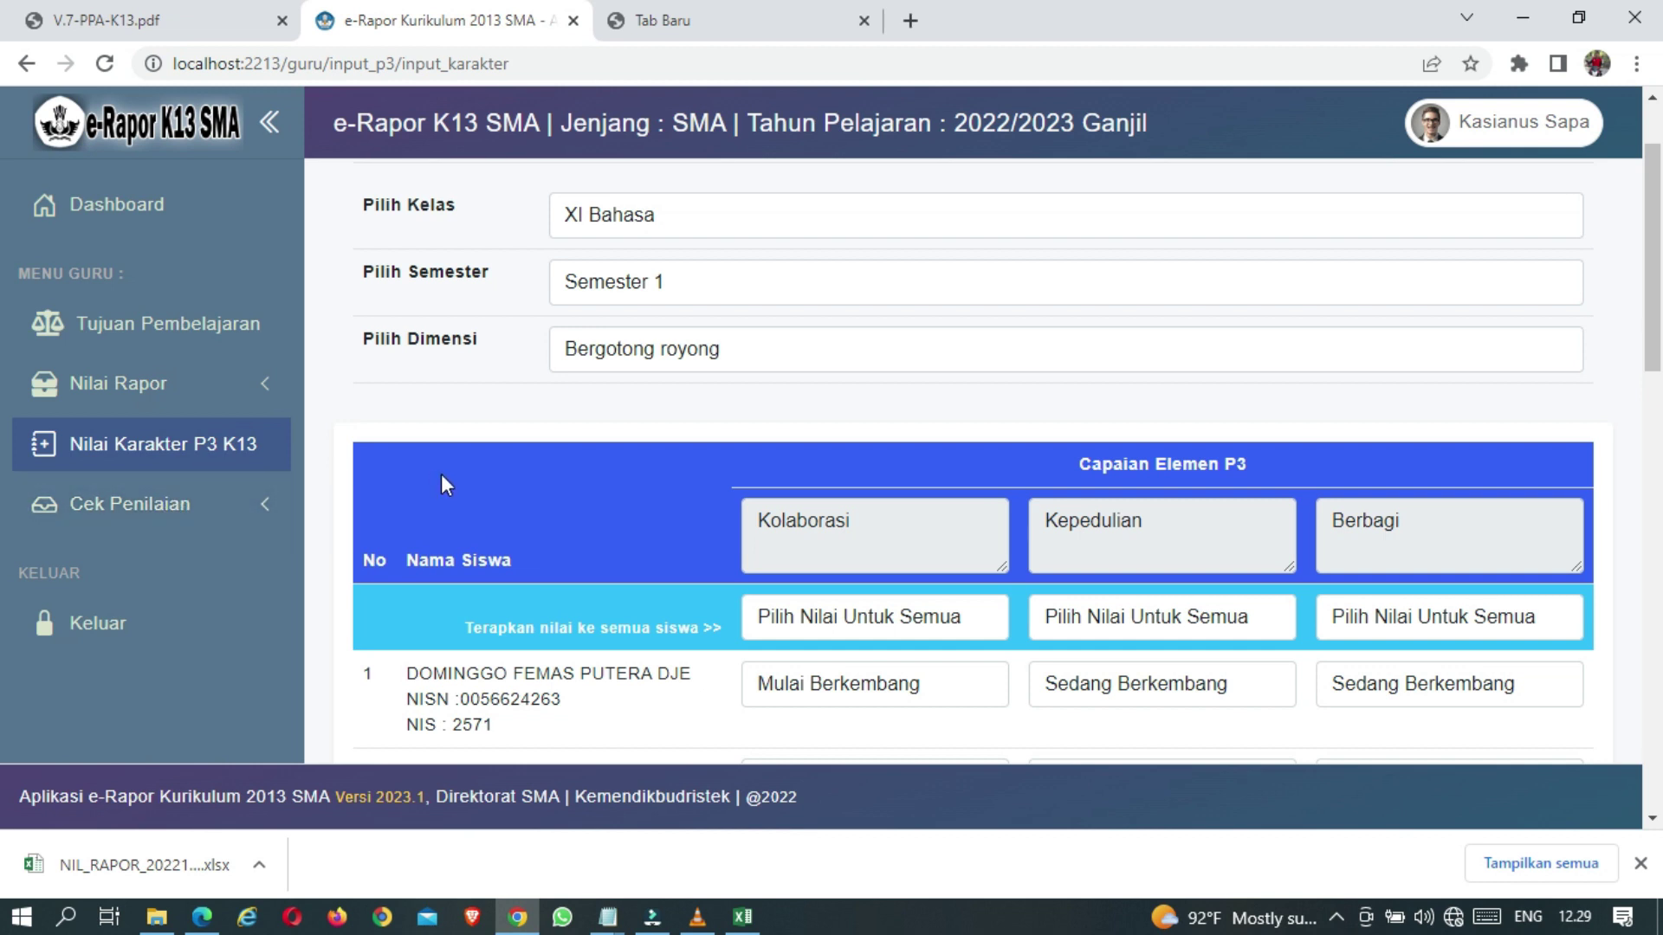
click(192, 511)
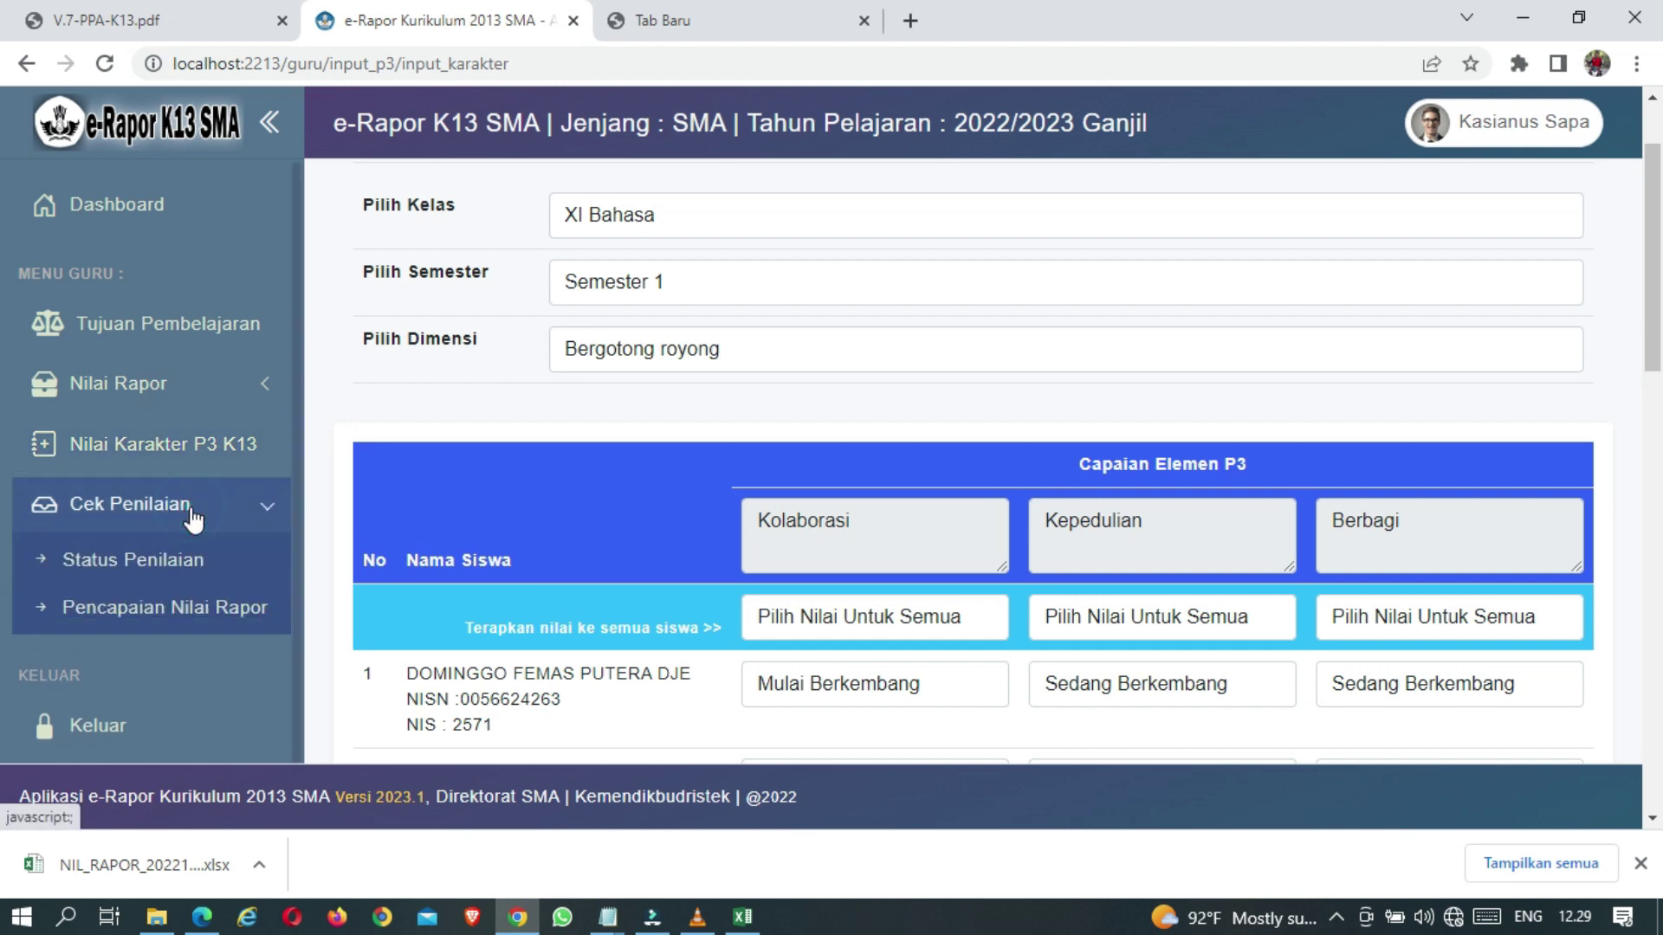
click(182, 563)
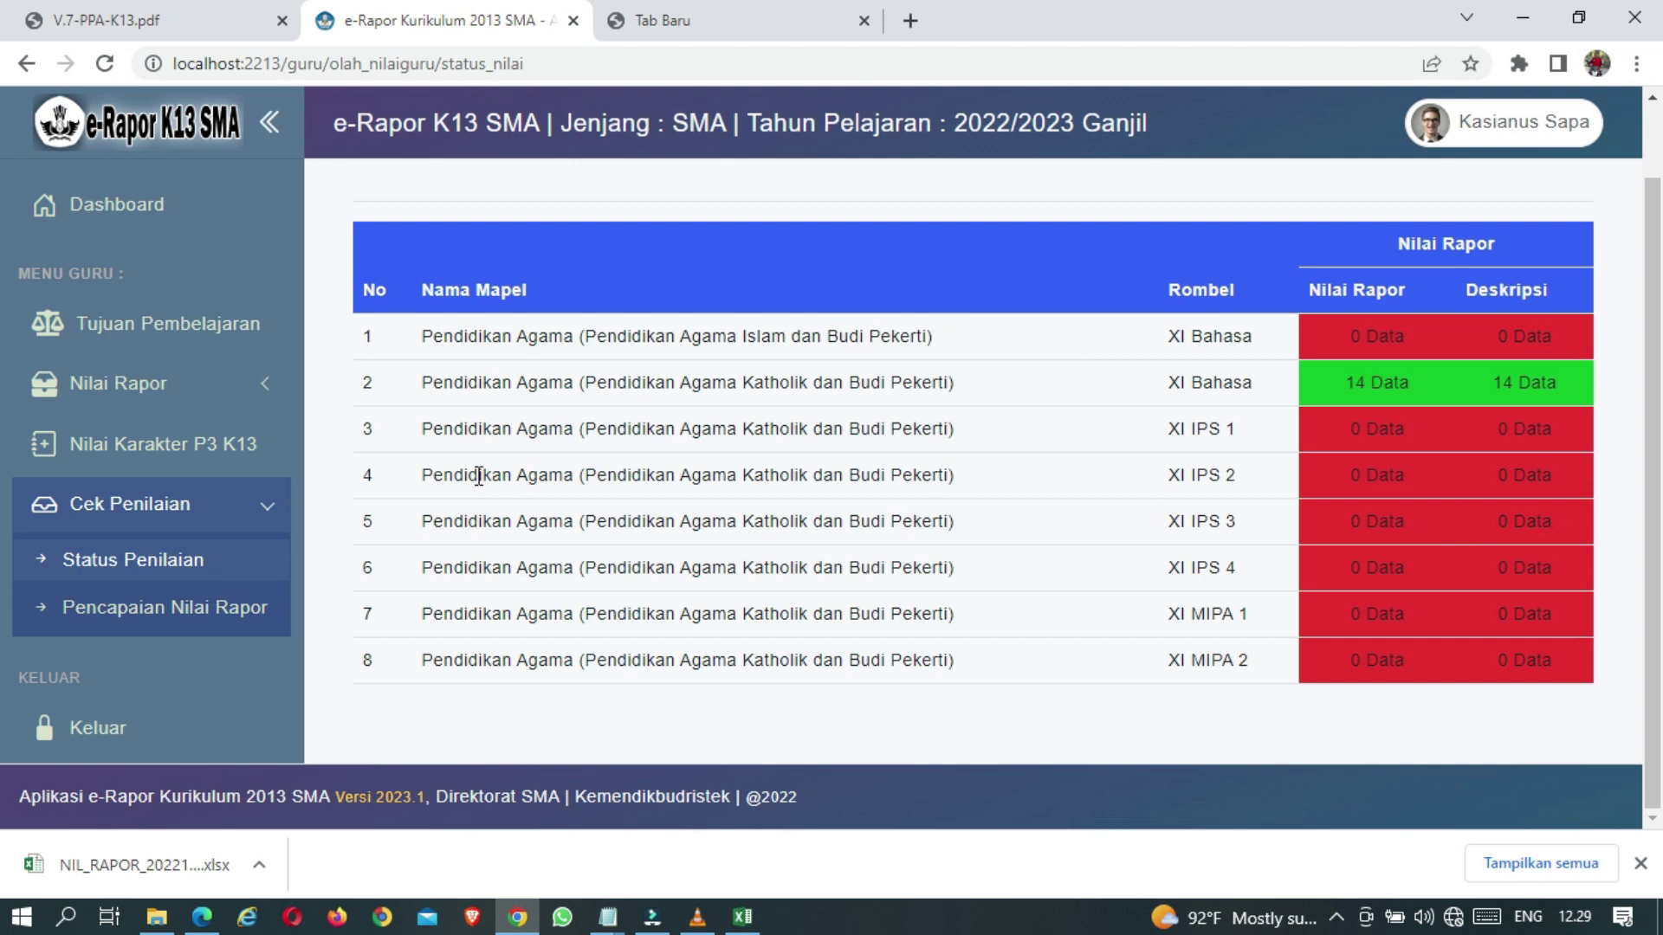
scroll(279, 472, down, 1)
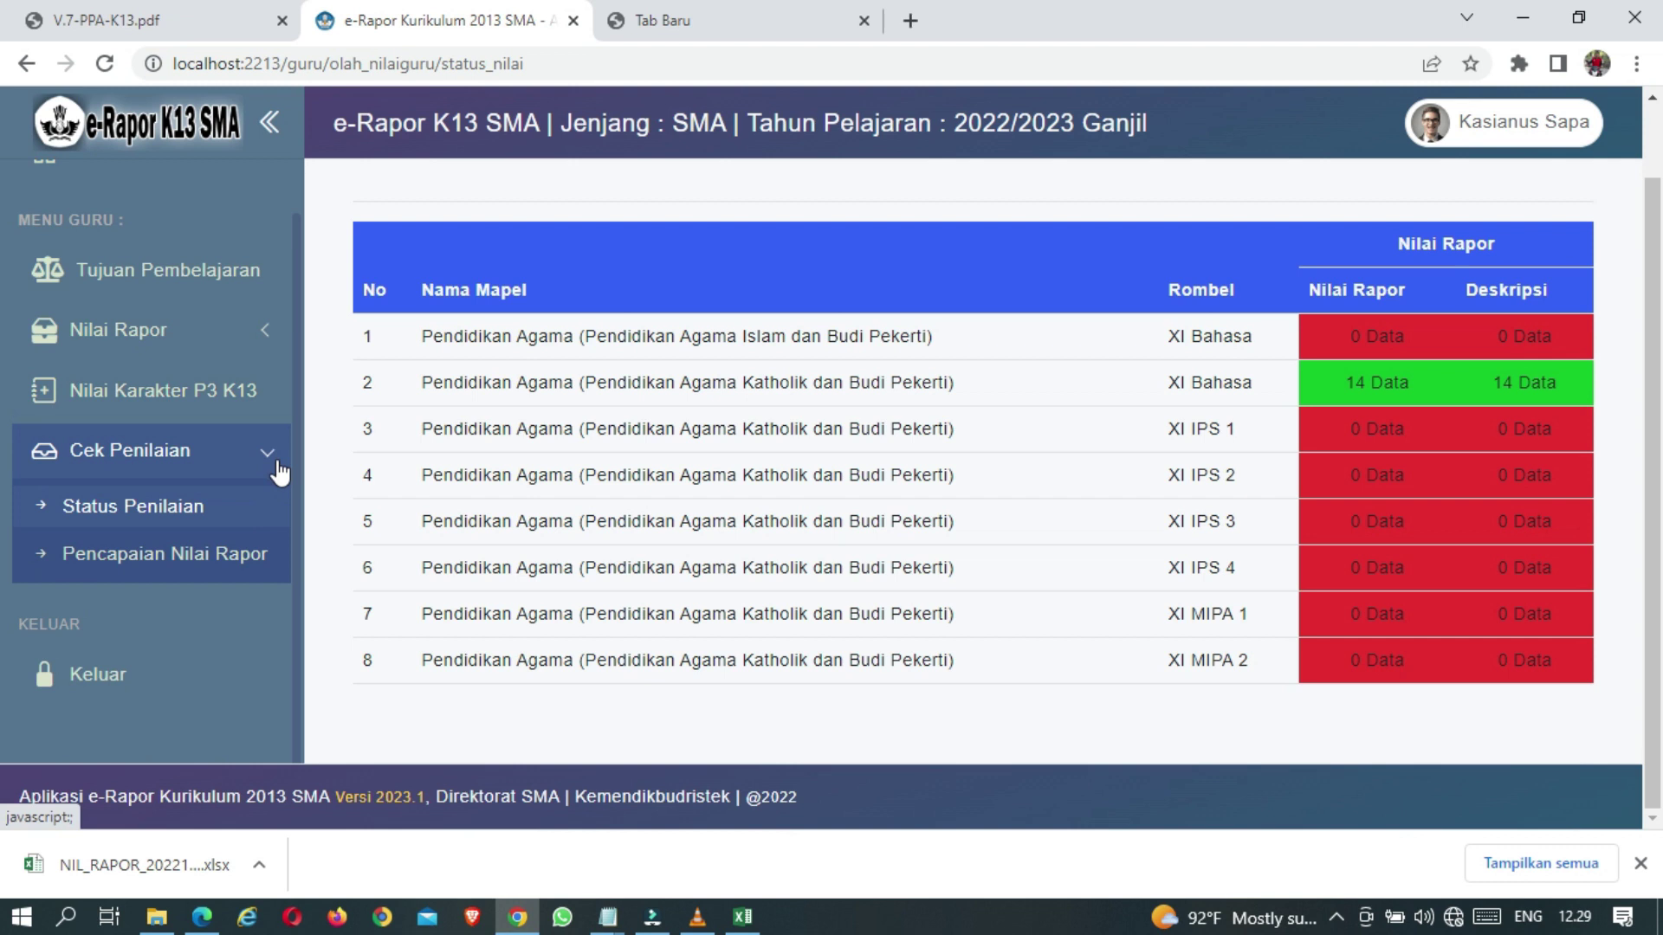
scroll(420, 527, up, 1)
scroll(232, 479, up, 1)
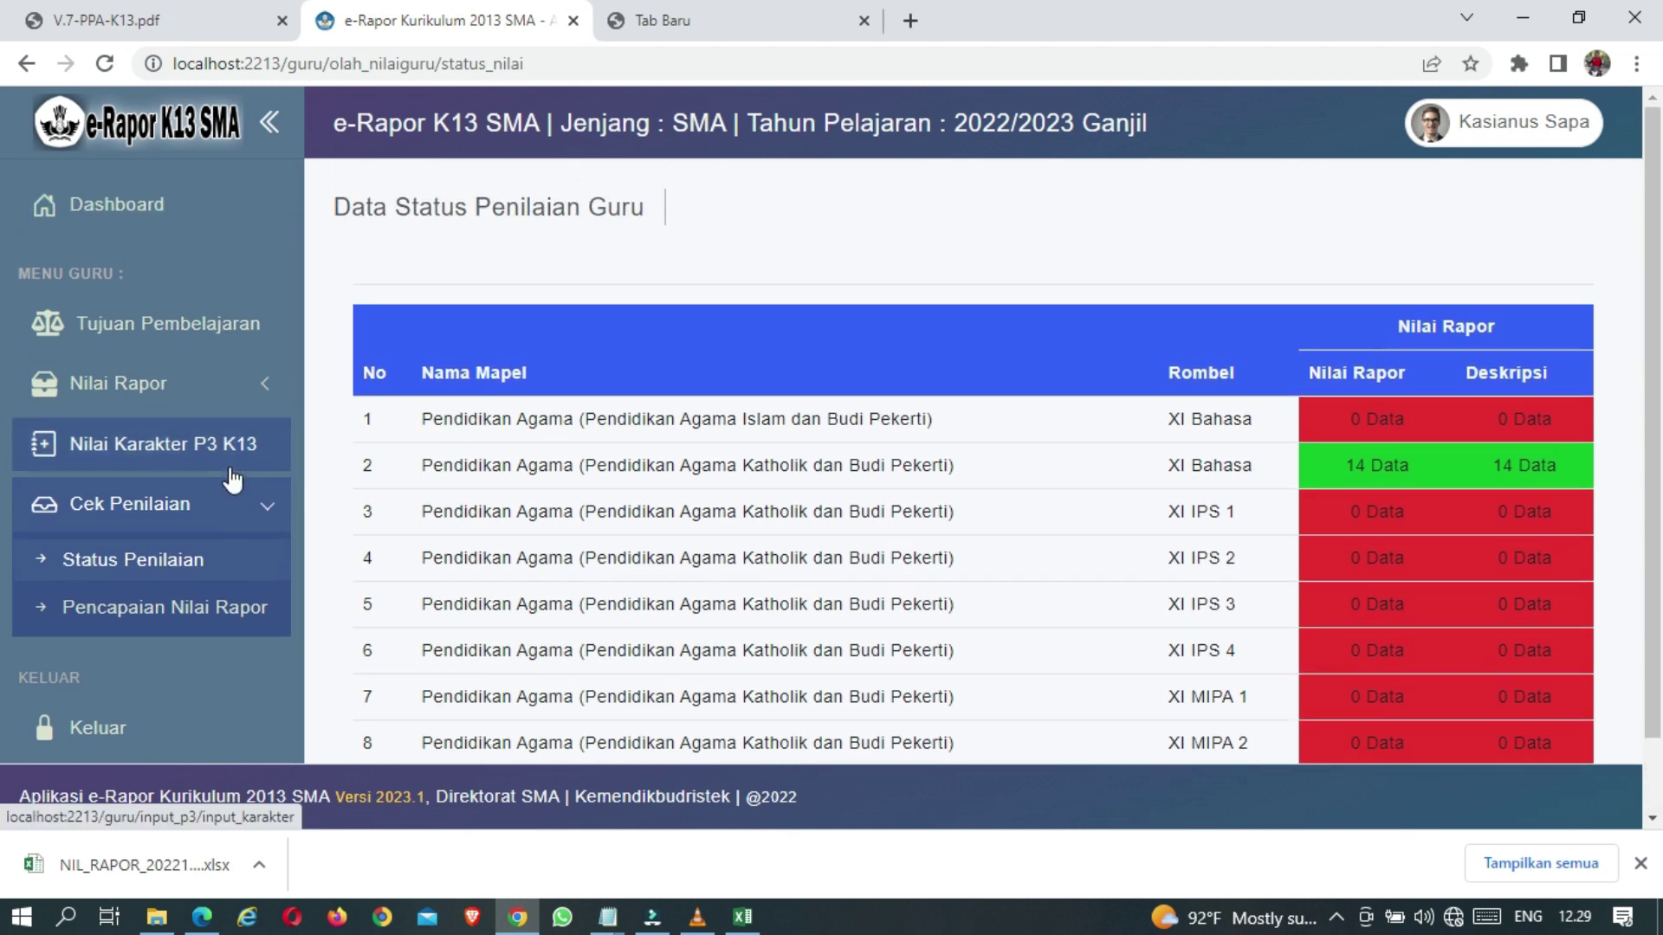
scroll(232, 479, down, 1)
scroll(228, 481, down, 1)
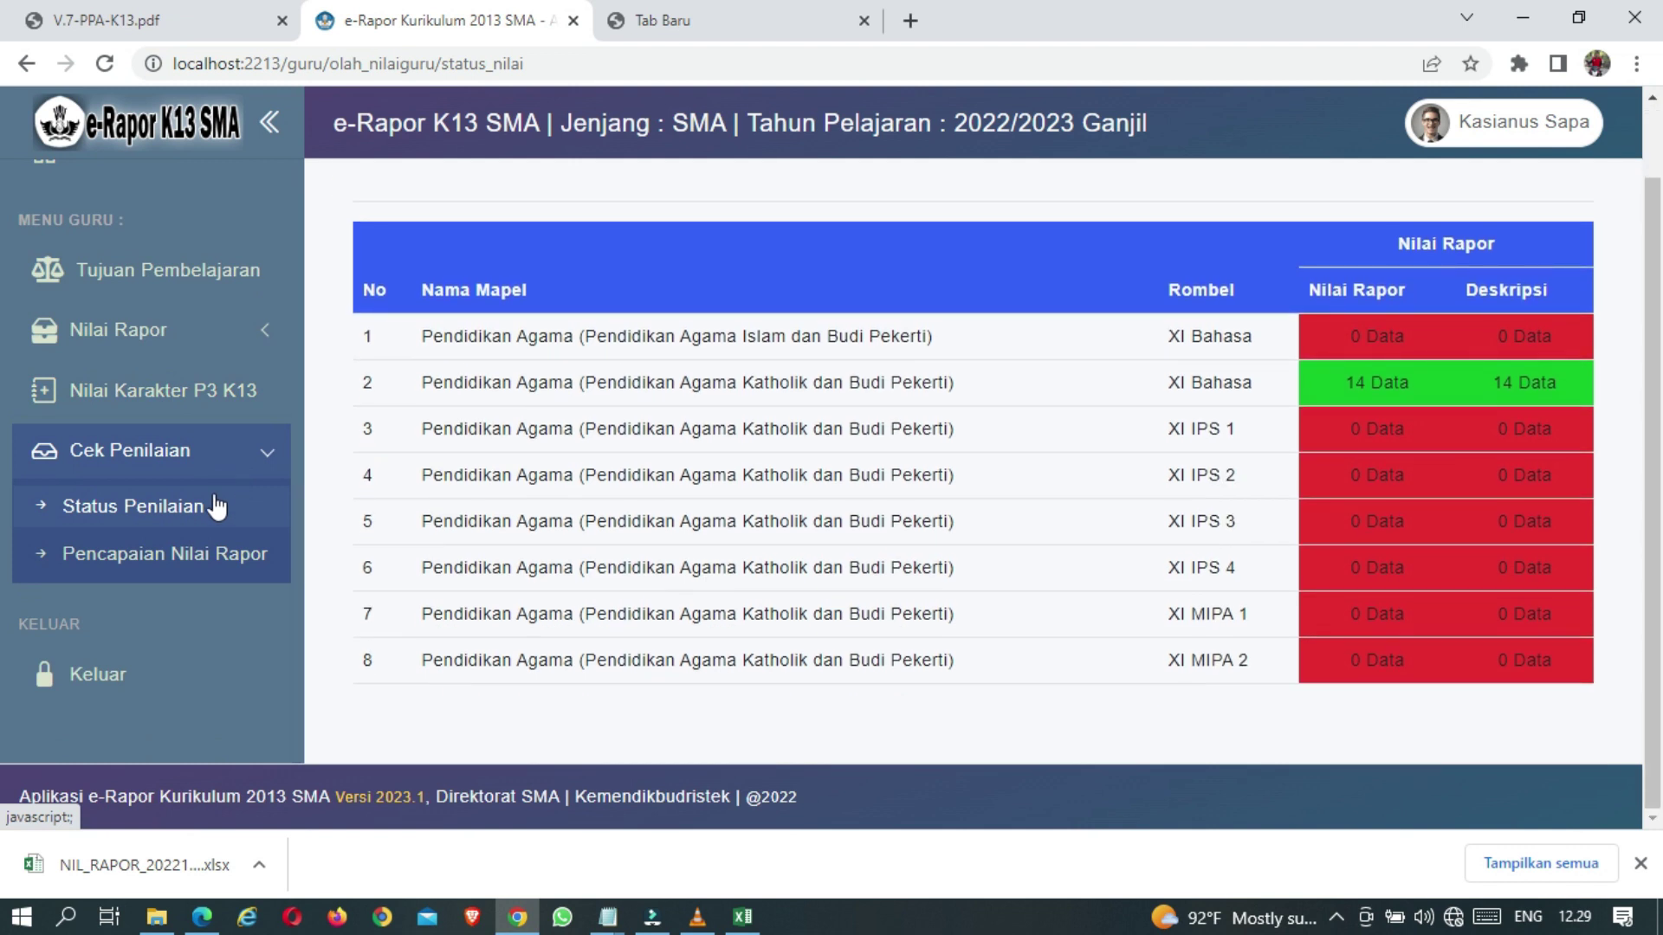
Log out of the subject teacher account
click(173, 678)
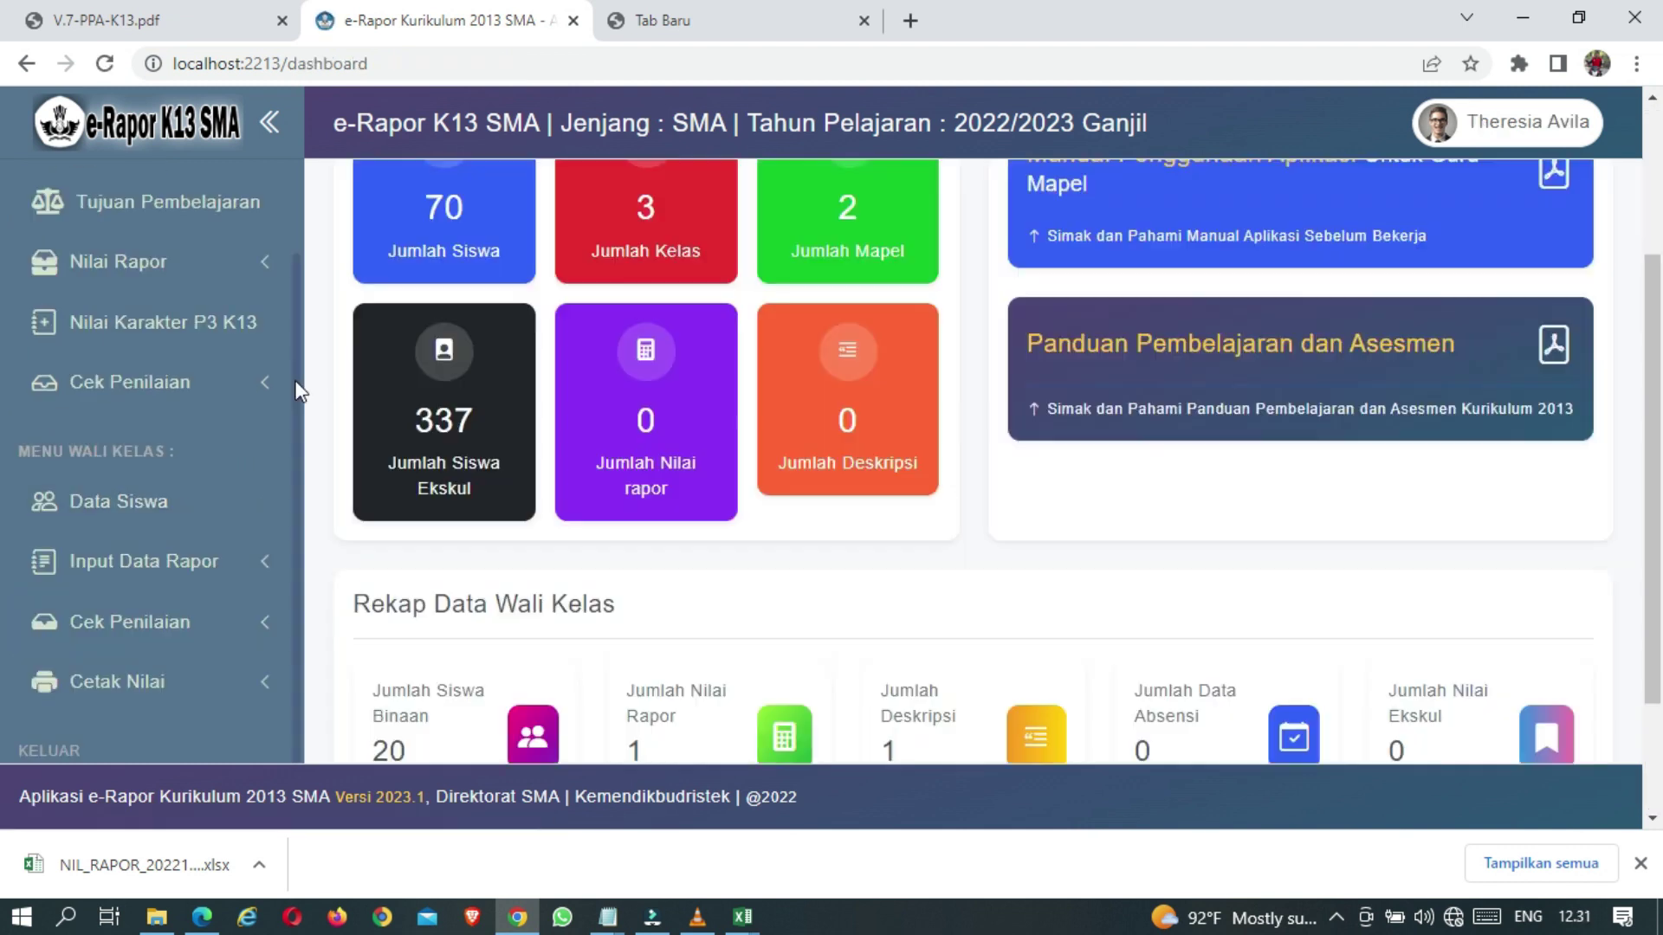